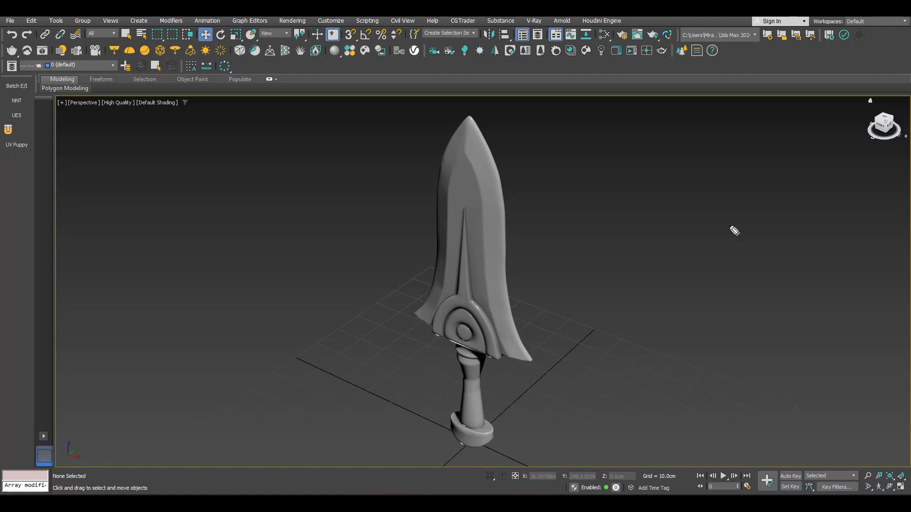
Display edged faces on the sword and examine the blade, emblem and handle mesh.
middle_click_drag(513, 255, 545, 297, "alt")
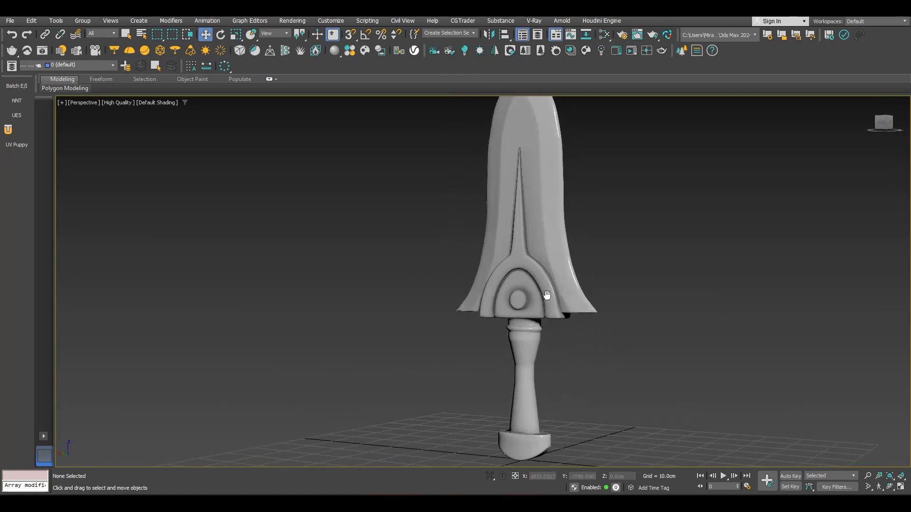
left_click(492, 285)
scroll(486, 285, "up", 2)
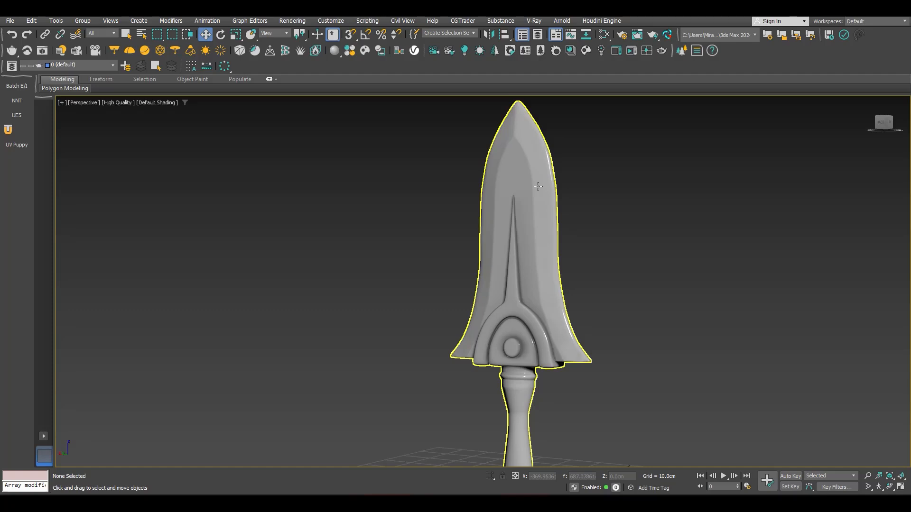
scroll(617, 261, "down", 3)
middle_click_drag(592, 291, 587, 298, "alt")
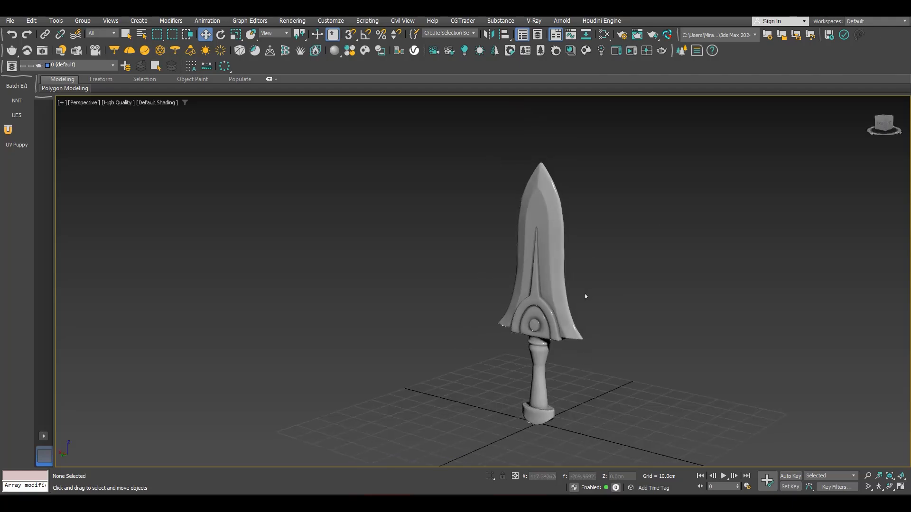
key("F4")
scroll(579, 261, "up", 6)
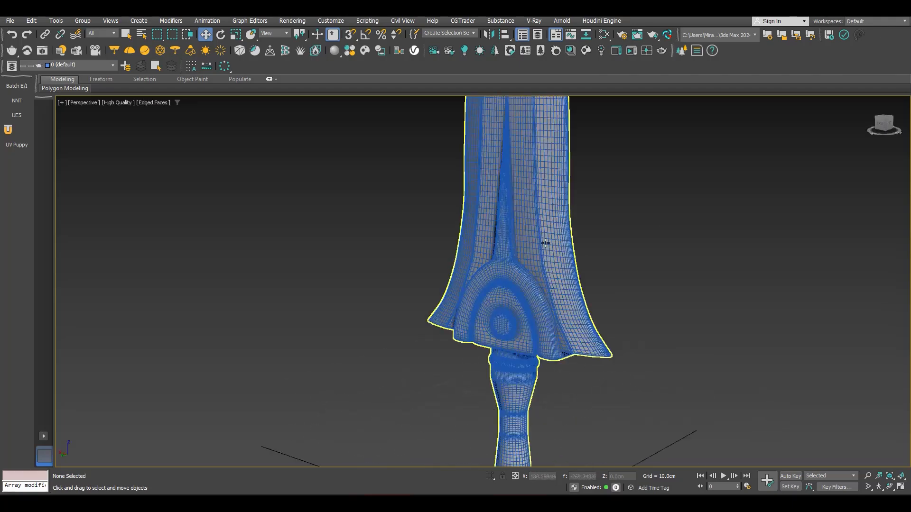
middle_click_drag(593, 268, 551, 304, "alt")
scroll(550, 272, "up", 5)
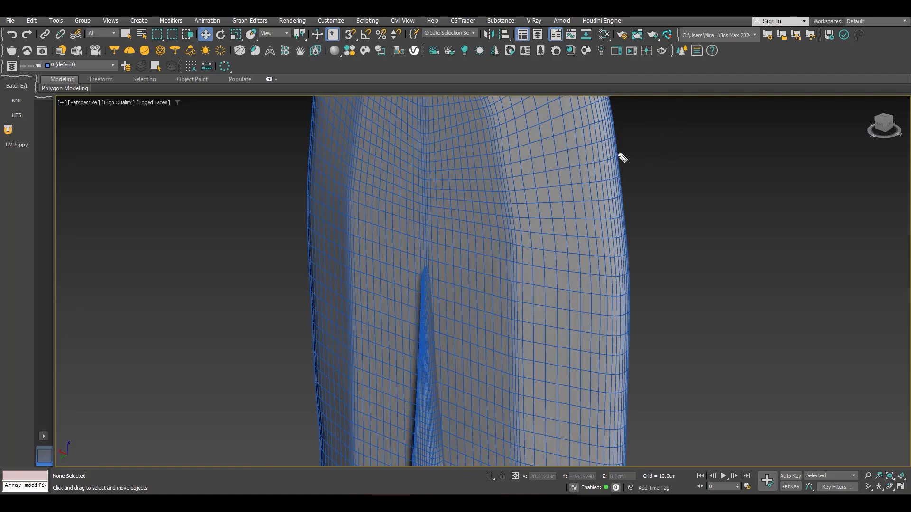
mouse_move(606, 151)
left_mouse_down()
mouse_move(683, 167)
mouse_move(687, 152)
mouse_move(667, 144)
mouse_move(661, 164)
left_mouse_up()
left_click(666, 145)
left_click(687, 148)
left_click(683, 167)
mouse_move(739, 163)
left_mouse_down()
mouse_move(688, 201)
mouse_move(722, 205)
mouse_move(690, 208)
left_mouse_up()
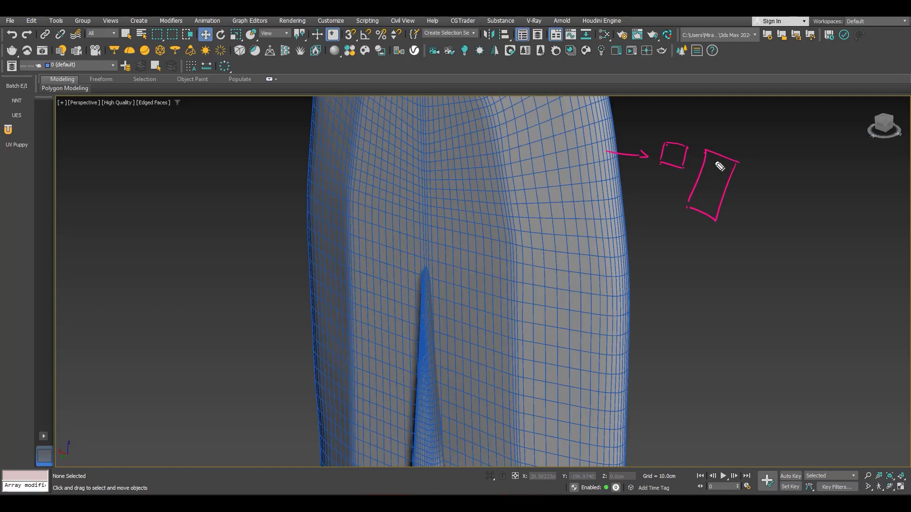
key("Escape")
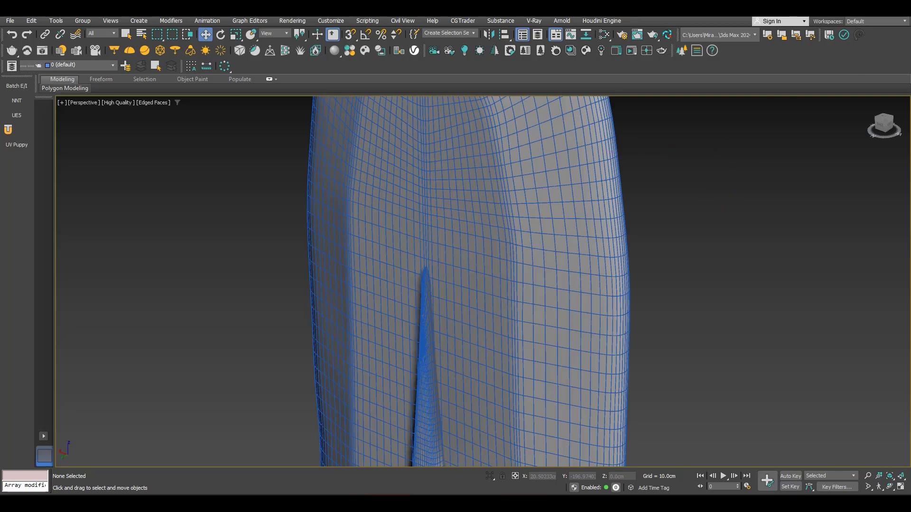
Examine the wireframe flow along the blade's bevels, flared edges and central groove at close range.
scroll(584, 235, "down", 7)
mouse_move(585, 235)
middle_mouse_down("alt")
mouse_move(612, 260)
mouse_move(562, 244)
mouse_move(587, 244)
middle_mouse_up("alt")
scroll(571, 300, "up", 10)
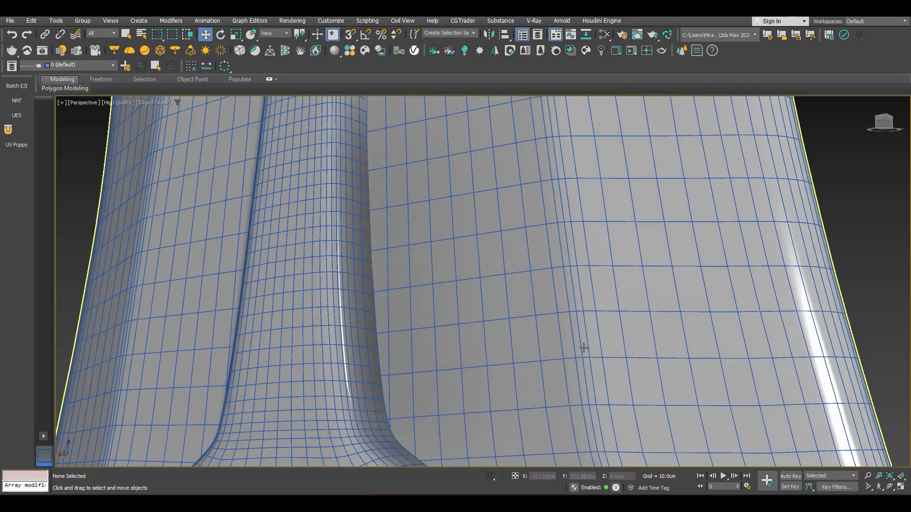
scroll(596, 308, "up", 2)
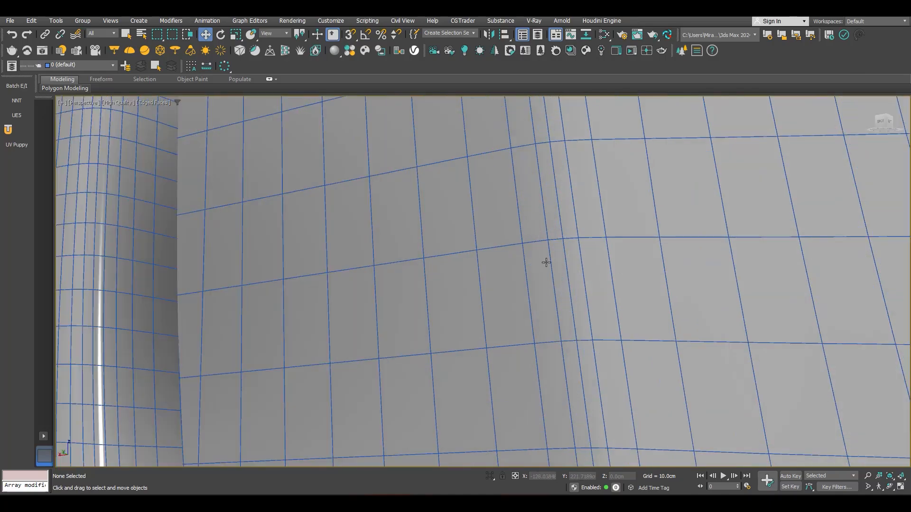
scroll(546, 261, "down", 8)
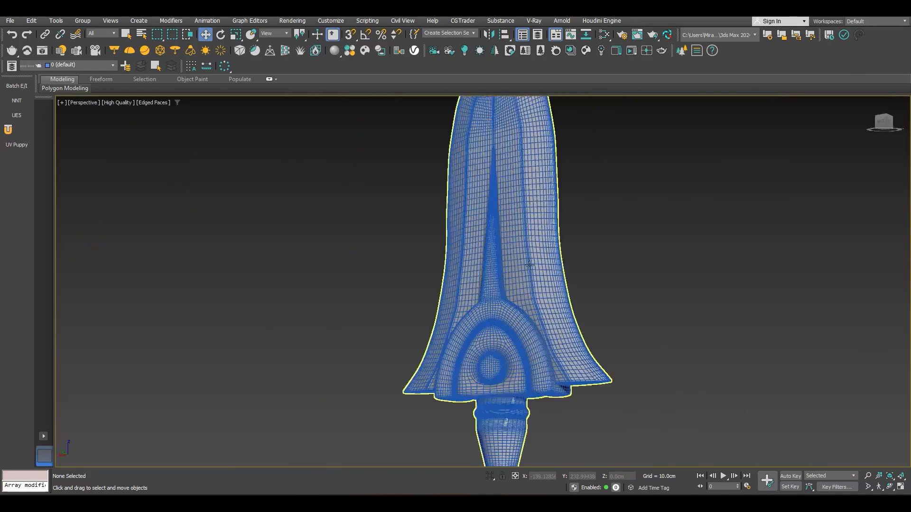
middle_click_drag(522, 278, 497, 218, "alt")
scroll(534, 245, "up", 8)
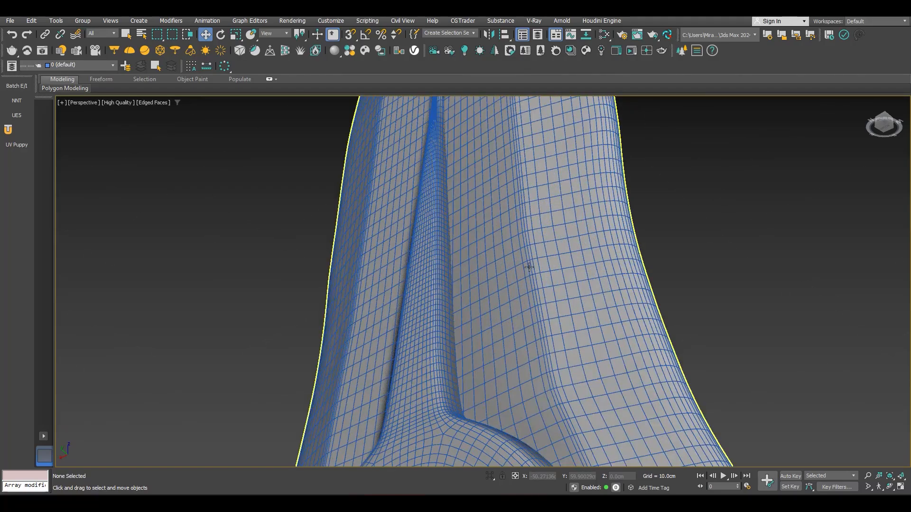
middle_click_drag(529, 268, 543, 298, "alt")
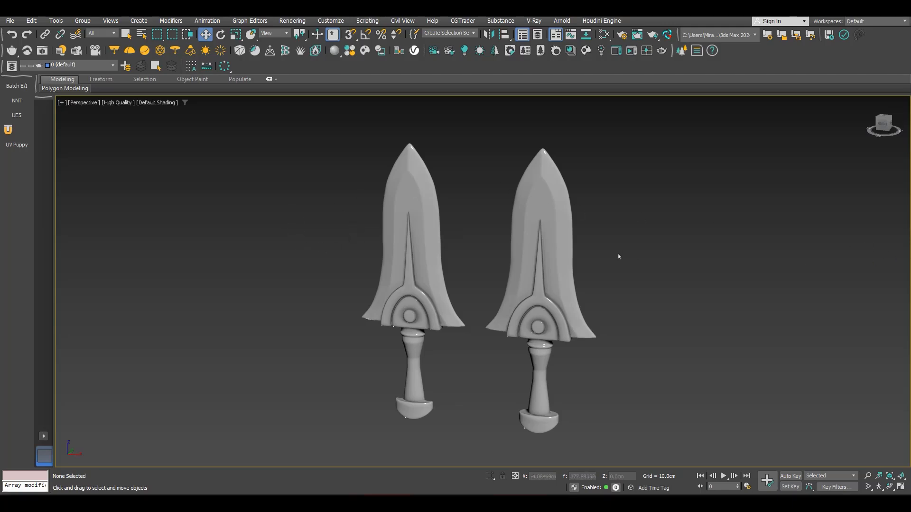
Select the sword modelled on one side only, view its UV layout, and close the UV editor.
left_click(506, 267)
middle_click_drag(457, 279, 361, 292, "alt")
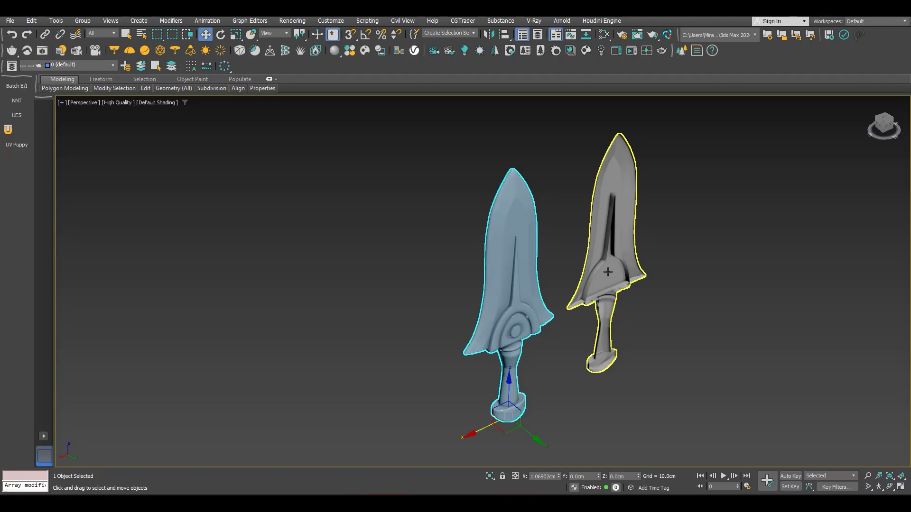
left_click(646, 264)
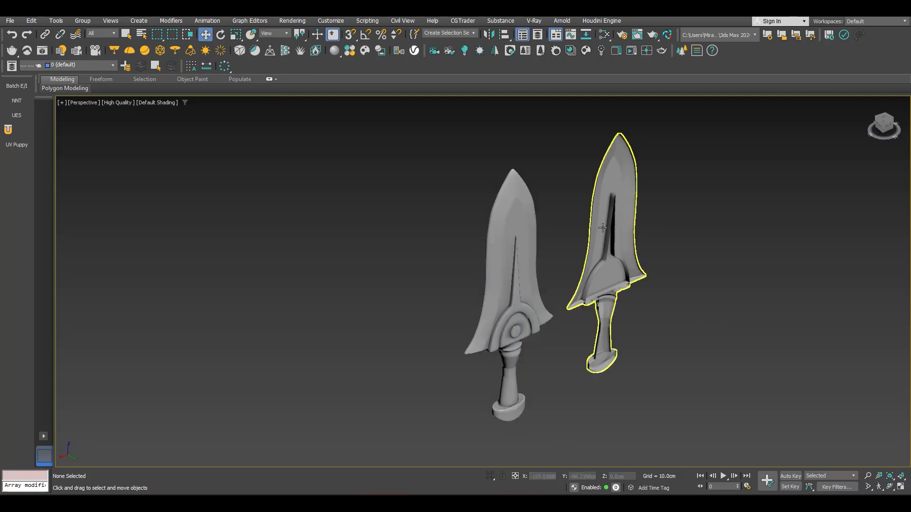
left_click(609, 271)
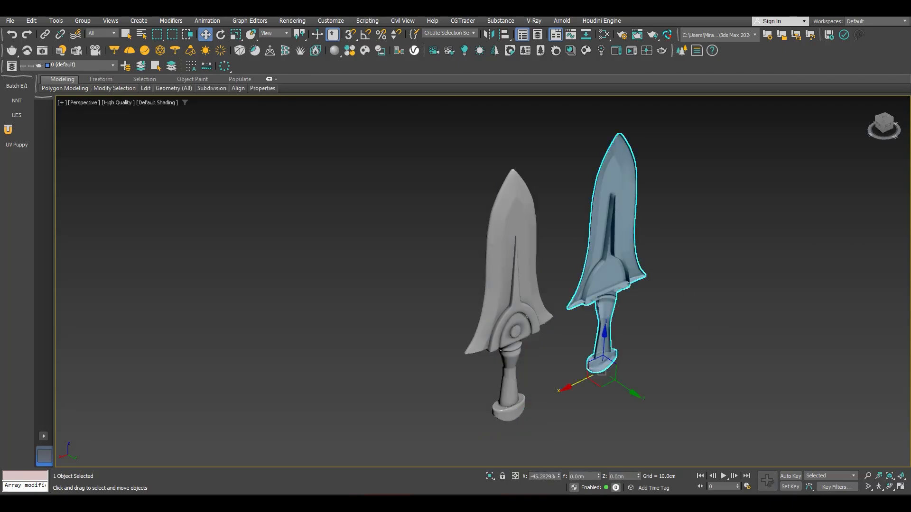
key("u")
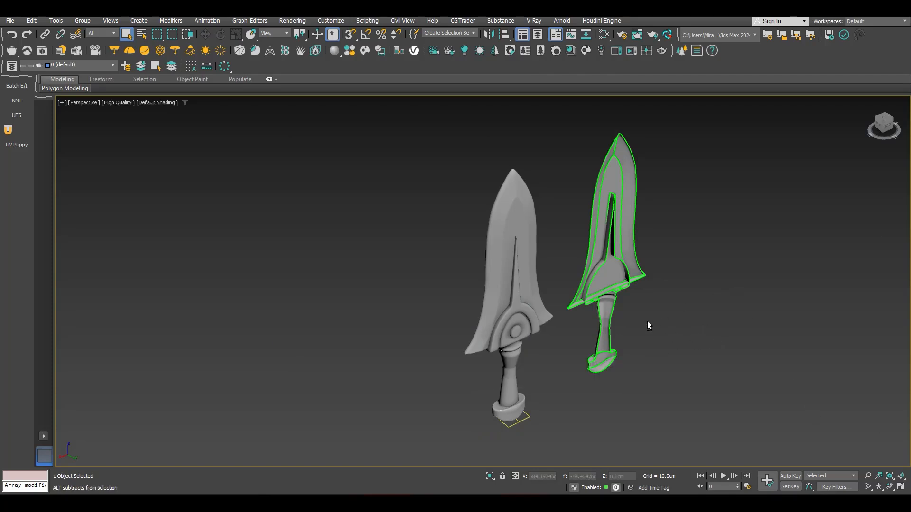
middle_click_drag(649, 323, 778, 313, "alt")
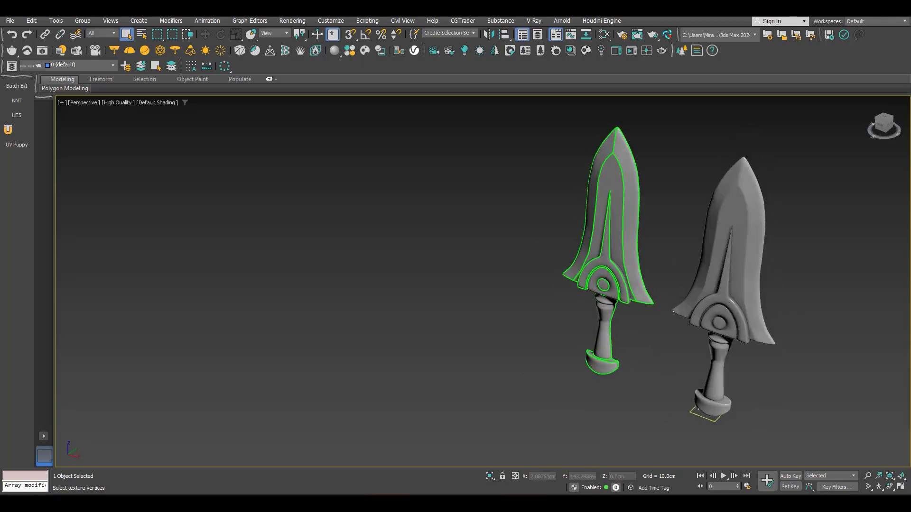
left_click_drag(910, 127, 443, 79)
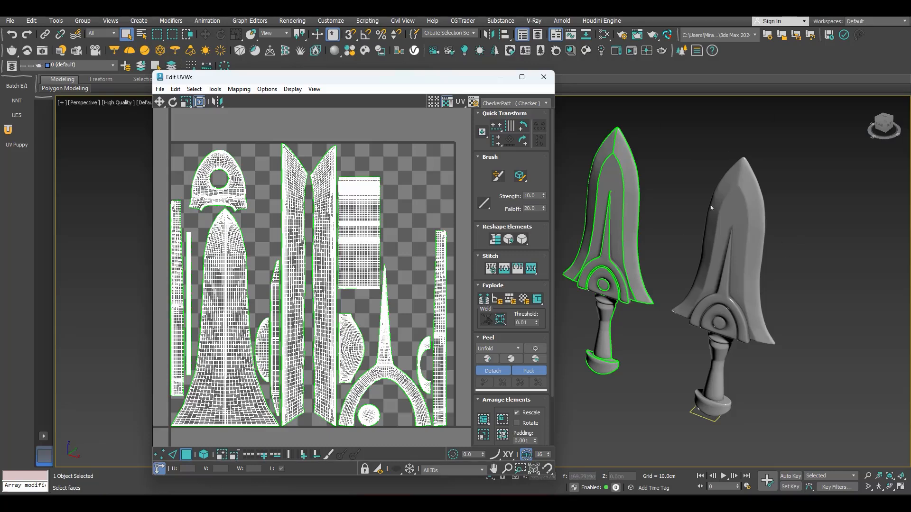
left_click(544, 77)
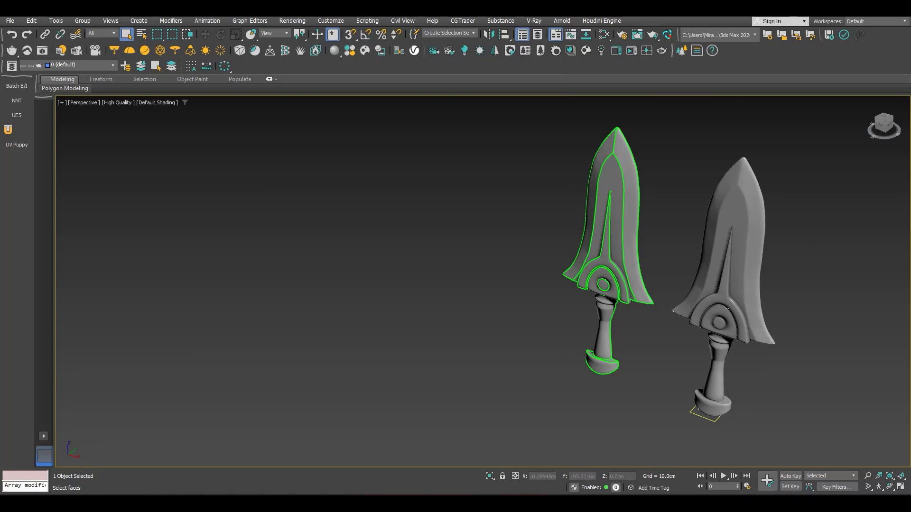
View the UV layout of the sword modelled on both sides and close the UV editor.
left_click(718, 220)
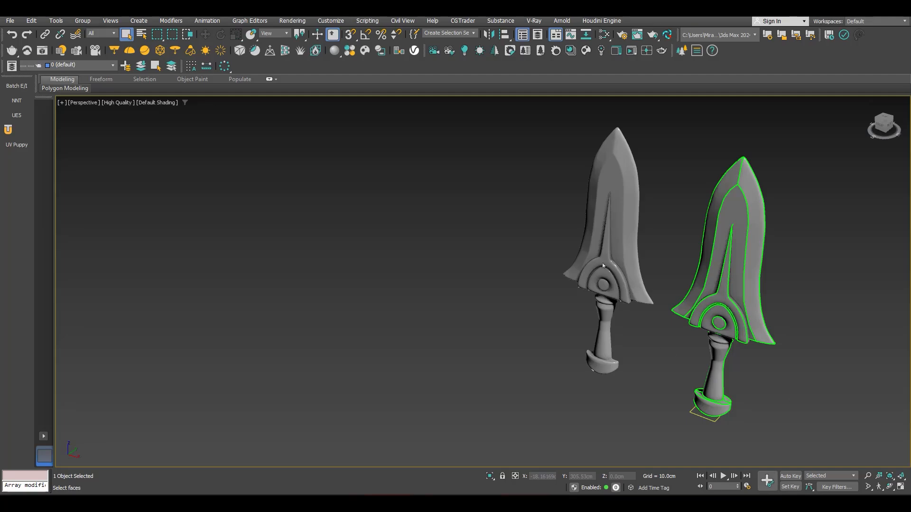
key("ctrl+e")
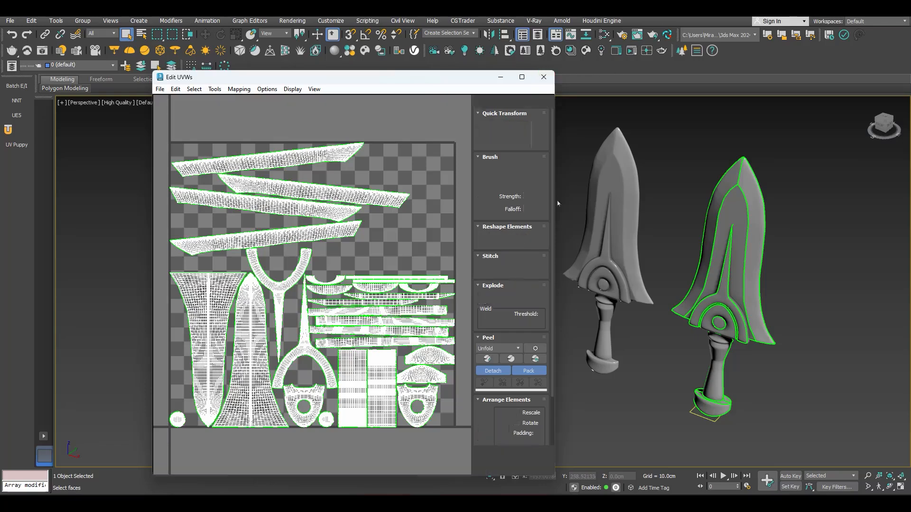
left_click(544, 77)
Compare the one-sided and two-sided swords from the front, side and back.
middle_click_drag(601, 268, 615, 246, "alt")
scroll(615, 246, "up", 6)
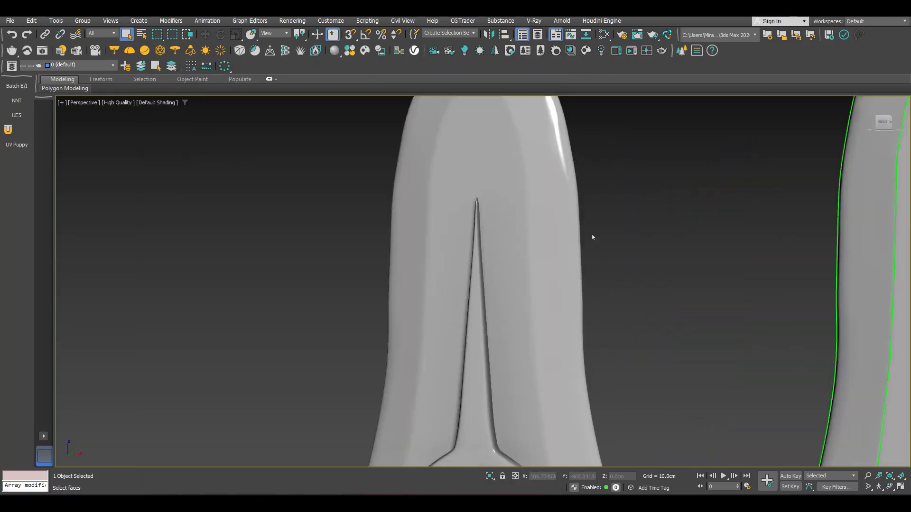
middle_click_drag(573, 272, 420, 218, "alt")
scroll(531, 238, "down", 4)
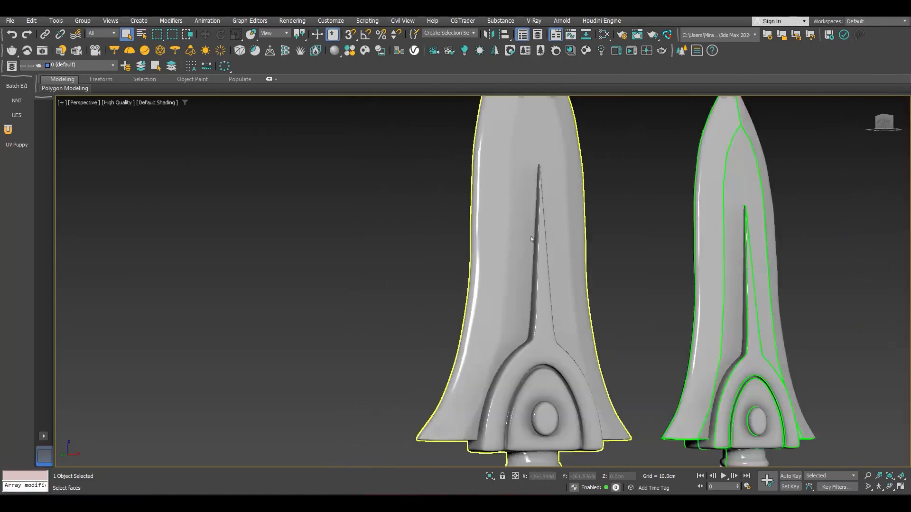
middle_click_drag(594, 256, 380, 272, "alt")
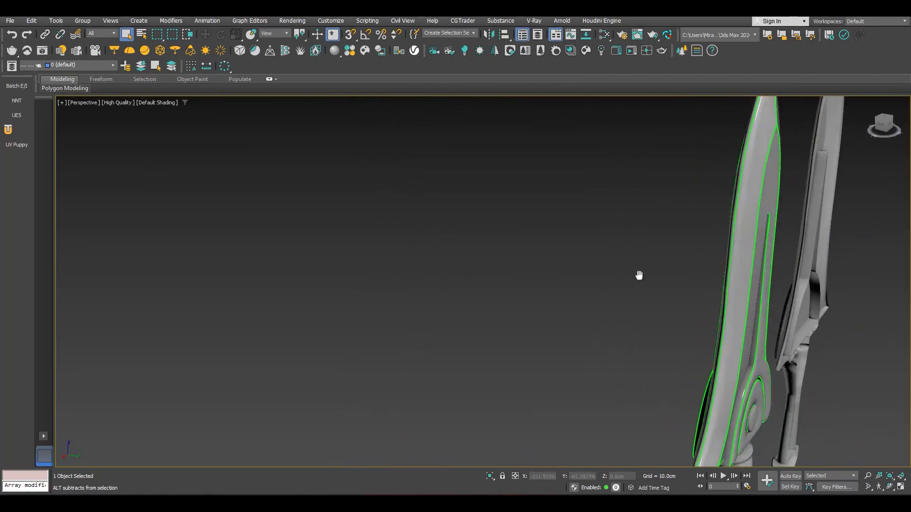
middle_click_drag(639, 276, 607, 297, "alt")
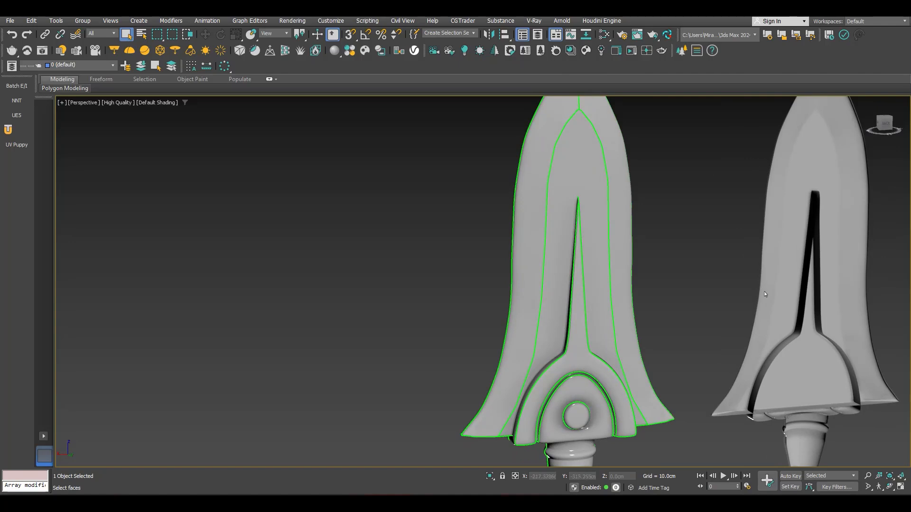
scroll(765, 294, "down", 5)
middle_click_drag(765, 294, 812, 311, "alt")
Convert the selected two-sided sword with the Convert To command and delete the one-sided sword.
right_click(617, 294)
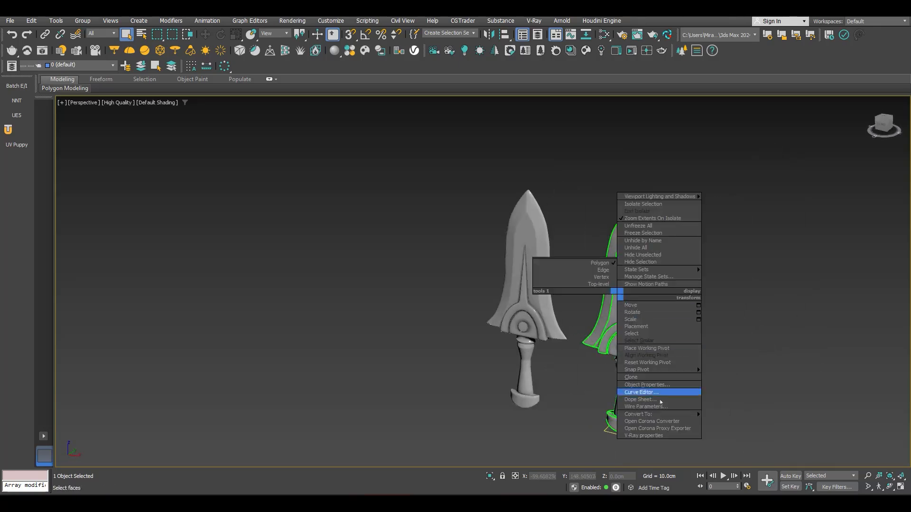
mouse_move(638, 414)
left_click(726, 422)
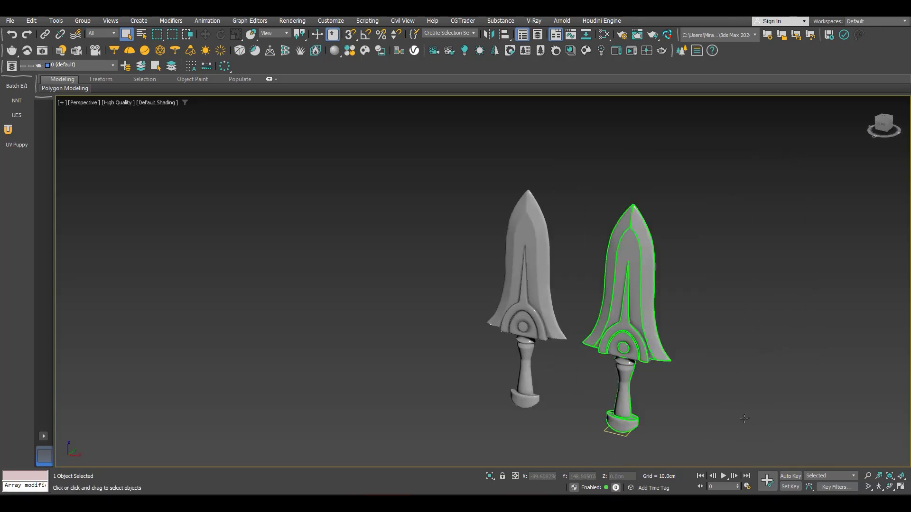
left_click(727, 221)
key("ctrl+a")
key("Delete")
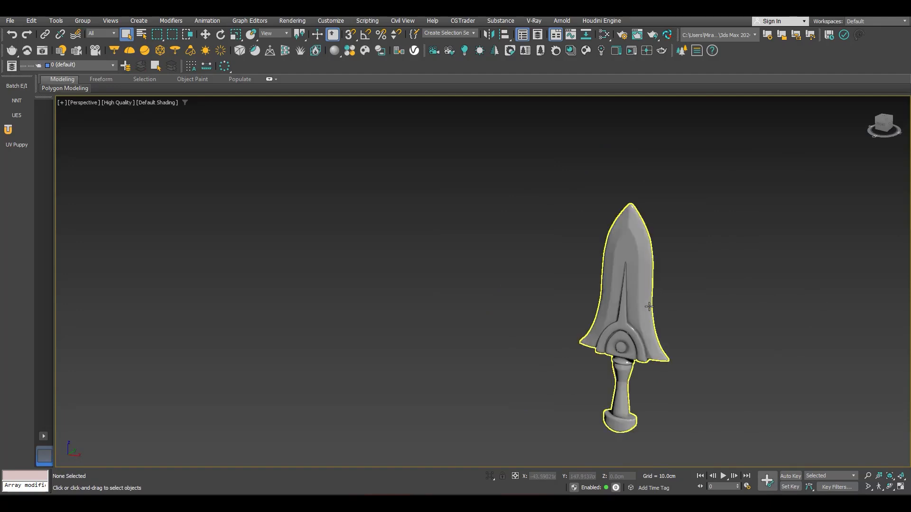
Open the UV layout of the remaining sword and examine its two vertically offset sets of shells alongside the model.
left_click(583, 269)
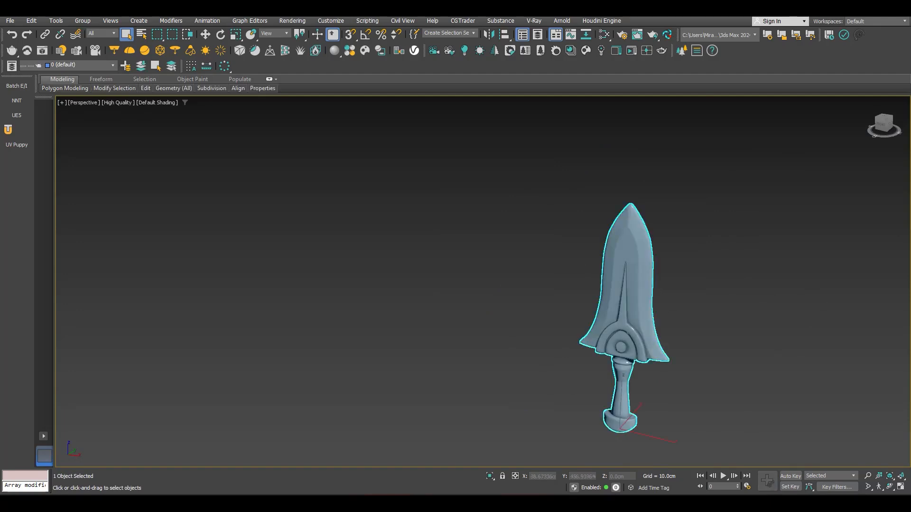
key("4")
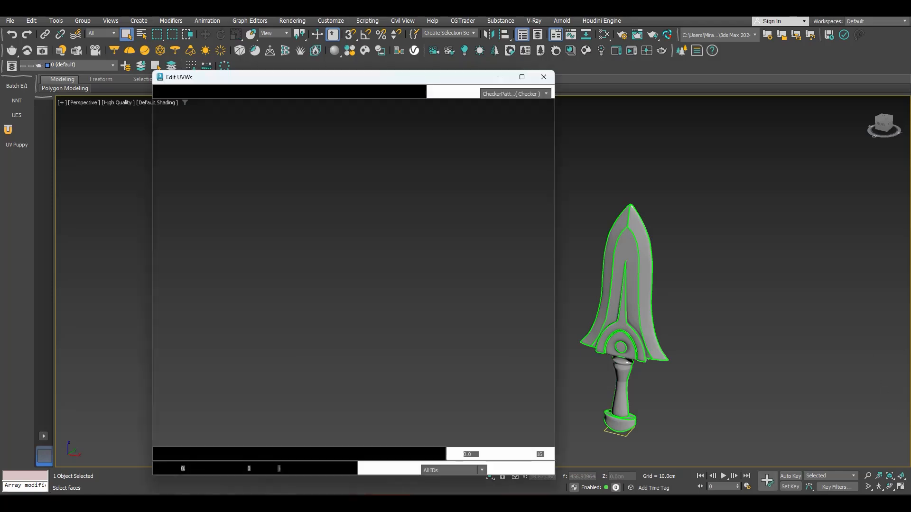
scroll(410, 232, "down", 4)
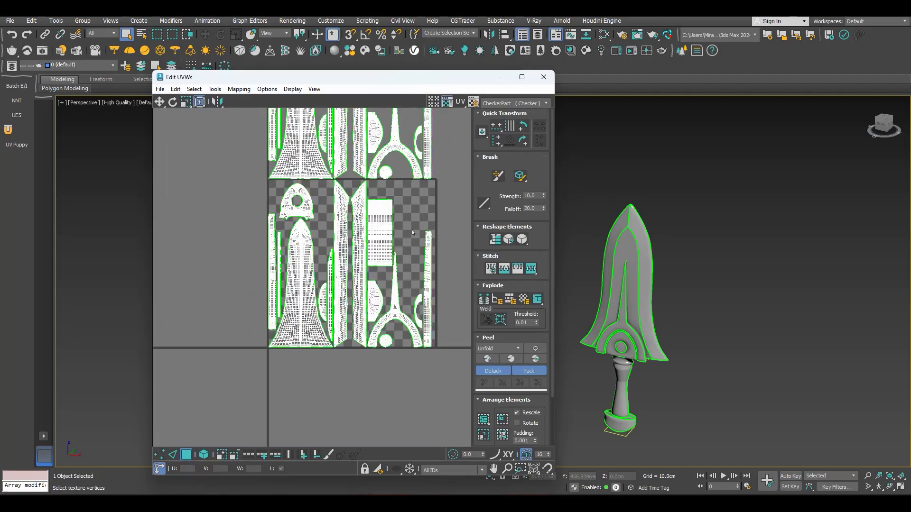
middle_click_drag(704, 297, 621, 296, "alt")
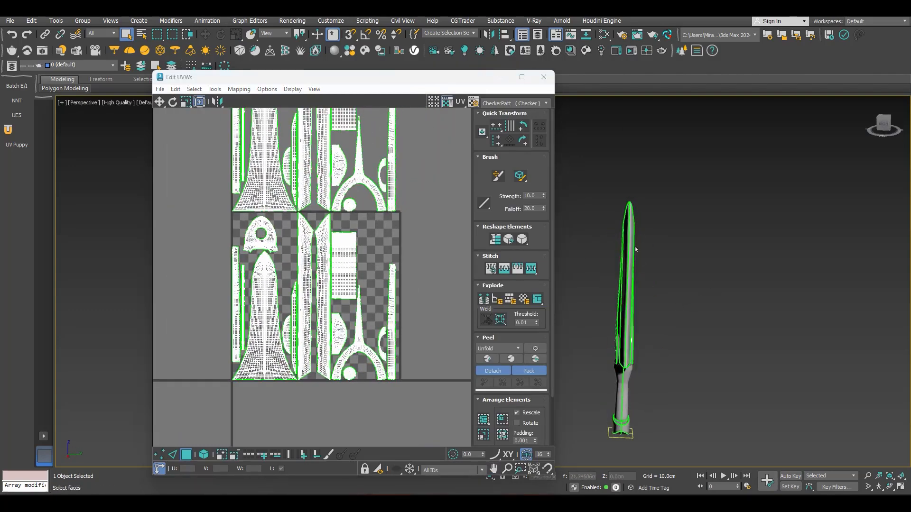
middle_click_drag(636, 252, 663, 251, "alt")
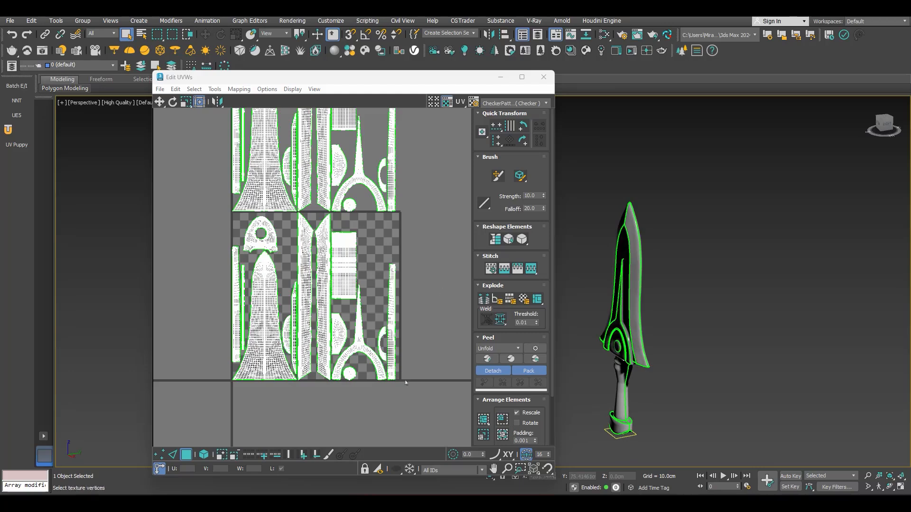
Select all UV shells inside the checkered tile as whole elements and check which half of the sword they cover.
mouse_move(215, 216)
left_mouse_down()
mouse_move(416, 391)
mouse_move(201, 217)
left_mouse_up()
left_click(204, 454)
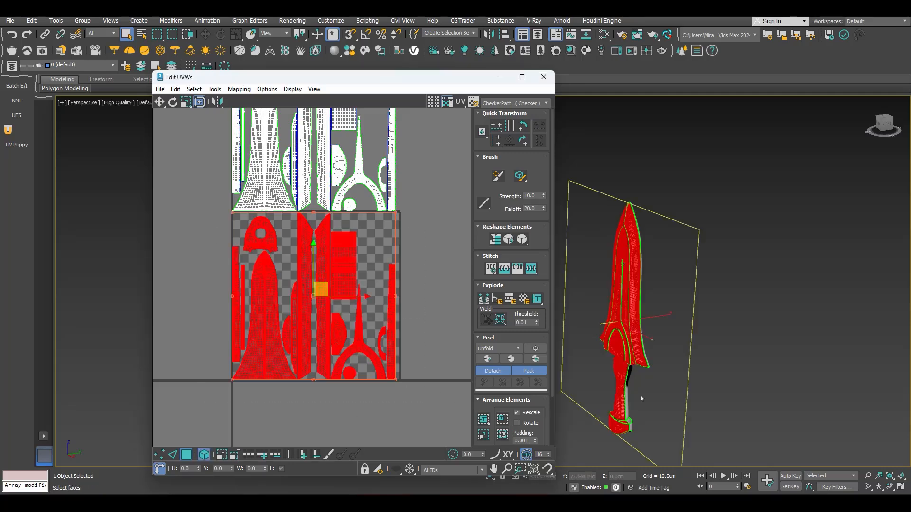
middle_click_drag(655, 354, 636, 385, "alt")
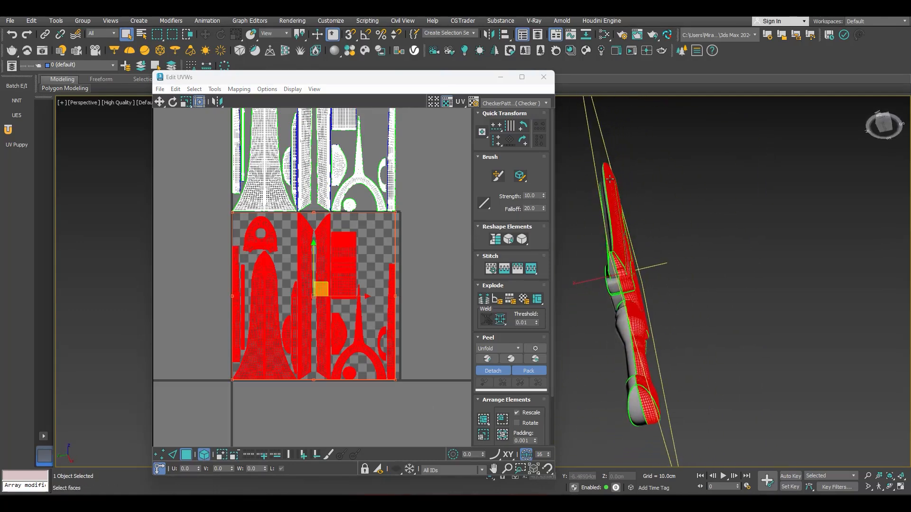
Select all UV shells above the checkered tile and check which half of the sword they cover.
middle_click_drag(640, 344, 619, 338, "alt")
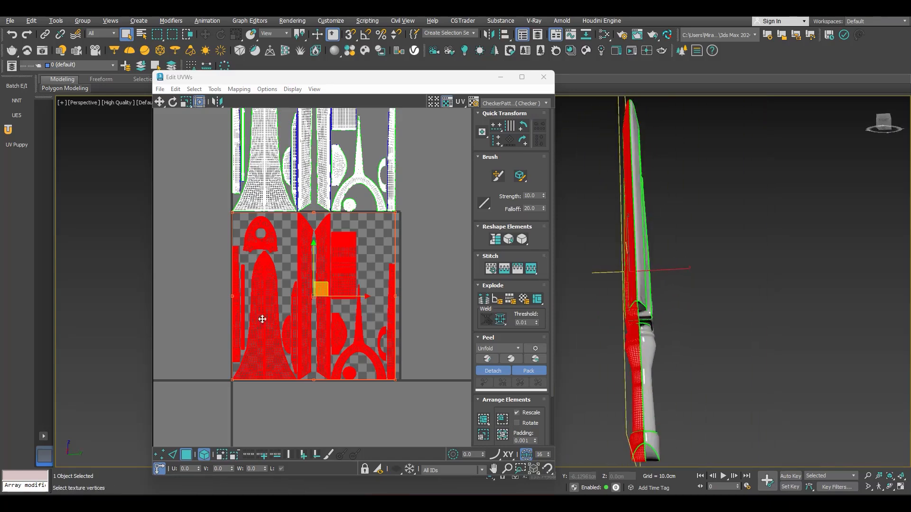
middle_click_drag(323, 284, 336, 390)
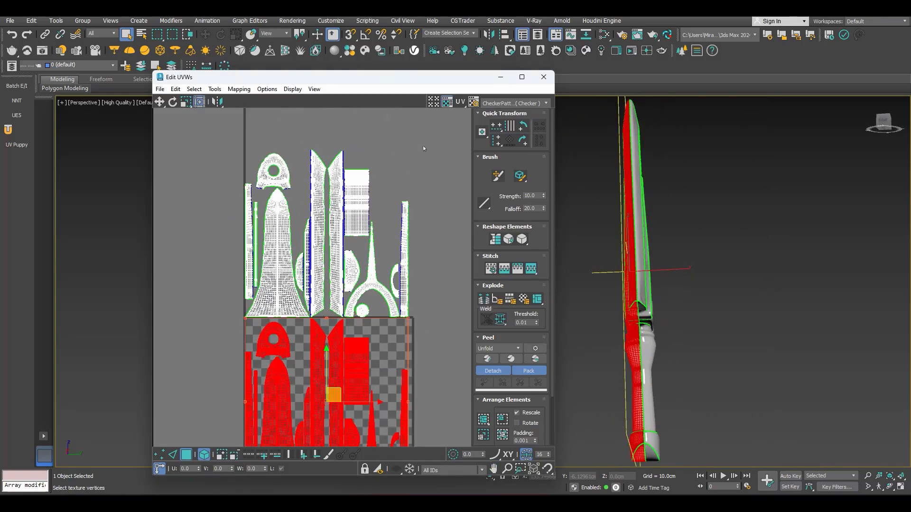
left_click_drag(448, 133, 214, 314)
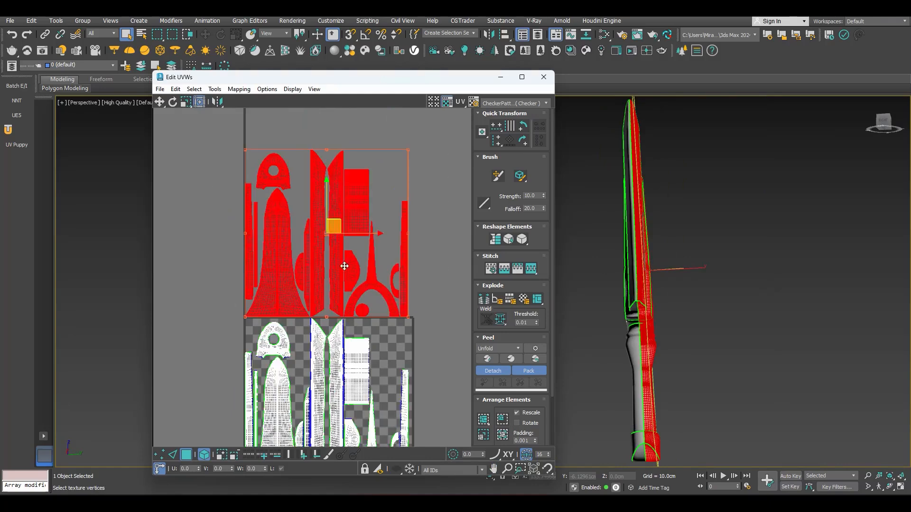
middle_click_drag(268, 295, 264, 163)
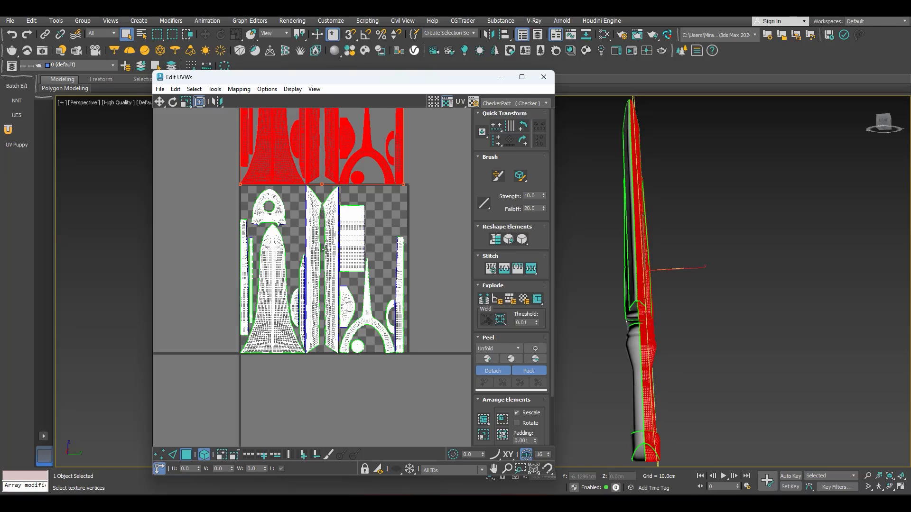
Convert the unwrapped sword with the Convert To command and bring the whole model into view.
right_click(661, 252)
mouse_move(736, 371)
left_click(778, 379)
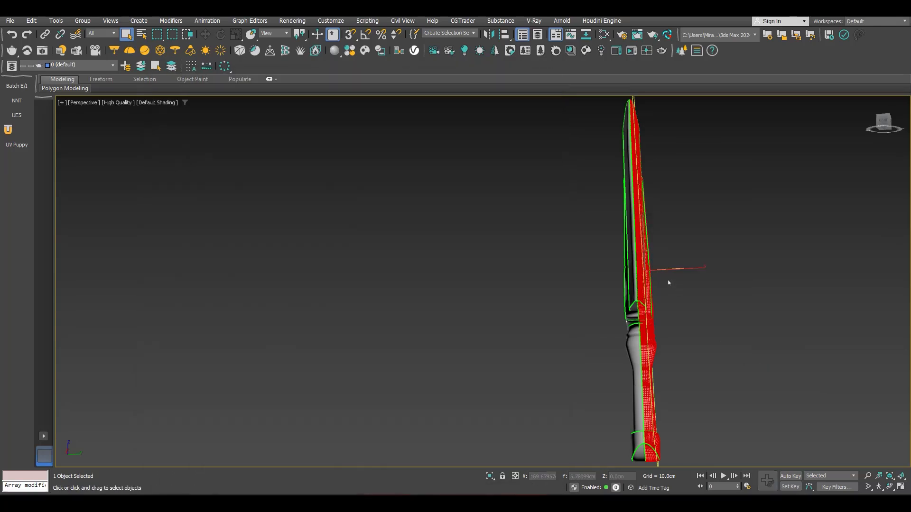
middle_click_drag(676, 279, 616, 303, "alt")
scroll(741, 307, "down", 4)
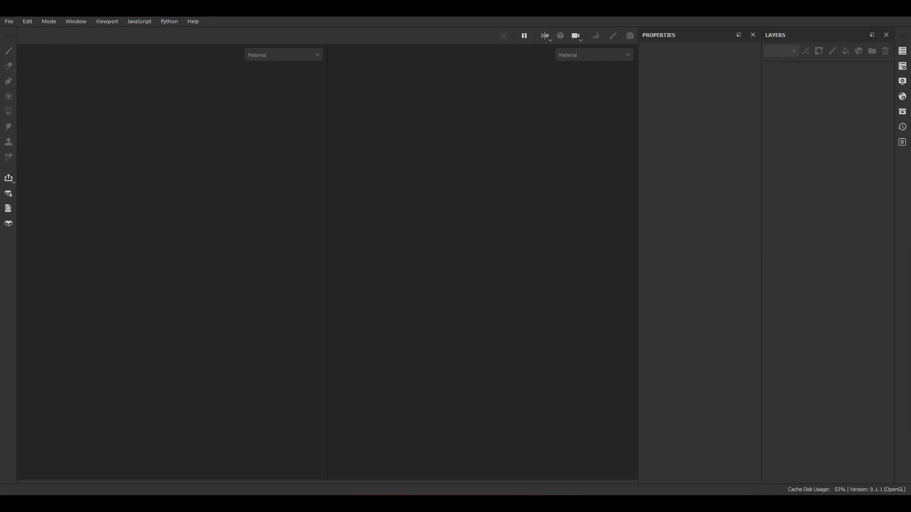
Switch to Substance Painter and create a project from scifiBlade.fbx with the ASM - PBR Metallic Roughness template, 1024 resolution and DirectX normals.
left_click_drag(347, 185, 256, 179)
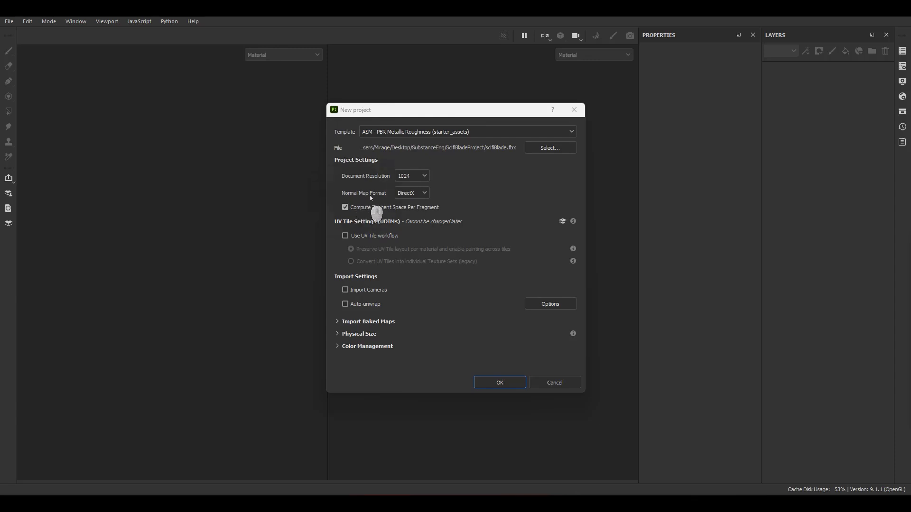
left_click(499, 383)
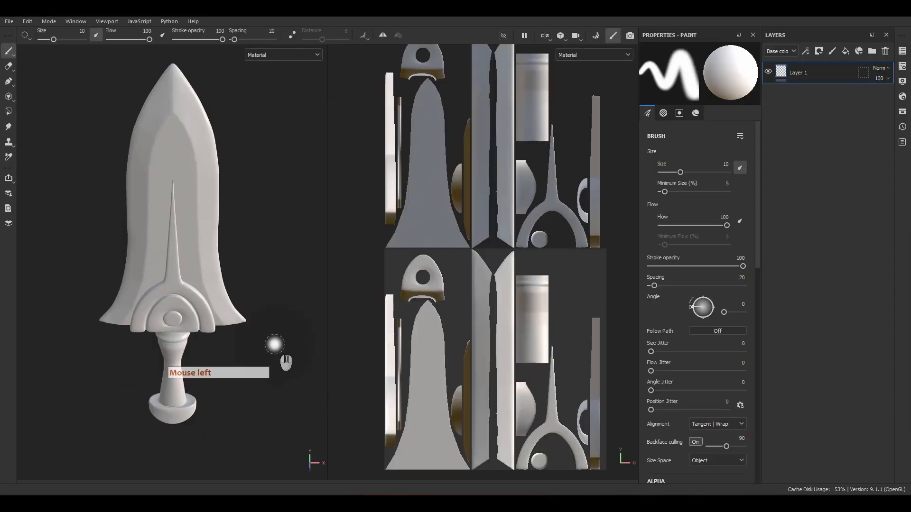
left_click_drag(258, 320, 238, 272, "alt")
right_click_drag(238, 271, 227, 234, "alt")
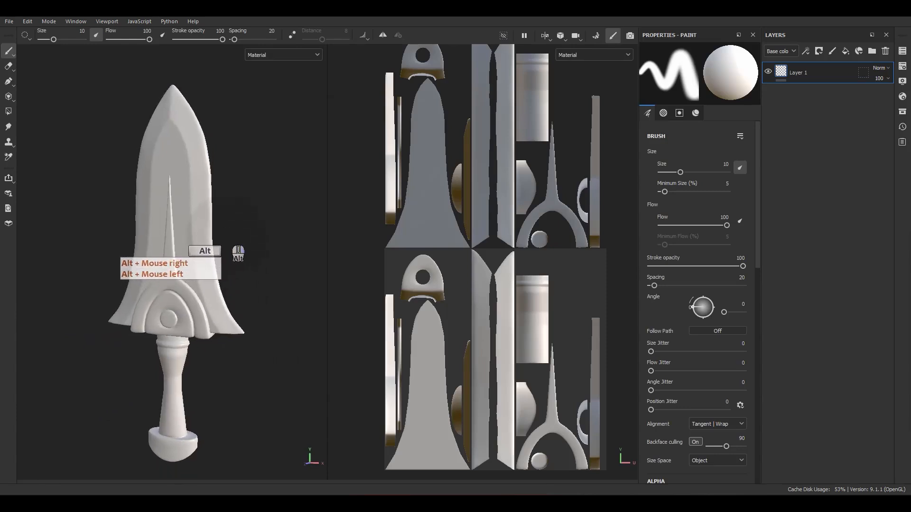
mouse_move(238, 252)
left_mouse_down("alt")
mouse_move(85, 260)
mouse_move(229, 259)
left_mouse_up("alt")
scroll(513, 280, "down", 2)
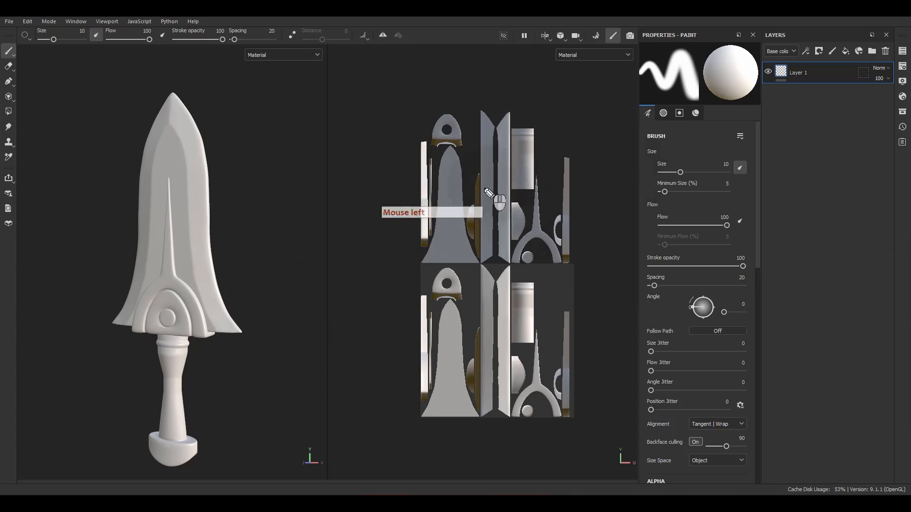
left_click(502, 287)
left_click_drag(504, 293, 504, 324)
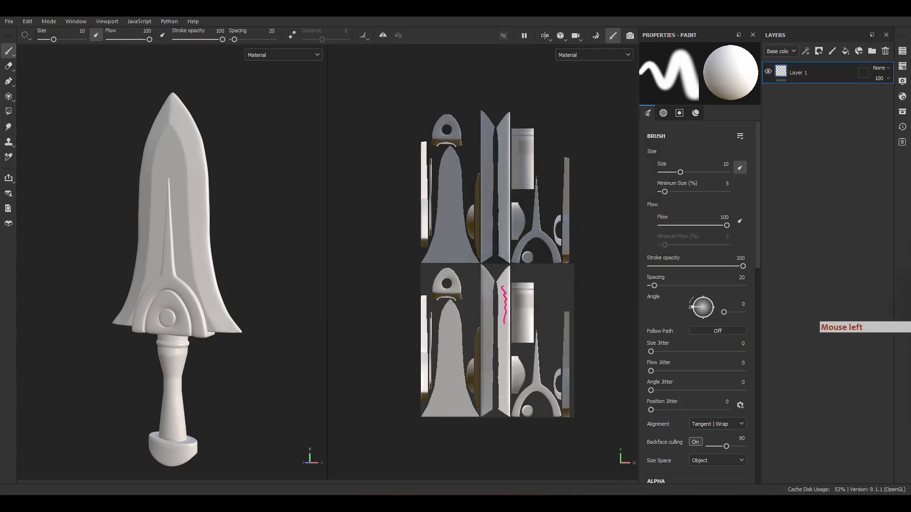
left_click_drag(419, 265, 576, 420)
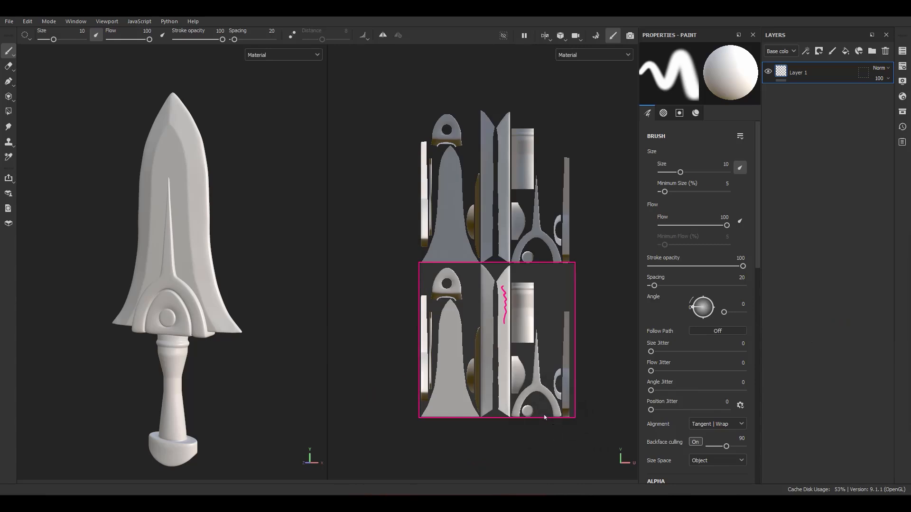
left_click(910, 279)
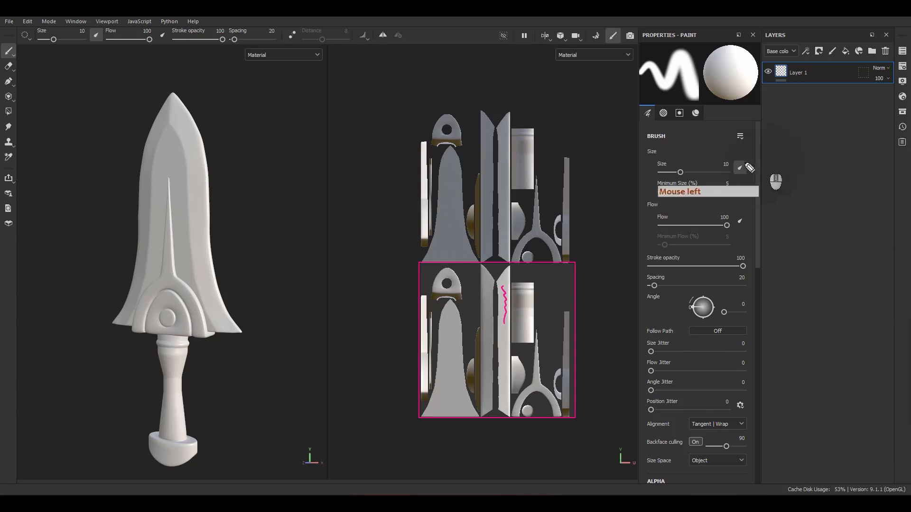
left_click_drag(491, 94, 502, 114)
left_click_drag(502, 114, 495, 112)
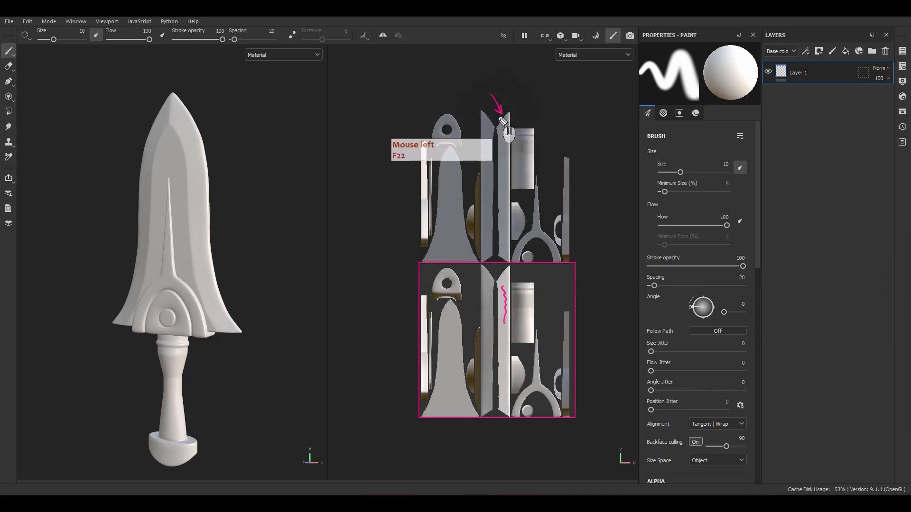
left_click_drag(505, 129, 509, 114)
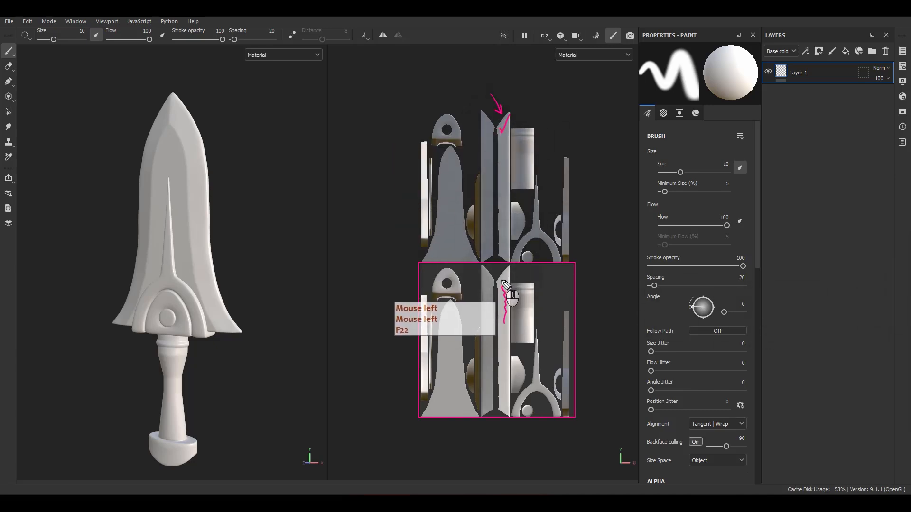
left_click_drag(503, 280, 511, 266)
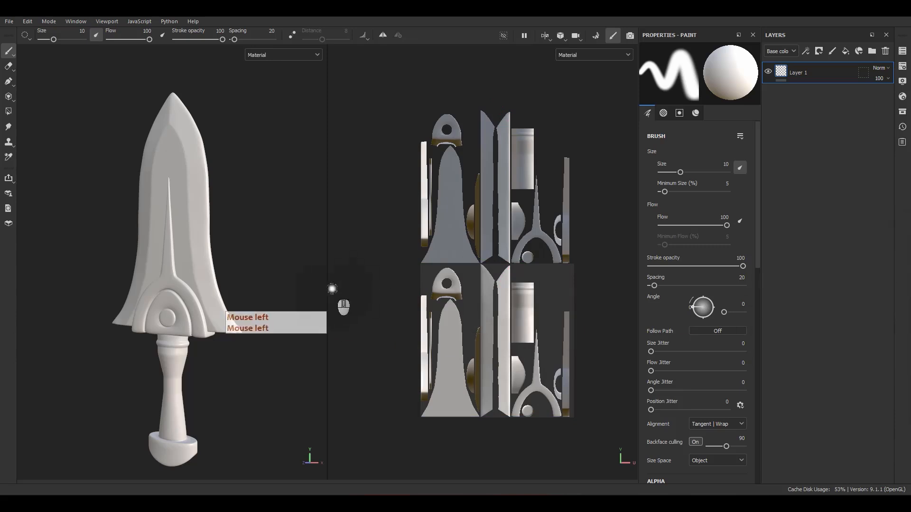
Paint a wavy test stroke down one edge of the blade's front with a brush size of 3.25.
middle_click_drag(288, 264, 246, 254, "alt")
scroll(240, 192, "up", 5)
right_click_drag(240, 190, 205, 195, "ctrl")
scroll(225, 194, "up", 2)
mouse_move(246, 195)
middle_mouse_down("alt")
mouse_move(241, 240)
mouse_move(228, 114)
middle_mouse_up("alt")
mouse_move(214, 95)
left_mouse_down()
mouse_move(242, 187)
mouse_move(265, 427)
left_mouse_up()
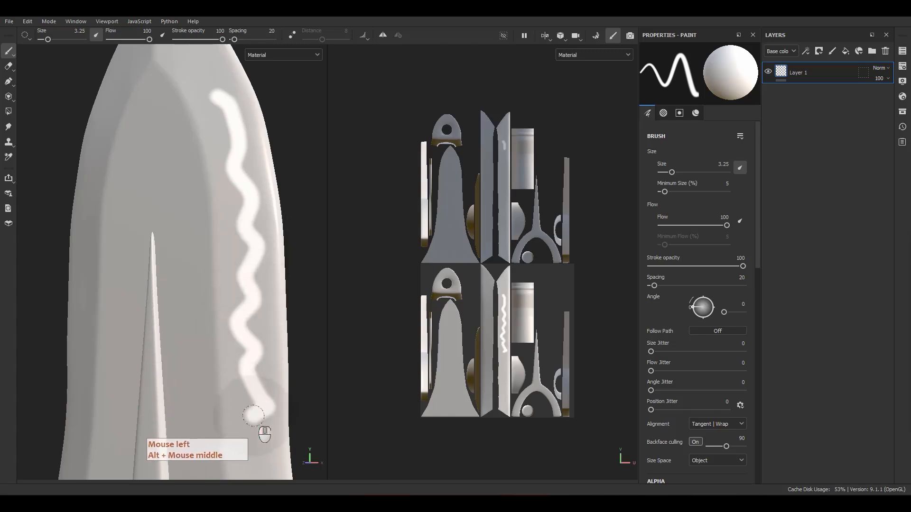
Examine the test stroke on the blade's front, back and narrow edge and in both UV sets.
middle_click_drag(264, 427, 238, 331, "alt")
mouse_move(238, 331)
left_mouse_down("alt")
mouse_move(176, 293)
mouse_move(84, 291)
left_mouse_up("alt")
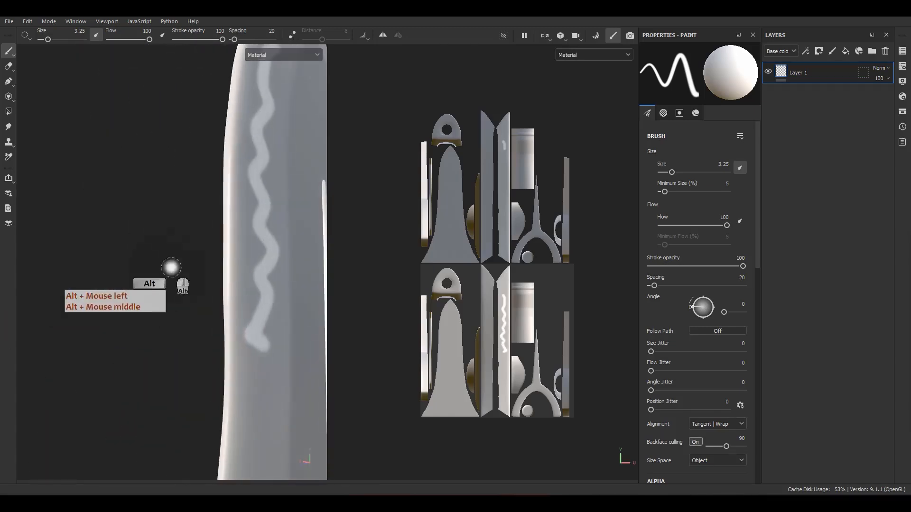
middle_click_drag(171, 267, 112, 304, "alt")
mouse_move(152, 287)
left_mouse_down("alt")
mouse_move(131, 257)
mouse_move(135, 246)
left_mouse_up("alt")
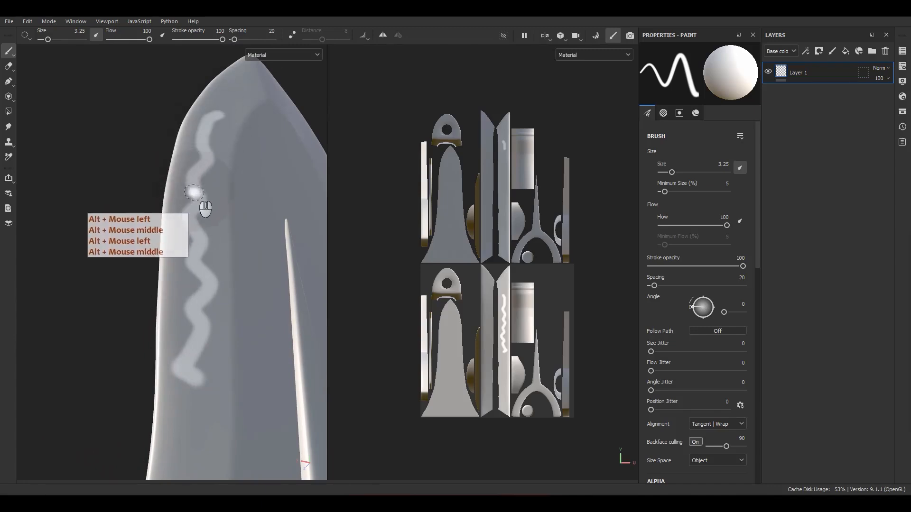
mouse_move(192, 361)
left_mouse_down("alt")
mouse_move(291, 372)
mouse_move(265, 374)
left_mouse_up("alt")
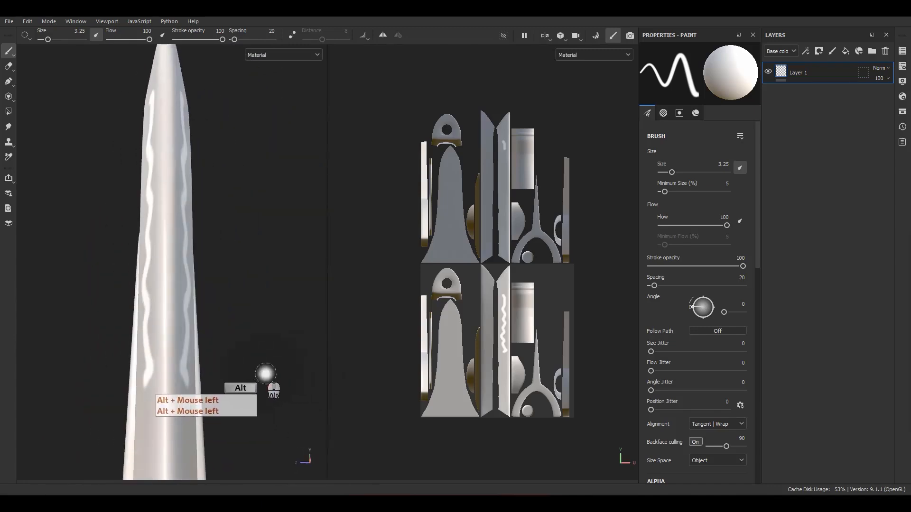
right_click_drag(484, 237, 411, 229, "alt")
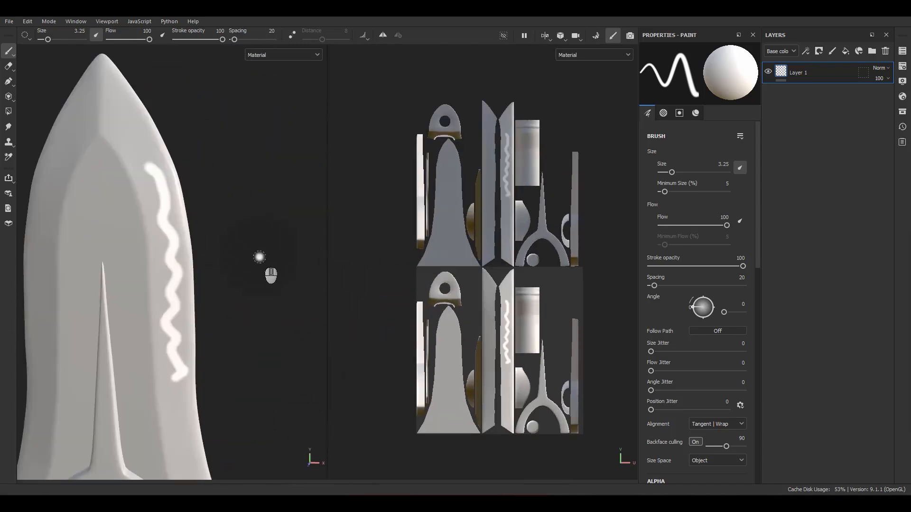
left_click_drag(187, 236, 121, 245, "alt")
left_click_drag(124, 249, 185, 259, "alt")
Delete the painted layer and frame the whole sword from the front.
left_click(885, 51)
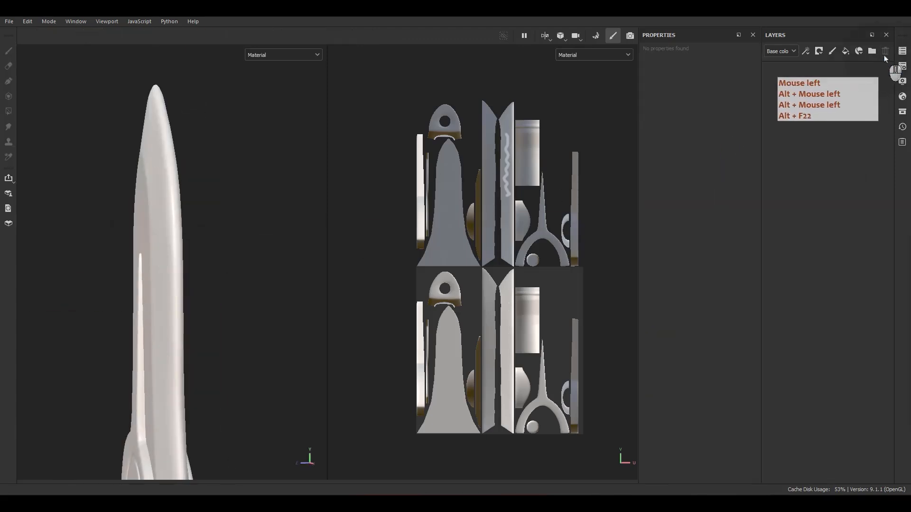
middle_click_drag(254, 244, 280, 226, "alt")
left_click_drag(280, 226, 299, 161, "alt")
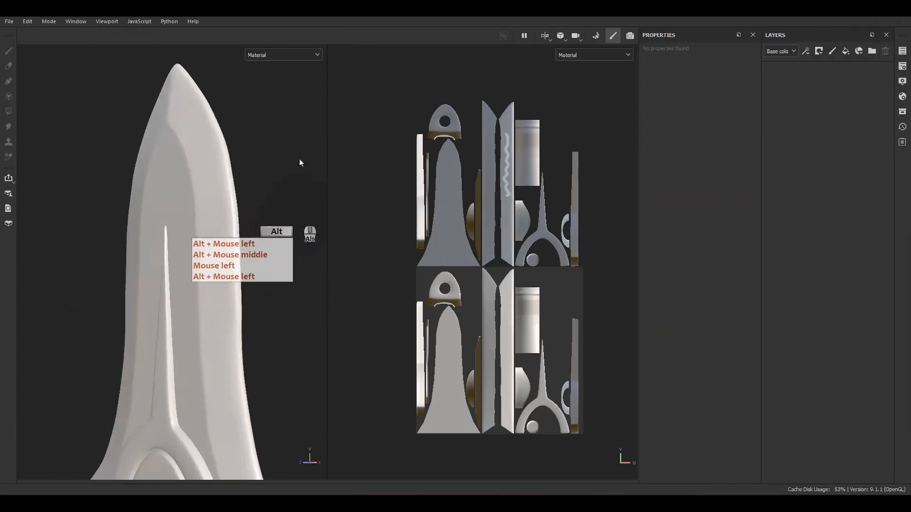
right_click_drag(299, 161, 271, 204, "alt")
right_click_drag(270, 205, 243, 248, "alt")
middle_click_drag(243, 248, 227, 251, "alt")
left_click_drag(227, 252, 246, 190, "alt")
right_click_drag(247, 190, 224, 137, "alt")
middle_click_drag(225, 137, 237, 226, "alt")
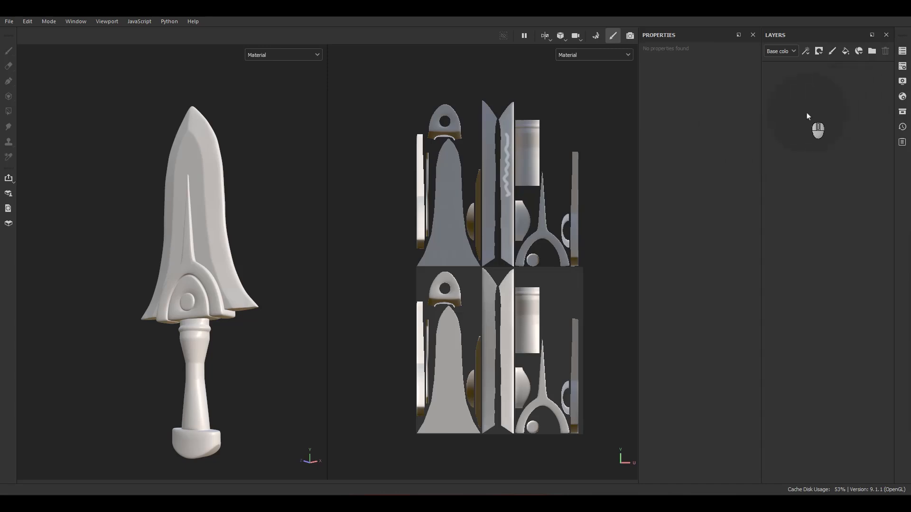
Enable displacement and tessellation for the main shader with a subdivision count of 10 and a displacement scale of 0.05.
left_click(902, 97)
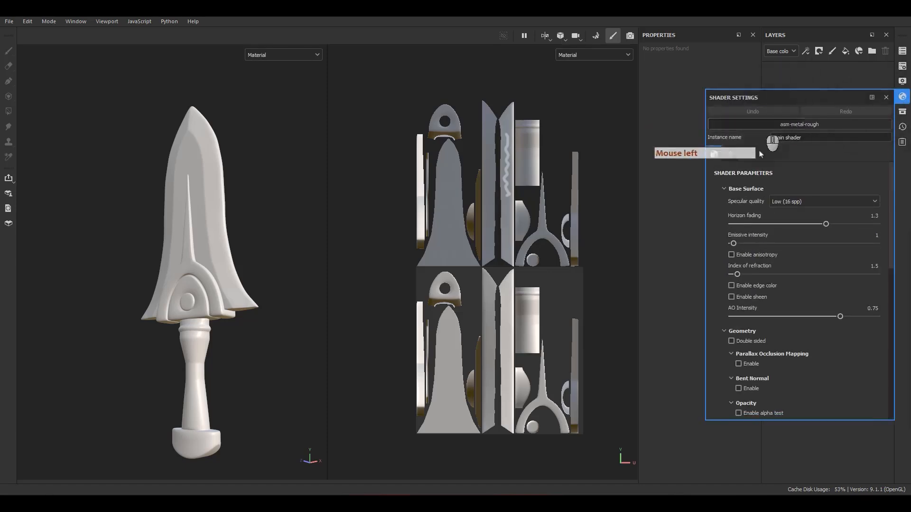
scroll(762, 188, "down", 4)
scroll(761, 189, "down", 5)
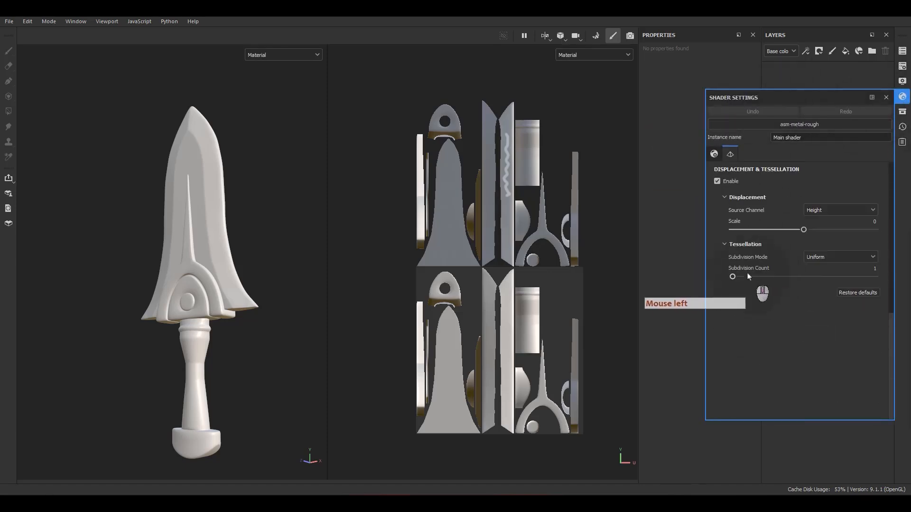
left_click(718, 182)
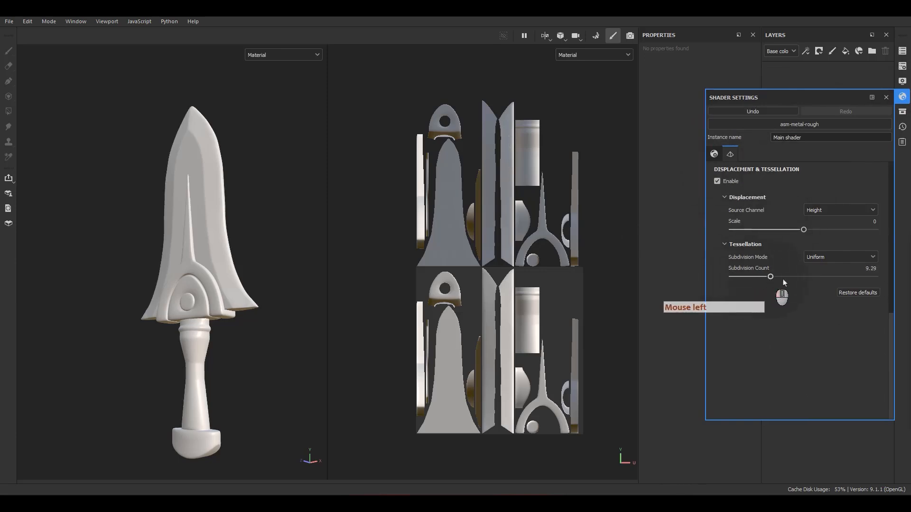
left_click(870, 269)
type("20")
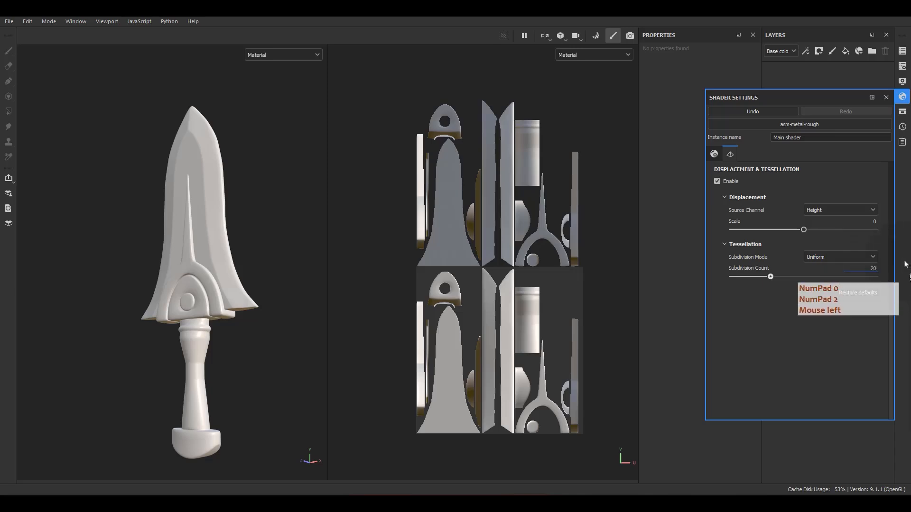
type("10")
key("Return")
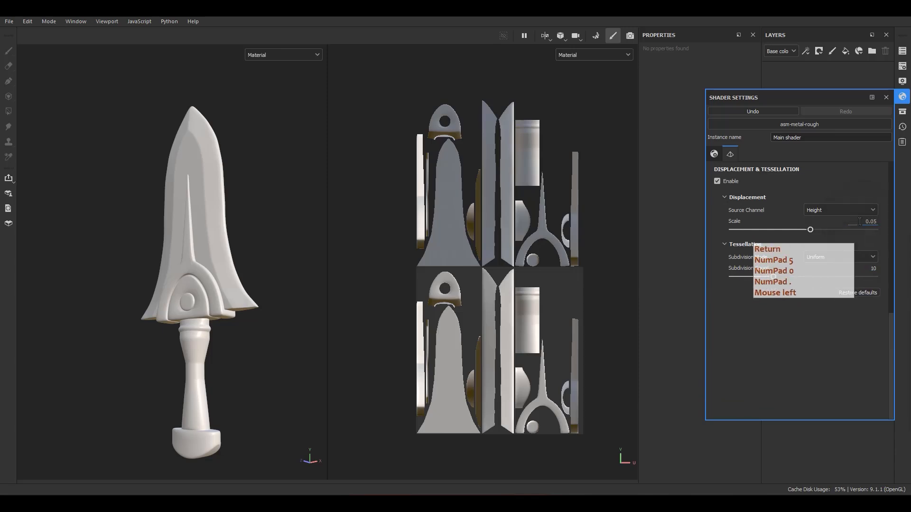
Enable bent normals and double-sided geometry, set specular quality to Medium (32 spp), and close the shader settings.
scroll(771, 292, "up", 6)
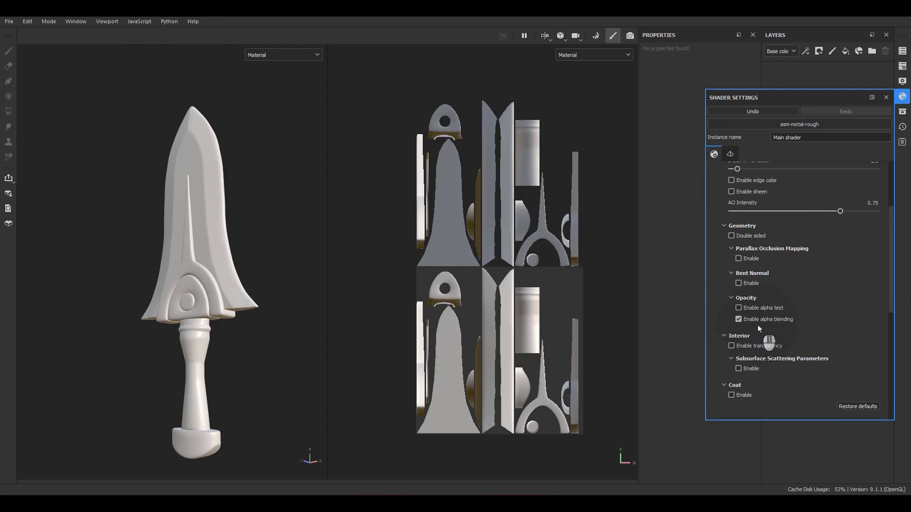
left_click(739, 283)
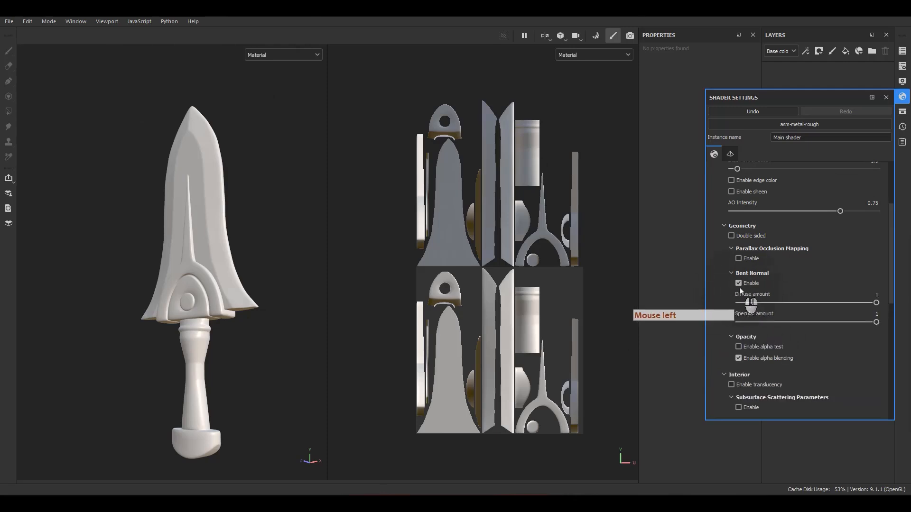
scroll(730, 299, "up", 2)
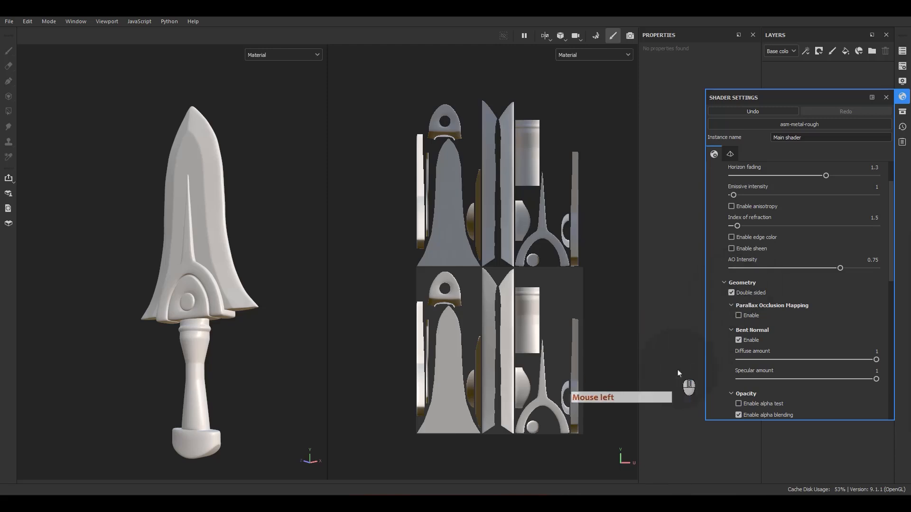
scroll(729, 336, "up", 2)
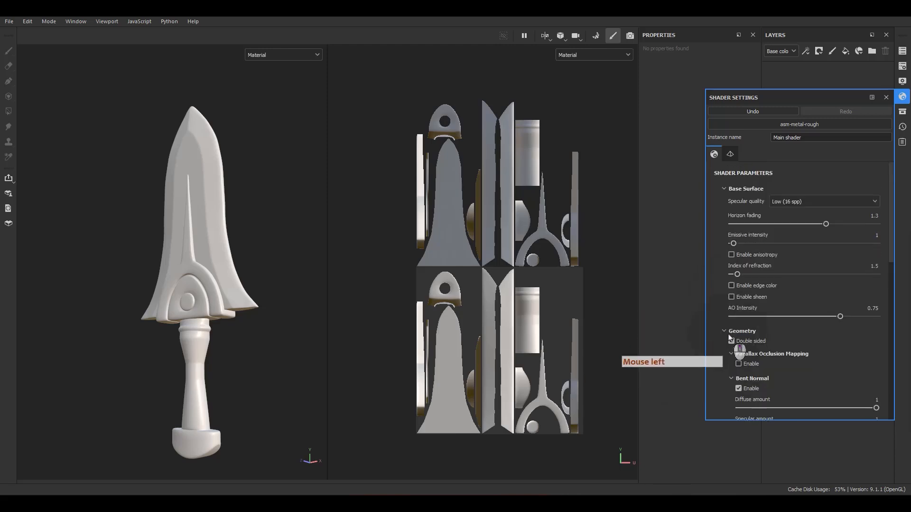
left_click(784, 203)
left_click(778, 240)
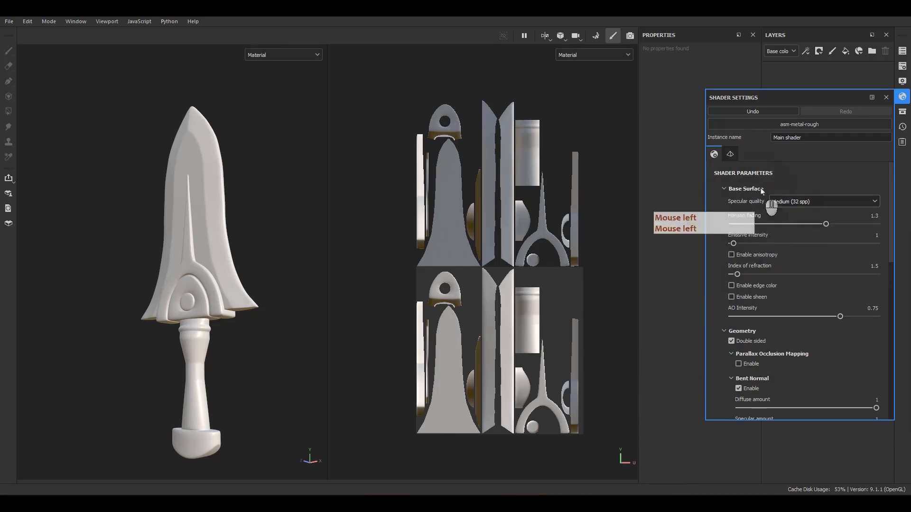
scroll(762, 195, "down", 5)
left_click(886, 97)
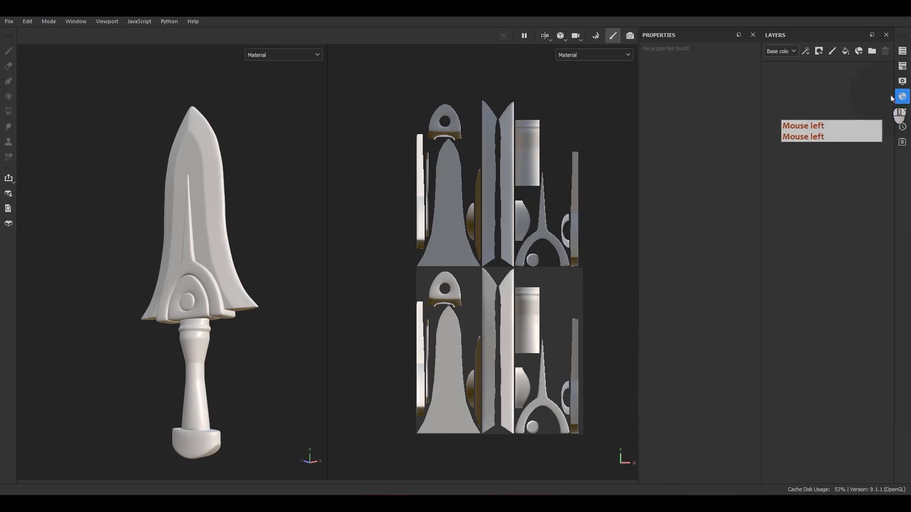
Set the display environment map to Studio Tomoco and the environment exposure to 1 EV.
left_click(903, 81)
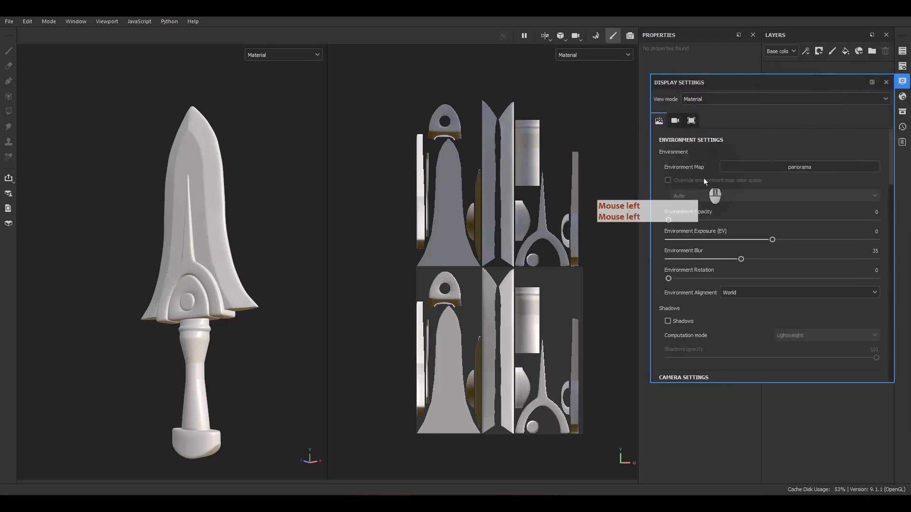
left_click(744, 168)
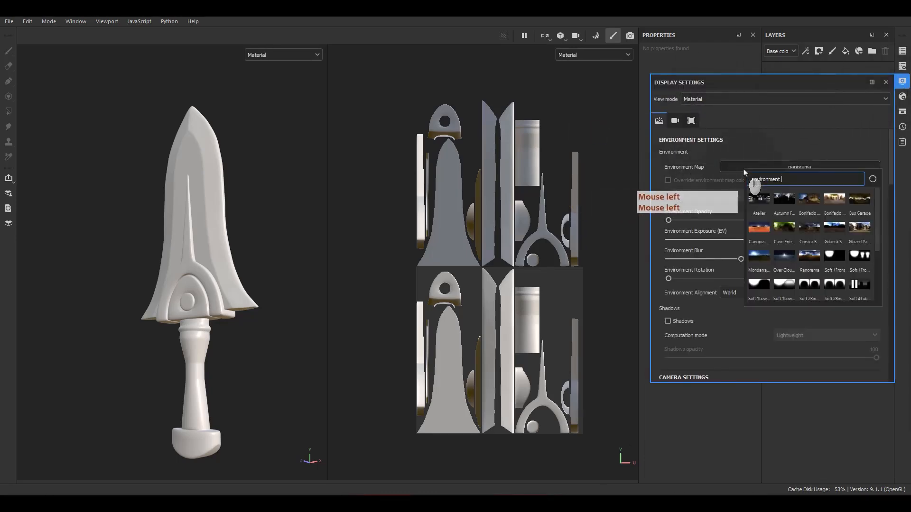
left_click(839, 268)
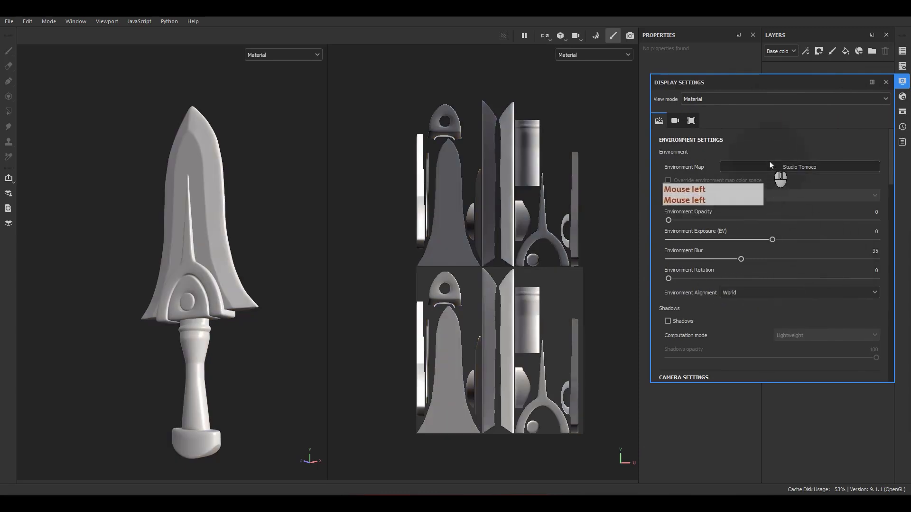
scroll(669, 217, "down", 2)
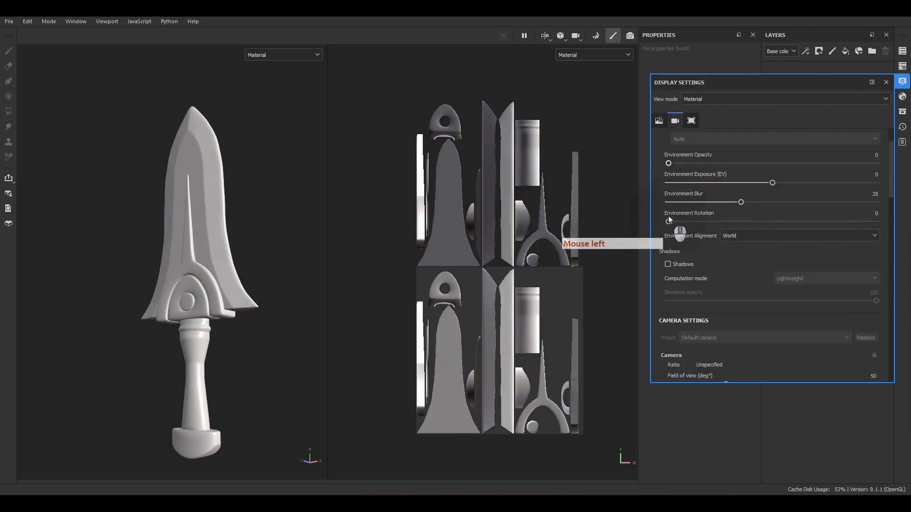
scroll(678, 227, "up", 2)
scroll(724, 258, "down", 3)
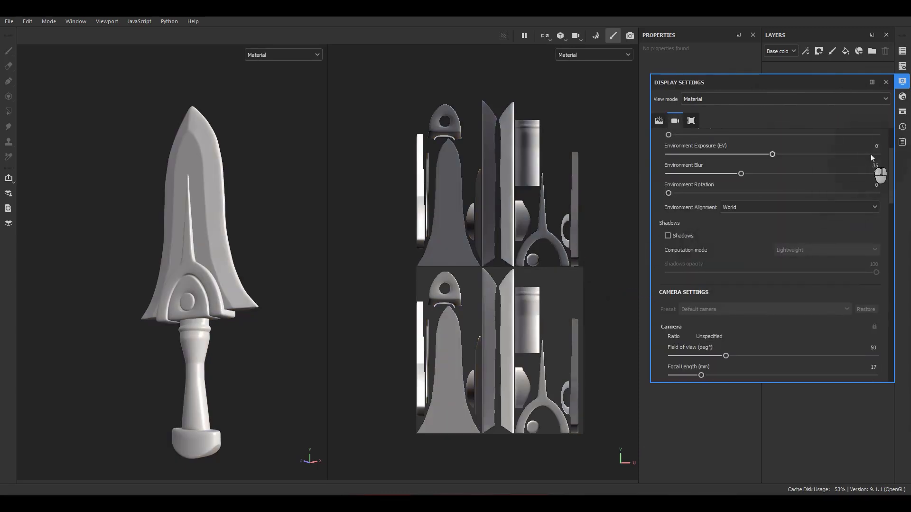
type("1")
left_click(892, 151)
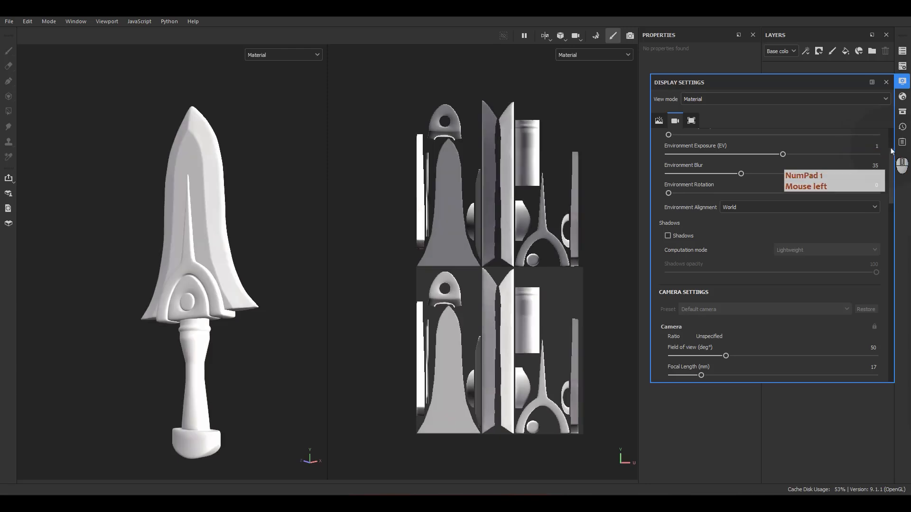
Set the viewport camera's focal length to 80 mm.
scroll(688, 273, "down", 4)
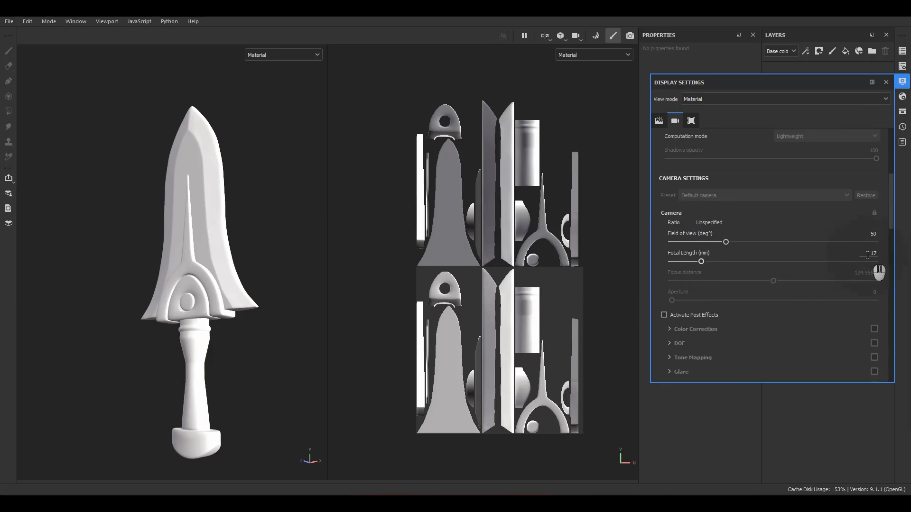
type("80")
key("Return")
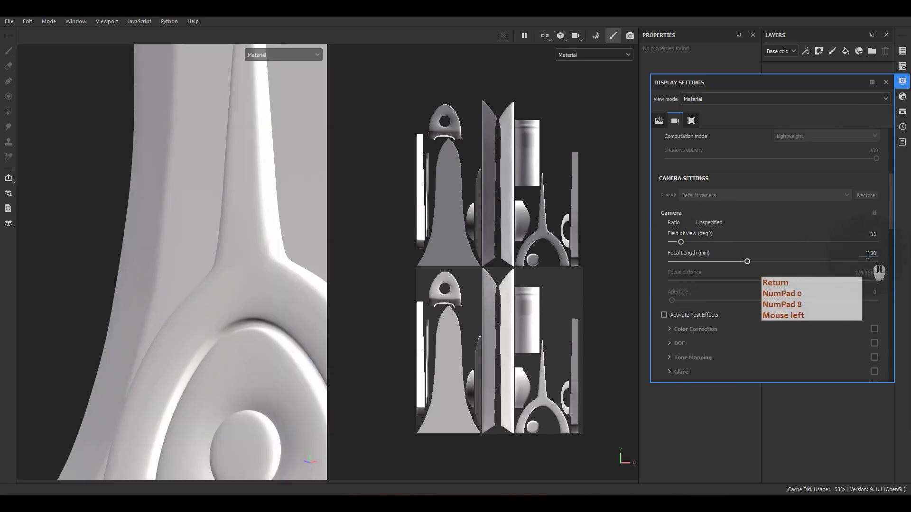
Change the tone mapping function to ACES and close the display settings.
scroll(765, 309, "down", 5)
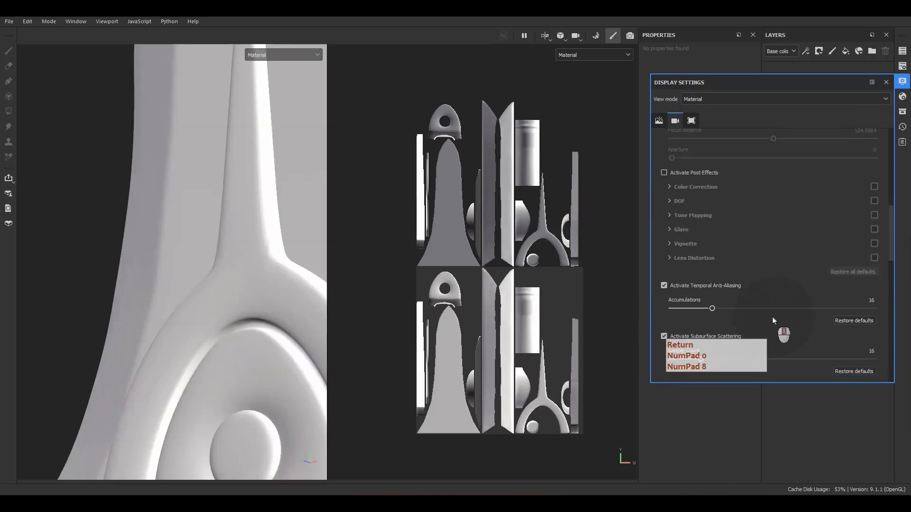
scroll(723, 278, "down", 7)
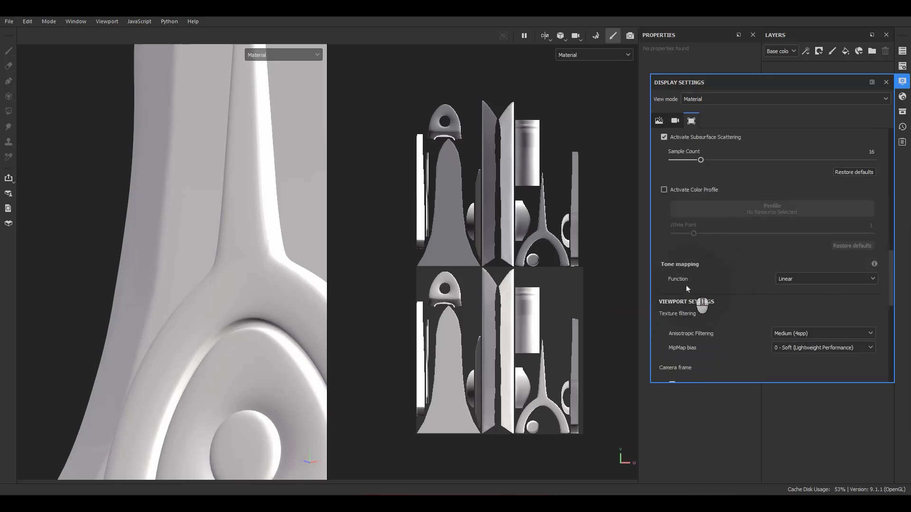
left_click(801, 280)
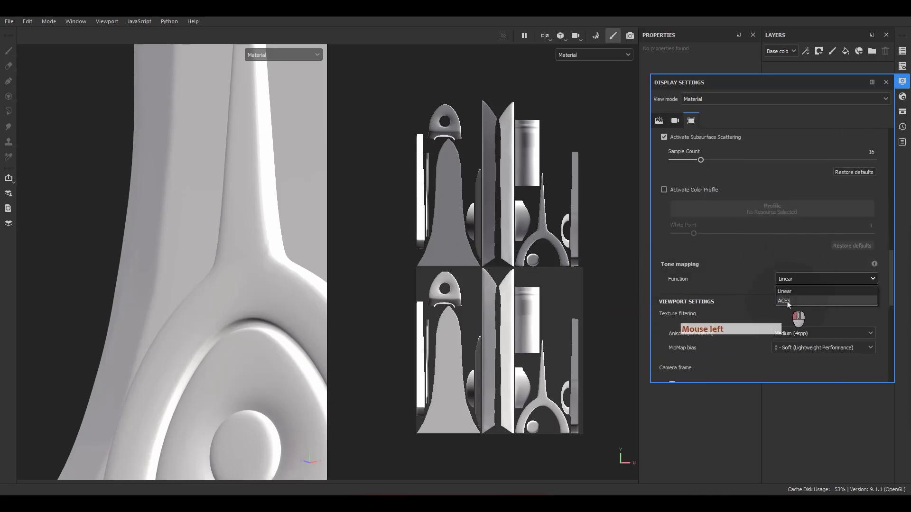
left_click(786, 301)
scroll(769, 295, "down", 5)
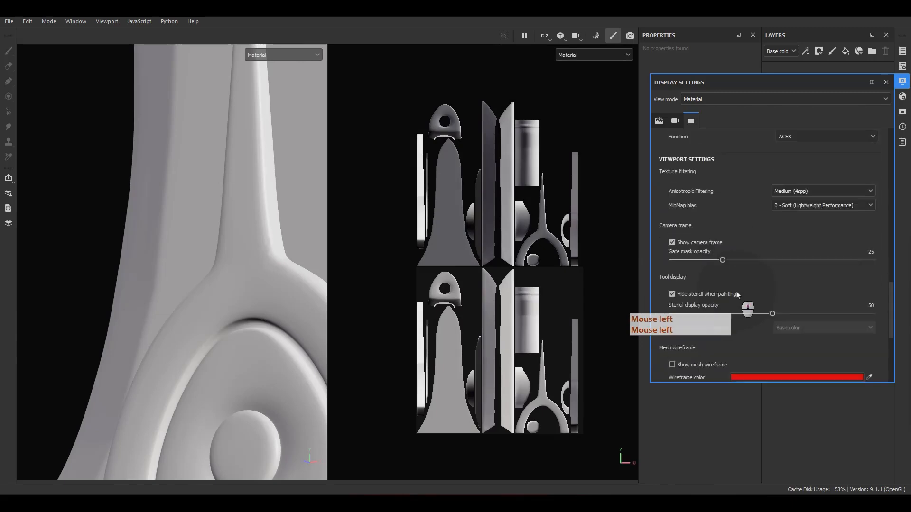
scroll(737, 294, "down", 6)
scroll(741, 323, "up", 11)
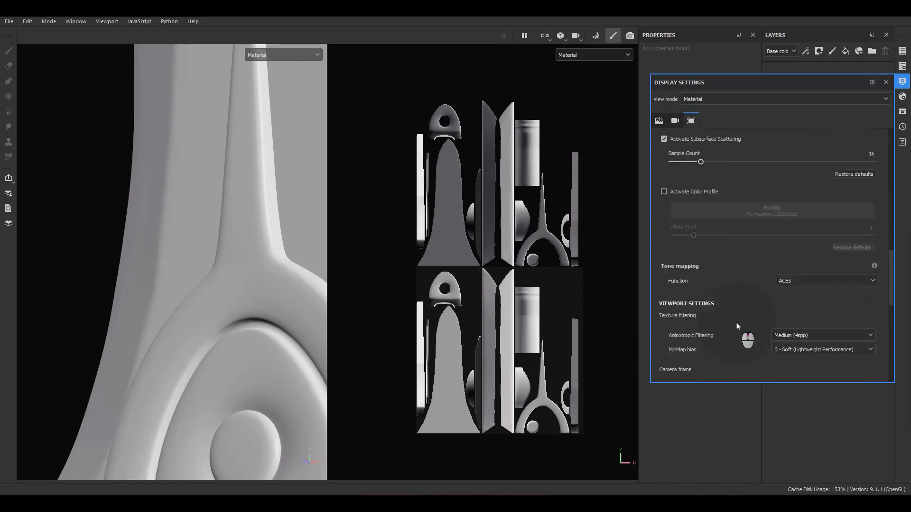
scroll(738, 326, "up", 10)
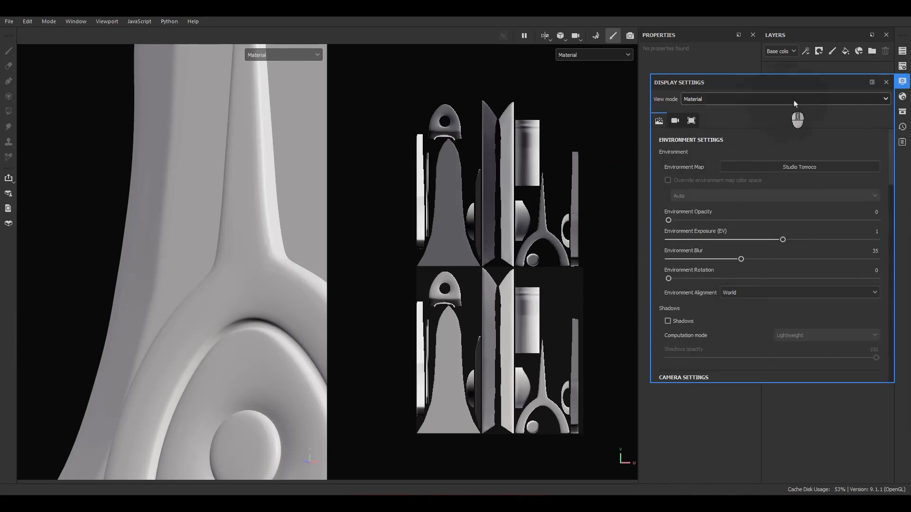
left_click(886, 83)
Add Ambient occlusion, Opacity and Emissive channels to the Dagger texture set and close its settings.
left_click(903, 66)
left_click_drag(833, 70, 498, 109)
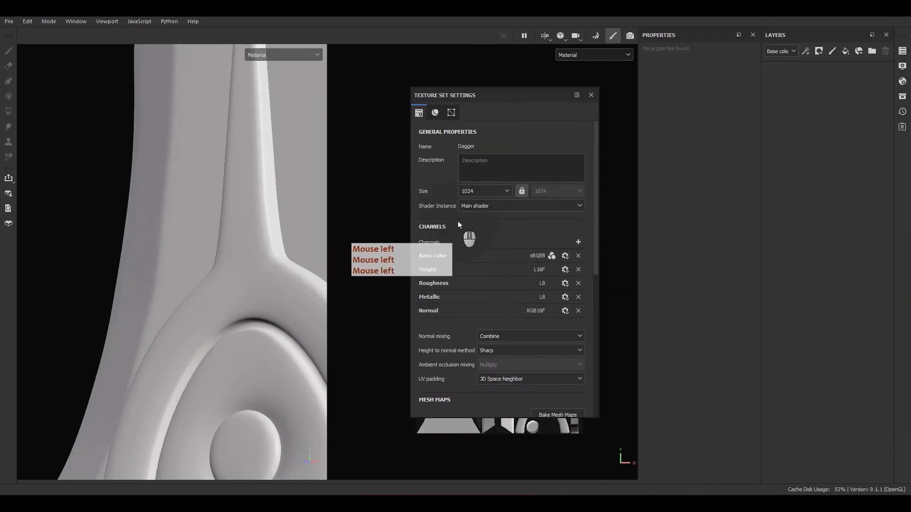
left_click(578, 241)
left_click(585, 260)
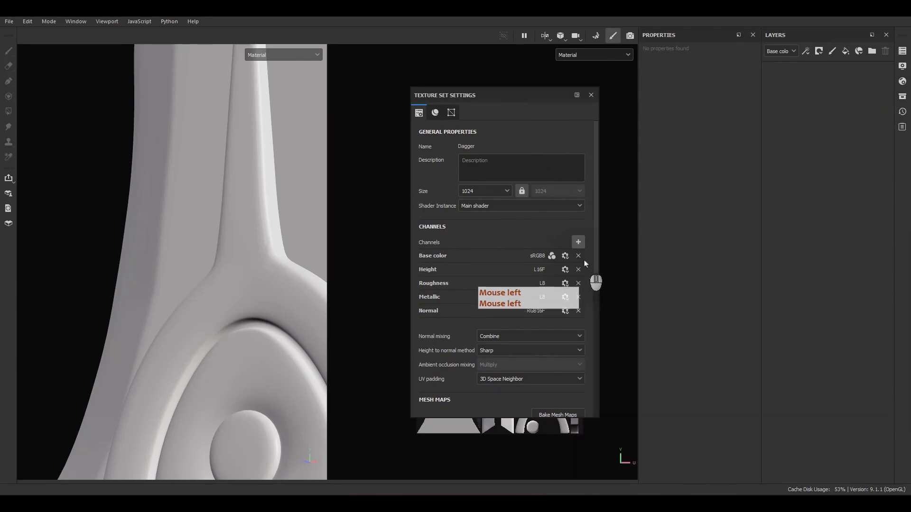
left_click(578, 242)
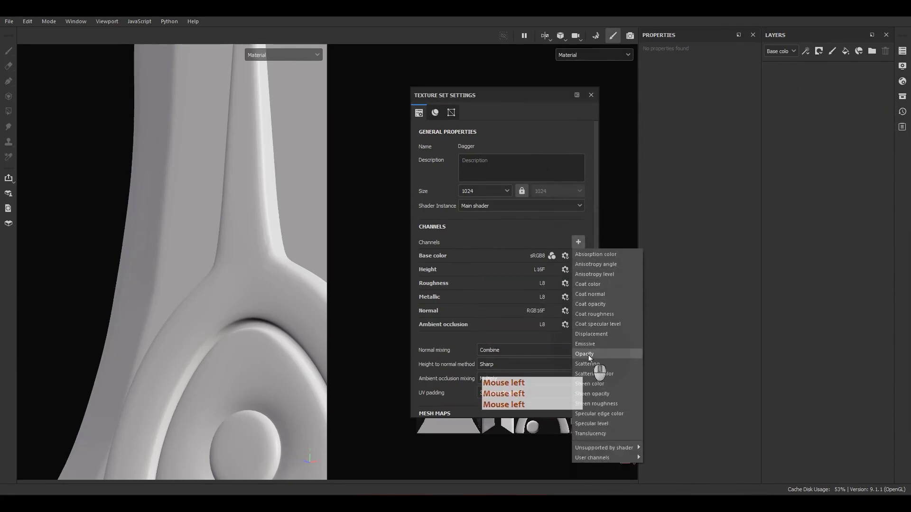
left_click(589, 355)
left_click(578, 243)
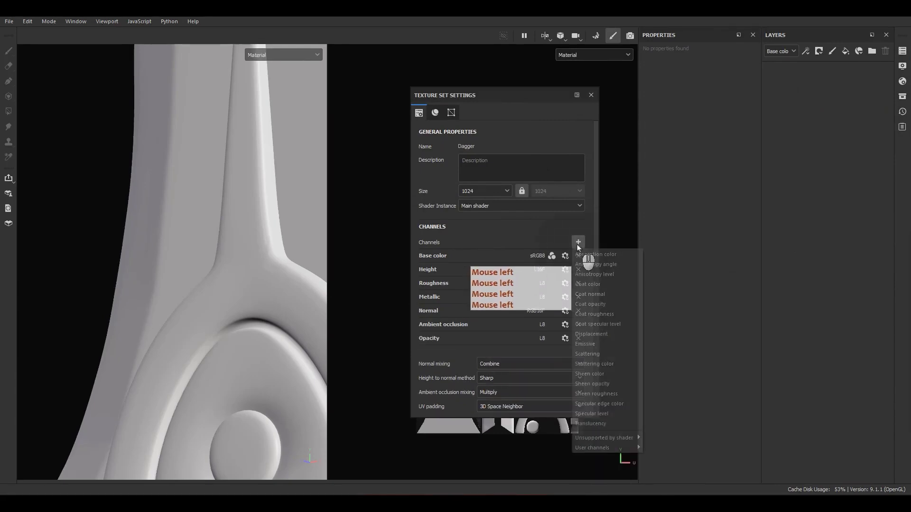
left_click(585, 345)
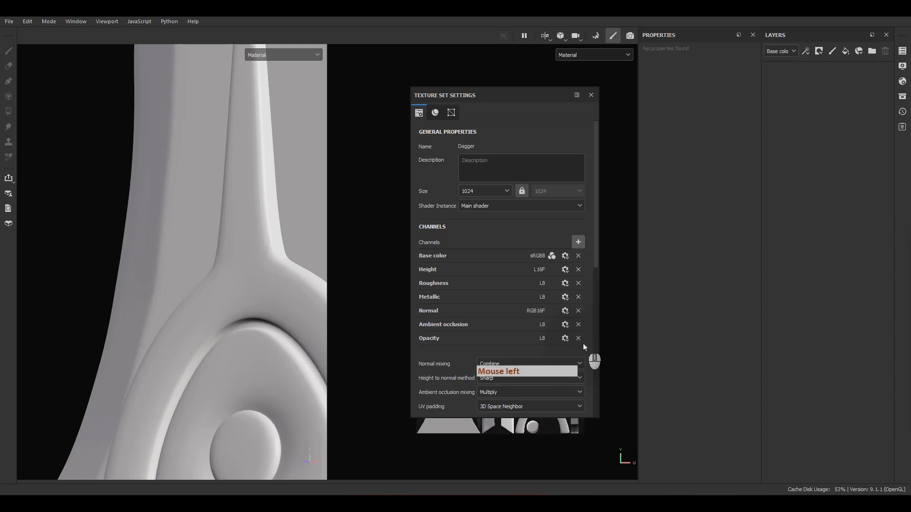
left_click(579, 242)
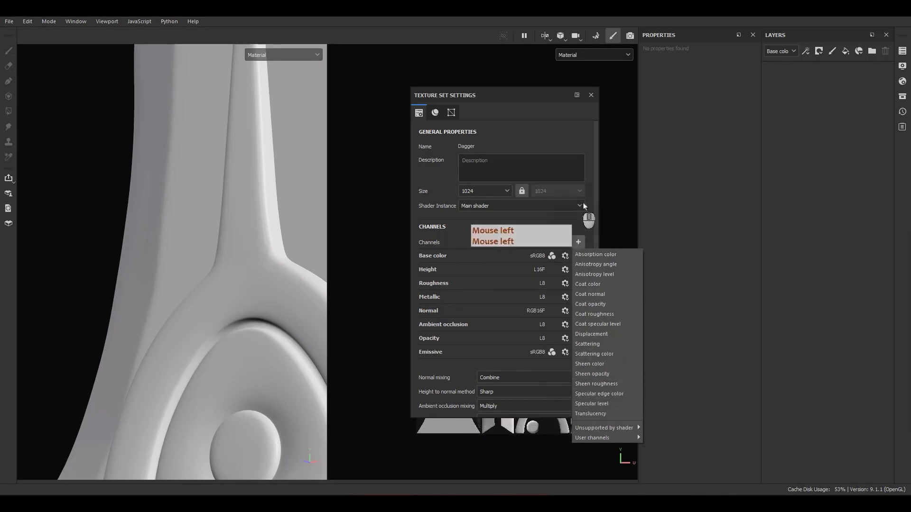
left_click(515, 234)
scroll(515, 234, "down", 10)
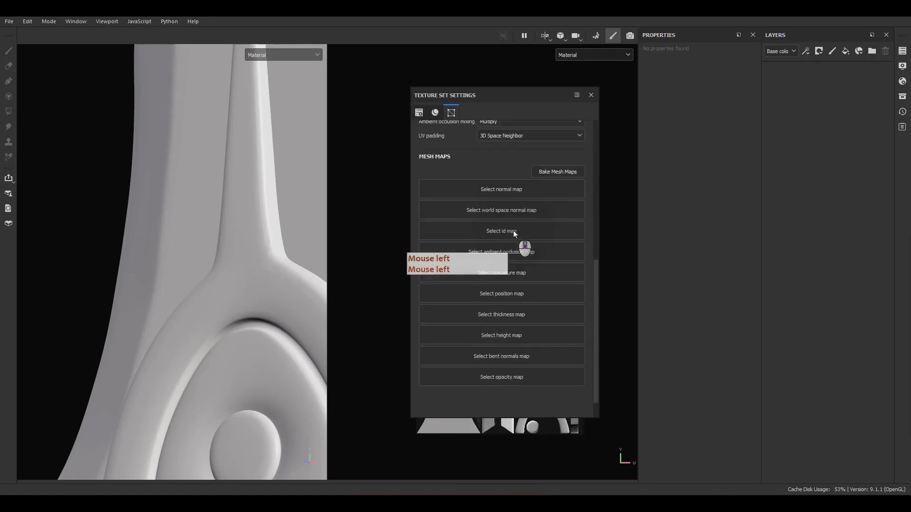
scroll(516, 235, "up", 8)
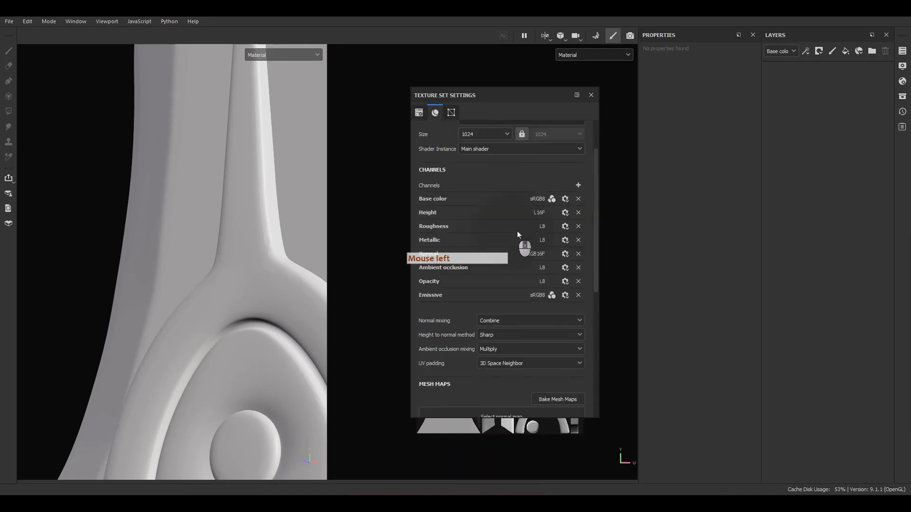
left_click(592, 98)
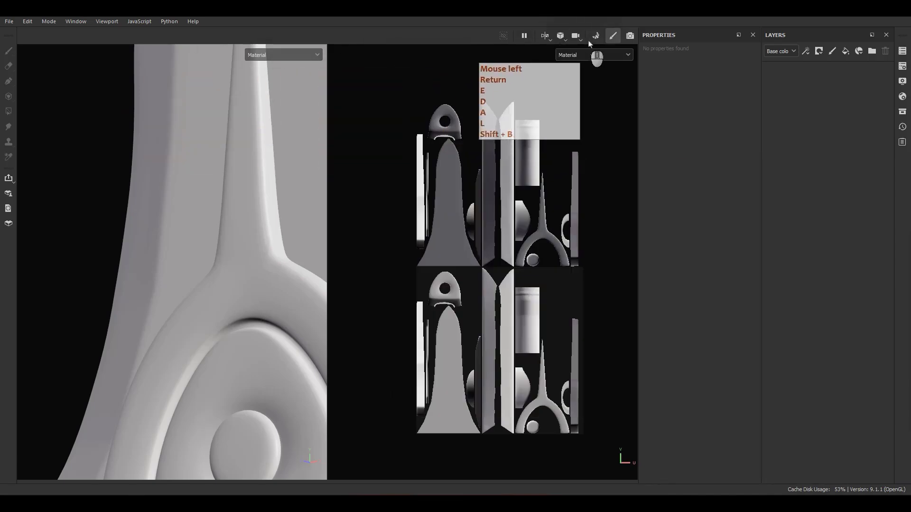
Bake the sword's selected mesh maps at an output size of 4096 with Supersampling 64x antialiasing.
left_click(595, 37)
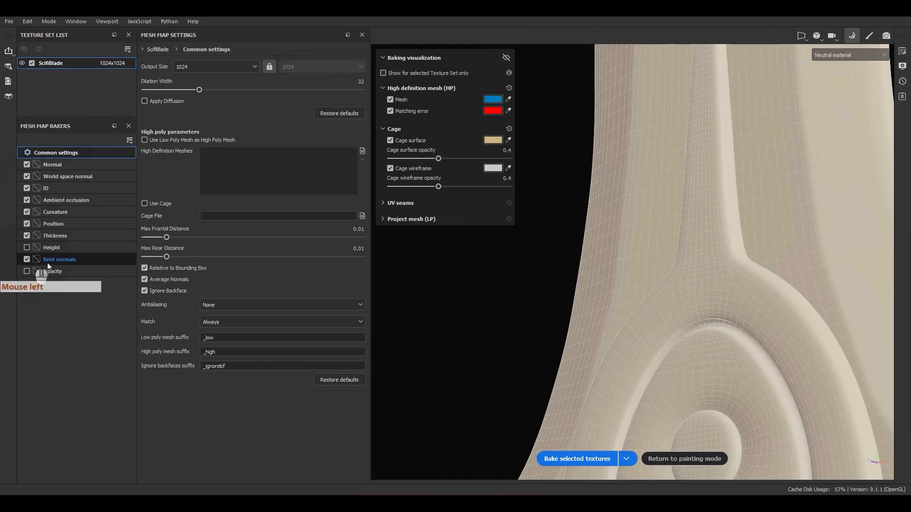
left_click(216, 66)
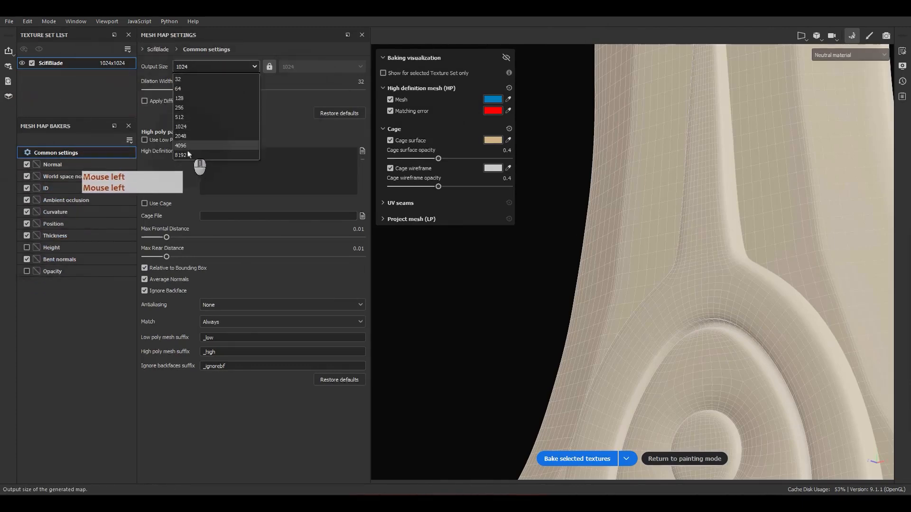
left_click(189, 148)
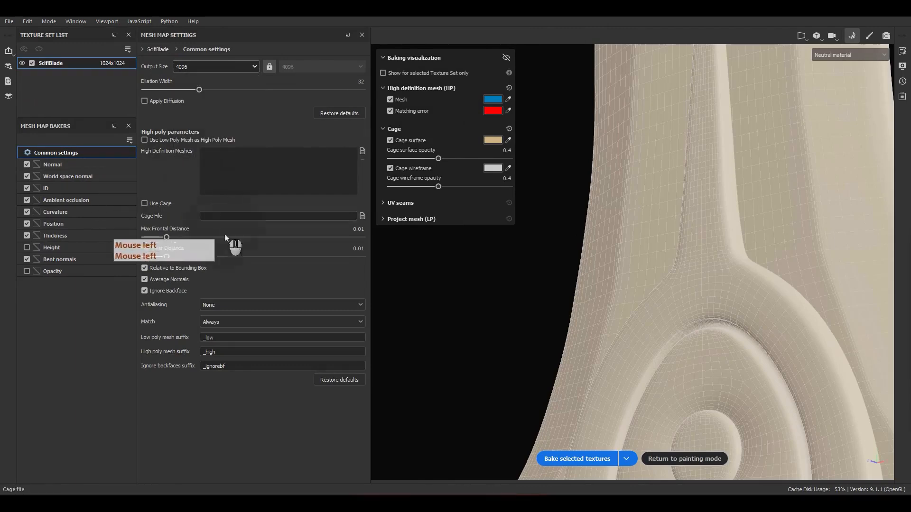
left_click(221, 305)
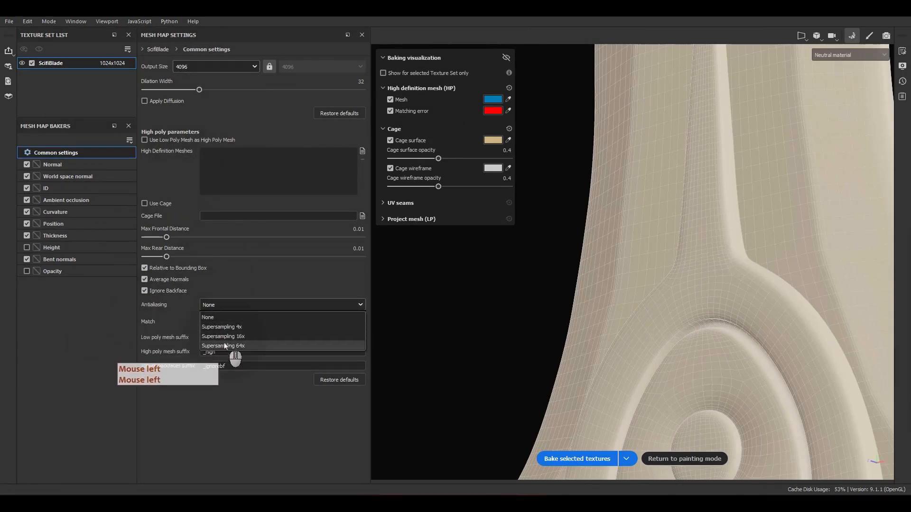
left_click(224, 347)
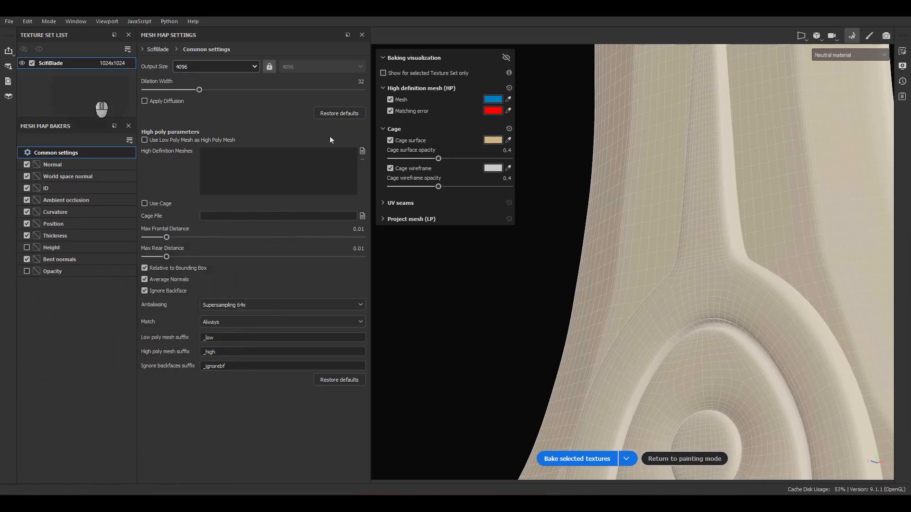
left_click(577, 459)
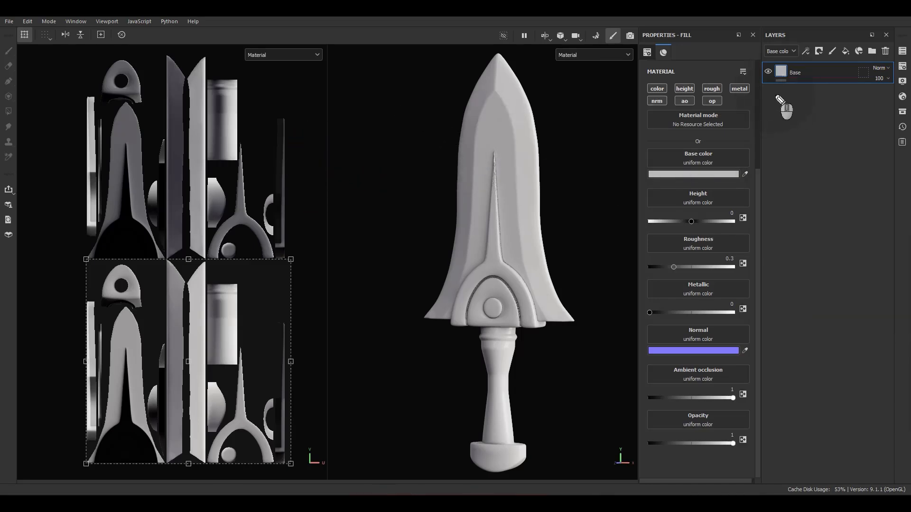
left_click_drag(775, 105, 798, 93)
left_click_drag(794, 90, 795, 94)
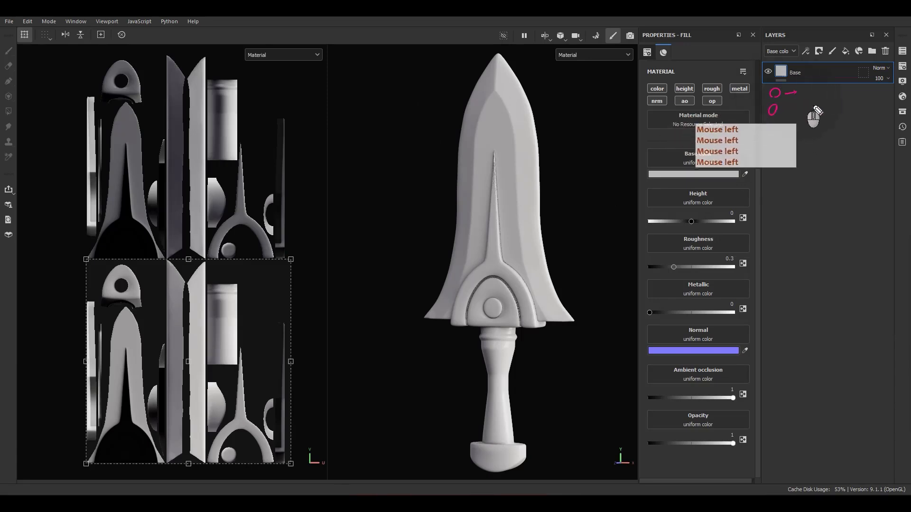
mouse_move(548, 108)
left_mouse_down()
mouse_move(530, 123)
mouse_move(539, 121)
left_mouse_up()
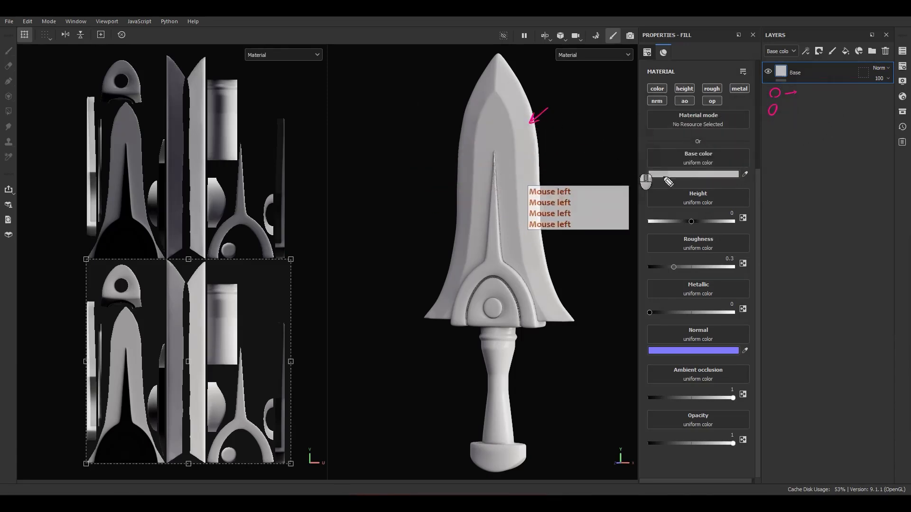
left_click_drag(783, 110, 795, 109)
left_click_drag(790, 105, 790, 112)
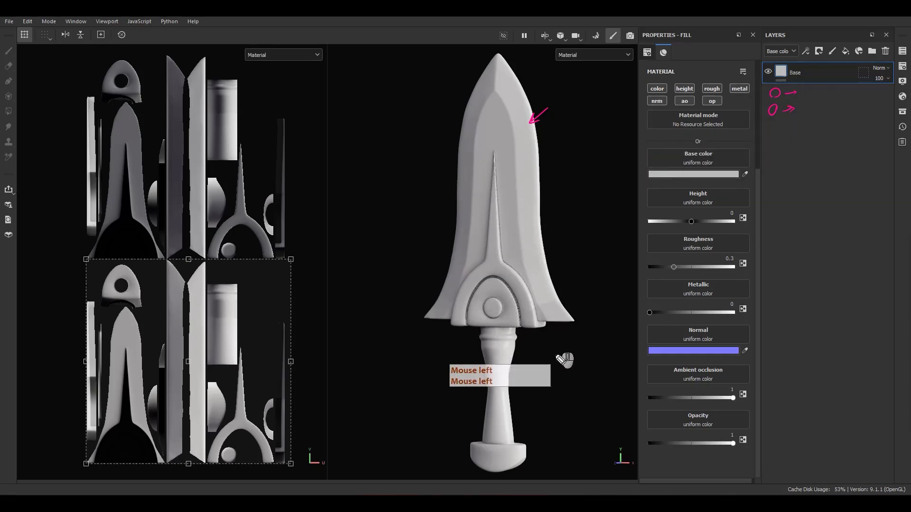
left_click_drag(564, 350, 522, 353)
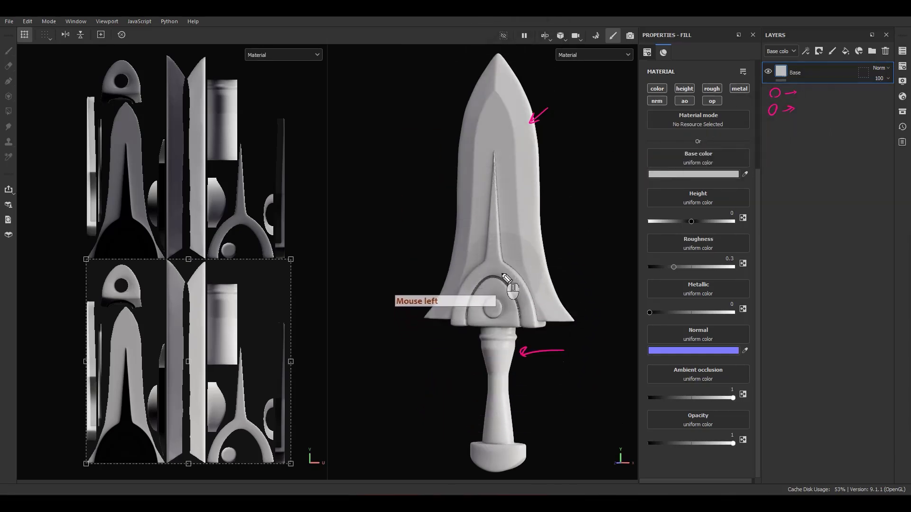
mouse_move(514, 270)
left_mouse_down()
mouse_move(502, 140)
mouse_move(486, 144)
mouse_move(484, 264)
left_mouse_up()
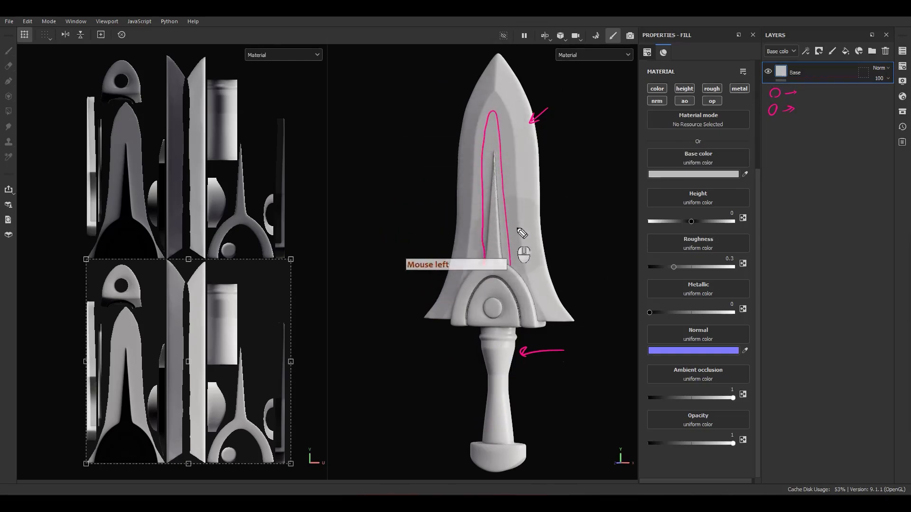
left_click_drag(539, 198, 539, 208)
left_click_drag(541, 213, 543, 231)
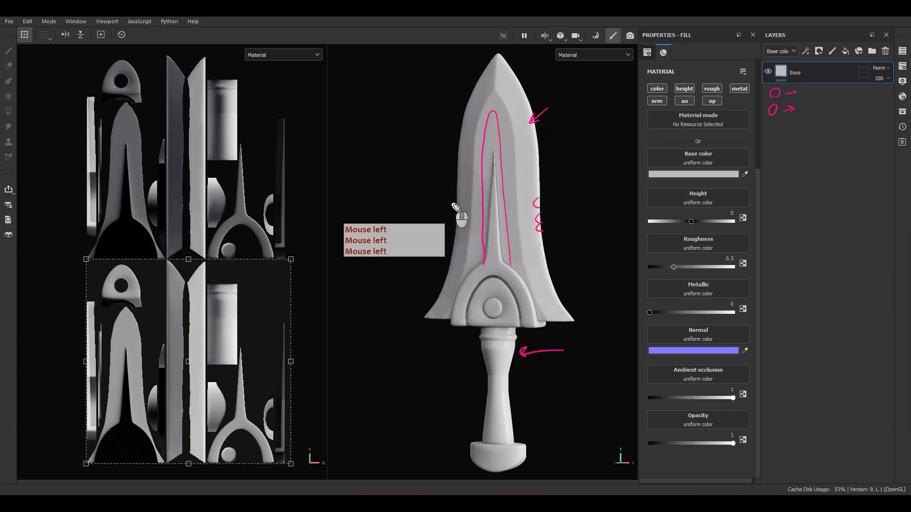
left_click_drag(454, 205, 453, 242)
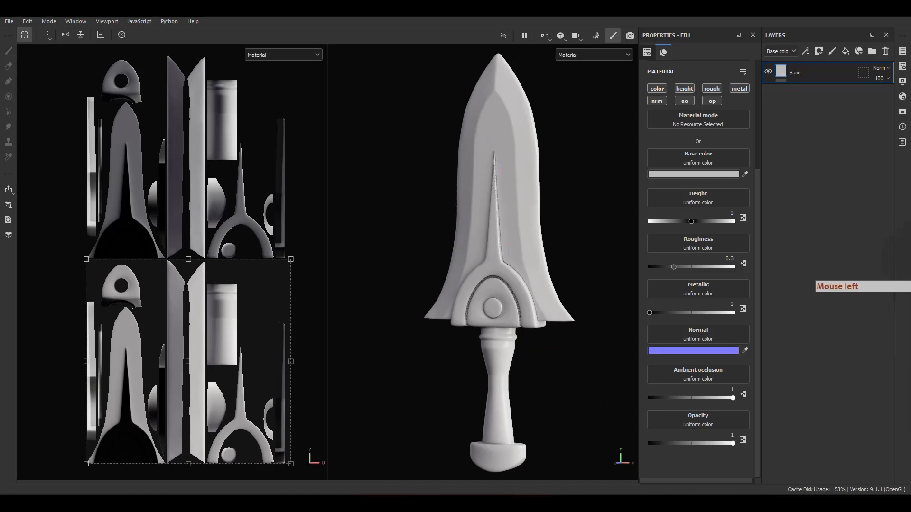
Add two folders above the Base layer and name the lower one Blade and the upper one Handle.
left_click(872, 51)
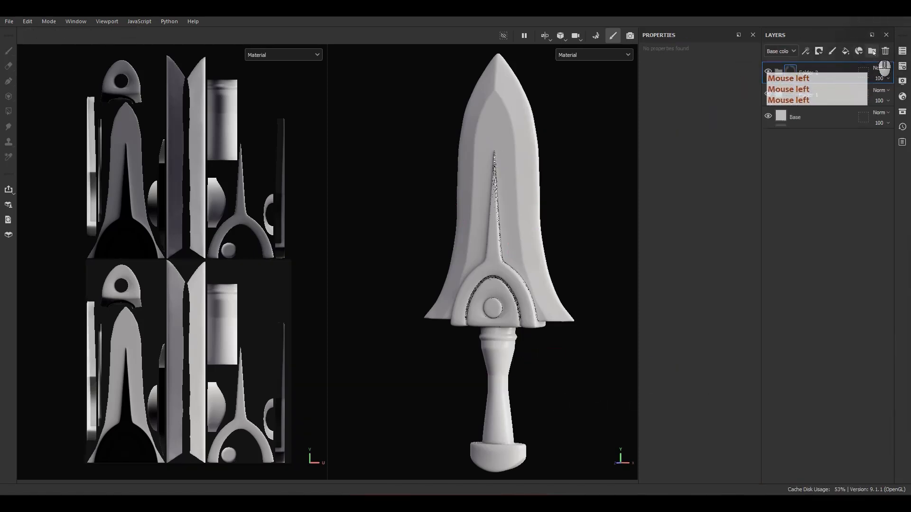
left_click(873, 51)
left_click(815, 96)
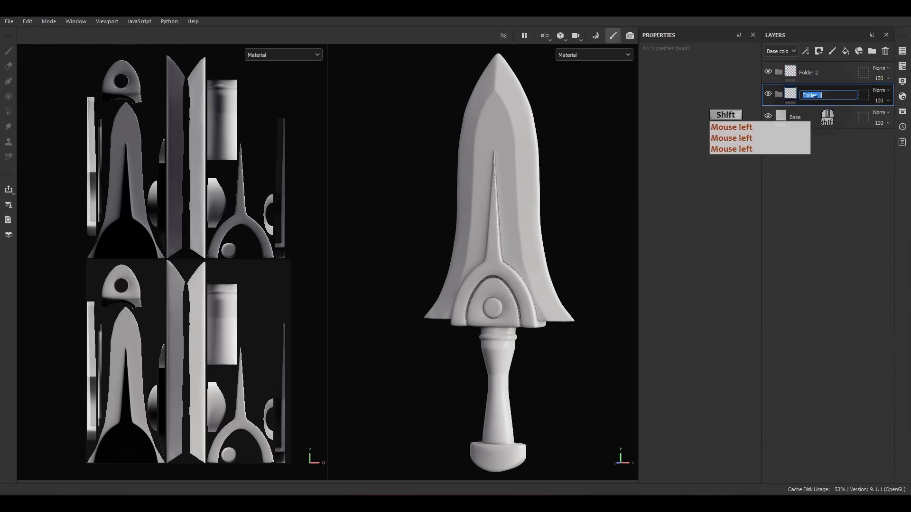
type("Blade")
key("Return")
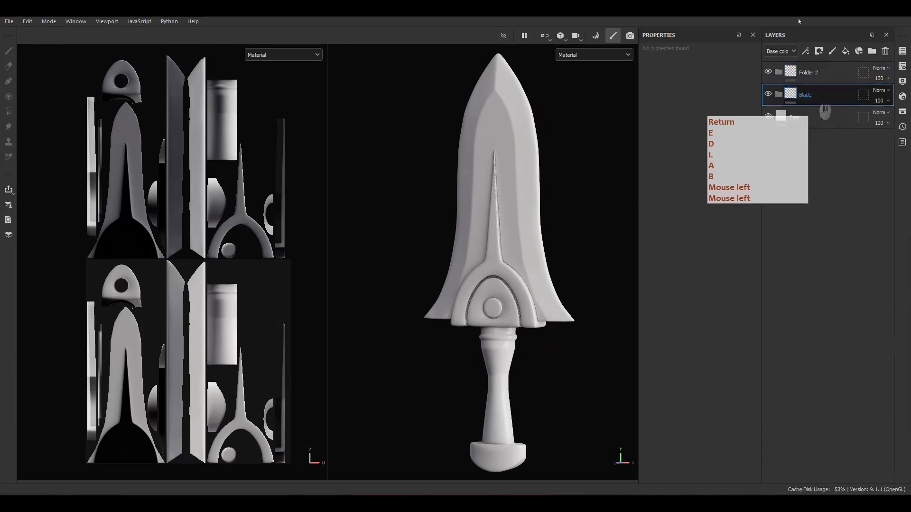
left_click(810, 70)
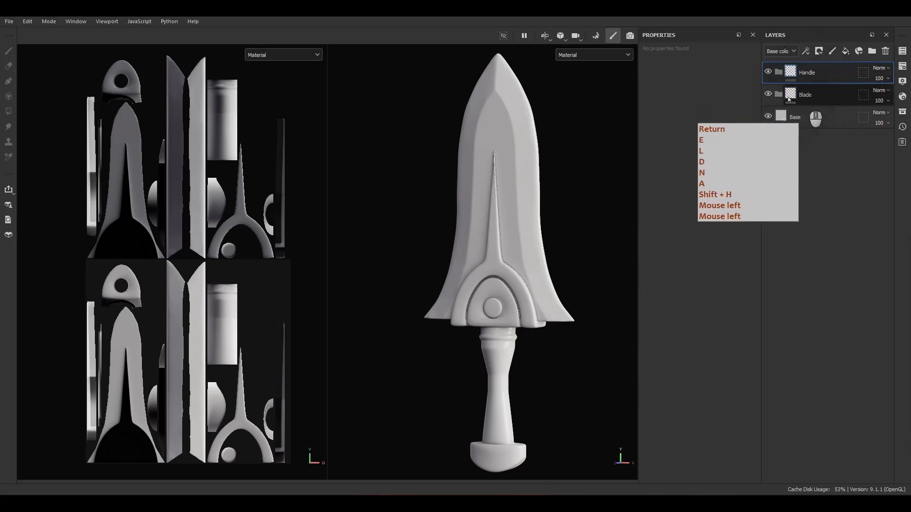
Give the Blade folder a black mask with a paint effect and polygon-fill the blade mesh white in it.
right_click(806, 95)
left_click(814, 24)
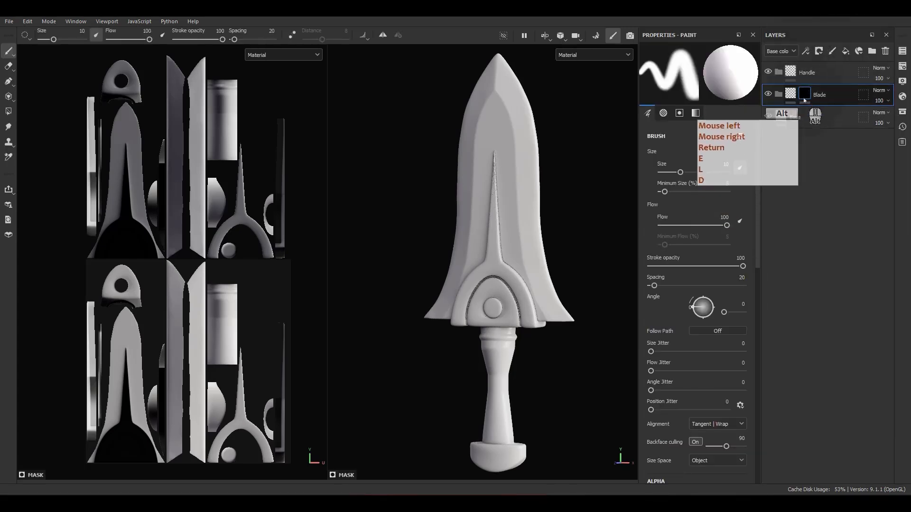
right_click(805, 92, "alt")
left_click(811, 407)
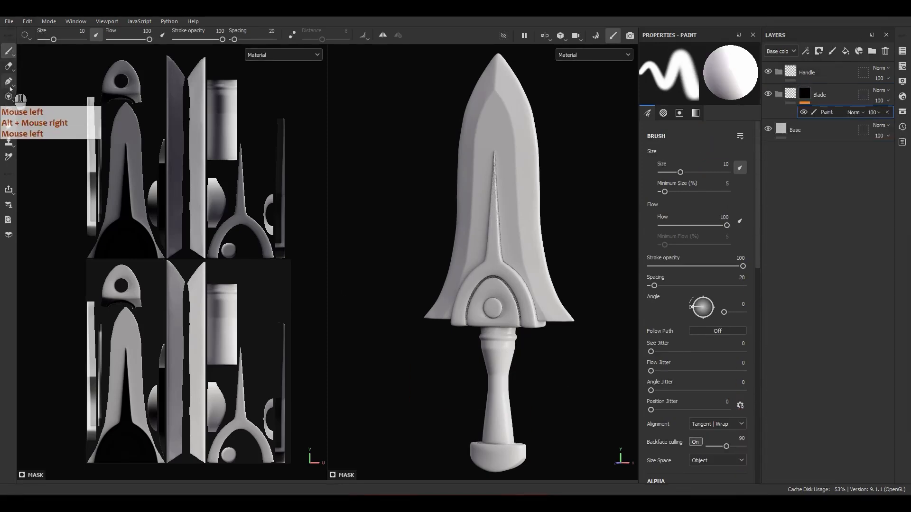
left_click(9, 110)
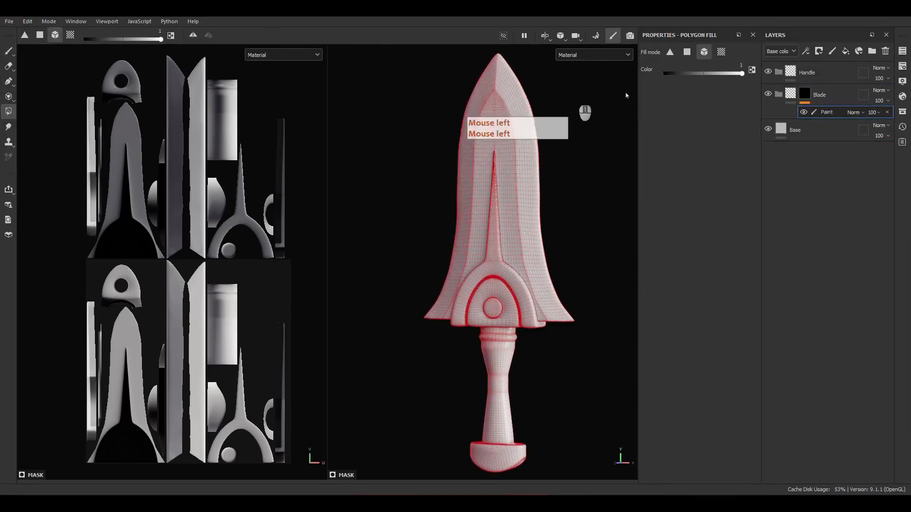
left_click(806, 97, "alt")
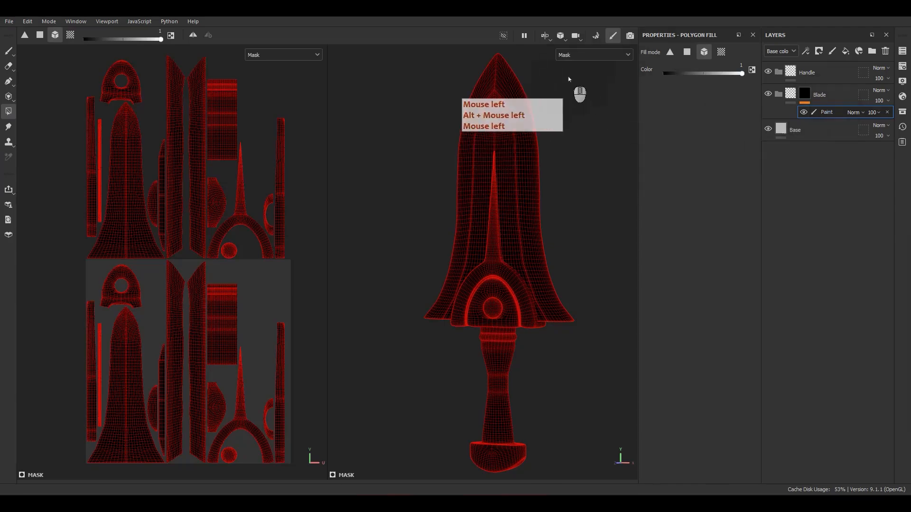
left_click(512, 118)
Add a black mask with a paint effect to the Handle folder.
left_click(814, 73)
right_click(816, 76)
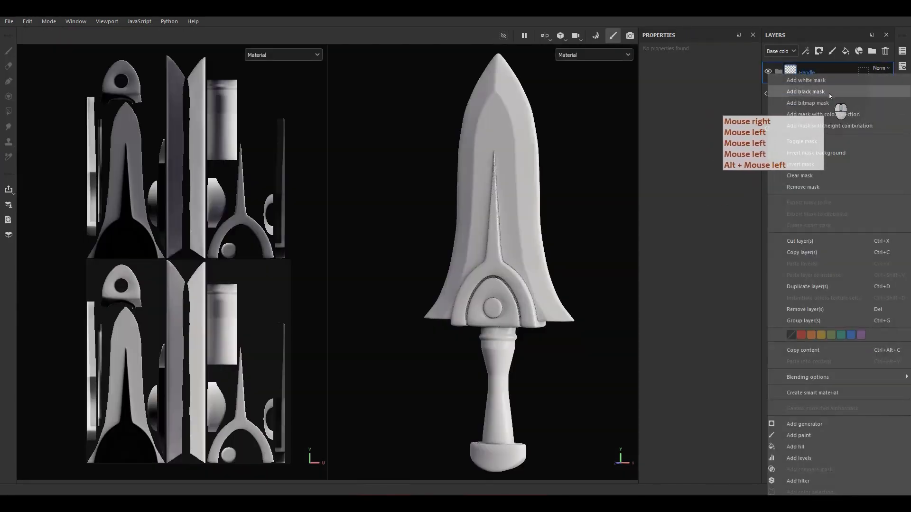
left_click(830, 94)
right_click(803, 72)
left_click(789, 387)
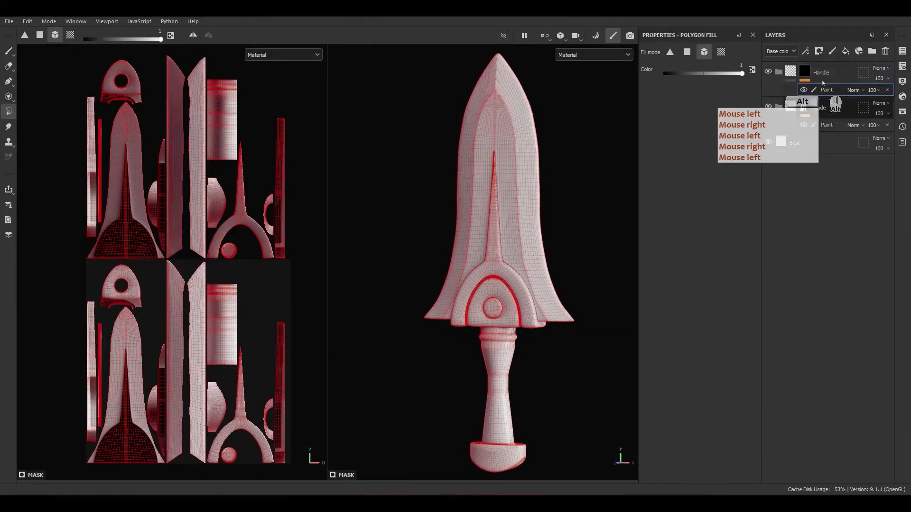
Polygon-fill the whole sword white in the Handle folder's mask and fill the blade mesh back to black.
left_click(805, 71, "alt")
left_click_drag(579, 405, 379, 208)
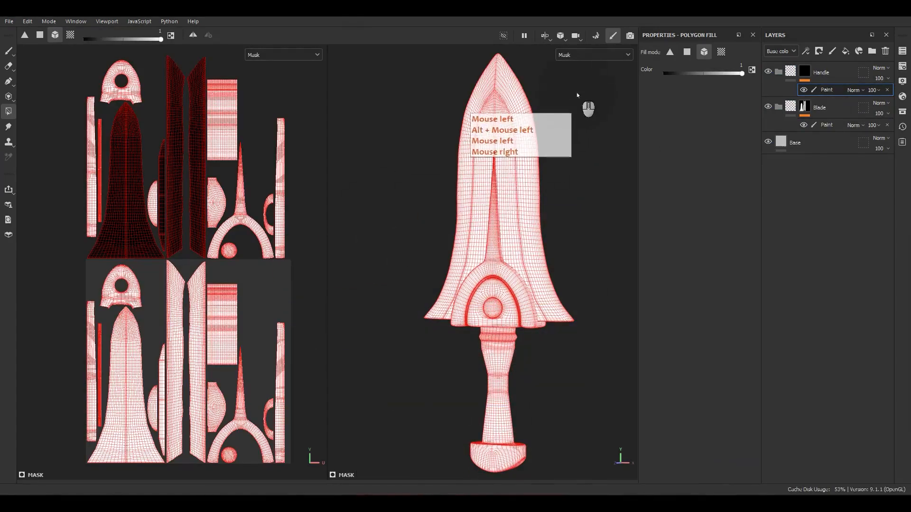
left_click_drag(574, 98, 526, 128)
key("x")
left_click_drag(561, 83, 406, 130)
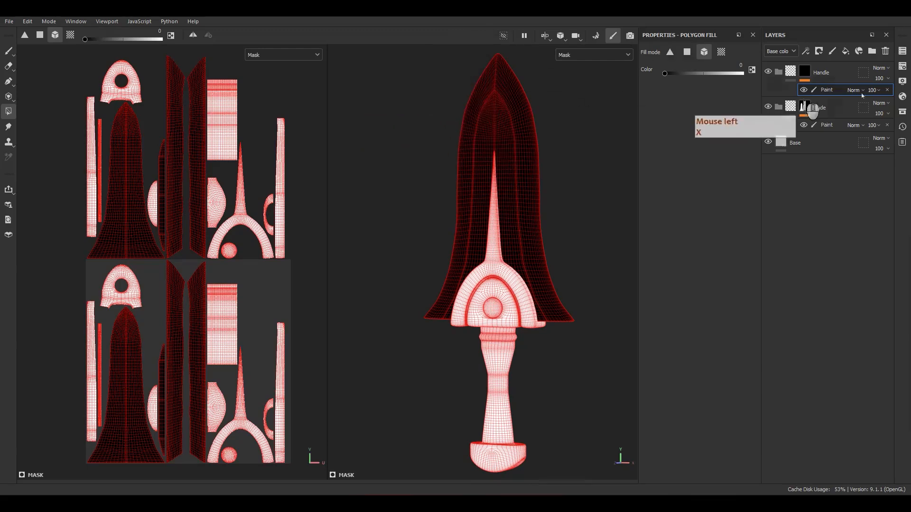
Create two fill layers, place one in the Blade folder and one in the Handle folder, and name both Base.
left_click(796, 74)
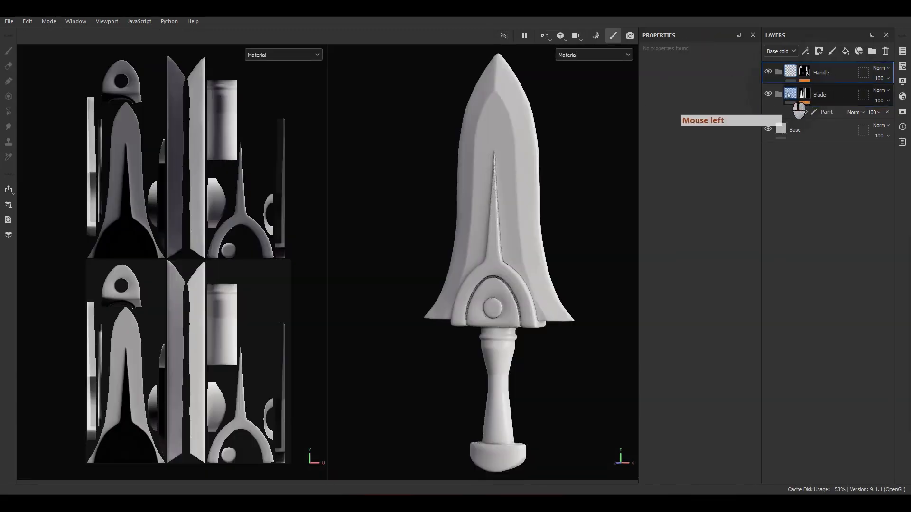
left_click(788, 95)
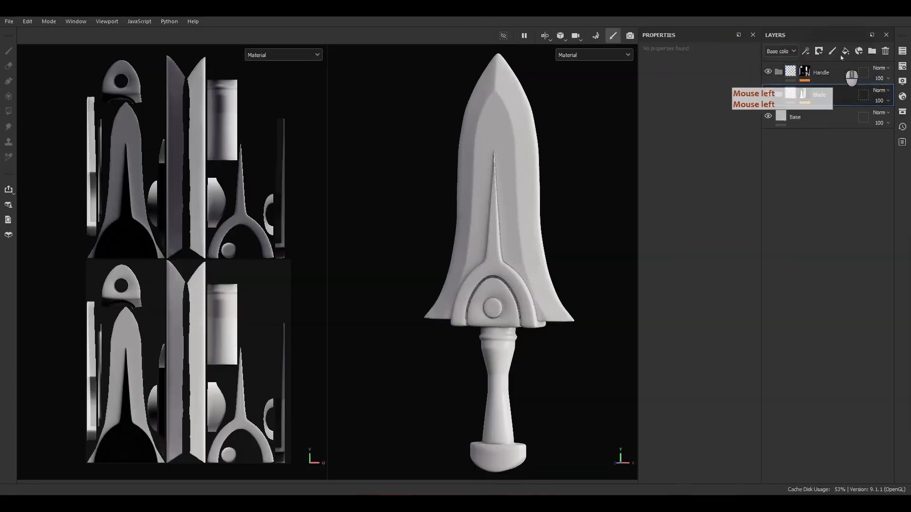
left_click(846, 51)
left_click(845, 52)
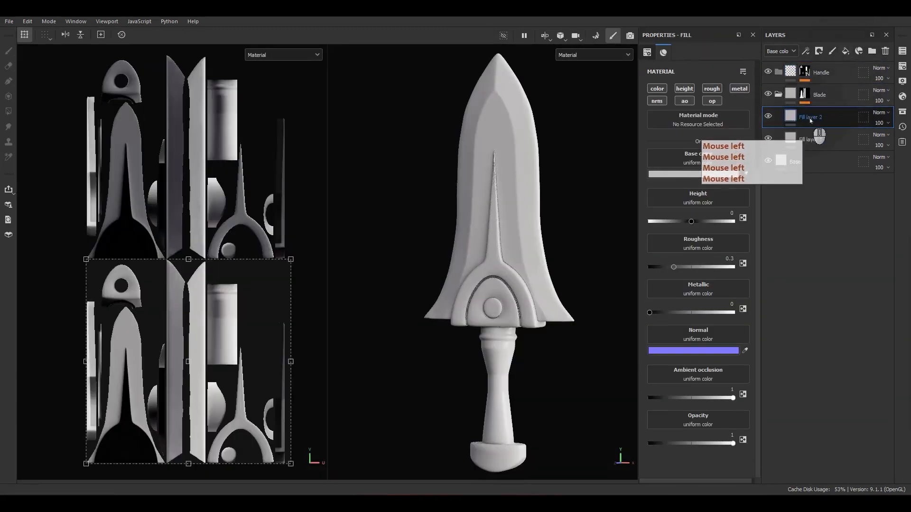
left_click_drag(811, 120, 815, 76)
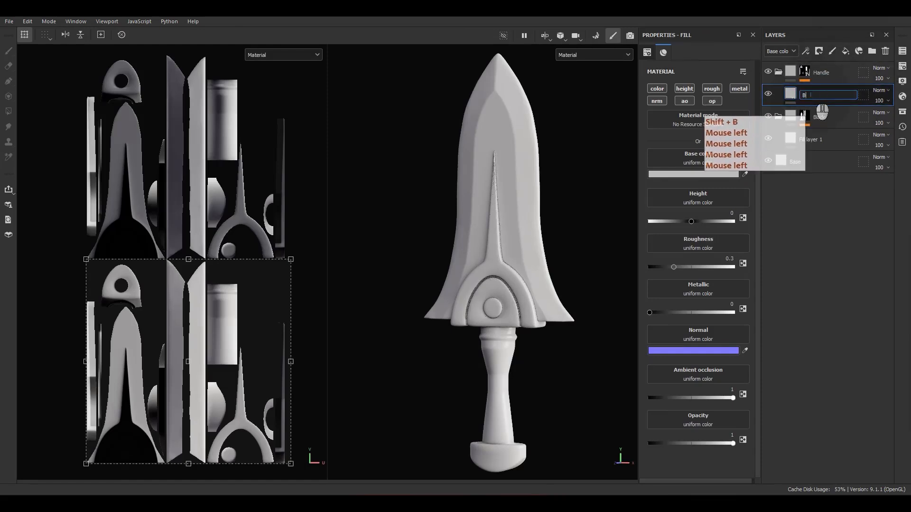
double_click(818, 140)
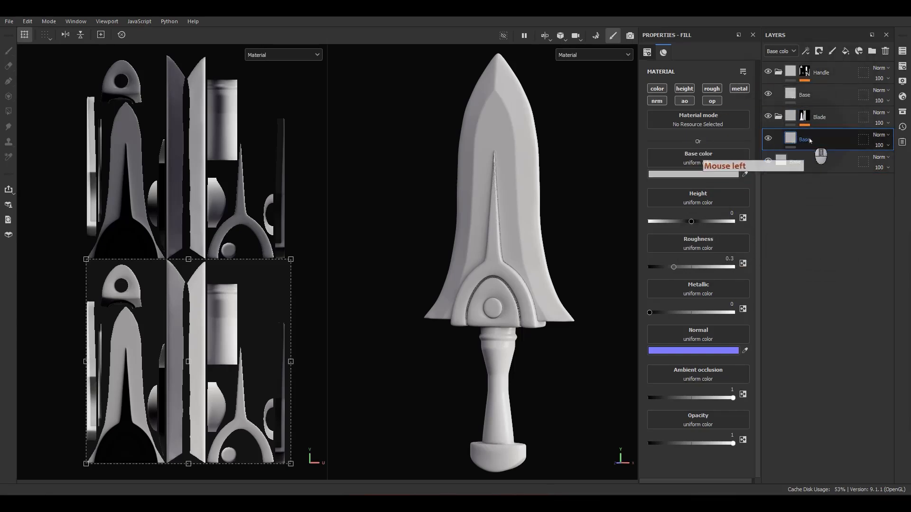
Add a fill layer named centerCut above Base in the Blade folder and give it a black mask.
left_click(845, 51)
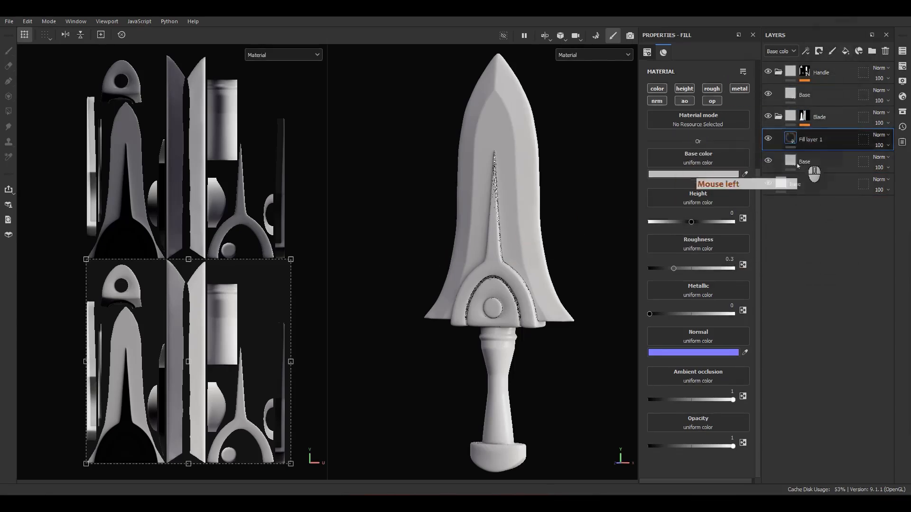
type("CVu")
key("BackSpace")
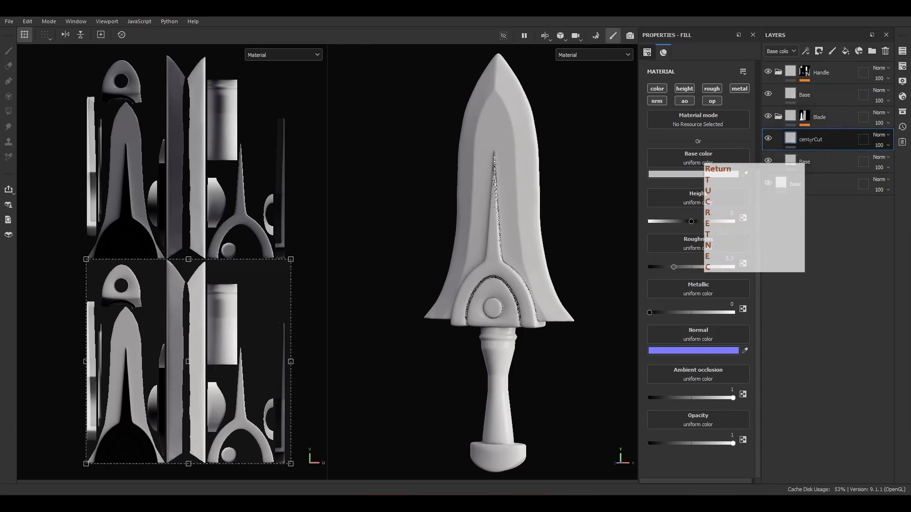
right_click(811, 142)
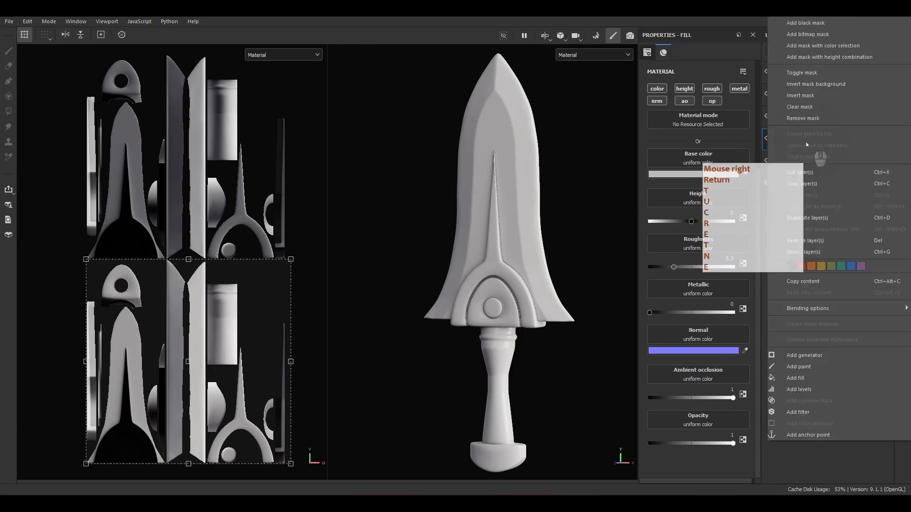
left_click(804, 22)
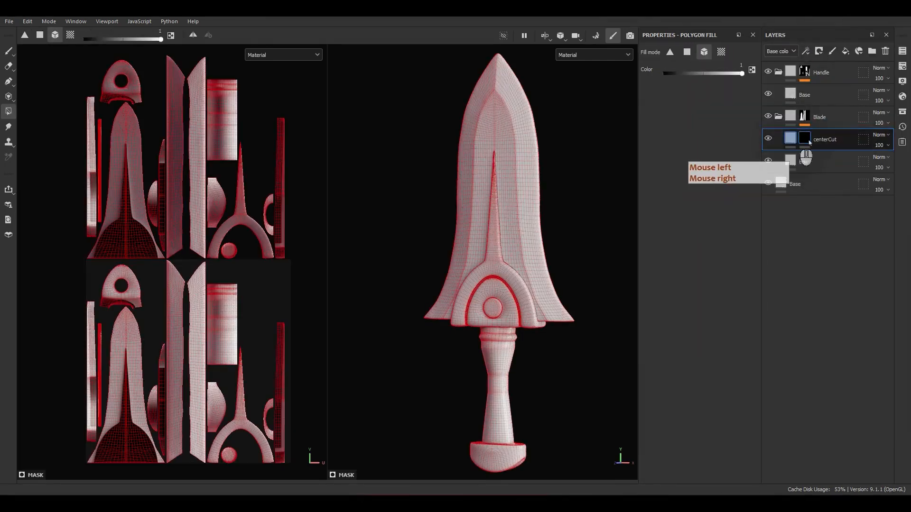
Limit the centerCut fill to the height and opacity channels, with height at -1 and opacity at 0.
left_click(787, 145)
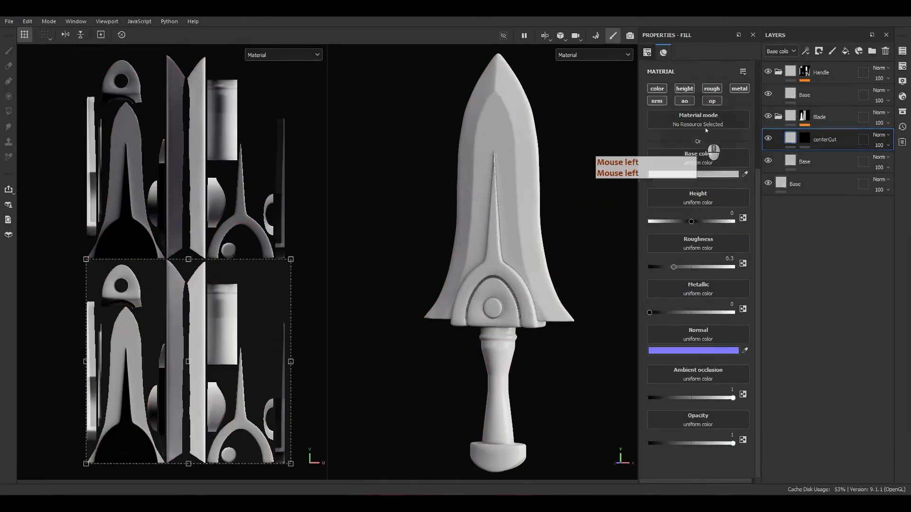
left_click(711, 102, "alt")
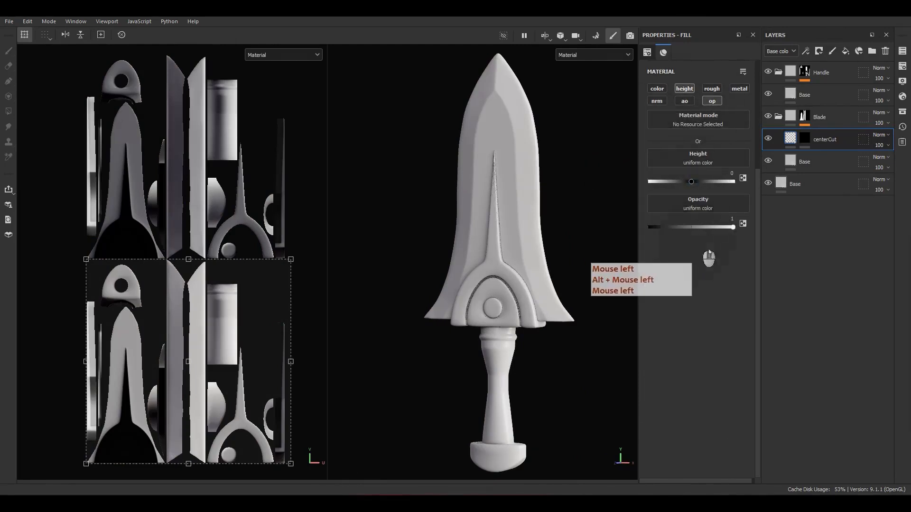
left_click_drag(733, 227, 633, 228)
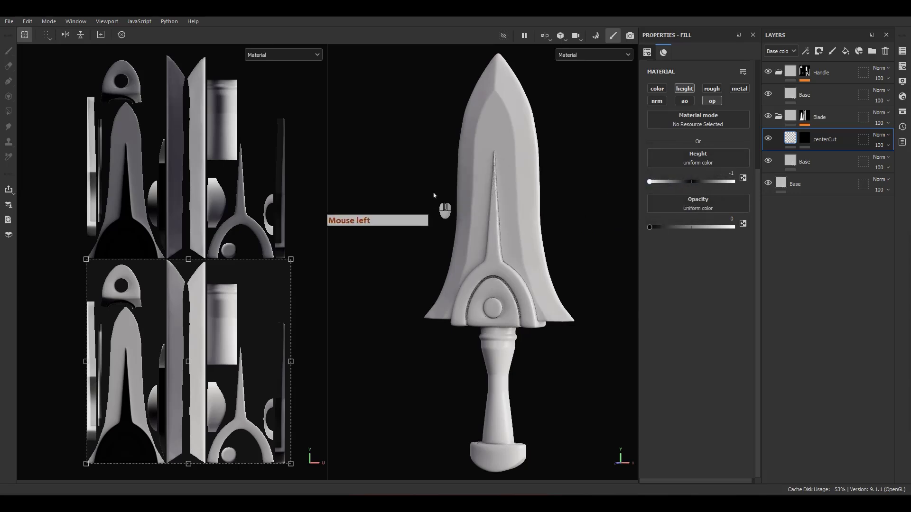
Try brushing the cut-out around the central spike directly on the centerCut mask in the 3D view and undo it.
left_click_drag(434, 196, 513, 178, "alt")
scroll(477, 132, "up", 3)
left_click(803, 140)
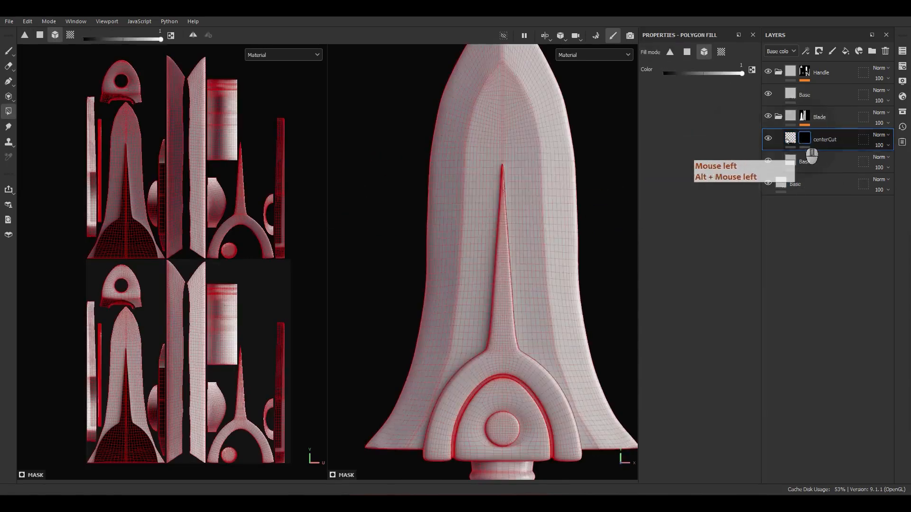
key("1")
mouse_move(479, 132)
left_mouse_down()
mouse_move(538, 166)
mouse_move(543, 254)
mouse_move(567, 309)
mouse_move(506, 327)
mouse_move(567, 310)
mouse_move(645, 334)
mouse_move(641, 358)
mouse_move(494, 343)
mouse_move(572, 330)
left_mouse_up()
key("ctrl+z")
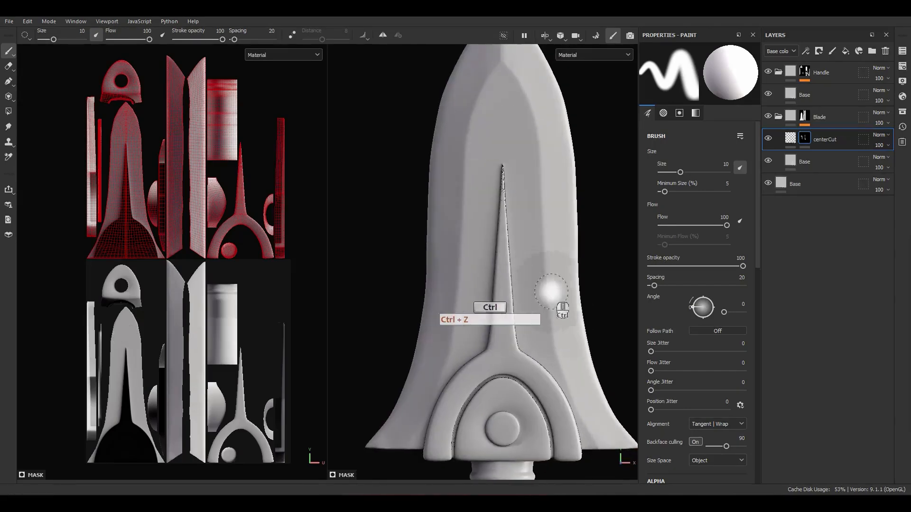
Add a paint effect to the centerCut mask and set the brush alignment to UV and its size space to Texture.
right_click(815, 143)
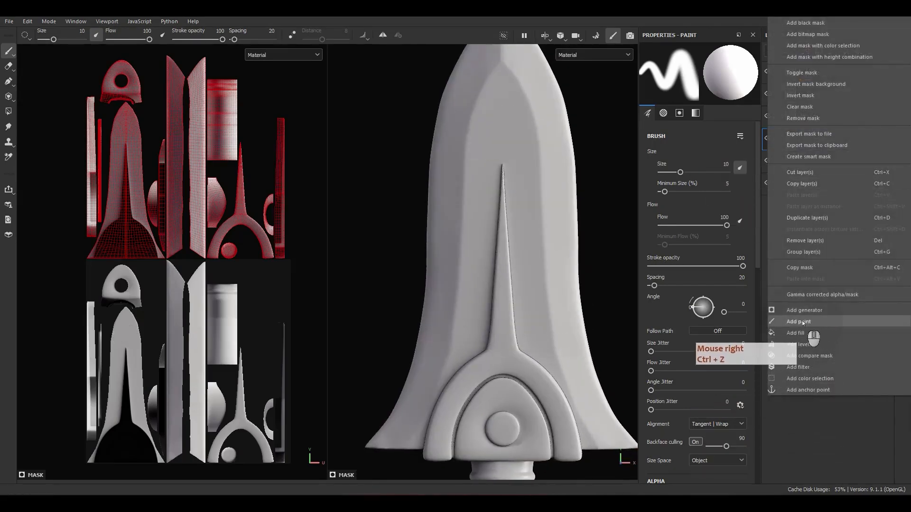
left_click(811, 326)
left_click_drag(524, 325, 501, 325, "alt")
middle_click_drag(183, 273, 293, 171, "alt")
scroll(209, 311, "up", 1)
scroll(238, 316, "up", 4)
middle_click_drag(261, 316, 195, 356, "alt")
scroll(205, 344, "up", 2)
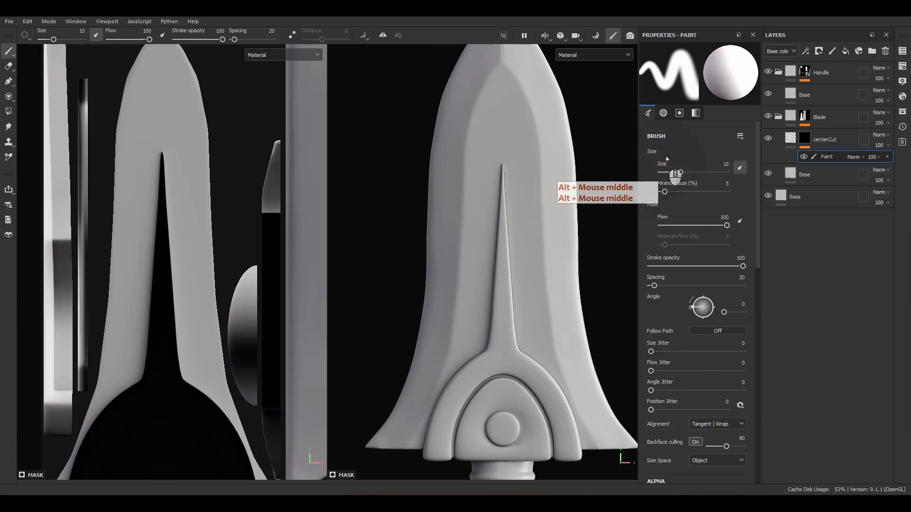
scroll(691, 270, "down", 4)
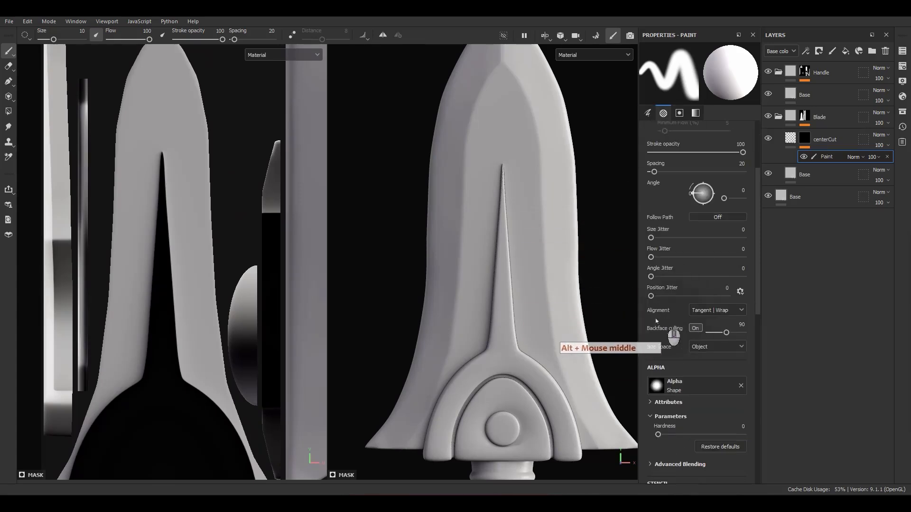
left_click(711, 311)
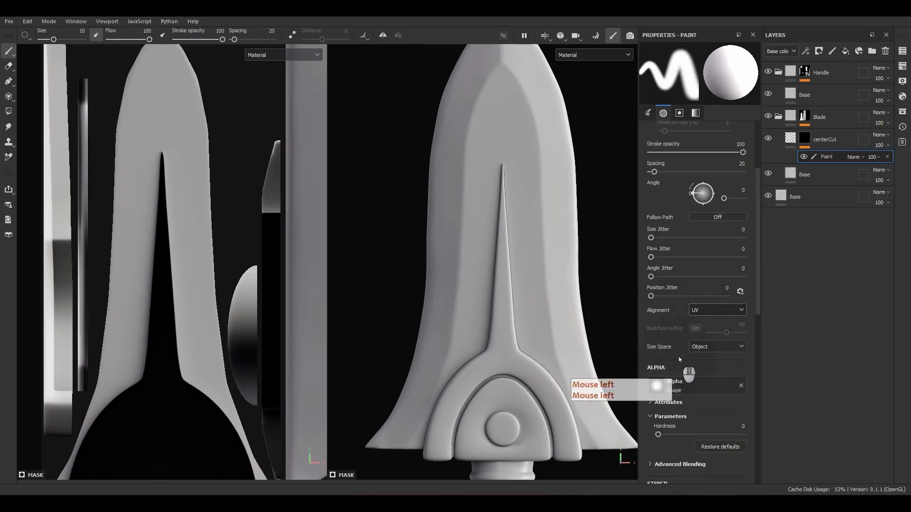
left_click(702, 346)
left_click(701, 378)
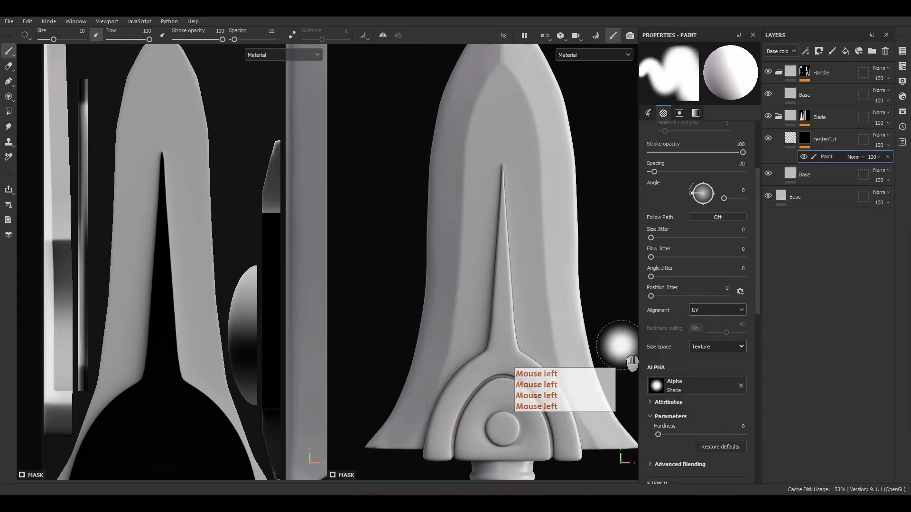
Try a straight soft brush stroke along the blade's centre line in the UV view, check the cut in 3D and undo it.
scroll(691, 380, "down", 6)
left_click(171, 415)
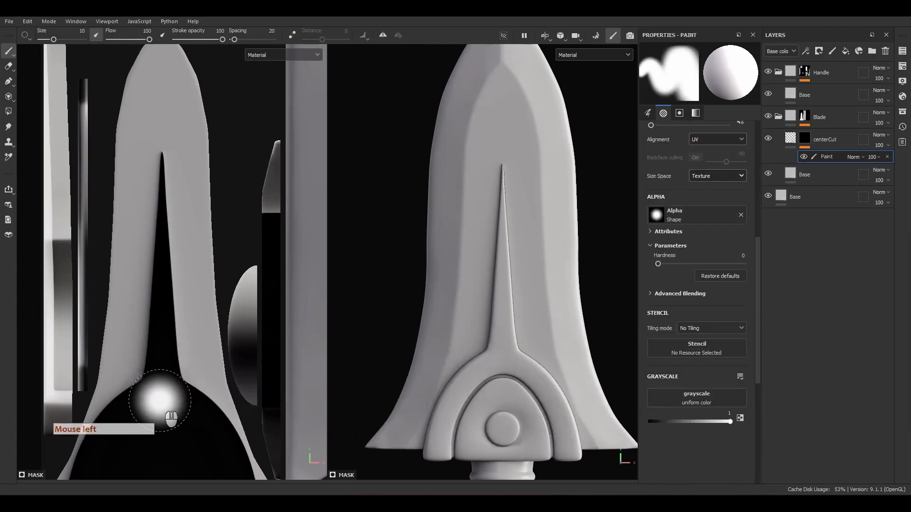
left_click(162, 131, "ctrl+shift")
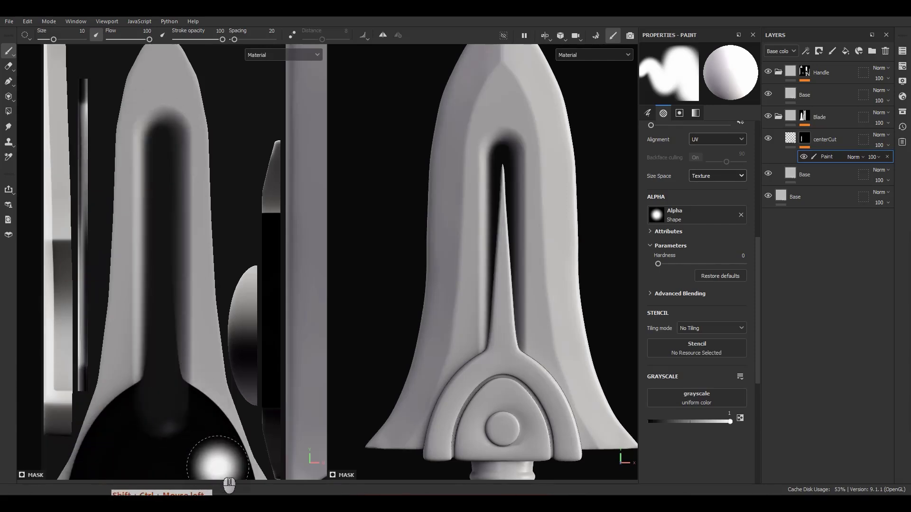
left_click_drag(583, 301, 489, 295, "alt")
mouse_move(489, 295)
middle_mouse_down("alt")
mouse_move(481, 300)
mouse_move(489, 298)
middle_mouse_up("alt")
left_click_drag(527, 285, 539, 283, "alt+shift")
key("ctrl+z")
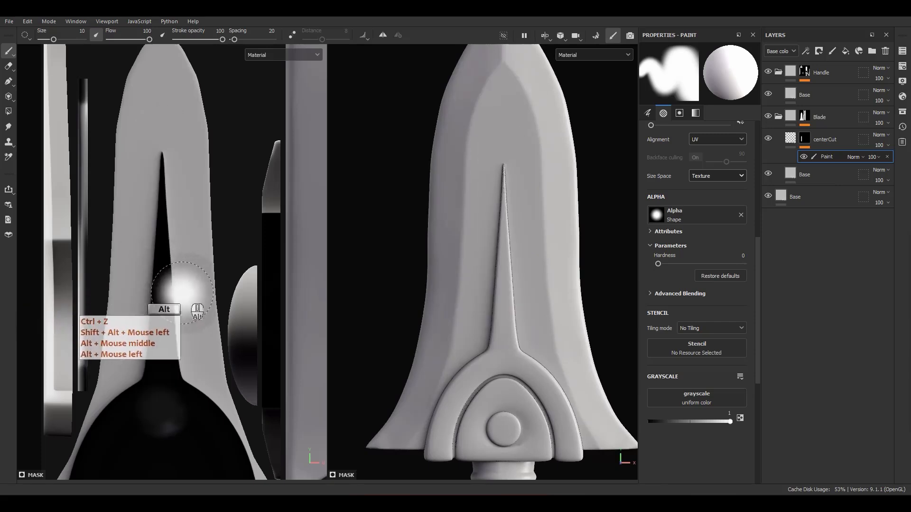
Harden the brush for the centerCut mask to a hardness of 0.99 and reduce its size to 5.96.
middle_click_drag(171, 246, 191, 246, "alt")
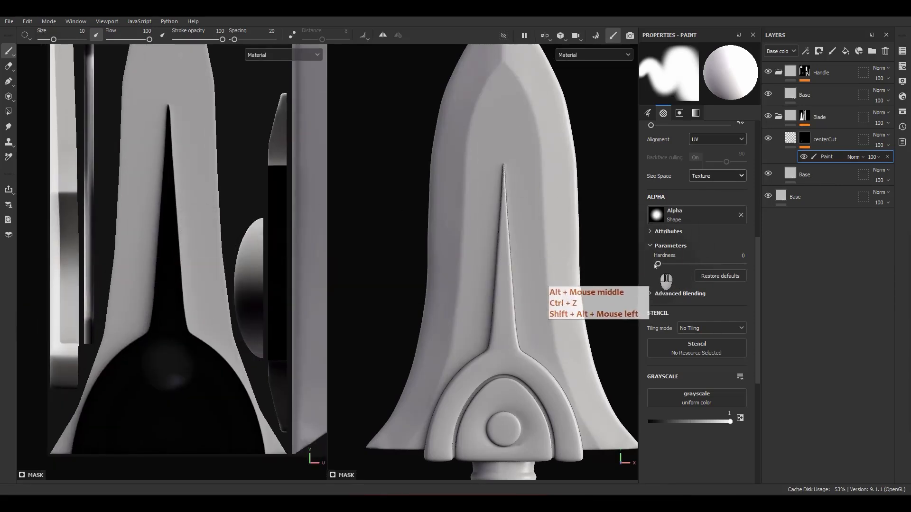
left_click_drag(670, 266, 727, 269)
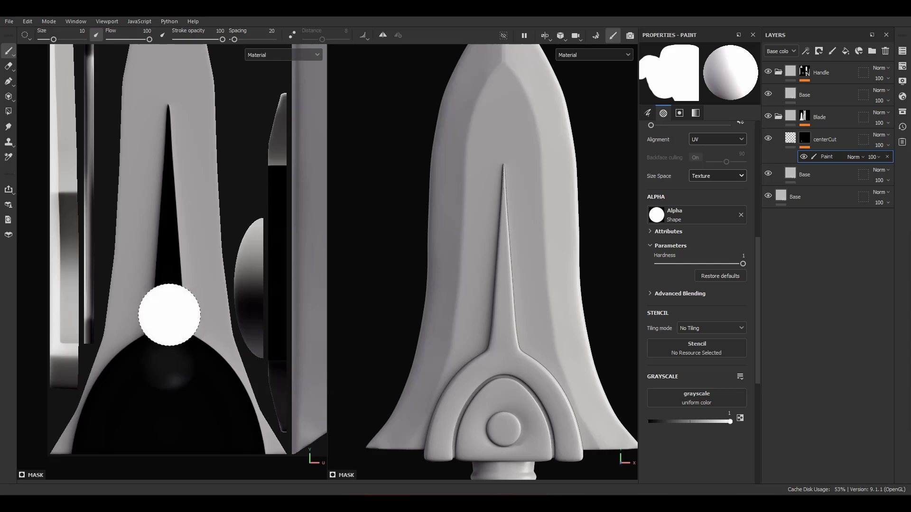
right_click_drag(170, 319, 189, 354, "ctrl")
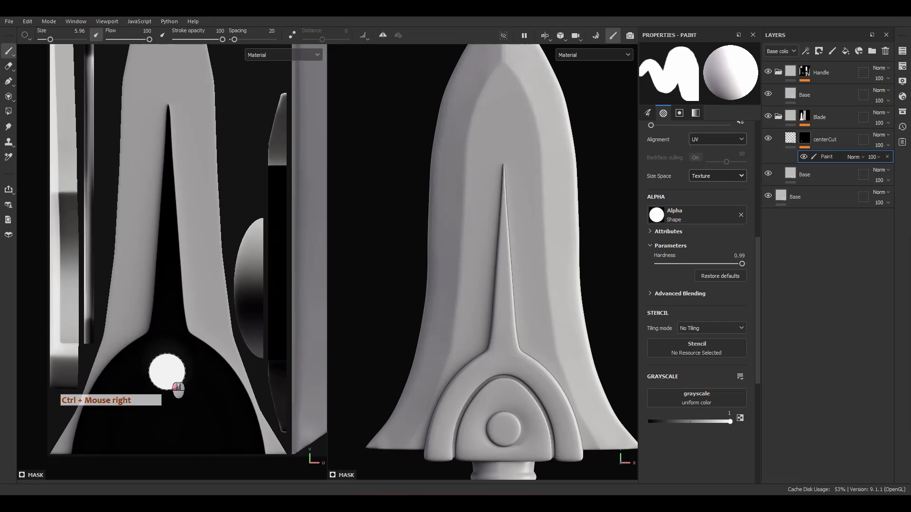
Try a straight hard brush stroke up the blade's centre line in the UV view and undo it.
left_click(167, 372)
left_click(164, 76, "ctrl+shift")
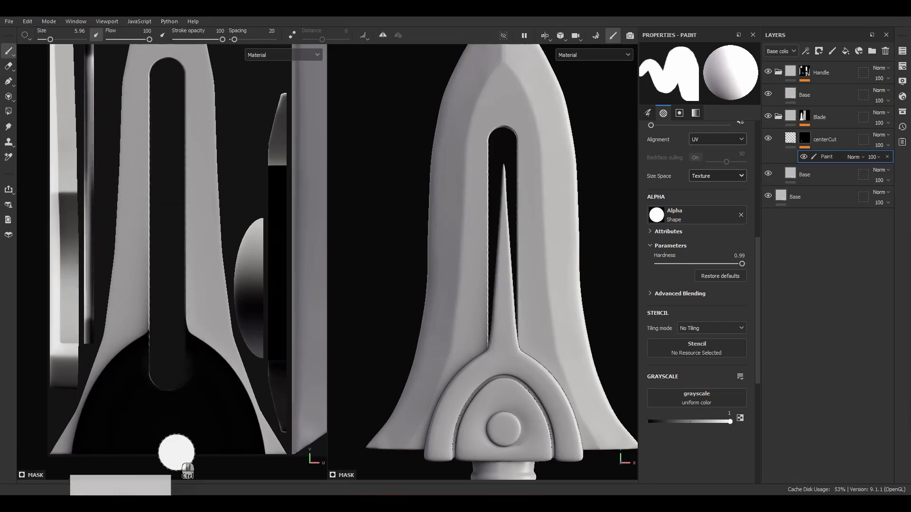
key("ctrl+z")
Turn on symmetry, rotate the environment lighting onto the blade and erase leftover paint near the blade's lower centre in the UV view.
left_click(383, 35)
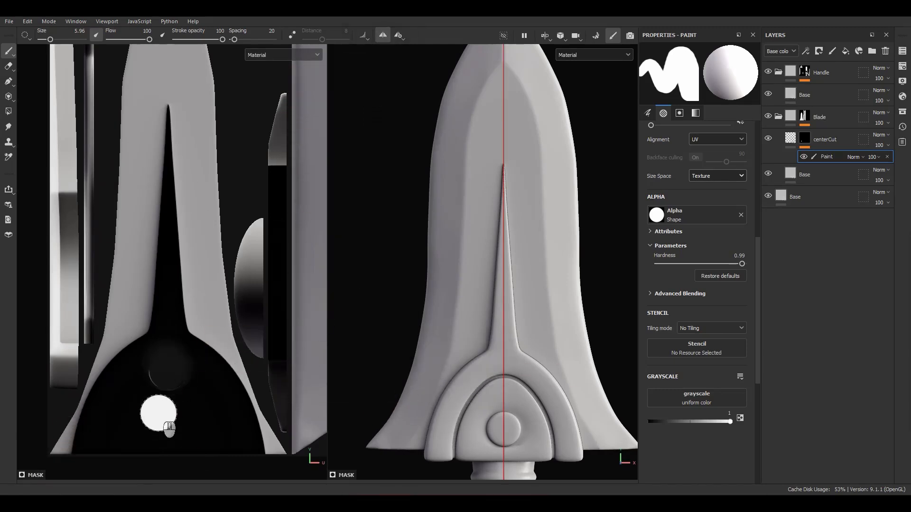
mouse_move(172, 420)
right_mouse_down("shift")
mouse_move(166, 427)
mouse_move(172, 417)
right_mouse_up("shift")
key("2")
mouse_move(159, 364)
left_mouse_down()
mouse_move(146, 362)
mouse_move(170, 387)
mouse_move(182, 341)
left_mouse_up()
key("1")
left_click(176, 381)
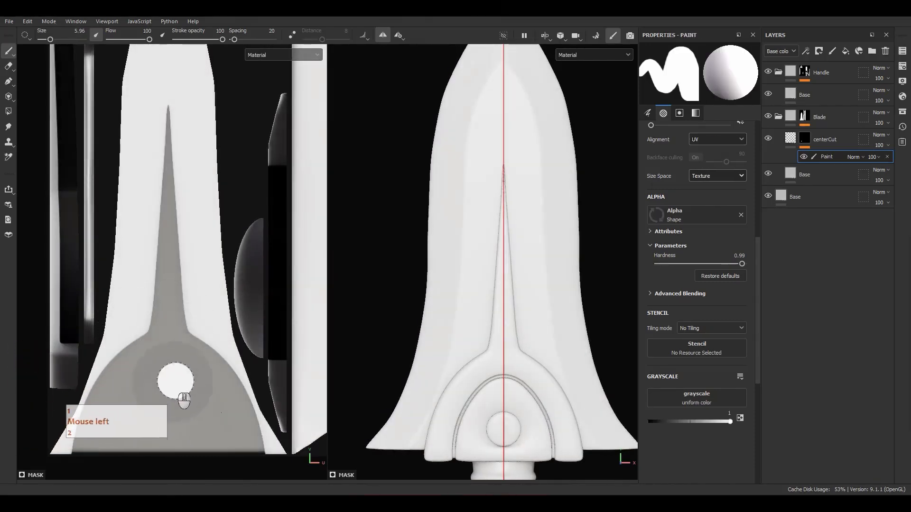
Try a mirrored stroke across the blade in 3D and a straight one up its centre line in the UV view, undoing both.
left_click_drag(442, 320, 462, 293)
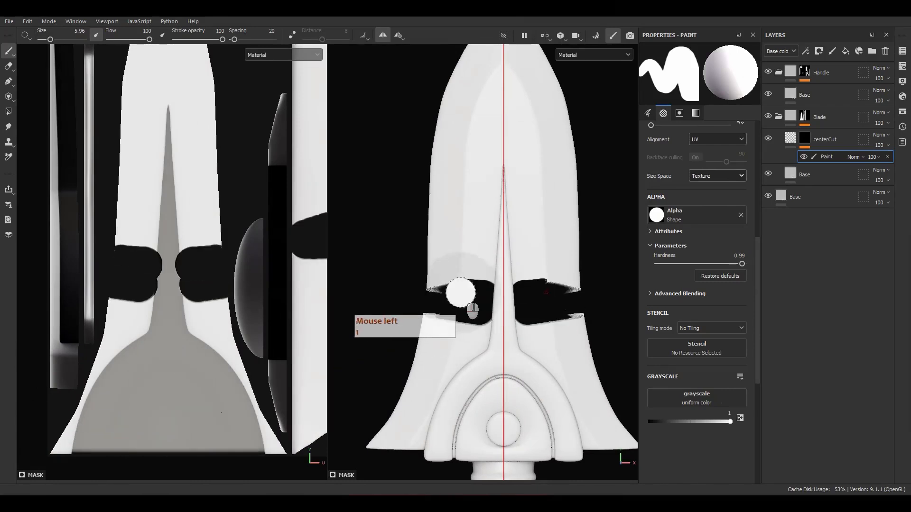
key("ctrl+z")
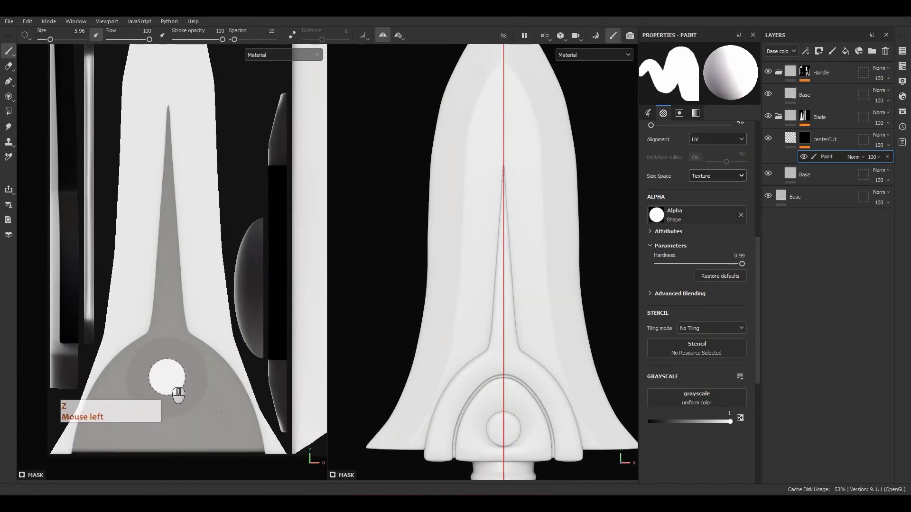
left_click(168, 359)
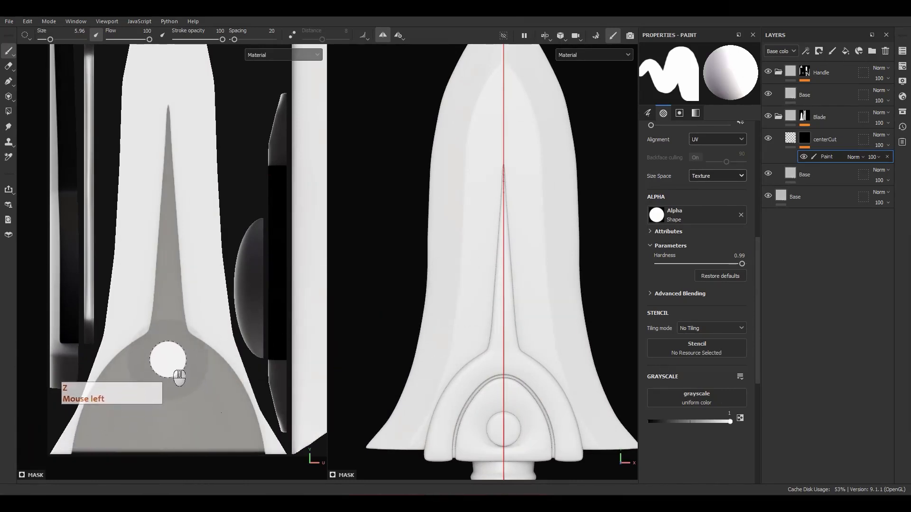
left_click(166, 82, "ctrl+shift")
mouse_move(388, 463)
left_mouse_down("alt")
mouse_move(503, 322)
mouse_move(479, 358)
mouse_move(403, 295)
mouse_move(470, 360)
left_mouse_up("alt")
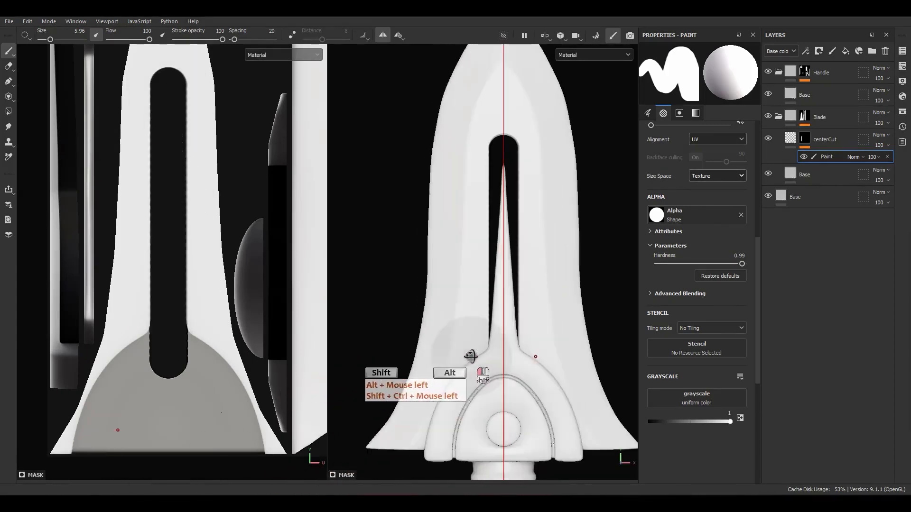
key("ctrl+z")
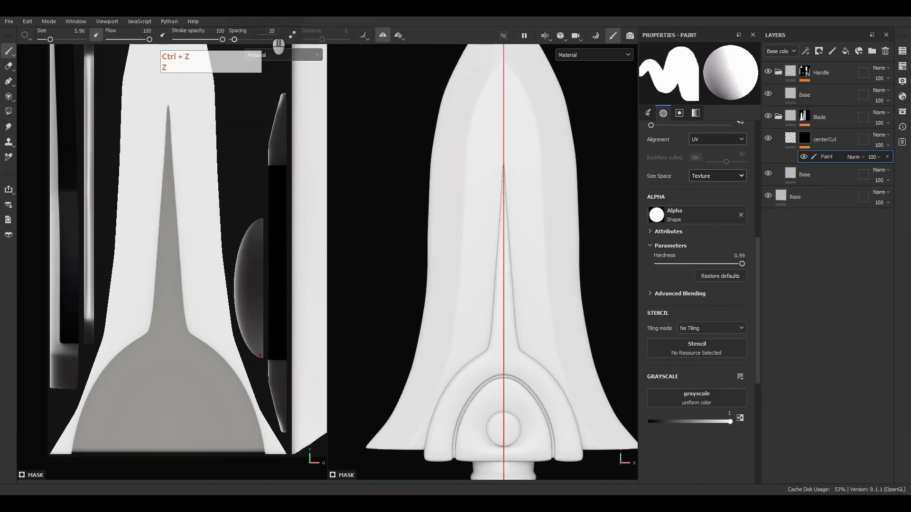
Set the brush spacing to 1, and redo the undone centre-line stroke to check the cut in 3D before undoing it again.
left_click(268, 31)
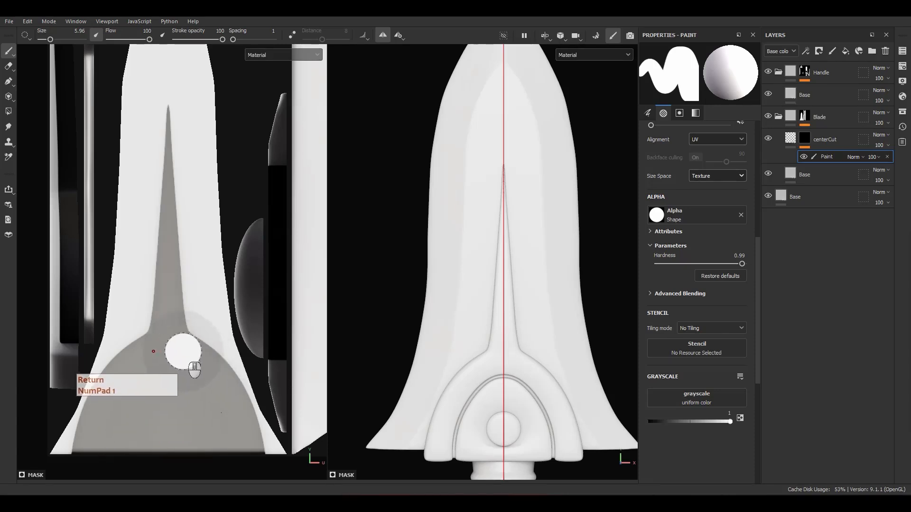
key("ctrl+y")
key("ctrl+y")
scroll(503, 230, "up", 5)
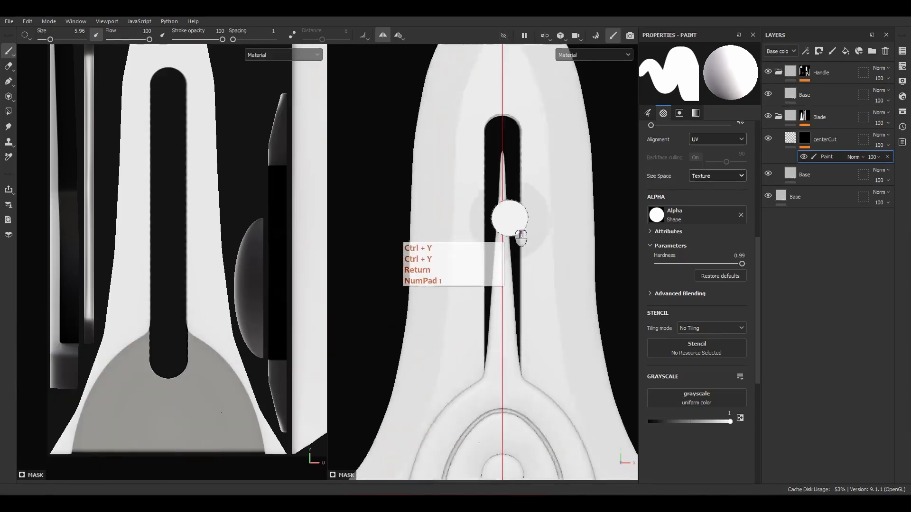
left_click_drag(497, 226, 509, 362, "alt")
key("f")
scroll(470, 173, "up", 5)
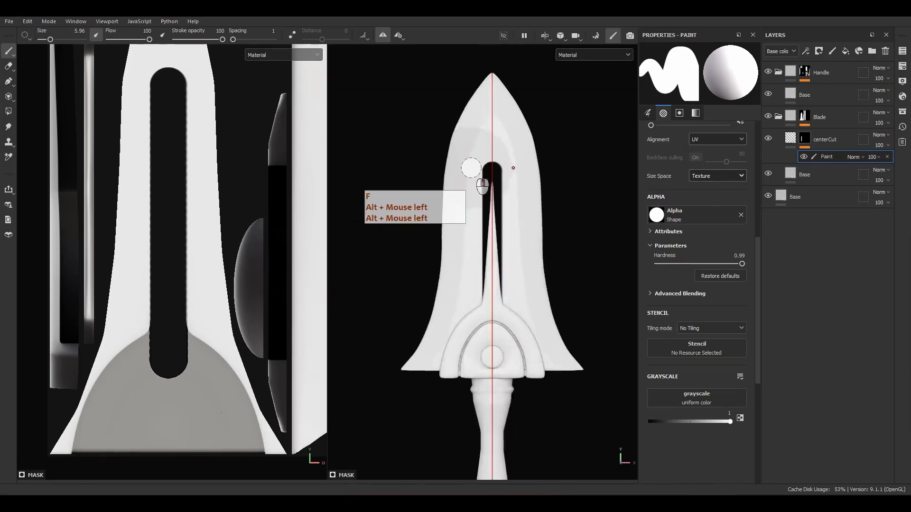
key("ctrl+z")
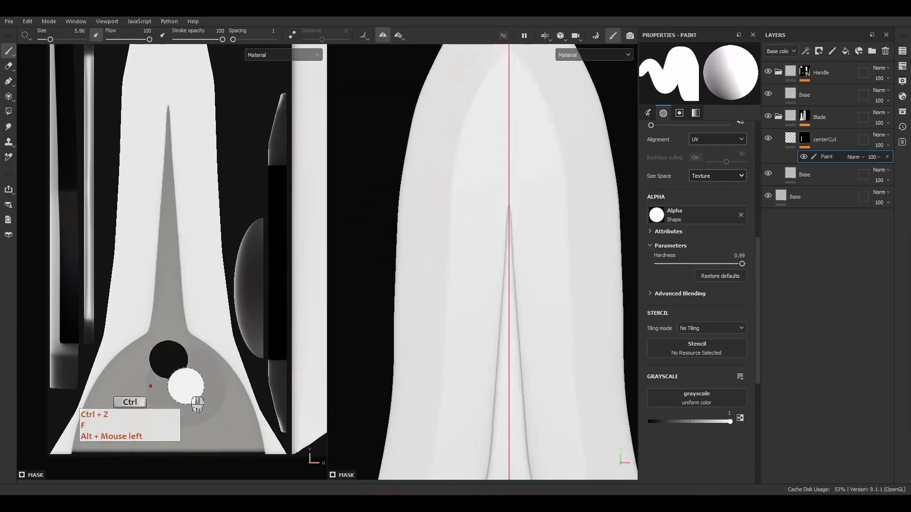
key("ctrl+z")
Try a shorter straight stroke ending near the tip of the central spike in the UV view and undo it.
left_click(167, 367)
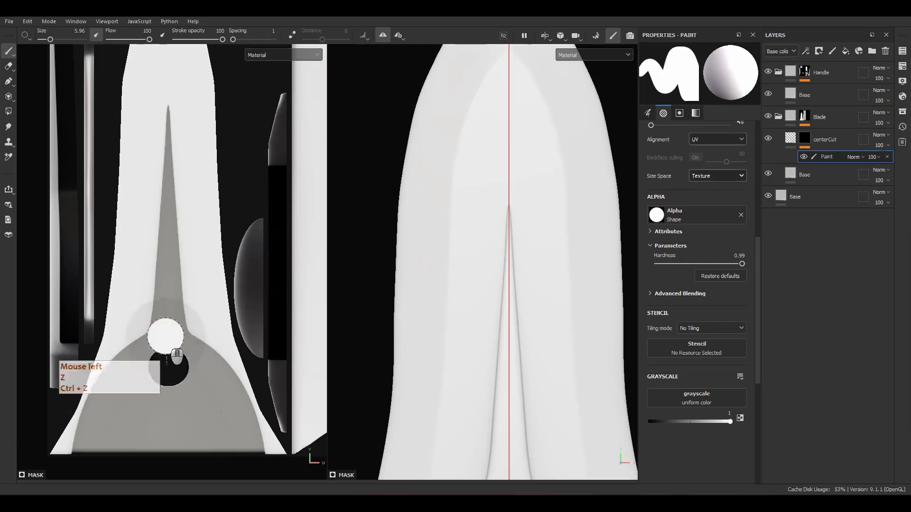
left_click(167, 112, "ctrl+shift")
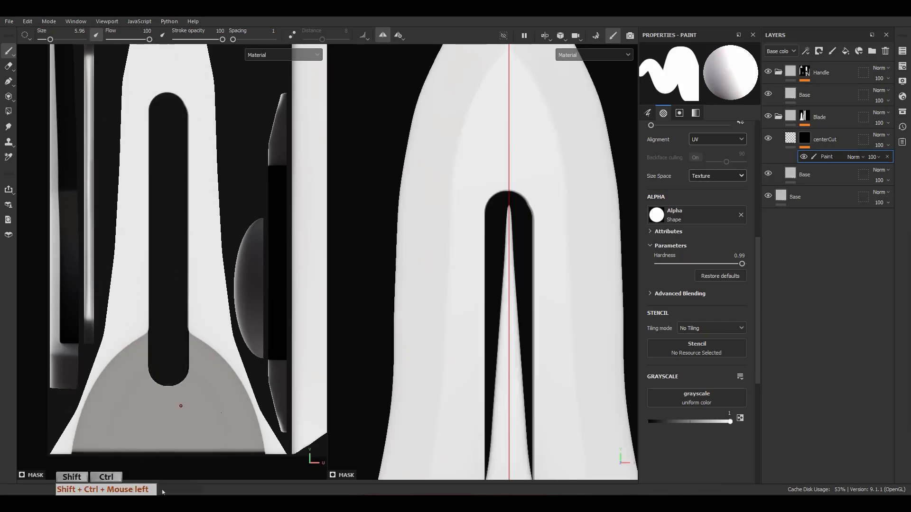
mouse_move(433, 357)
left_mouse_down("alt")
mouse_move(483, 358)
mouse_move(421, 344)
mouse_move(437, 351)
left_mouse_up("alt")
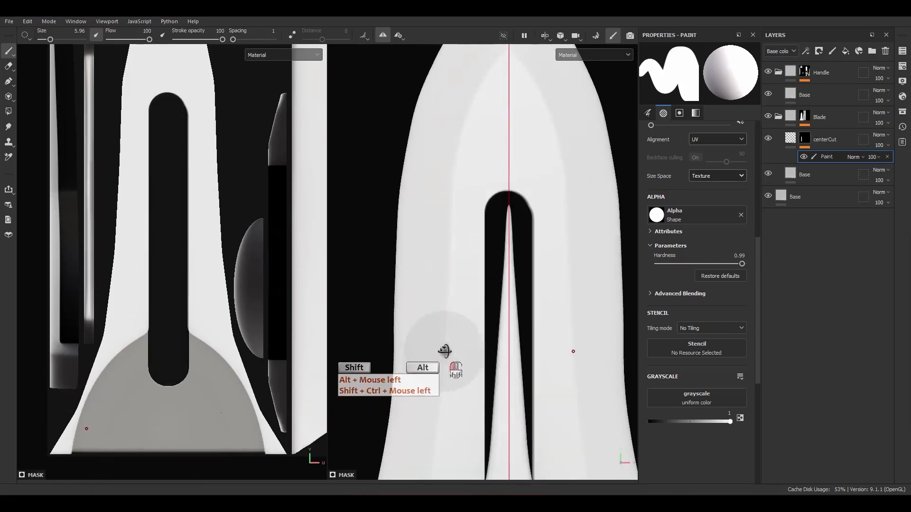
middle_click_drag(151, 288, 151, 273, "alt")
key("ctrl+z")
key("ctrl+z")
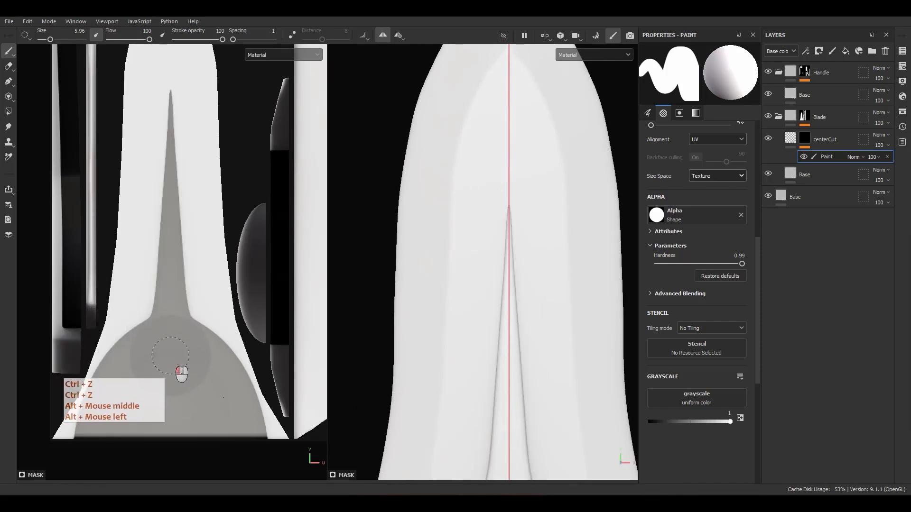
Paint a straight stroke from the guard up past the spike's tip along the blade's UV centre line and check the cut in 3D.
left_click(171, 356)
left_click(170, 81, "ctrl+shift")
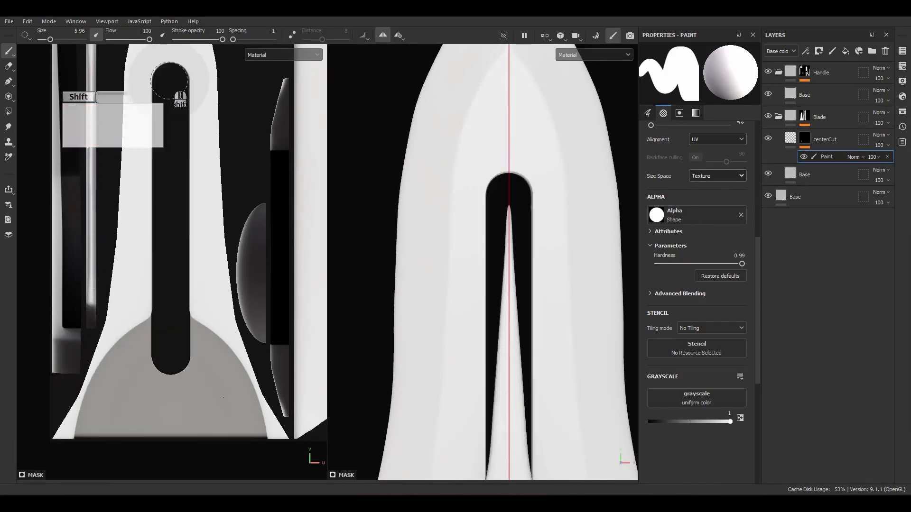
mouse_move(470, 356)
left_mouse_down("alt")
mouse_move(487, 351)
mouse_move(445, 374)
mouse_move(479, 354)
mouse_move(476, 368)
left_mouse_up("alt")
right_click_drag(476, 368, 497, 275, "alt")
middle_click_drag(498, 276, 479, 249, "alt")
left_click_drag(479, 249, 483, 279, "alt")
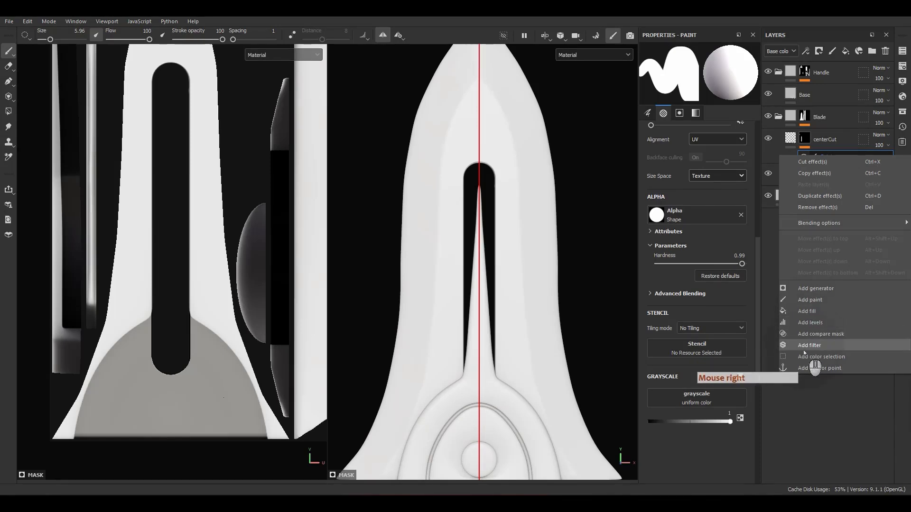
Add a Bevel filter above the paint effect in the centerCut mask and set its smoothing to 0.35.
left_click(807, 350)
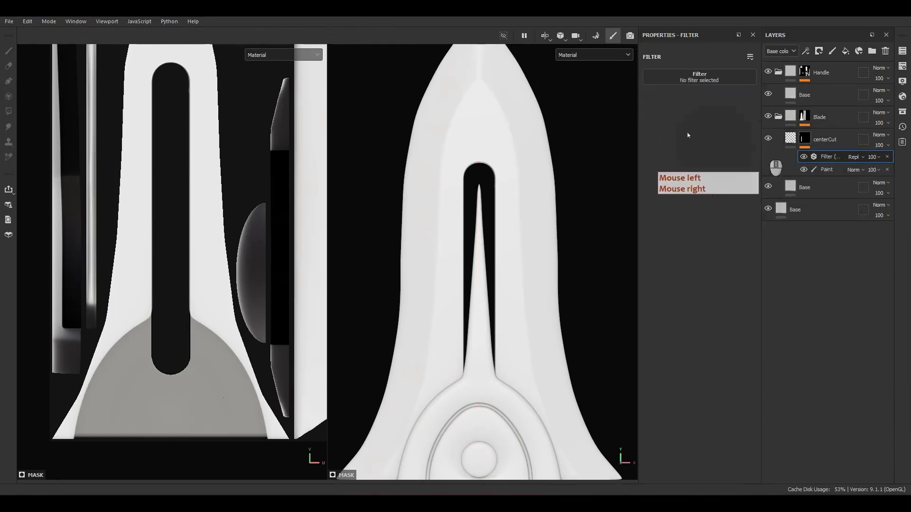
left_click(686, 77)
left_click(738, 103)
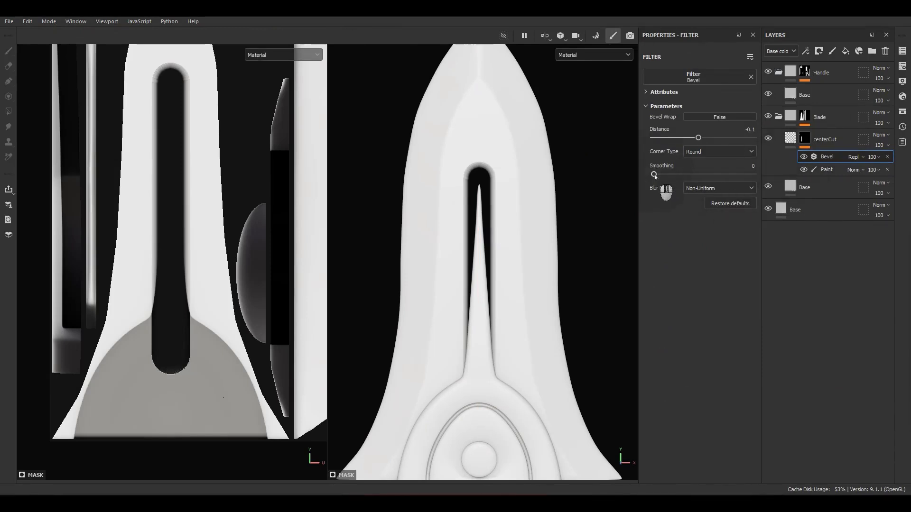
left_click_drag(654, 175, 658, 175)
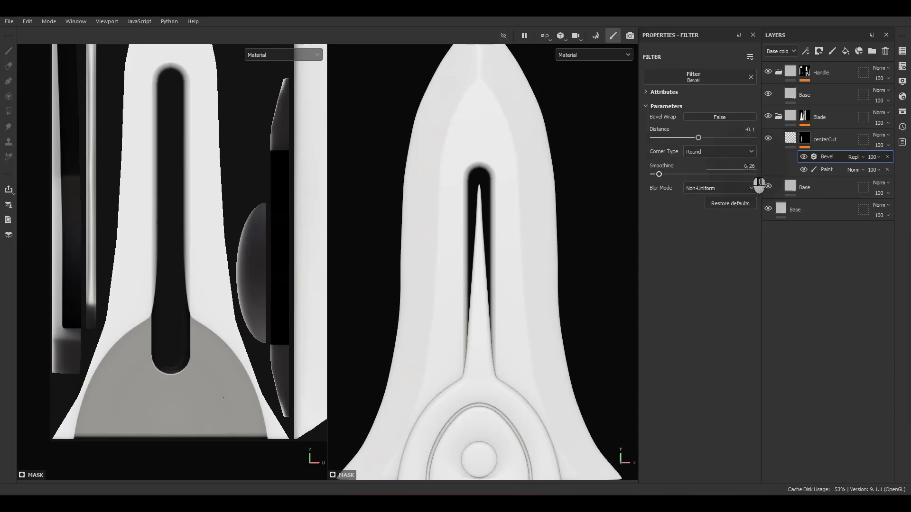
type(".35")
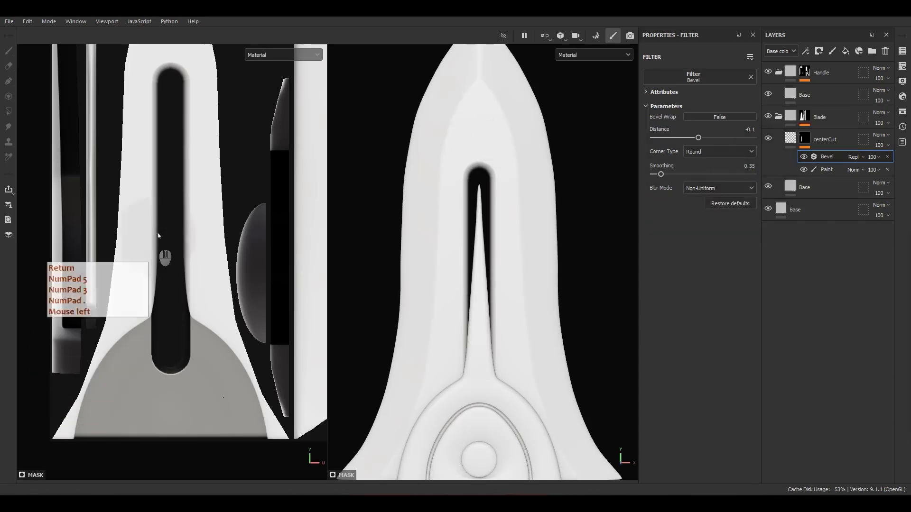
Try Bevel distances of -0.05 and -0.08 while viewing the cut's rounded upper edge up close.
middle_click_drag(166, 228, 187, 362, "alt")
scroll(179, 234, "up", 6)
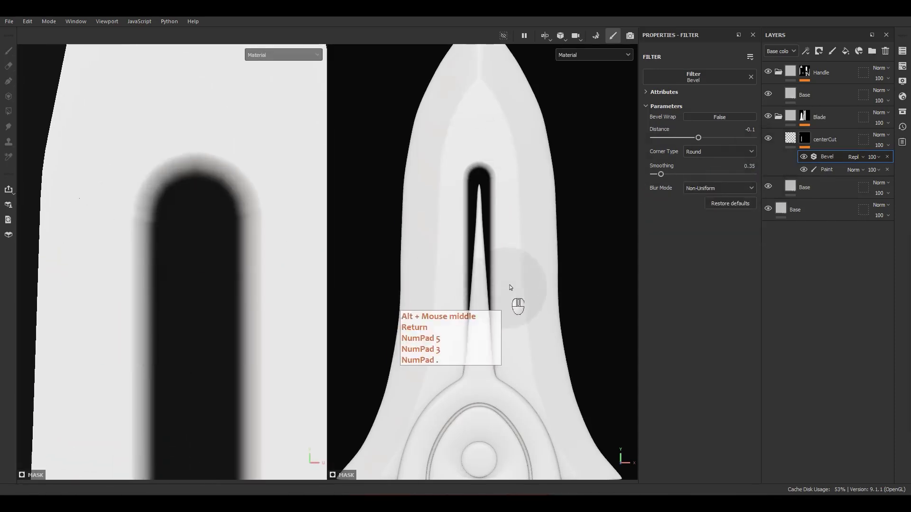
left_click_drag(503, 283, 669, 203, "alt")
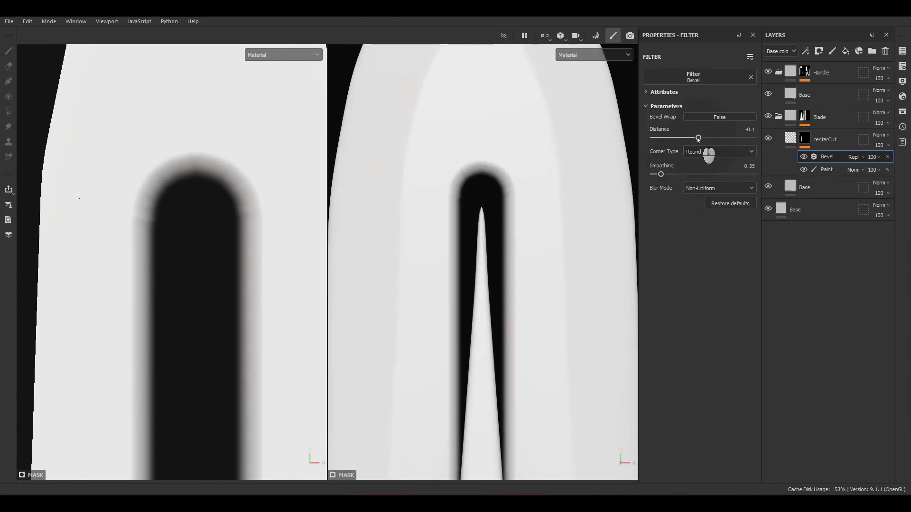
mouse_move(698, 138)
left_mouse_down()
mouse_move(714, 138)
mouse_move(697, 141)
left_mouse_up()
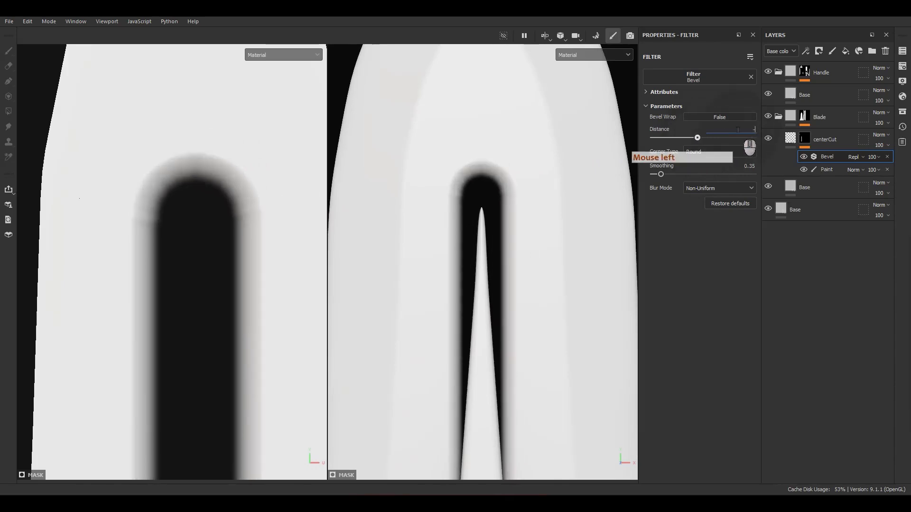
type("-.05")
key("Return")
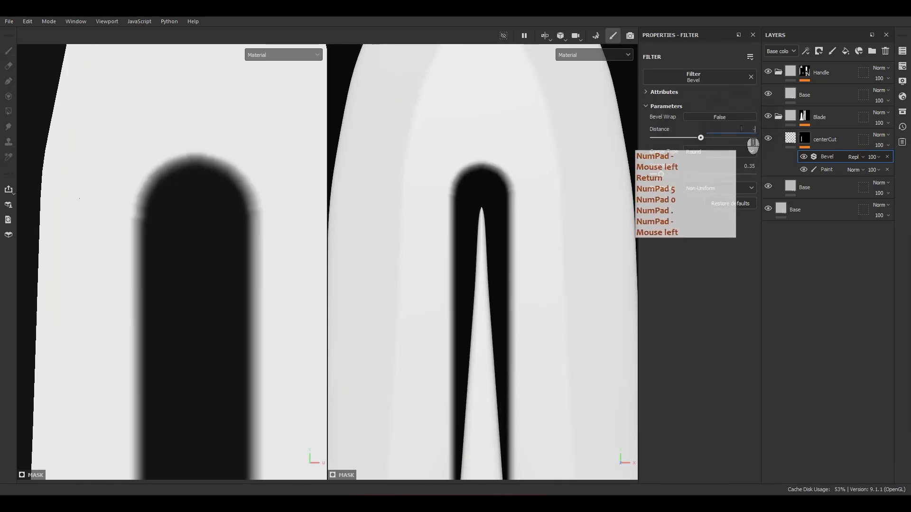
type("-0.08")
key("Return")
Examine the bevelled edges of the centre cut on the whole sword in the UV and 3D views.
left_click_drag(71, 379, 228, 311, "alt")
key("f")
left_click_drag(455, 332, 506, 338, "alt")
key("f")
scroll(478, 316, "up", 3)
left_click_drag(469, 228, 500, 221, "alt")
middle_click_drag(501, 221, 506, 345, "alt+shift")
left_click_drag(506, 340, 499, 285, "alt")
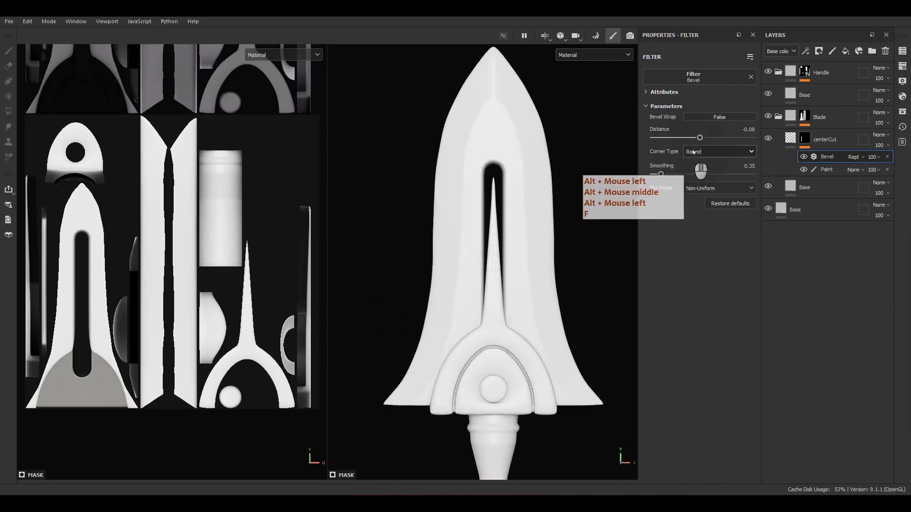
Set the Bevel filter's distance to 0.1.
left_click_drag(700, 137, 711, 138)
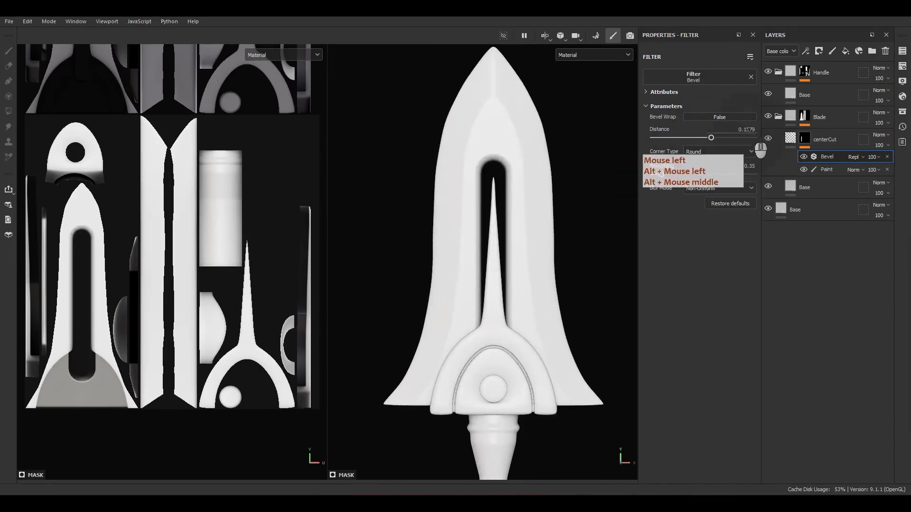
type(".1")
key("Return")
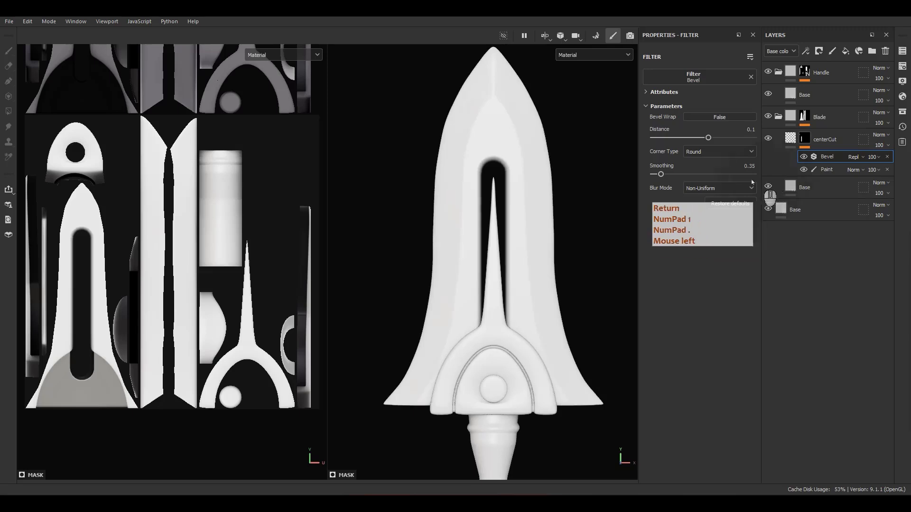
Add an anchor point above the Bevel filter in the centerCut mask.
left_click_drag(517, 183, 538, 184, "alt")
scroll(543, 256, "down", 2)
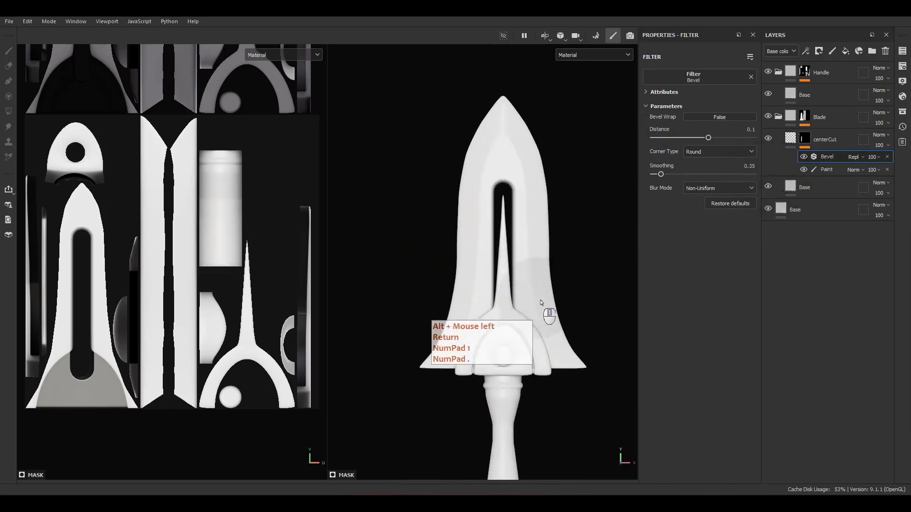
scroll(560, 237, "up", 3)
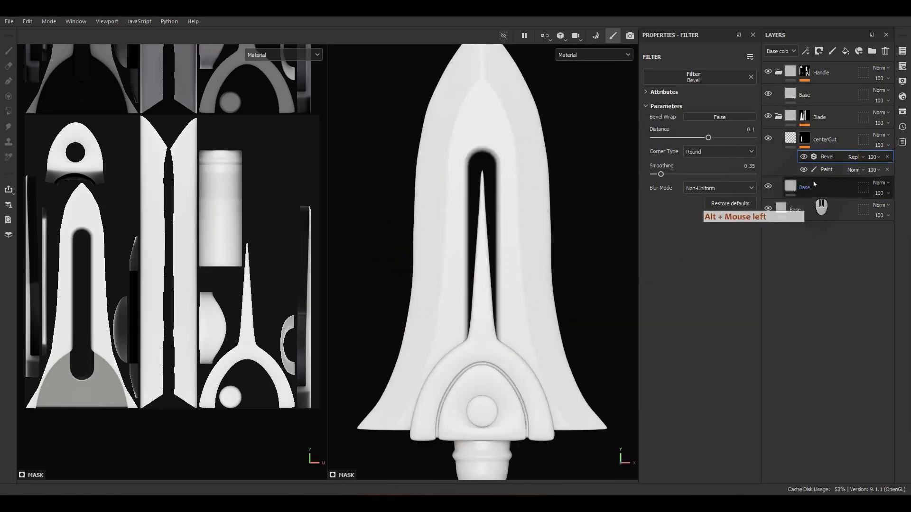
right_click(828, 158)
left_click(819, 370)
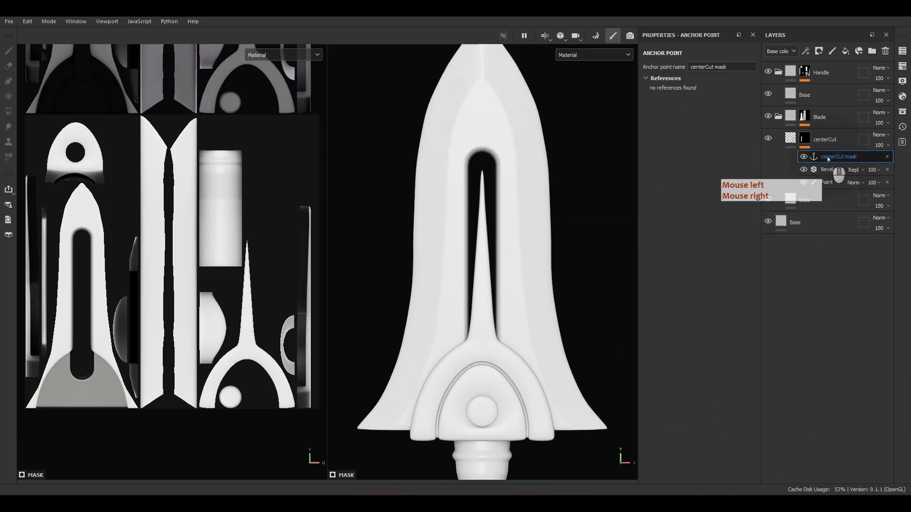
left_click(821, 148)
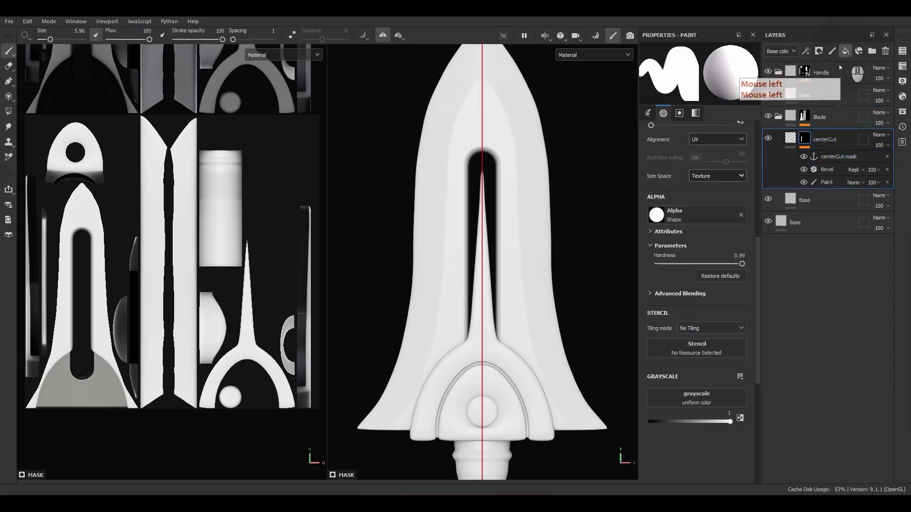
left_click(844, 52)
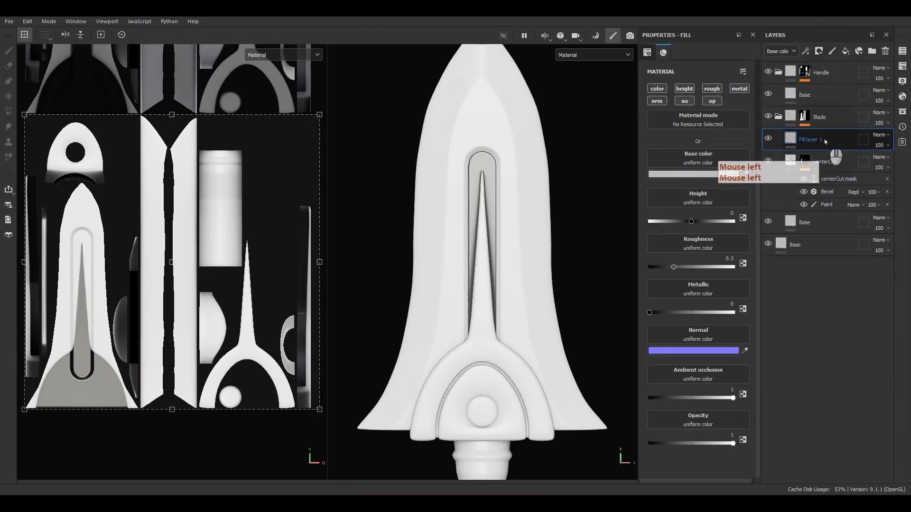
left_click(885, 51)
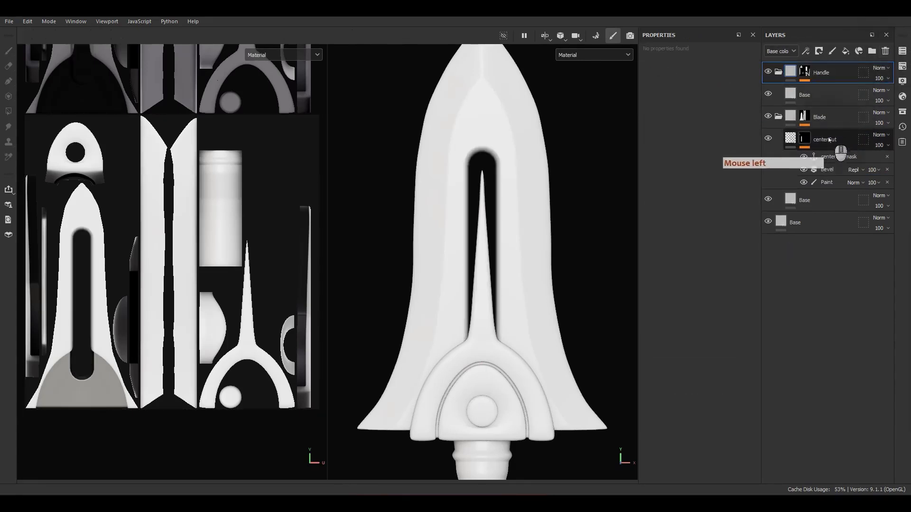
Duplicate the centerCut layer and rename the copy BorderCut.
left_click(829, 140)
key("ctrl+d")
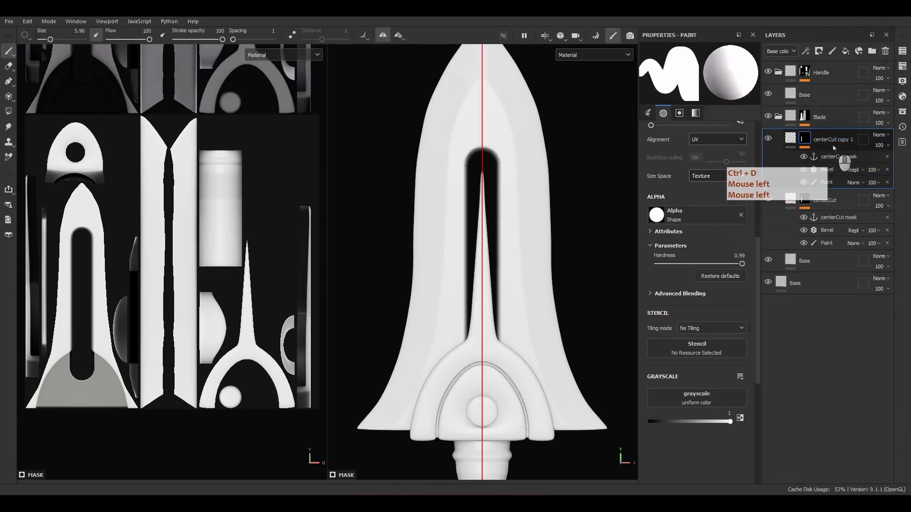
double_click(829, 139)
type("Bo")
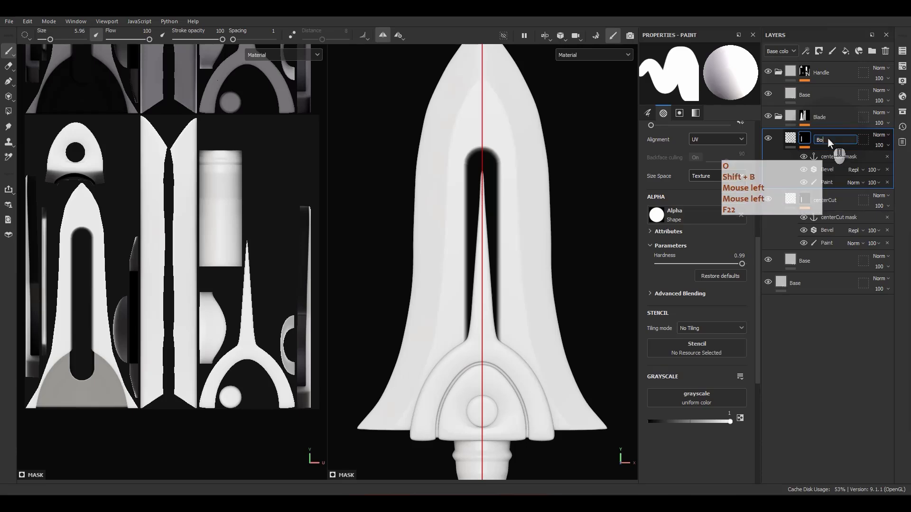
type("rderCut")
key("Return")
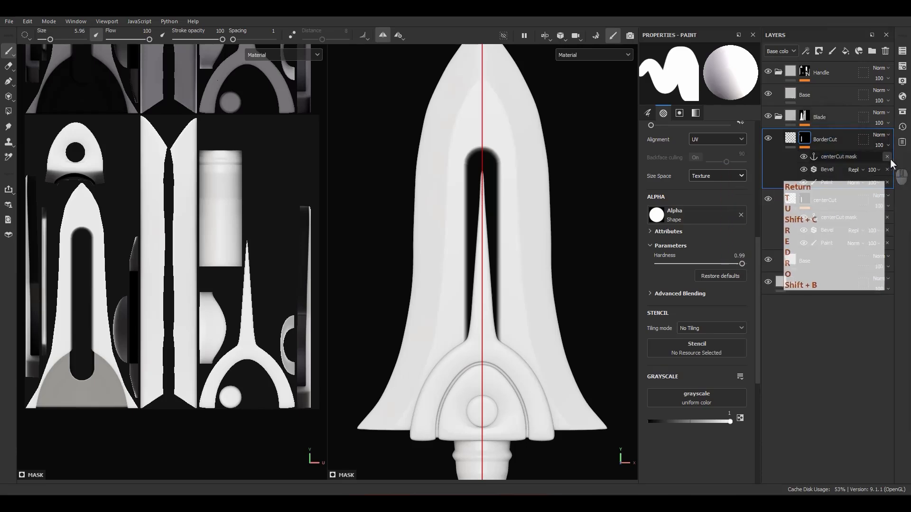
Replace the copied anchor point in the BorderCut mask with a new anchor point.
left_click(887, 157)
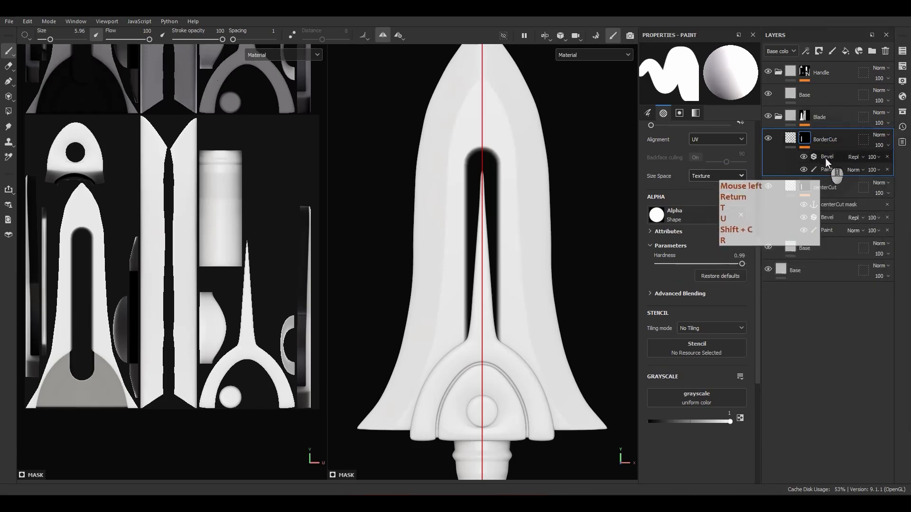
right_click(826, 158)
left_click(829, 371)
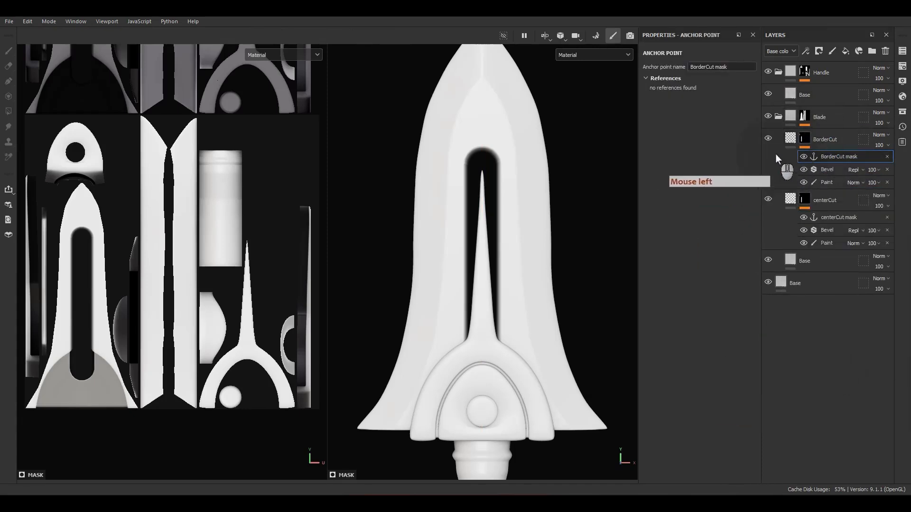
Remove the copied Paint and Bevel effects from the BorderCut mask and add an empty Paint effect beneath its anchor point.
left_click(887, 182)
left_click(886, 170)
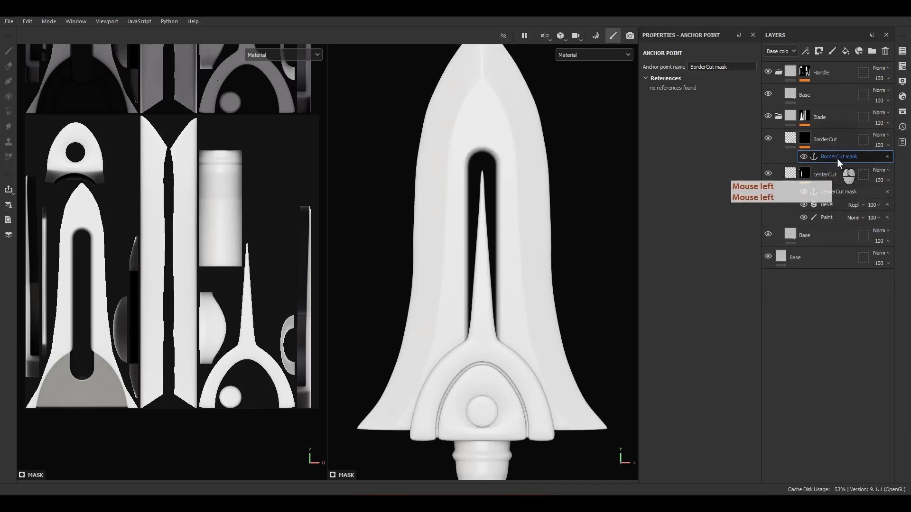
right_click(838, 158)
left_click(809, 303)
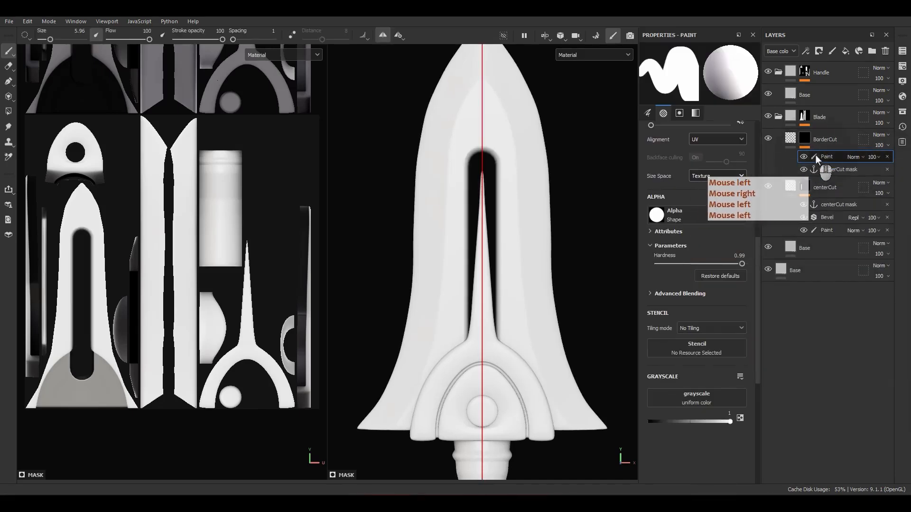
Reduce the brush size to 3.18 and paint five mirrored round notches down the lower part of the blade's outer edge.
middle_click_drag(573, 270, 529, 259, "alt")
scroll(530, 251, "up", 5)
right_click_drag(549, 250, 535, 257, "ctrl")
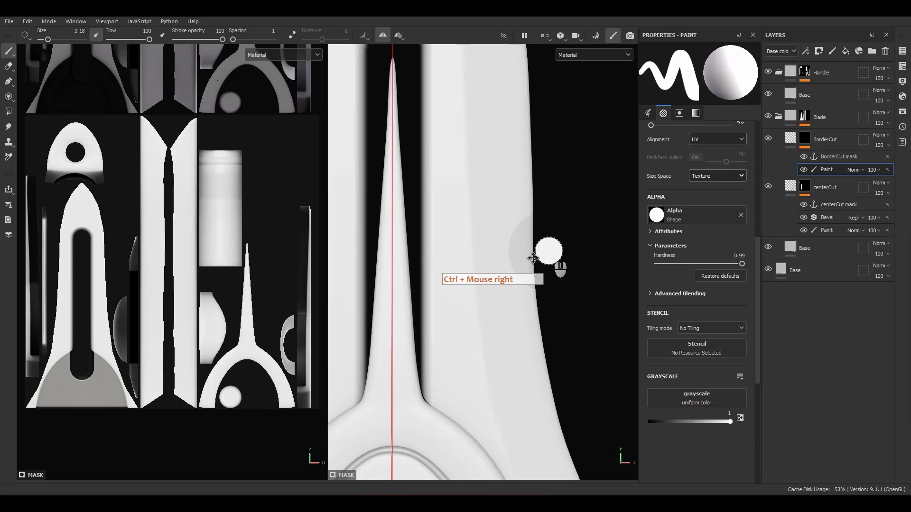
mouse_move(534, 250)
left_mouse_down()
mouse_move(529, 303)
mouse_move(529, 230)
left_mouse_up()
left_click(528, 228)
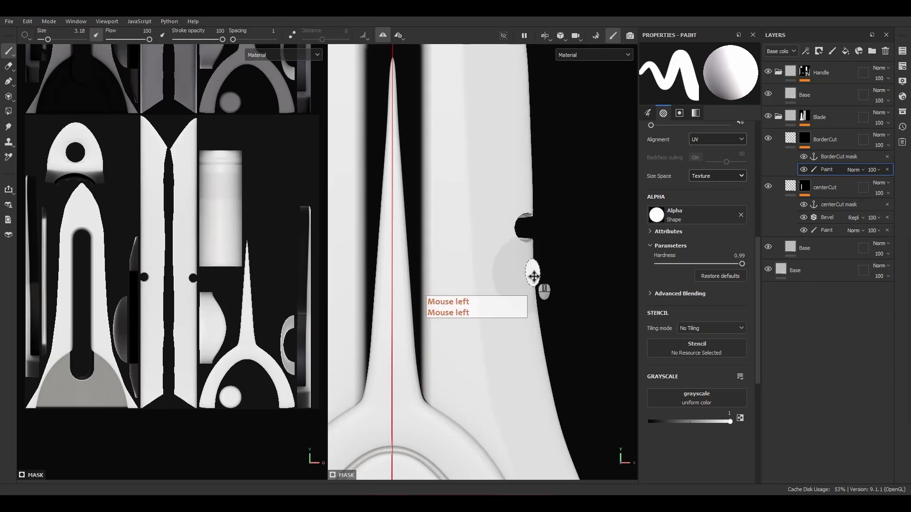
left_click(530, 284)
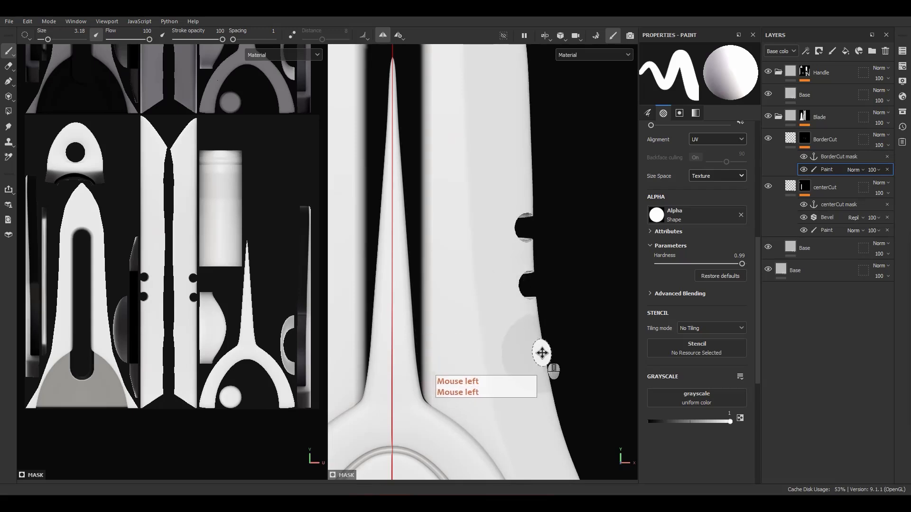
middle_click_drag(580, 407, 527, 349, "alt")
left_click(527, 349)
middle_click_drag(569, 393, 527, 325, "alt")
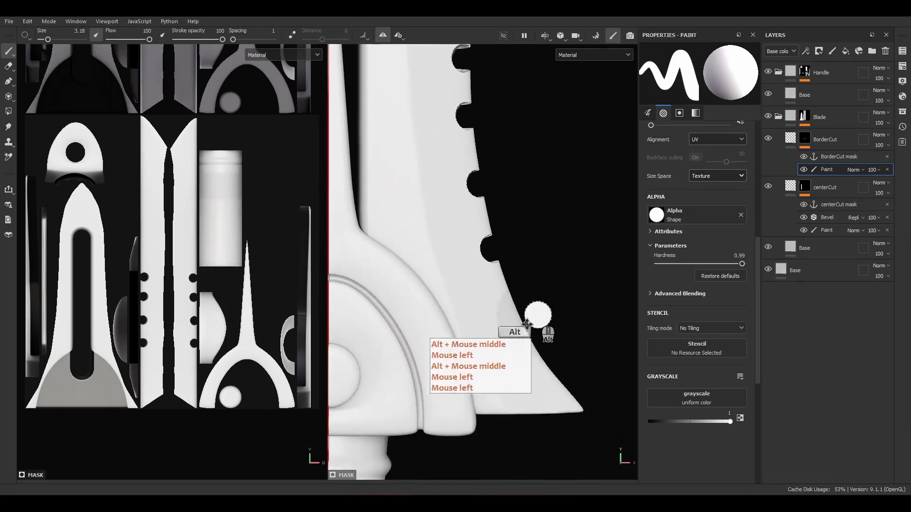
left_click(526, 328)
Check the notches on both sides of the blade, and undo all of them.
mouse_move(511, 325)
left_mouse_down("alt")
mouse_move(387, 269)
mouse_move(406, 212)
mouse_move(494, 279)
mouse_move(488, 311)
left_mouse_up("alt")
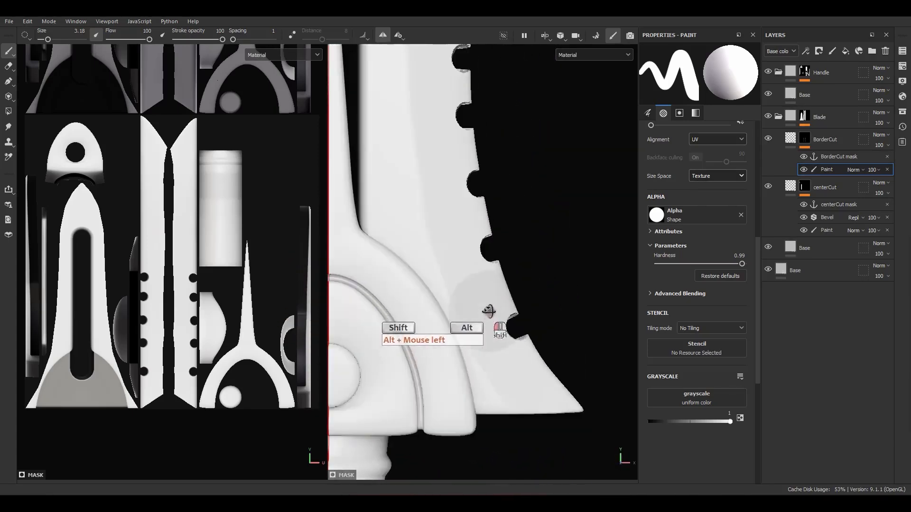
right_click_drag(525, 192, 474, 111, "alt")
middle_click_drag(463, 142, 557, 212, "alt")
left_click_drag(557, 212, 504, 206, "alt")
middle_click_drag(571, 224, 528, 255, "alt")
mouse_move(551, 254)
left_mouse_down("alt")
mouse_move(497, 262)
mouse_move(534, 255)
left_mouse_up("alt")
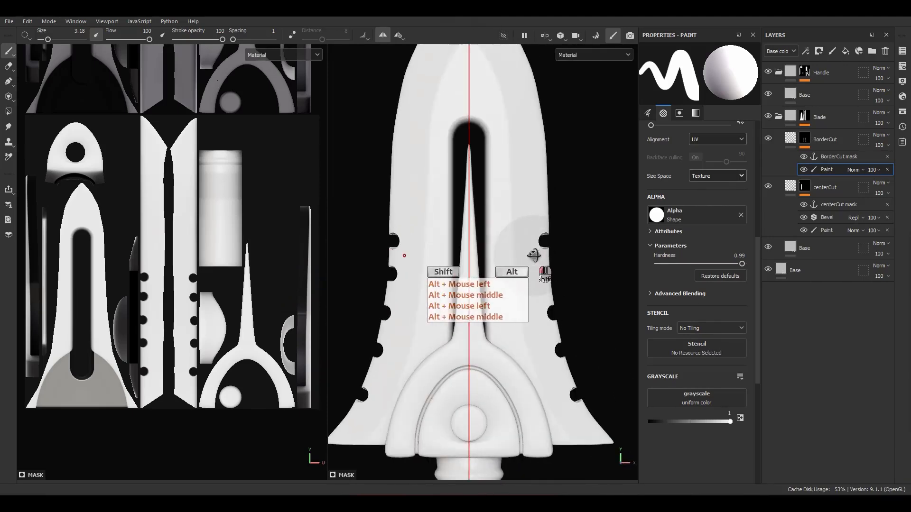
key("ctrl+z")
key("ctrl+z")
key("ctrl+z")
key("ctrl+z")
key("ctrl+z")
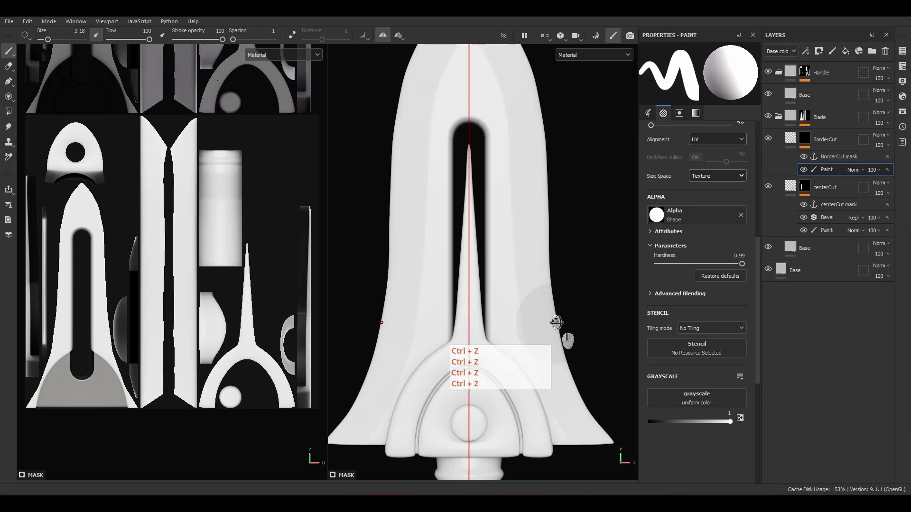
key("ctrl+z")
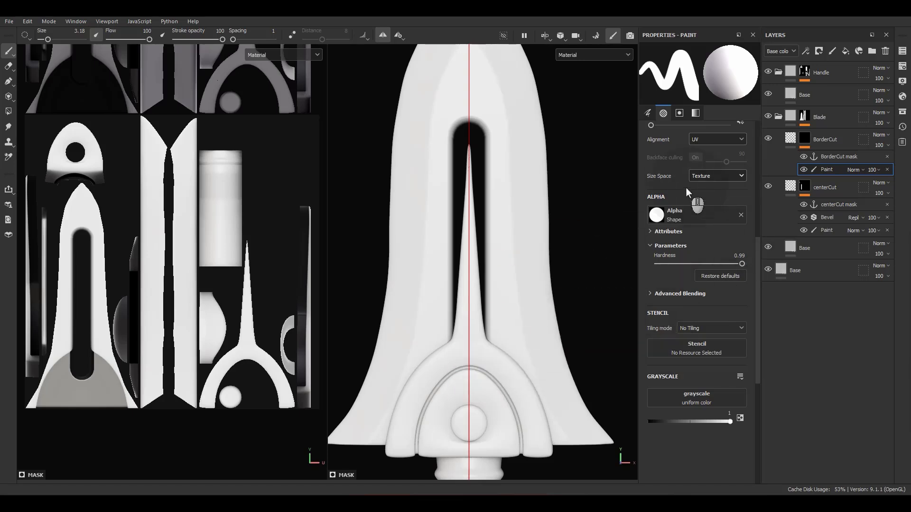
Load the image files Alpha_01.tif to Alpha_15.tif into the resource import from the Assets library.
left_click(902, 112)
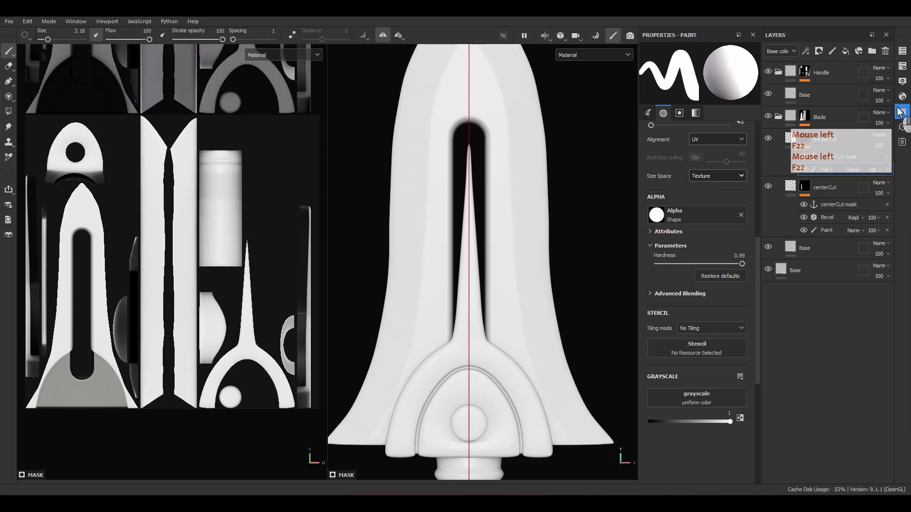
left_click_drag(817, 109, 555, 107)
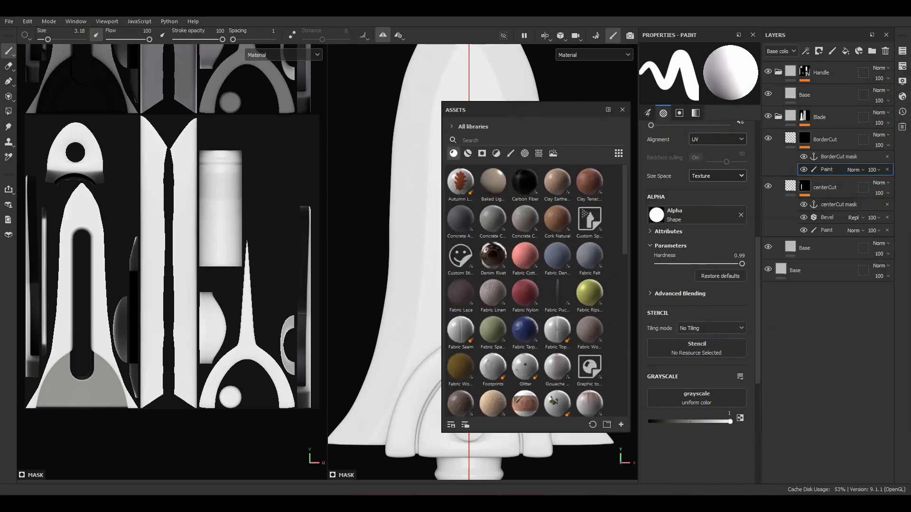
left_click_drag(446, 289, 552, 231)
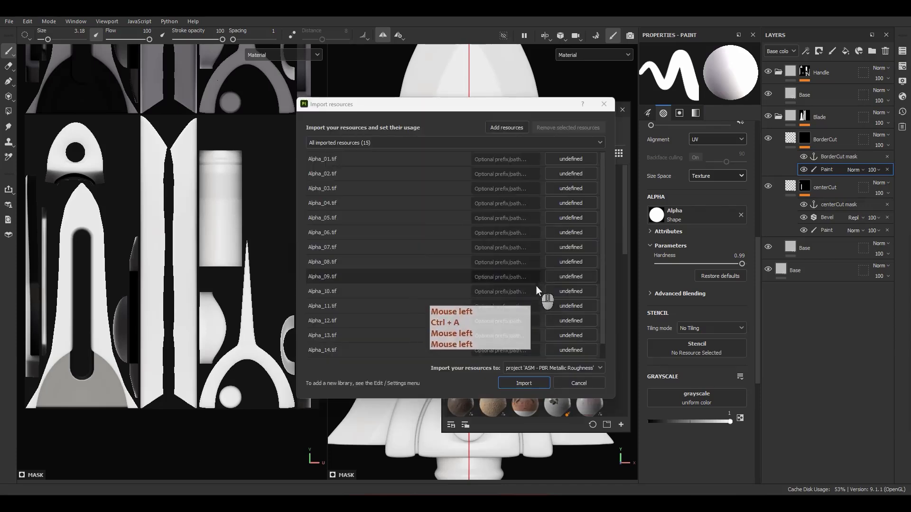
Set the usage of all the loaded resources to alpha and import them into the current project.
scroll(475, 280, "down", 2)
scroll(443, 276, "up", 1)
key("ctrl+a")
left_click(382, 213)
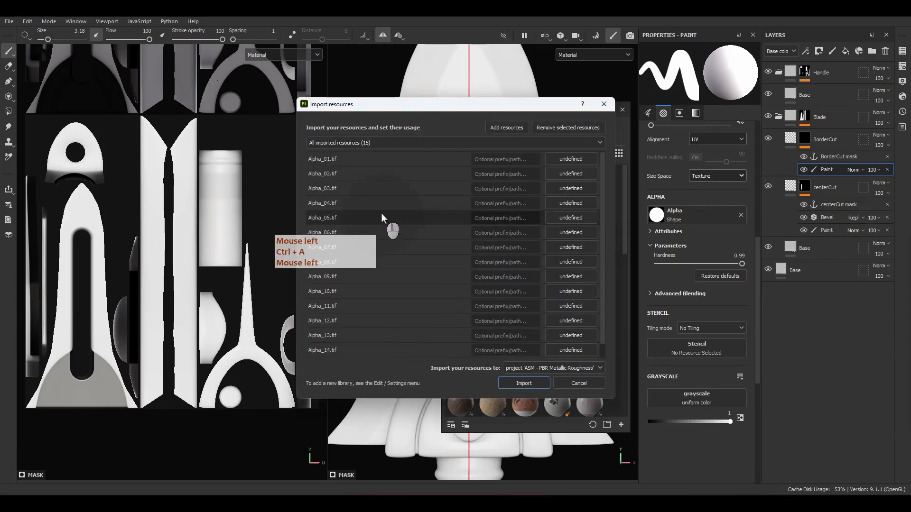
key("ctrl+a")
left_click(586, 159)
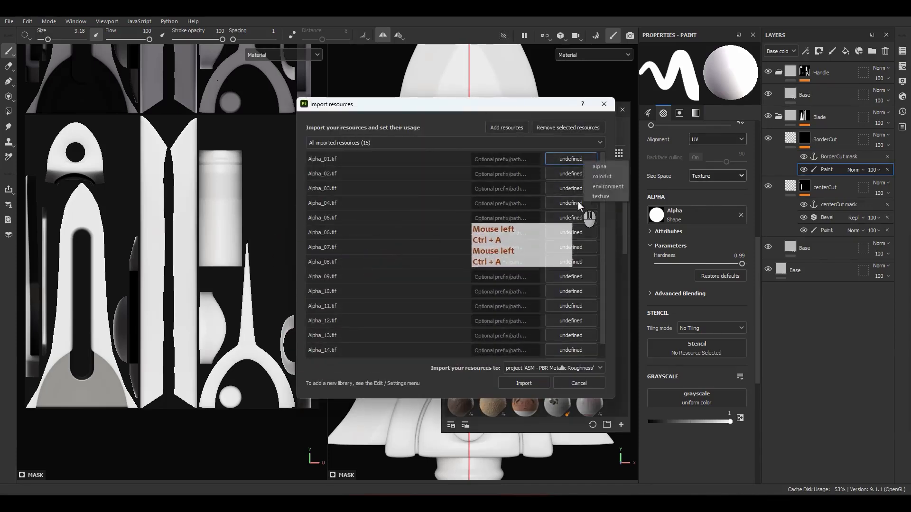
left_click(600, 167)
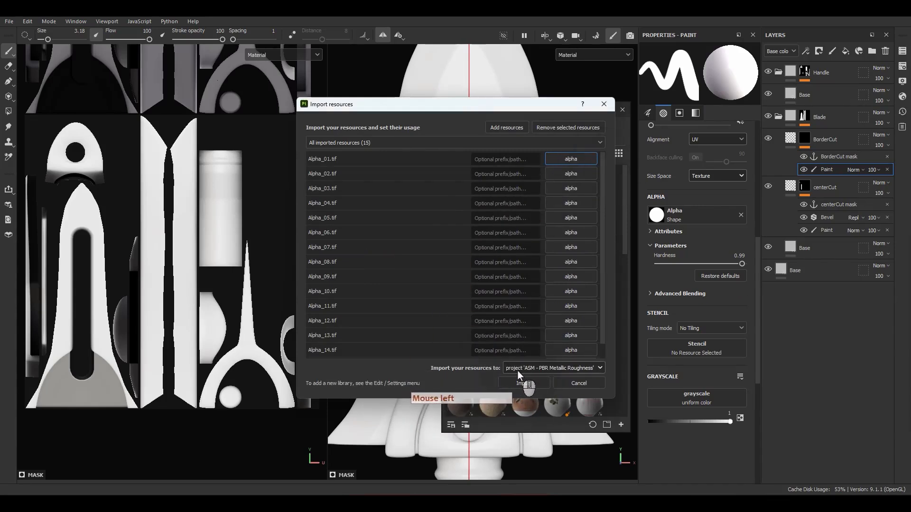
left_click(522, 384)
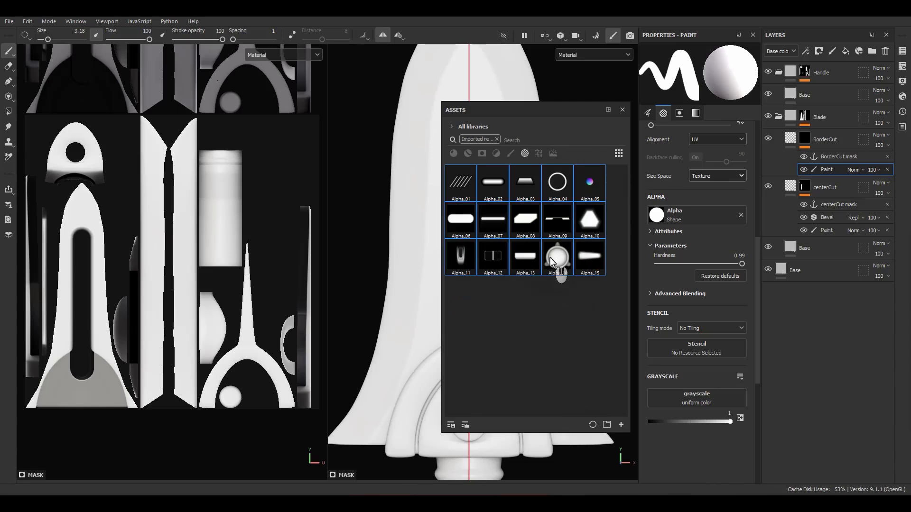
Assign the imported Alpha_06 shape as the brush's alpha and close the Assets library.
mouse_move(550, 259)
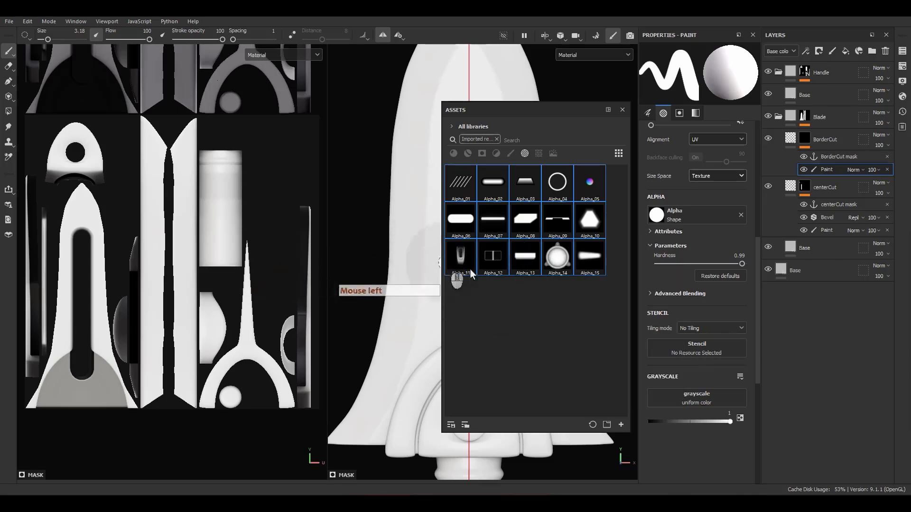
left_click(546, 297)
left_click(463, 222)
mouse_move(463, 222)
left_mouse_down()
mouse_move(863, 247)
mouse_move(824, 174)
mouse_move(683, 209)
left_mouse_up()
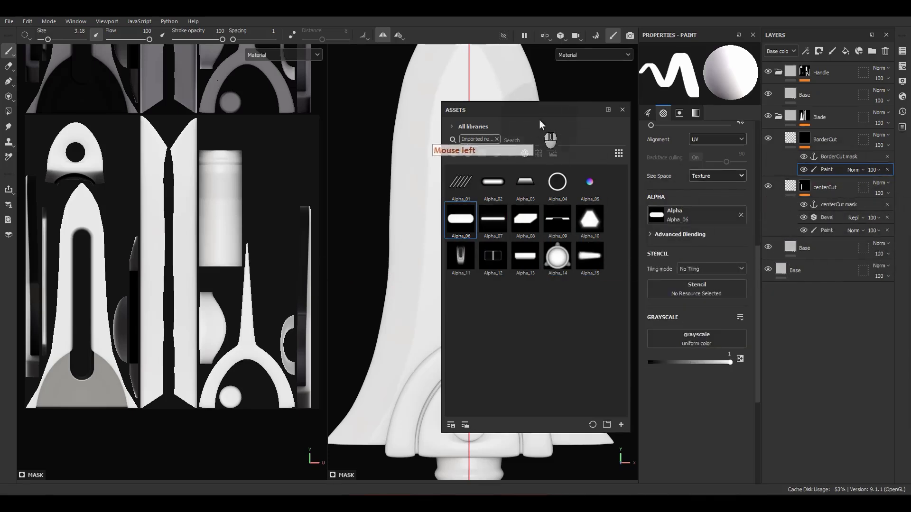
left_click(622, 109)
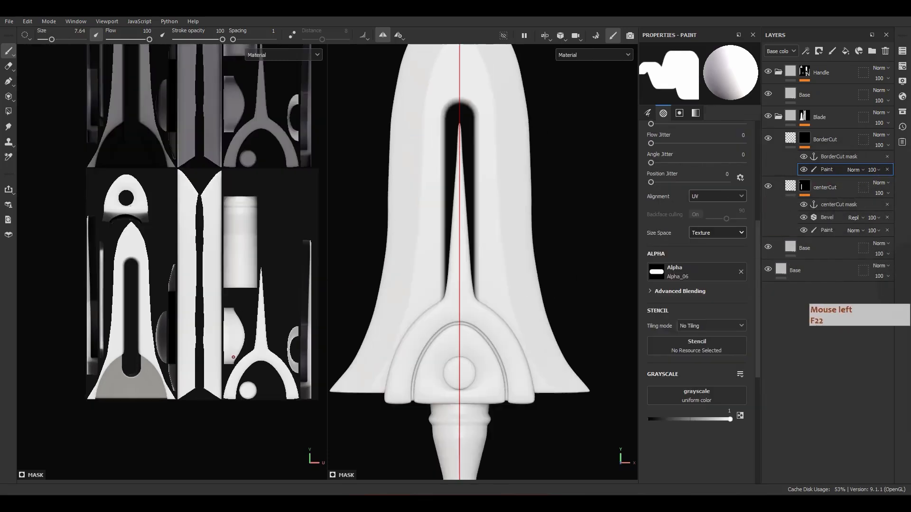
scroll(457, 230, "down", 2)
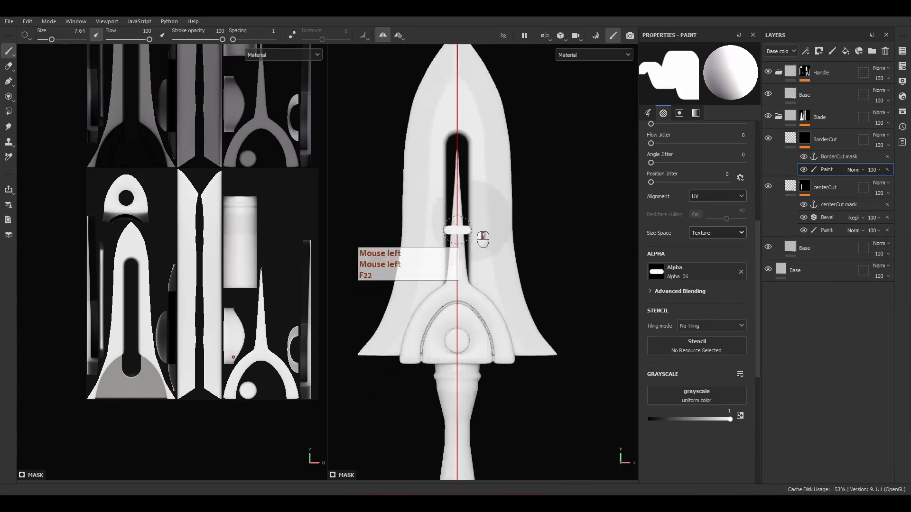
scroll(457, 230, "down", 2)
middle_click_drag(488, 240, 494, 327, "alt")
scroll(494, 327, "up", 2)
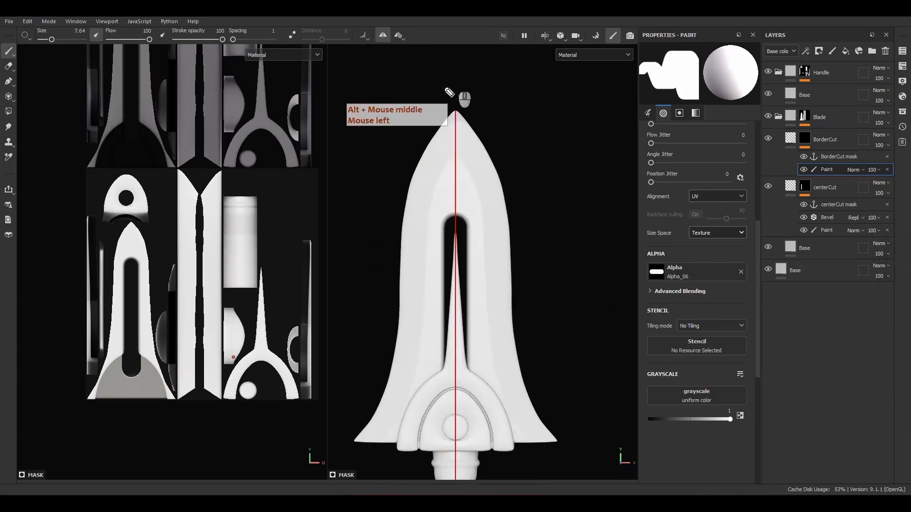
mouse_move(429, 132)
left_mouse_down()
mouse_move(423, 177)
mouse_move(405, 178)
left_mouse_up()
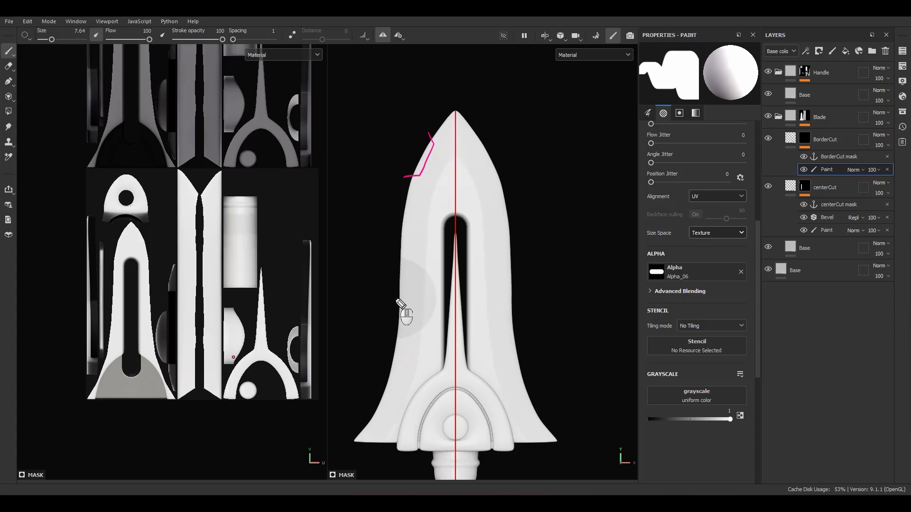
left_click_drag(395, 300, 395, 345)
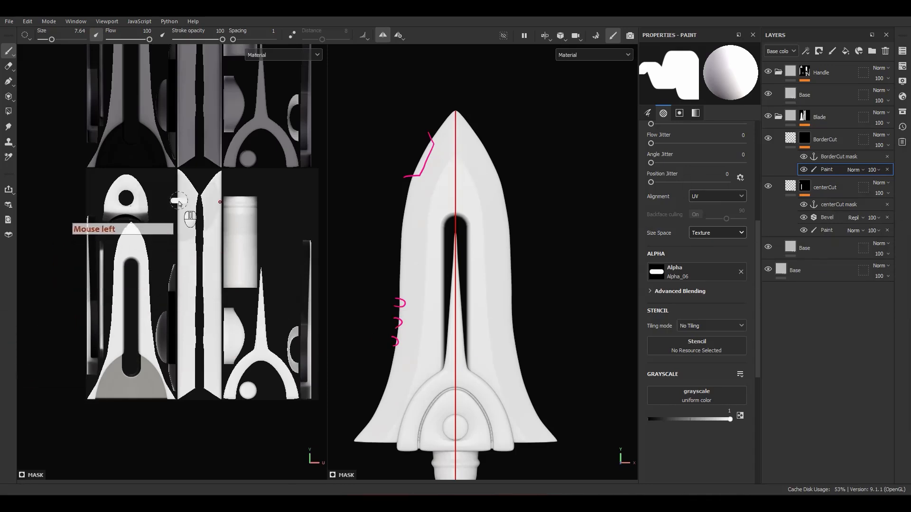
Set the brush angle to 90, enlarge the brush to 14.77 and stamp it beside the upper end of the blade-edge strip in the UV view.
scroll(743, 251, "up", 4)
left_click(739, 192)
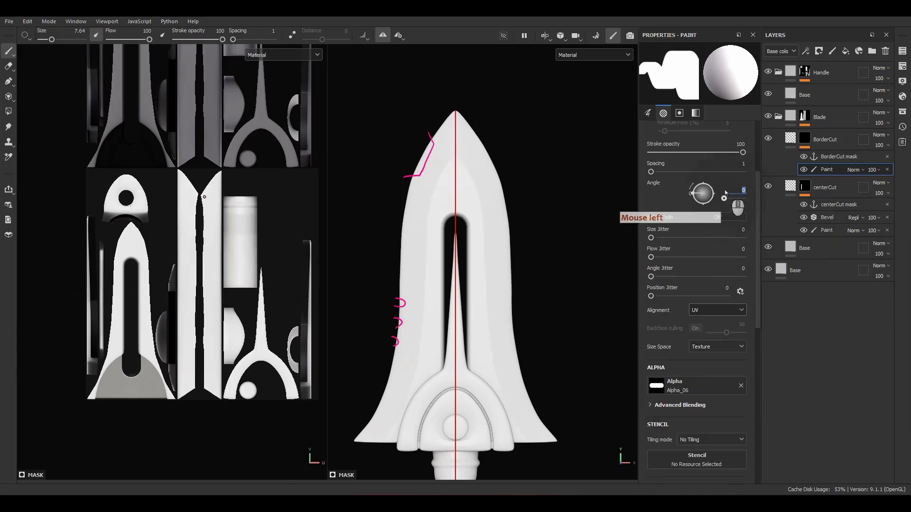
type("90")
key("Return")
right_click_drag(179, 202, 178, 204, "ctrl")
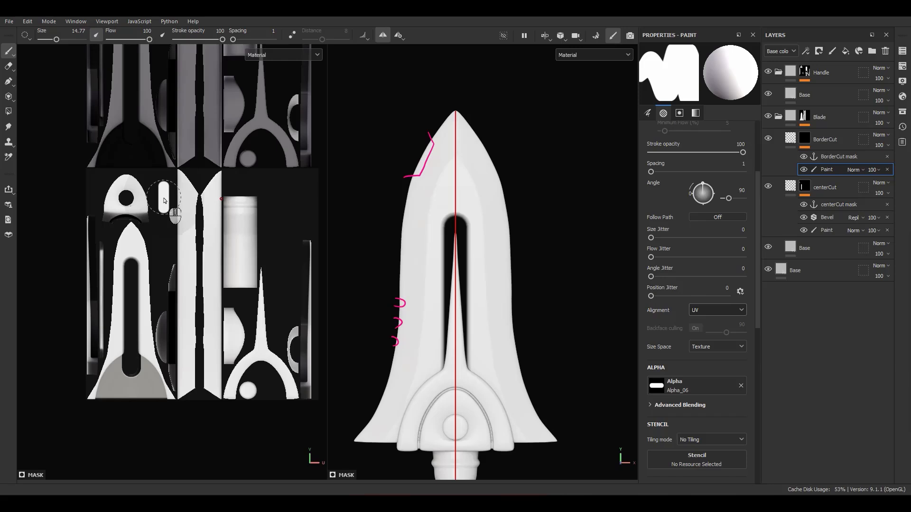
left_click(168, 200)
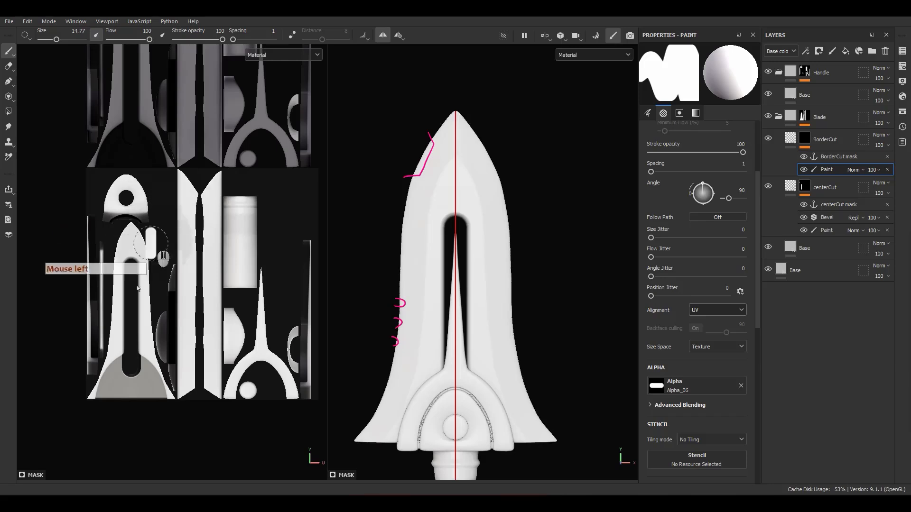
left_click(171, 219)
left_click(183, 204)
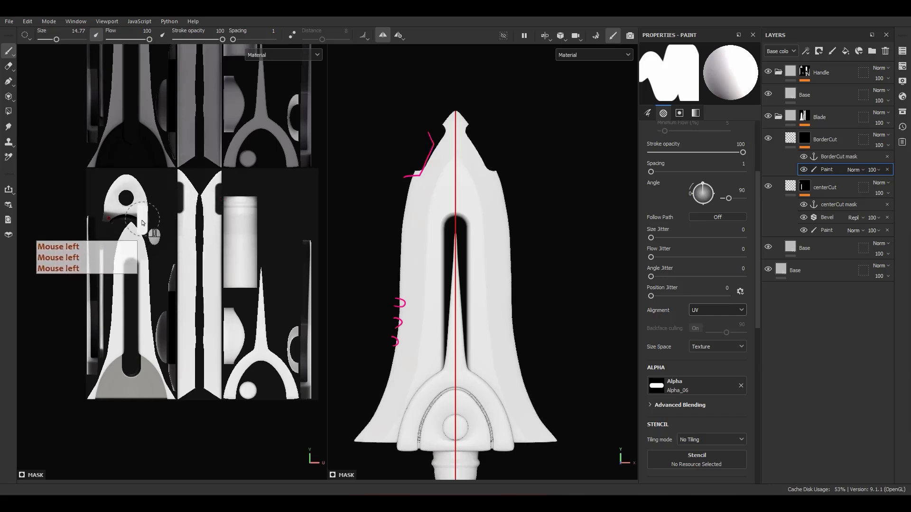
key("ctrl+z")
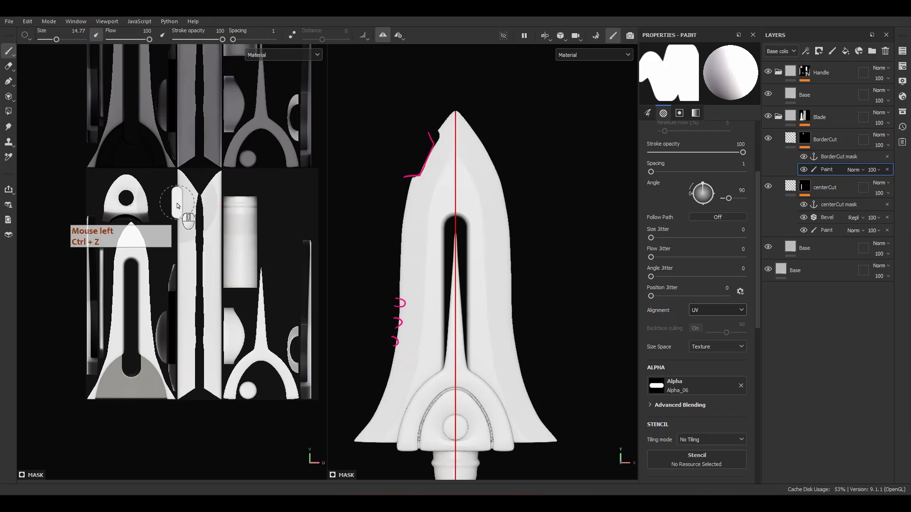
key("ctrl+z")
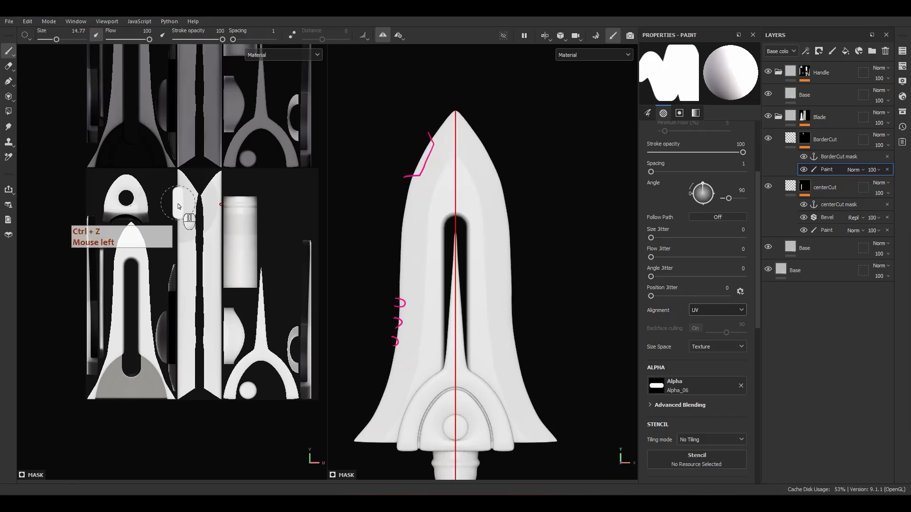
left_click(179, 206)
key("ctrl+z")
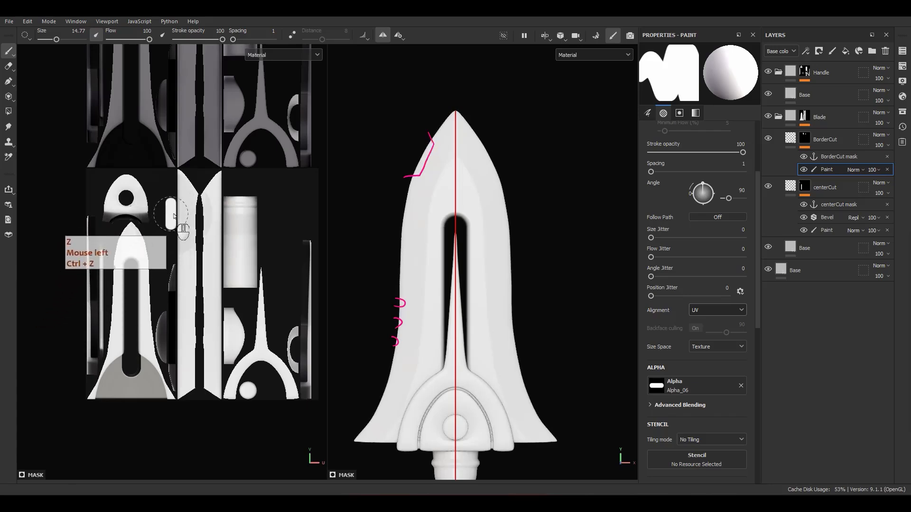
Stamp the upright Alpha_06 shape across the outer border of the blade-edge strip near its upper end in the UV view.
left_click(178, 212)
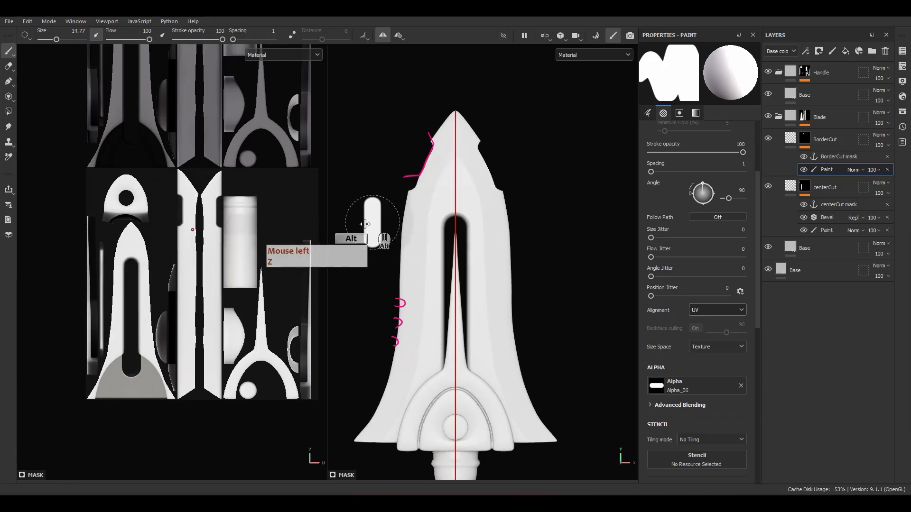
left_click_drag(365, 224, 339, 231, "alt")
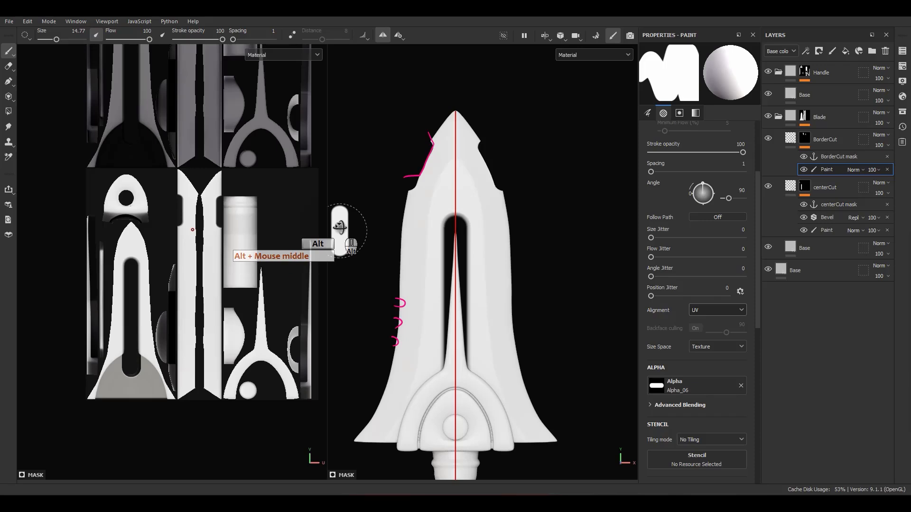
middle_click_drag(312, 250, 315, 238, "alt")
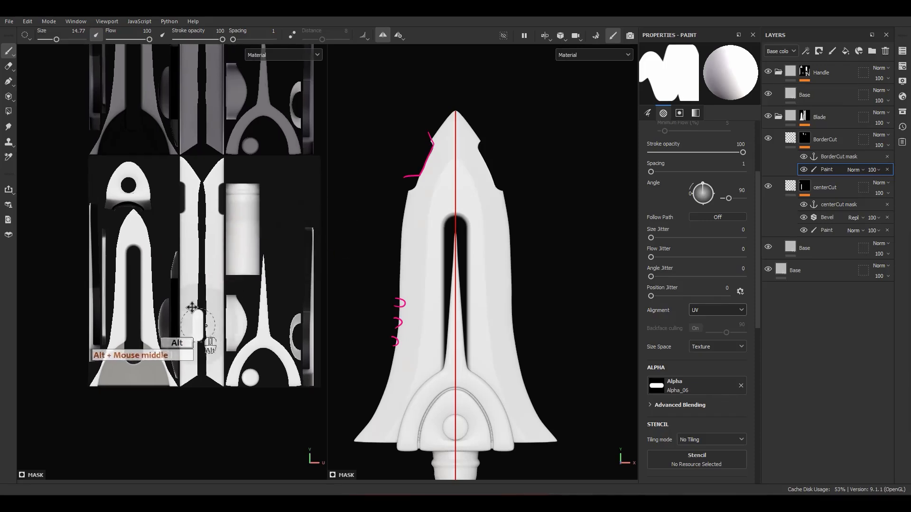
Set the brush size to 5 and angle to 0, and stamp three small horizontal notches along the lower blade-edge strip.
scroll(193, 297, "up", 2)
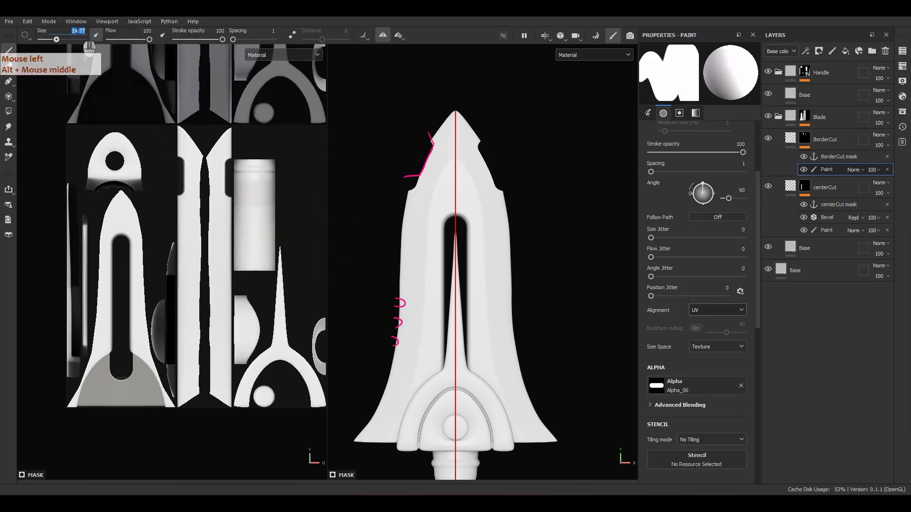
key("Return")
scroll(190, 332, "up", 1)
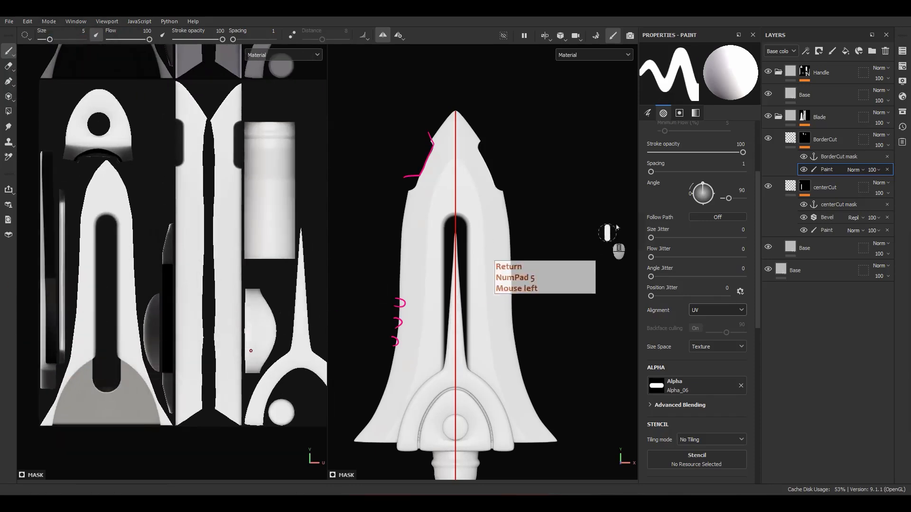
type("0")
key("Return")
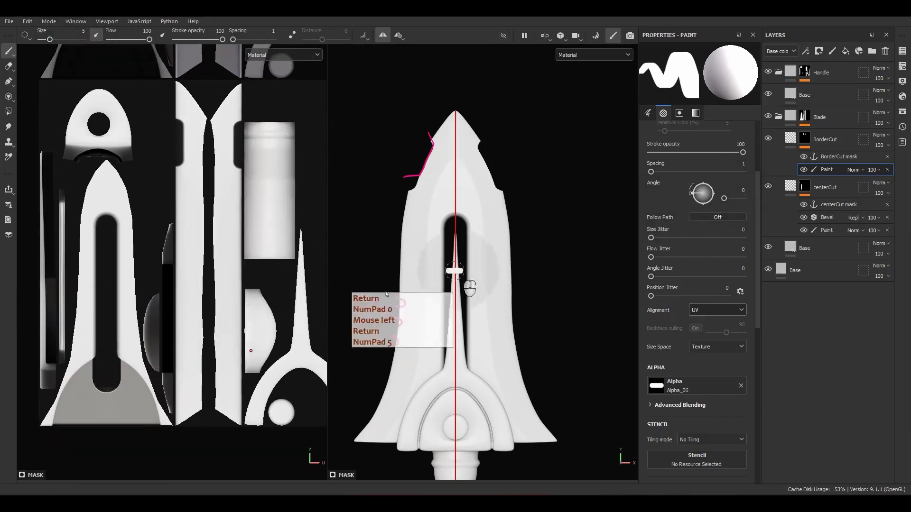
scroll(204, 341, "up", 2)
mouse_move(229, 329)
middle_mouse_down("alt")
mouse_move(270, 309)
mouse_move(220, 321)
middle_mouse_up("alt")
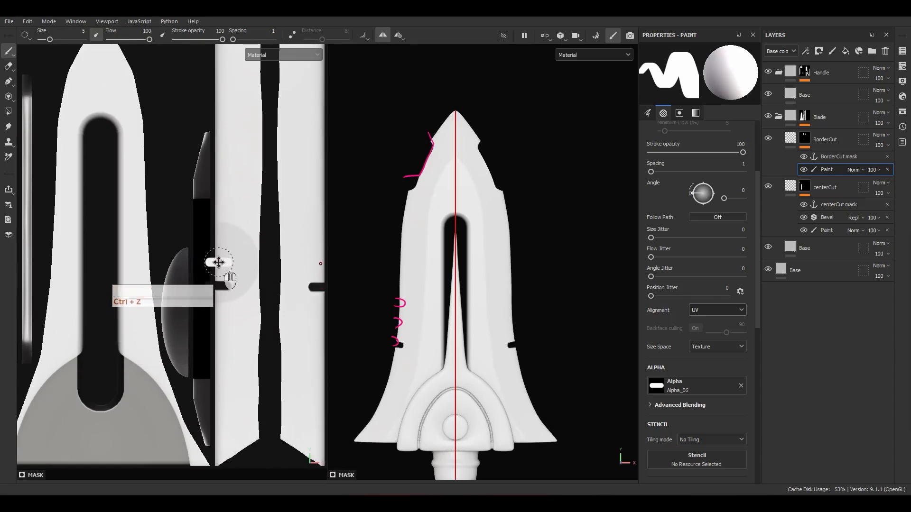
key("ctrl+z")
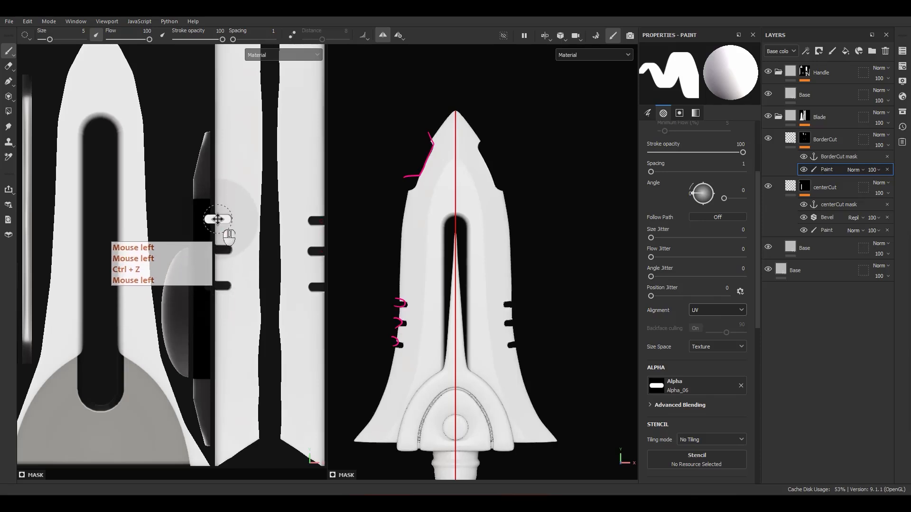
mouse_move(420, 379)
left_mouse_down("alt")
mouse_move(335, 346)
mouse_move(507, 344)
mouse_move(579, 378)
mouse_move(600, 375)
mouse_move(466, 352)
mouse_move(419, 366)
left_mouse_up("alt")
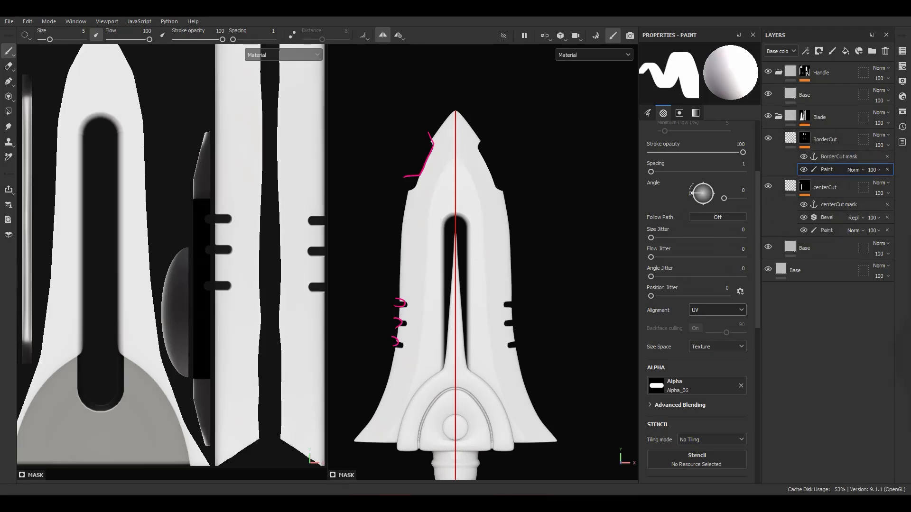
Display the BorderCut mask on its own and add a second Paint effect above the first, blended with Subtract.
key("F22")
left_click(806, 137, "alt")
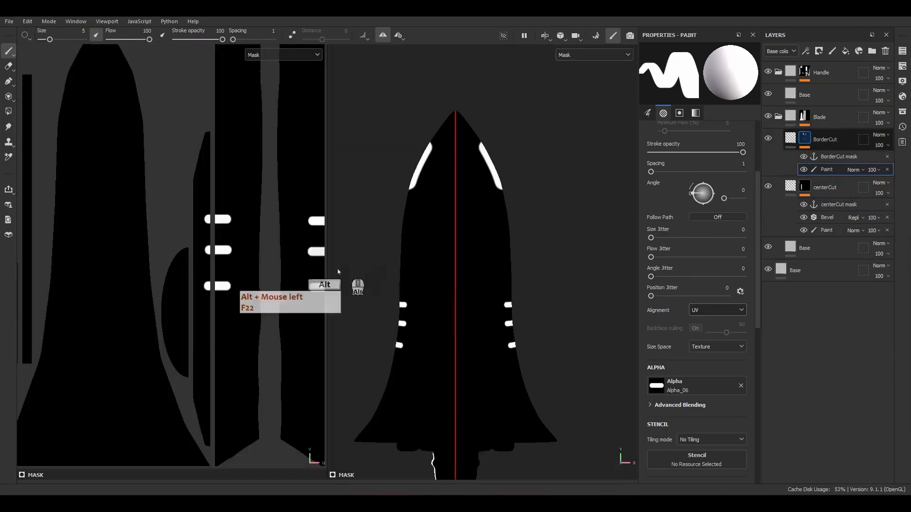
scroll(226, 267, "down", 2)
middle_click_drag(226, 266, 254, 187, "alt")
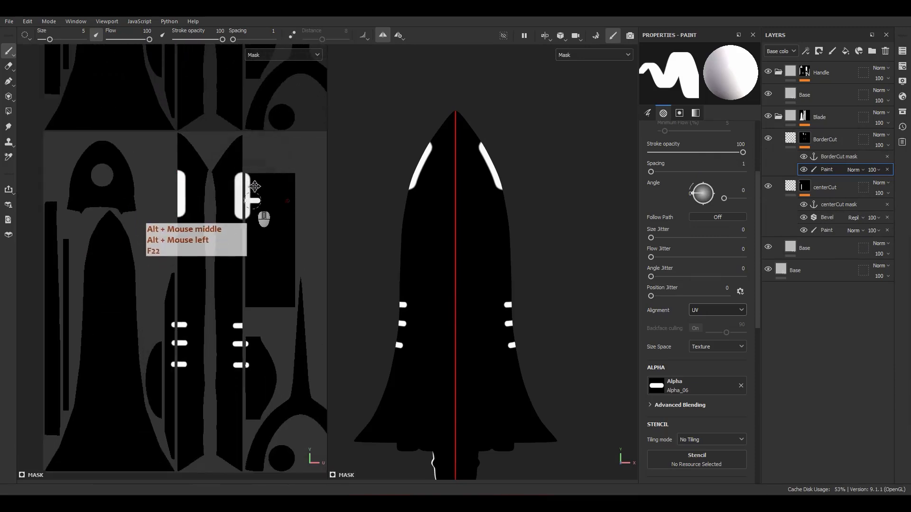
right_click(824, 170)
left_click(815, 316)
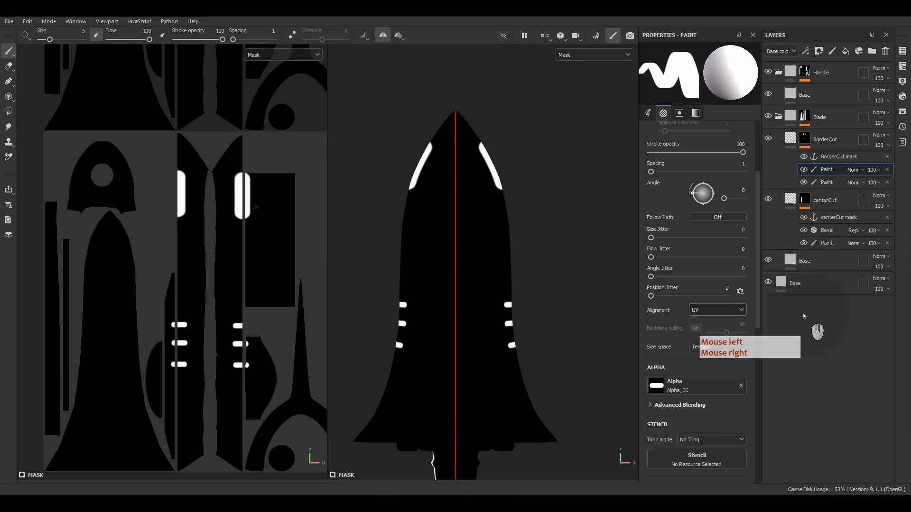
left_click(853, 169)
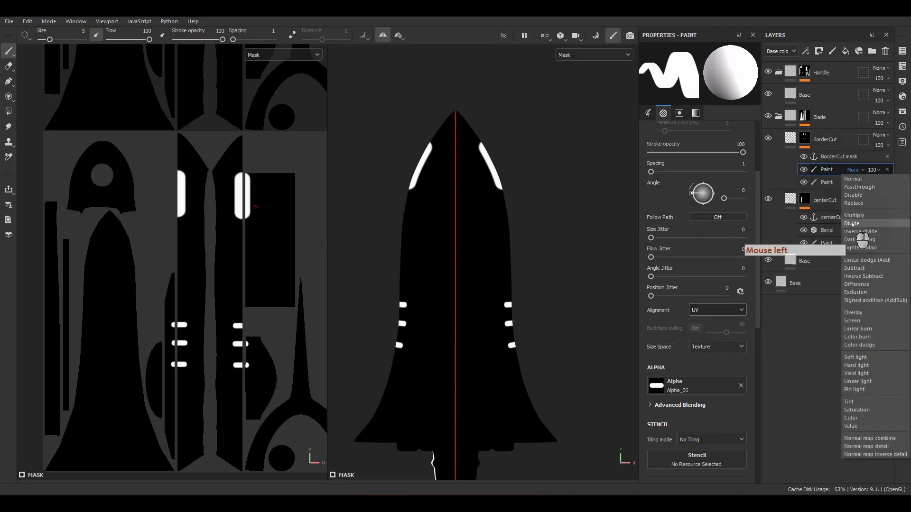
left_click(856, 268)
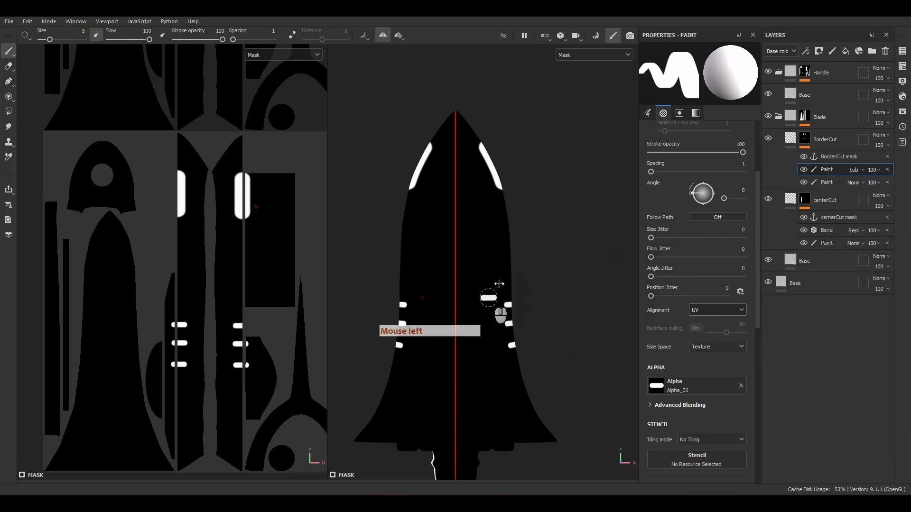
Shrink the brush to 2.68 and paint away the upper cut's spill on the UV island beside the blade-edge strip.
right_click_drag(370, 252, 184, 235, "ctrl")
scroll(238, 190, "up", 3)
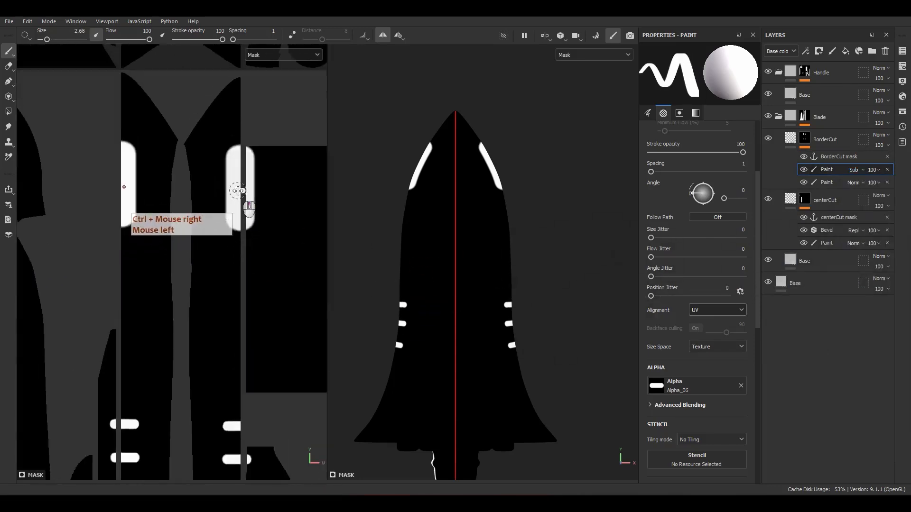
scroll(238, 190, "up", 3)
left_click_drag(264, 128, 268, 291)
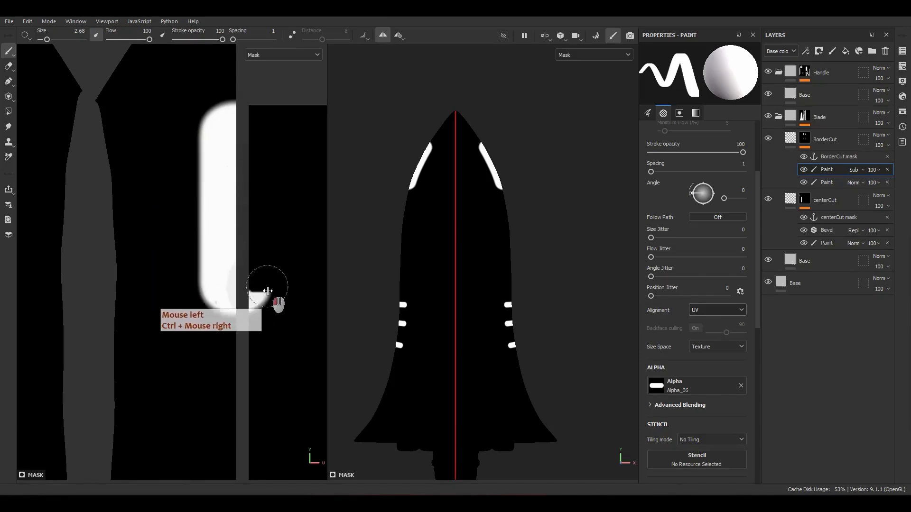
scroll(275, 308, "down", 5)
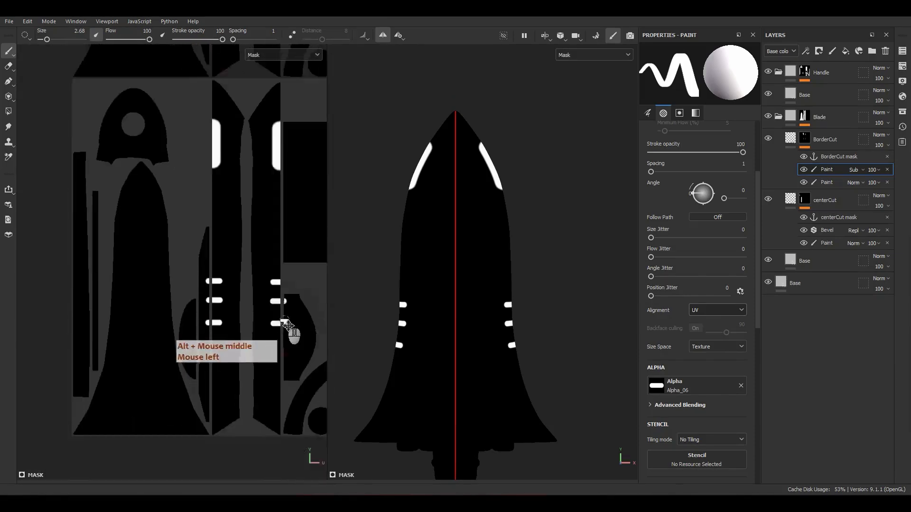
Paint away the three notches' spill on the UV islands neighbouring both blade-edge strips.
scroll(288, 326, "up", 5)
left_click_drag(287, 232, 281, 324)
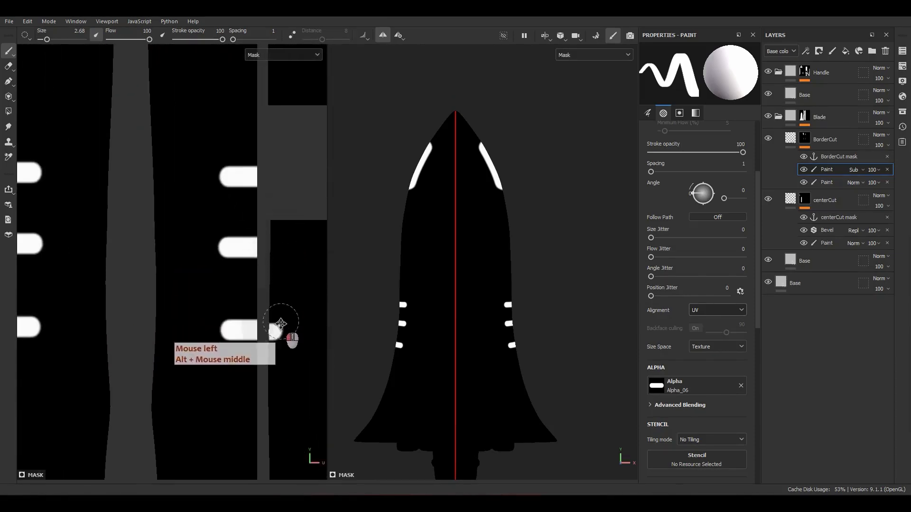
mouse_move(291, 380)
middle_mouse_down("alt")
mouse_move(138, 376)
mouse_move(275, 254)
mouse_move(279, 197)
middle_mouse_up("alt")
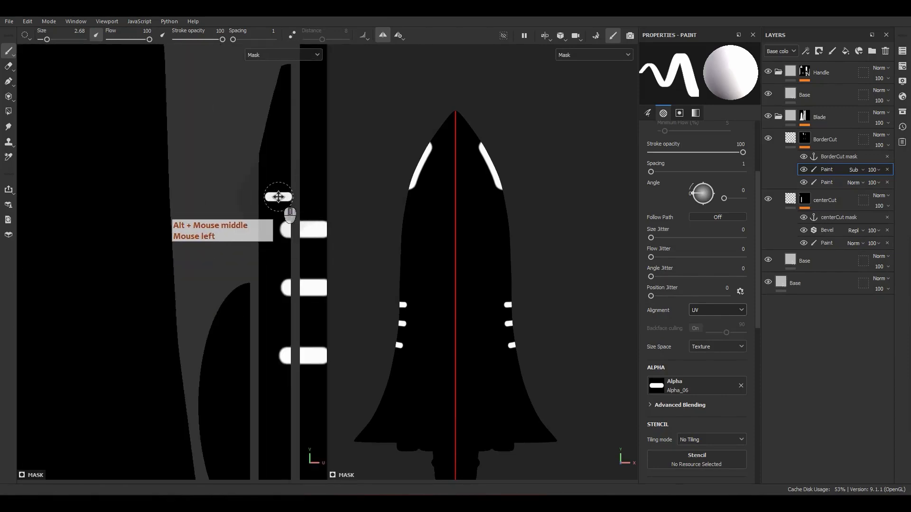
mouse_move(283, 197)
left_mouse_down()
mouse_move(273, 268)
mouse_move(287, 238)
mouse_move(283, 345)
left_mouse_up()
scroll(195, 325, "down", 5)
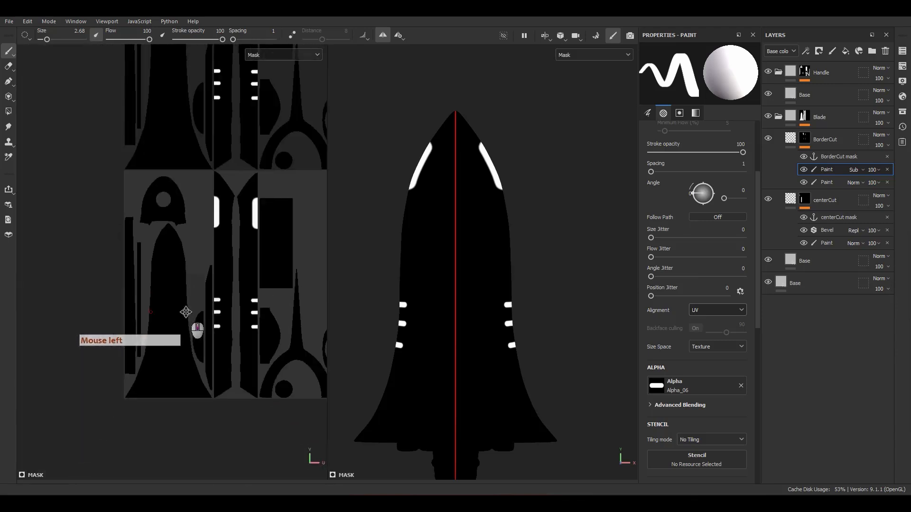
middle_click_drag(262, 264, 246, 279, "alt")
scroll(246, 273, "up", 2)
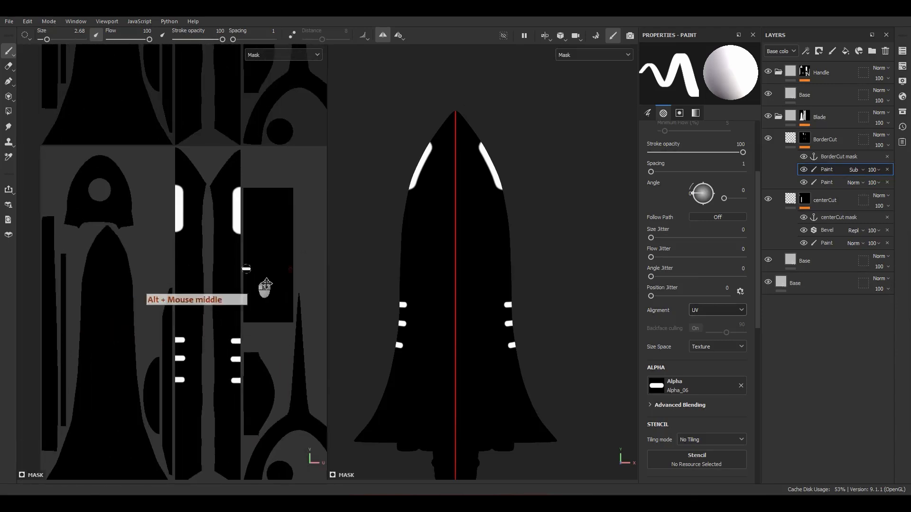
Fill all UV islands with white in the Subtract paint using Polygon Fill in UV chunk mode.
left_click(8, 113)
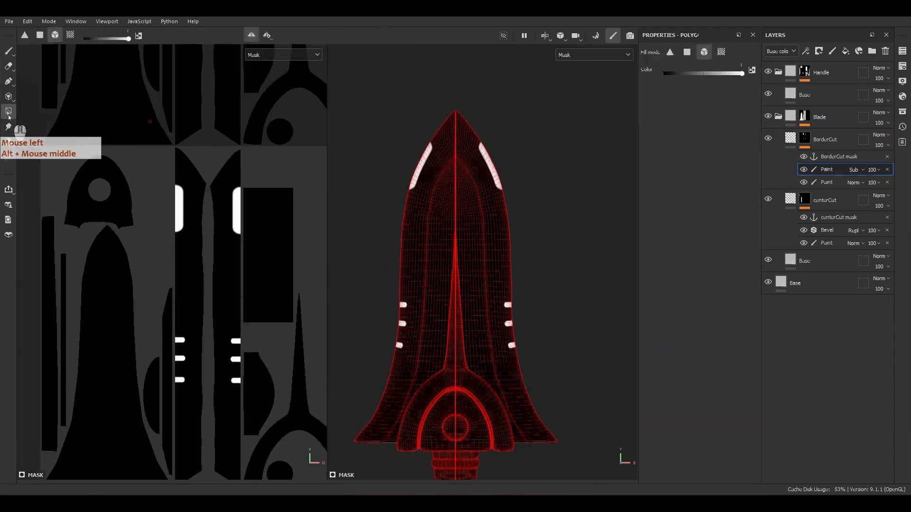
left_click(72, 35)
scroll(92, 263, "down", 5)
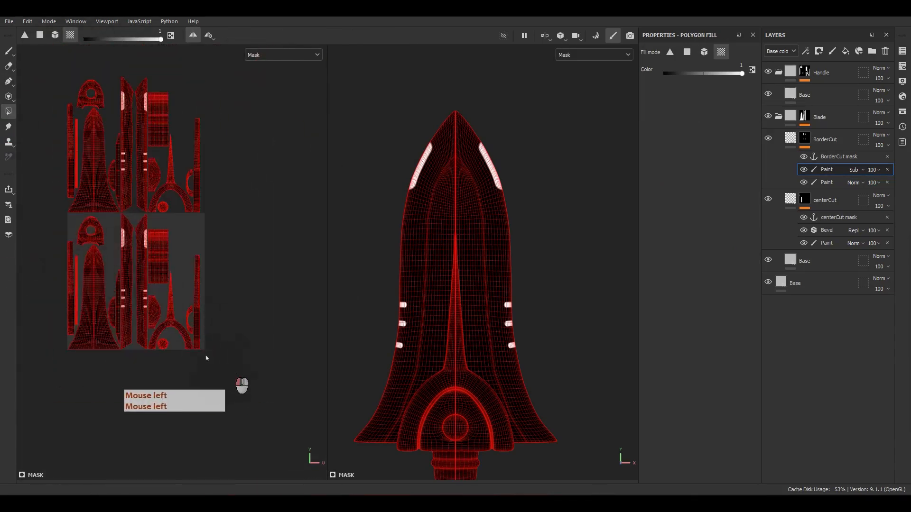
left_click_drag(205, 358, 58, 180)
scroll(102, 283, "up", 5)
scroll(173, 277, "up", 3)
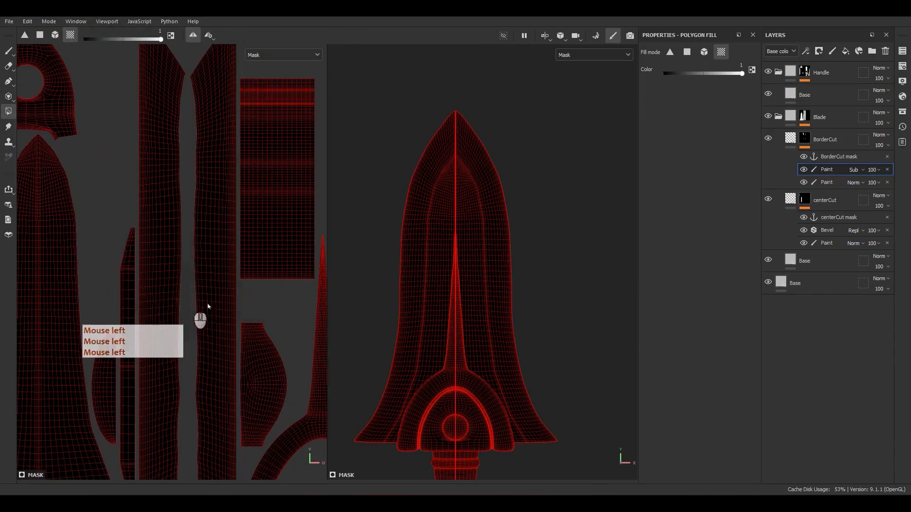
Switch the fill colour to black and fill the two blade-edge UV strips to restore their cuts.
key("x")
left_click_drag(254, 296, 166, 305)
scroll(166, 305, "down", 4)
scroll(166, 305, "down", 3)
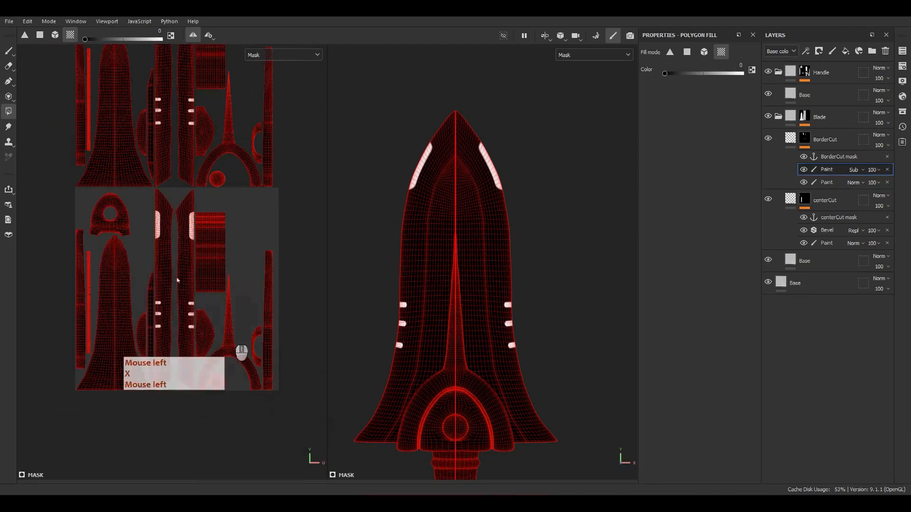
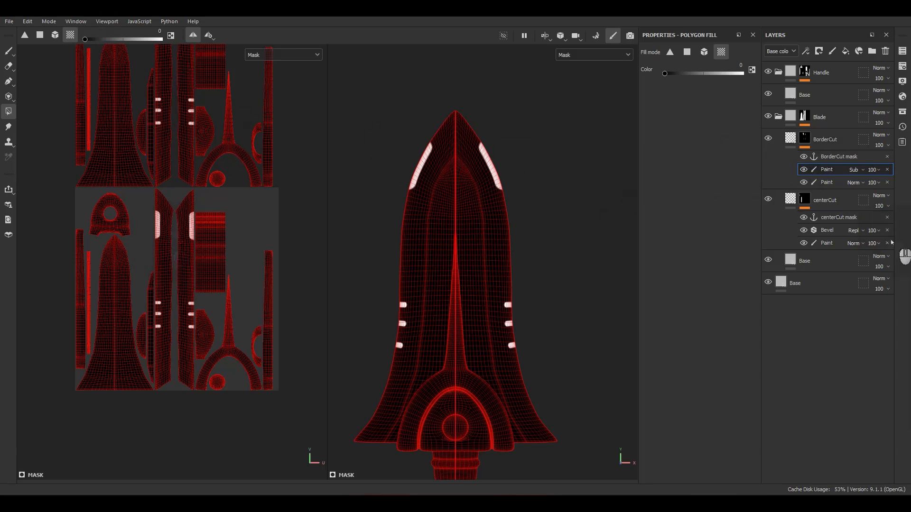
Duplicate centerCut's Bevel filter into the BorderCut mask above its paint effects and display that mask on its own.
left_click(8, 51)
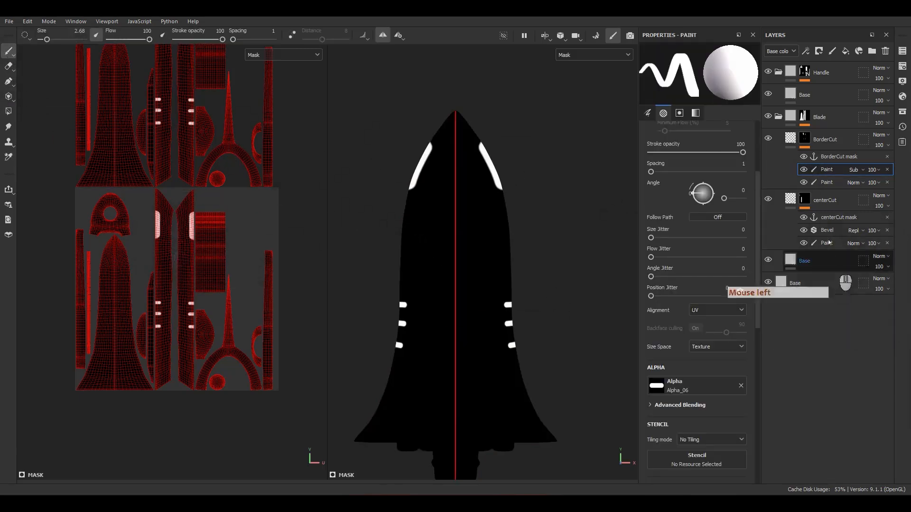
left_click_drag(825, 240, 832, 169, "alt")
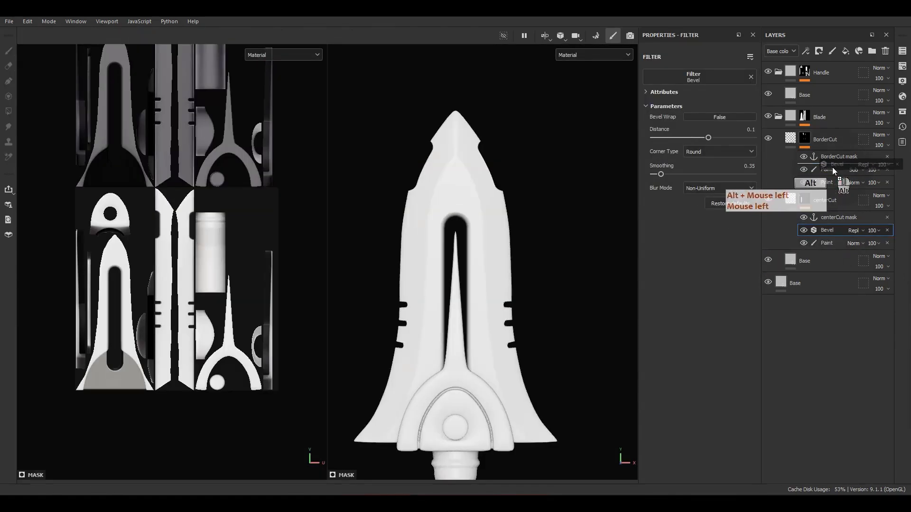
left_click(805, 139, "alt")
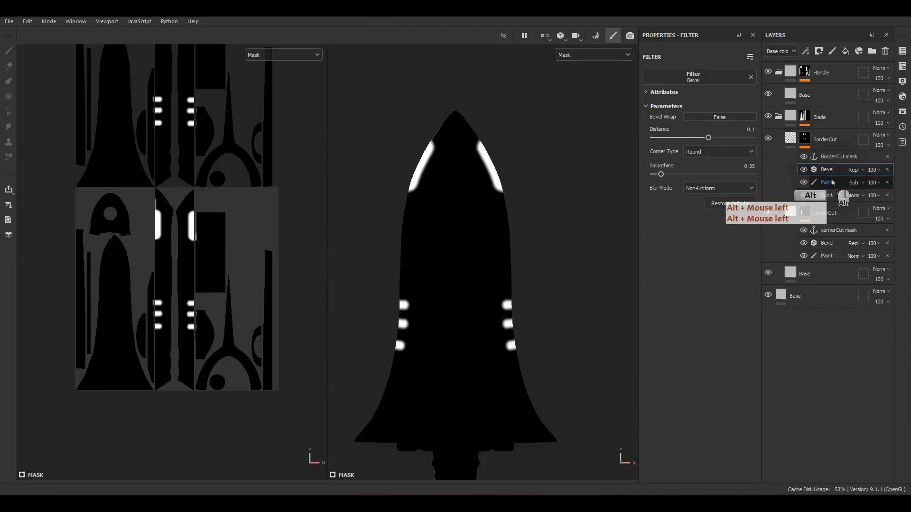
Set the Distance of the BorderCut mask's Bevel filter to 0.02.
left_click(826, 171)
scroll(389, 320, "up", 3)
scroll(386, 315, "up", 2)
double_click(748, 129)
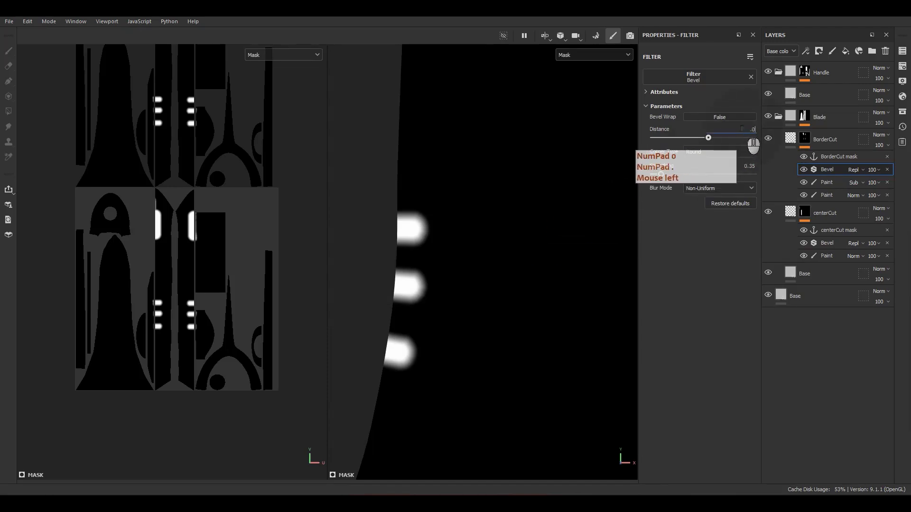
type(".02")
key("Return")
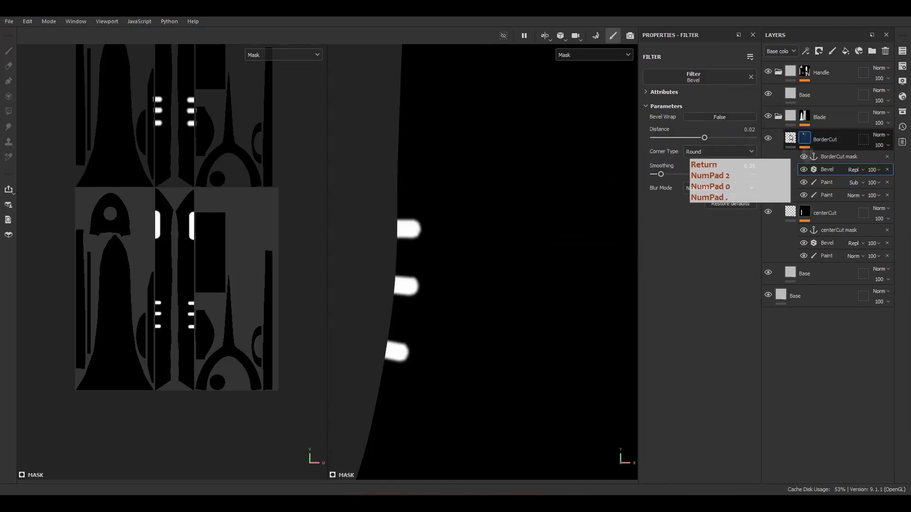
Return to the material display and set the Distance of the BorderCut mask's Bevel filter to 0.03.
left_click(791, 138)
scroll(384, 240, "down", 5)
middle_click_drag(414, 210, 415, 244, "alt")
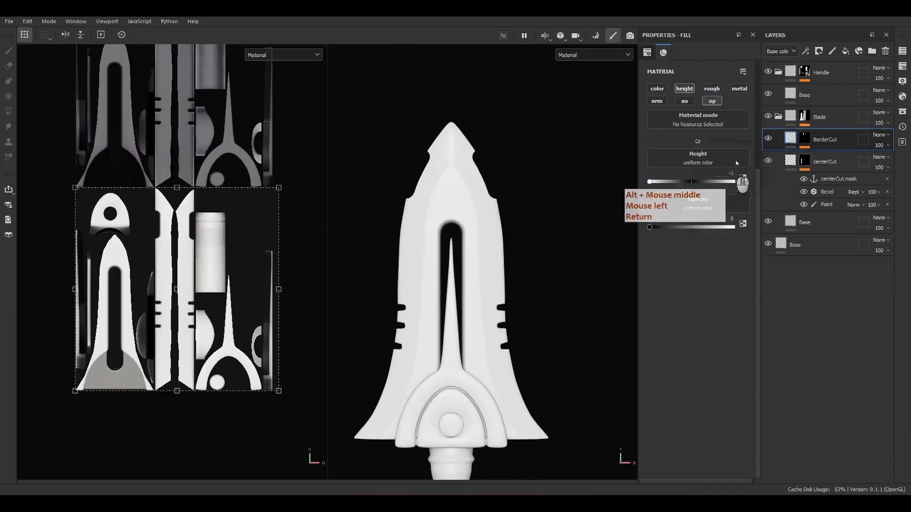
left_click(803, 138)
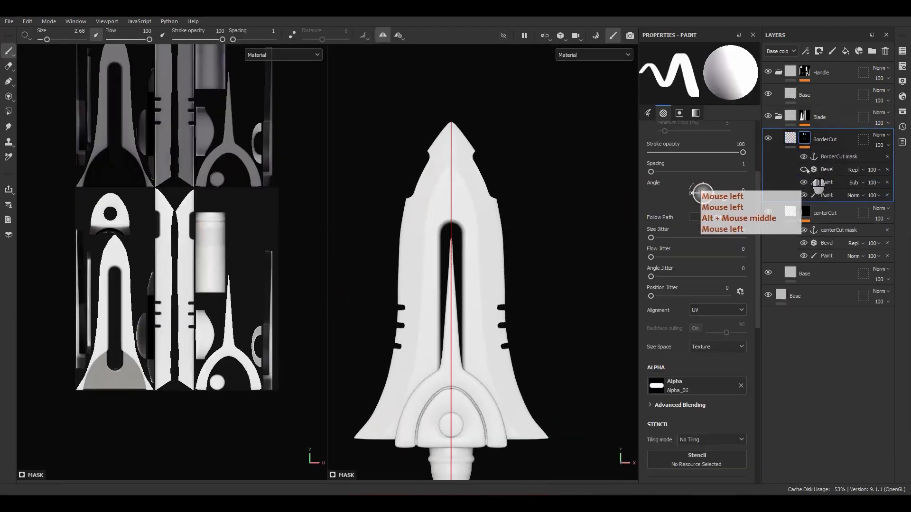
left_click(814, 170)
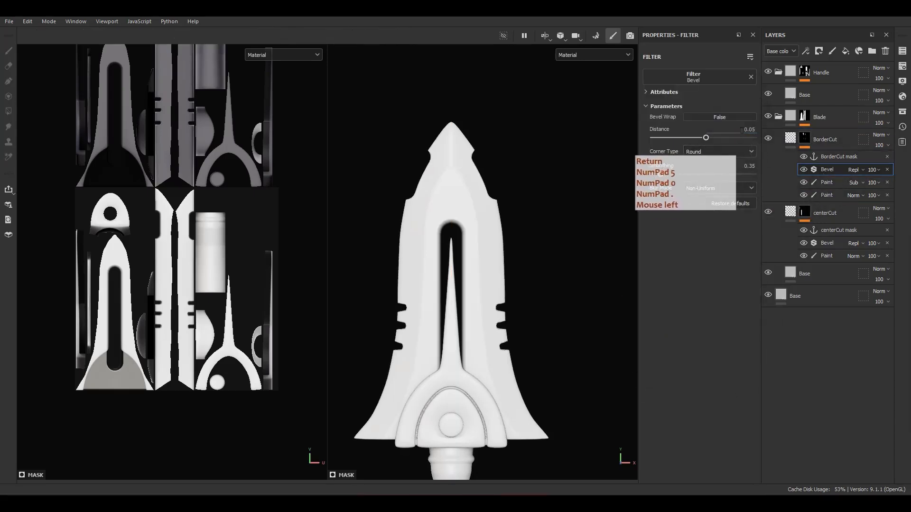
key("Return")
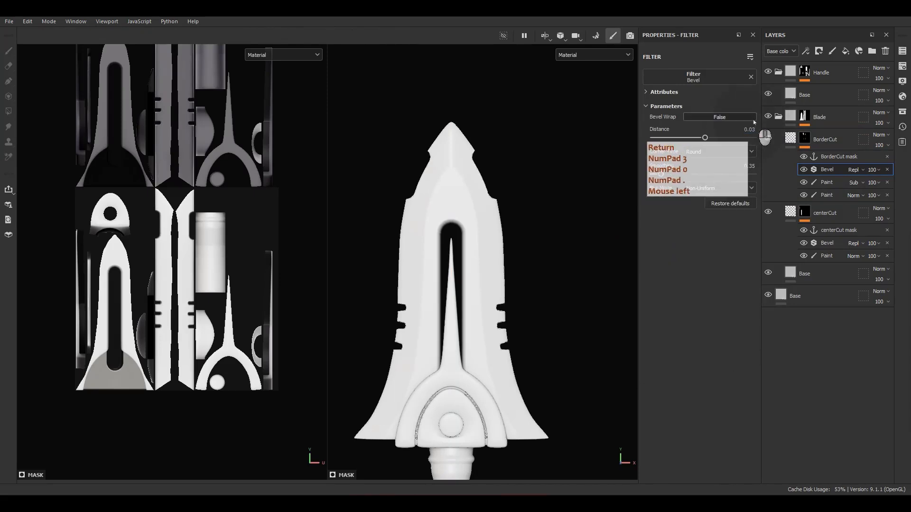
Set the Smoothing of the BorderCut mask's Bevel filter to 0.3.
mouse_move(661, 174)
left_mouse_down()
mouse_move(677, 174)
mouse_move(666, 174)
left_mouse_up()
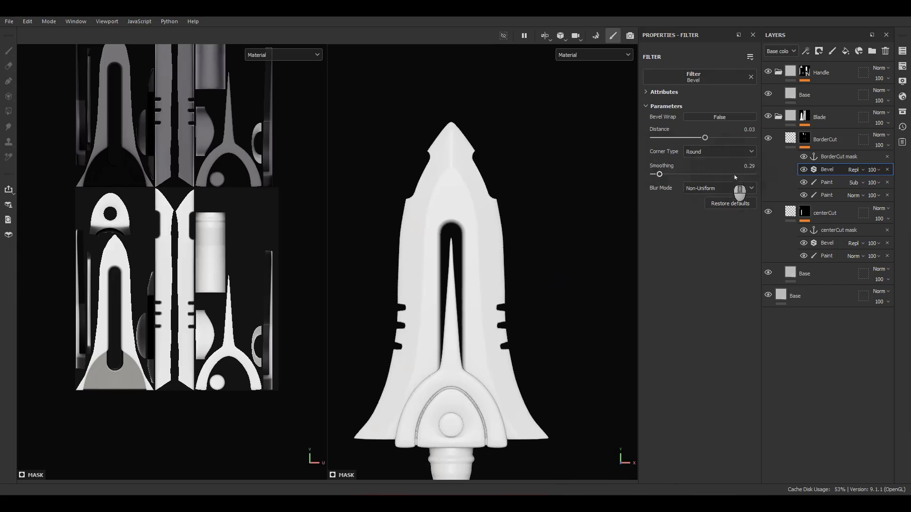
key("Return")
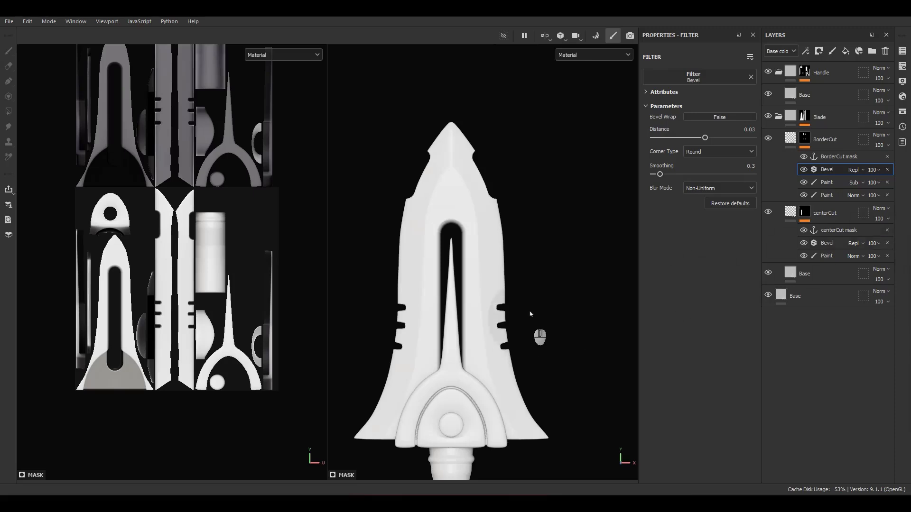
mouse_move(531, 313)
left_mouse_down("alt")
mouse_move(401, 298)
mouse_move(520, 299)
left_mouse_up("alt")
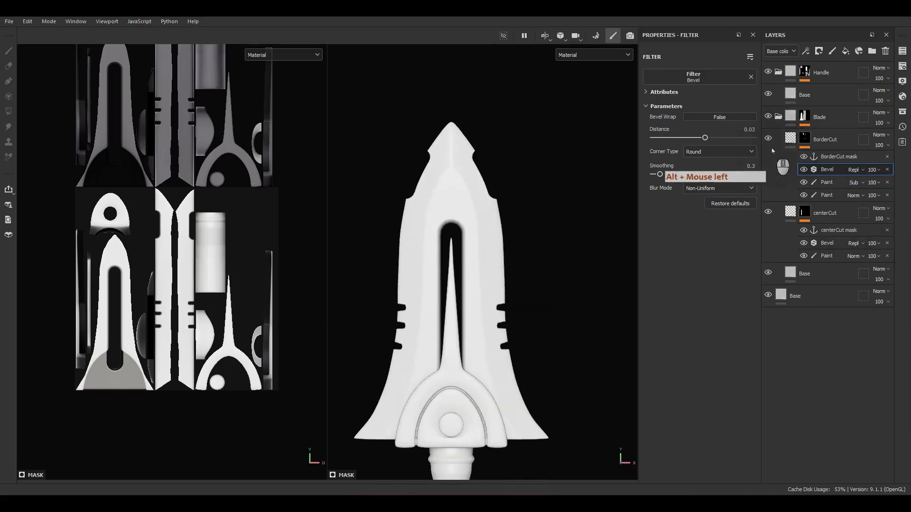
Add two fill layers above BorderCut in the Blade folder and name them Layer1 and Layer2.
left_click(788, 139)
left_click(790, 161)
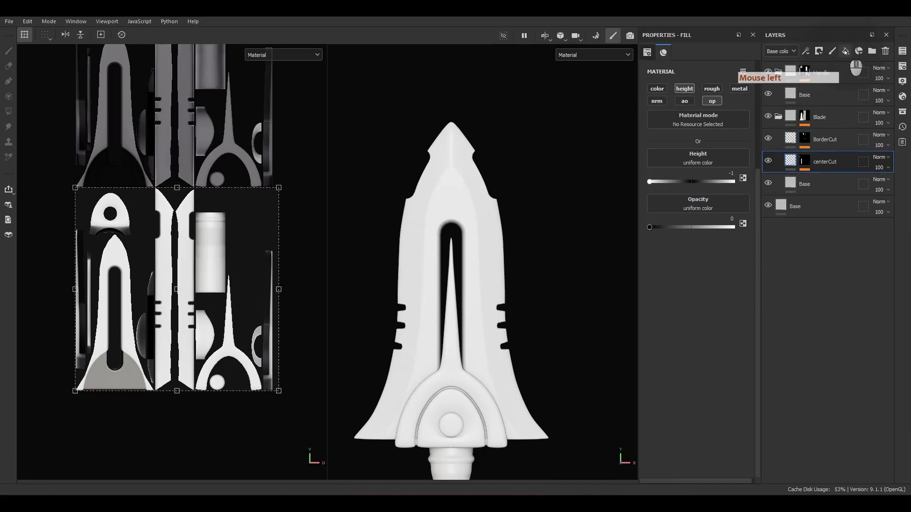
left_click(846, 50)
left_click_drag(801, 167, 812, 143)
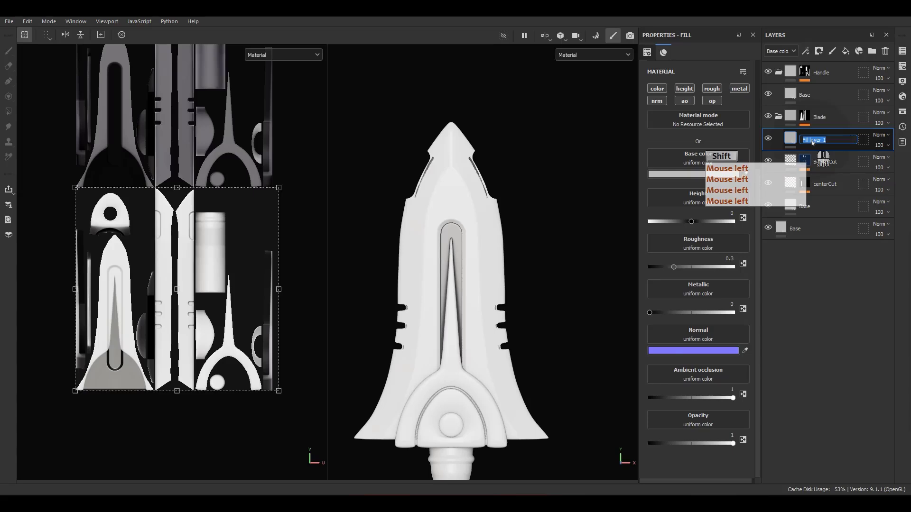
left_click(812, 142)
type("Layer1")
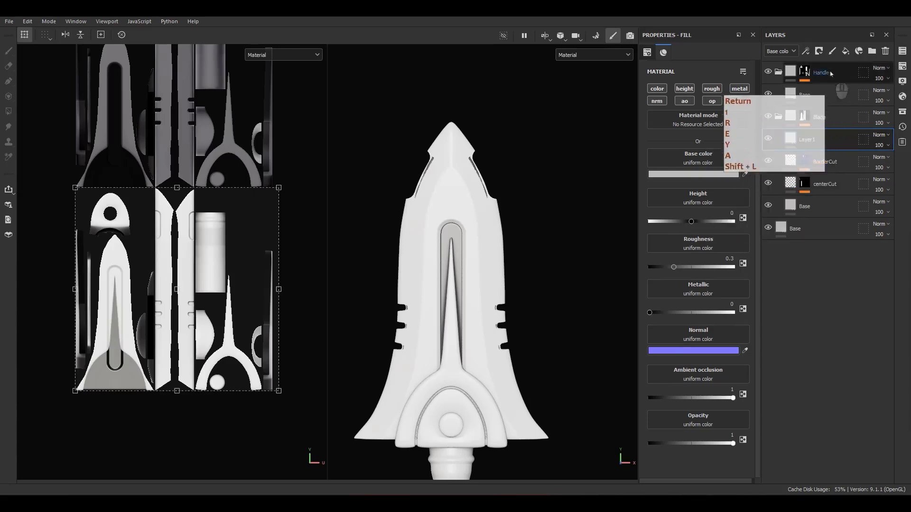
left_click(847, 51)
double_click(809, 140)
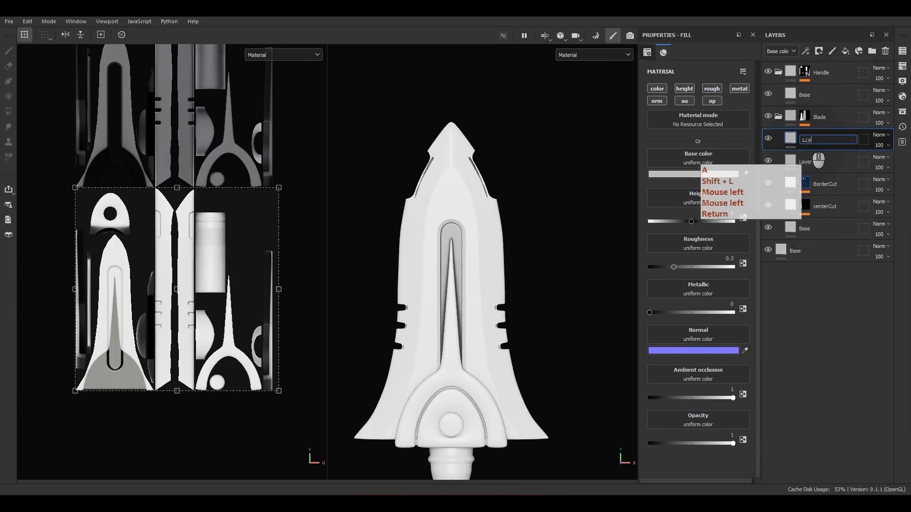
Add a third fill layer above Layer2 and name it Layer3.
left_click(859, 51)
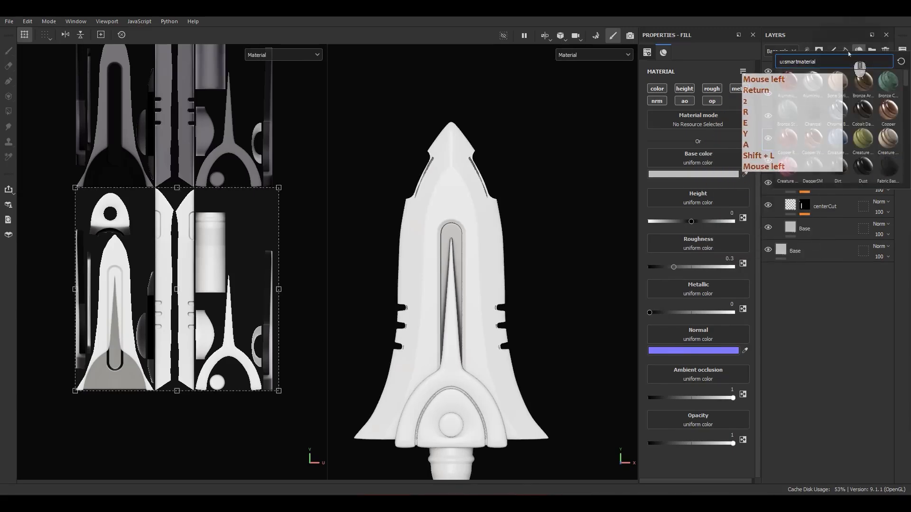
left_click(846, 51)
double_click(810, 140)
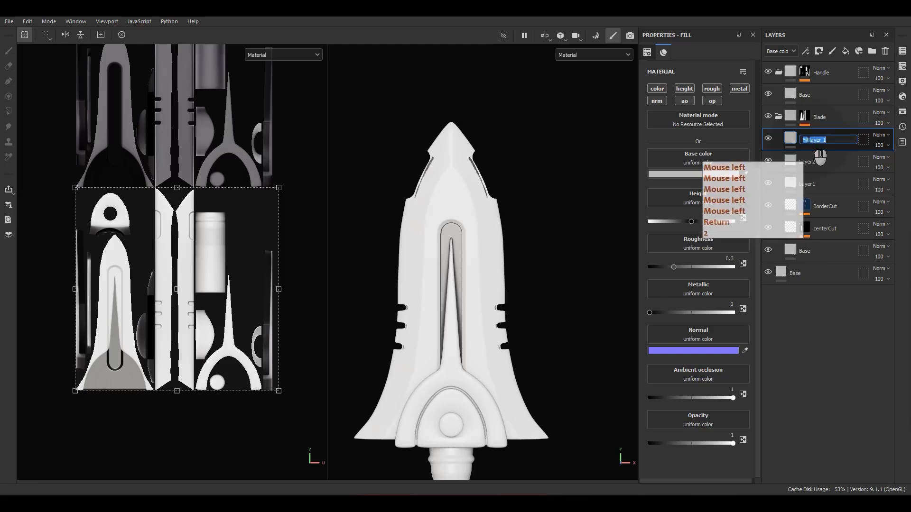
type("Layer3")
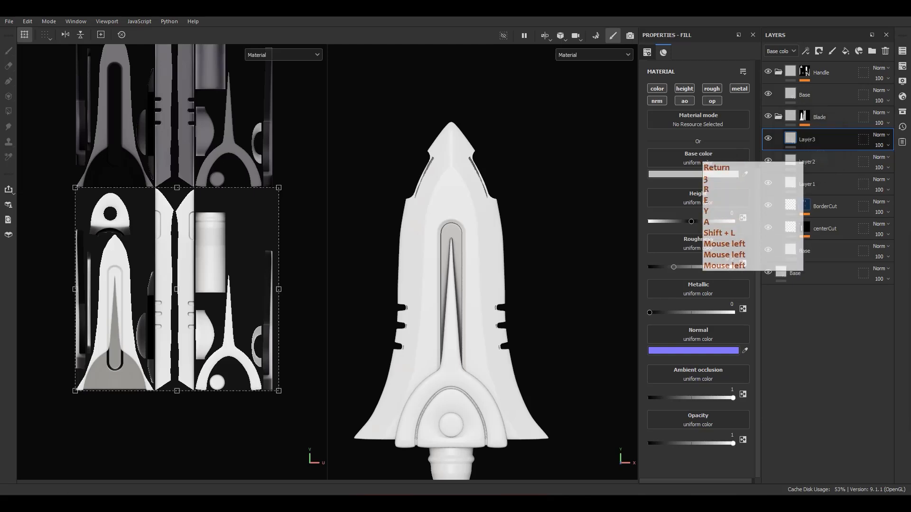
left_click_drag(592, 232, 488, 256, "alt")
scroll(478, 277, "up", 4)
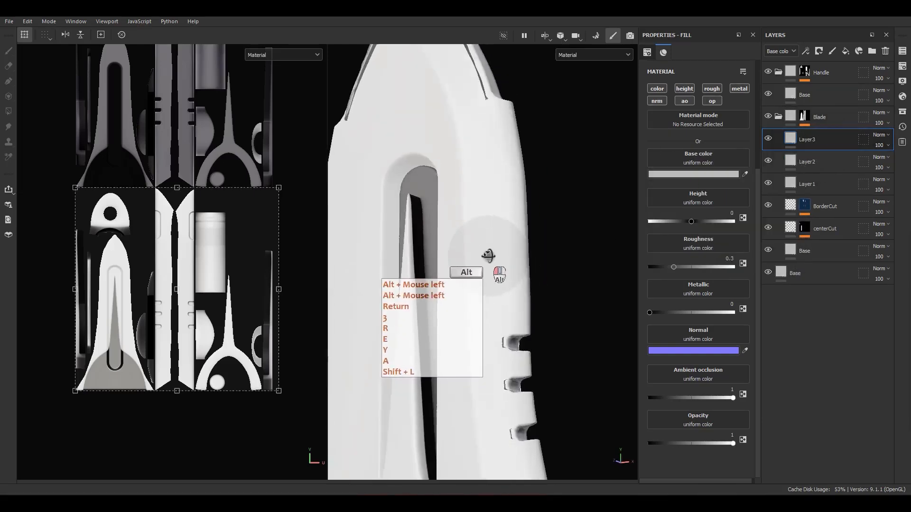
right_click_drag(489, 256, 482, 221, "alt")
middle_click_drag(482, 221, 509, 178, "alt")
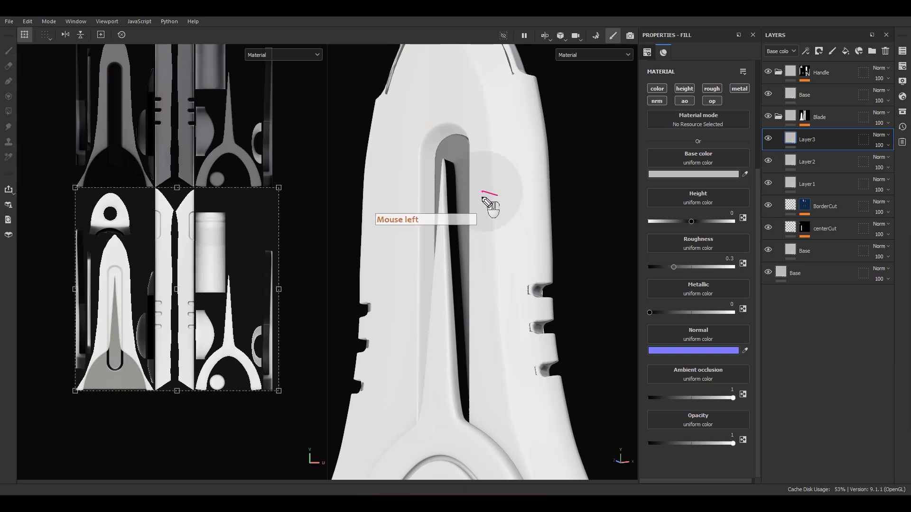
mouse_move(482, 191)
left_mouse_down()
mouse_move(496, 207)
mouse_move(481, 204)
left_mouse_up()
mouse_move(480, 204)
left_mouse_down()
mouse_move(479, 193)
mouse_move(498, 195)
mouse_move(484, 203)
mouse_move(498, 194)
mouse_move(453, 65)
left_mouse_up()
mouse_move(479, 207)
left_mouse_down()
mouse_move(492, 306)
mouse_move(479, 206)
left_mouse_up()
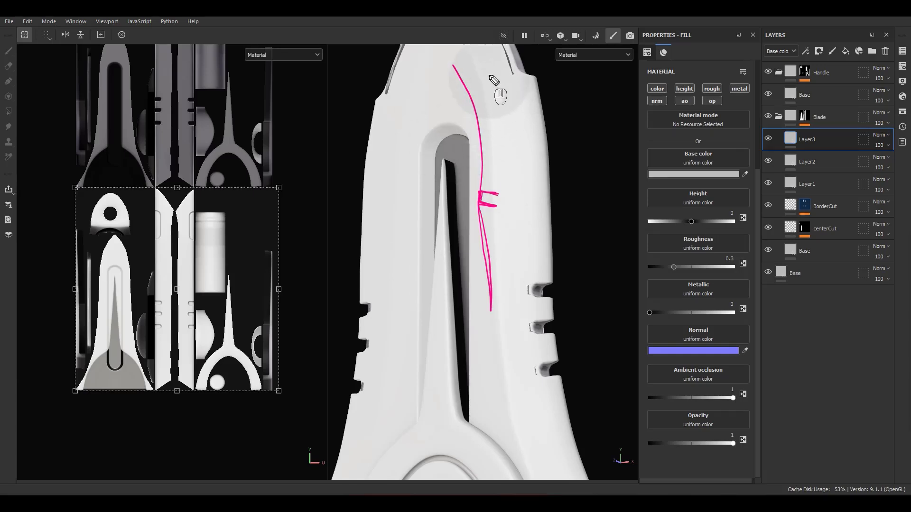
mouse_move(483, 51)
left_mouse_down()
mouse_move(513, 216)
mouse_move(519, 316)
mouse_move(549, 419)
left_mouse_up()
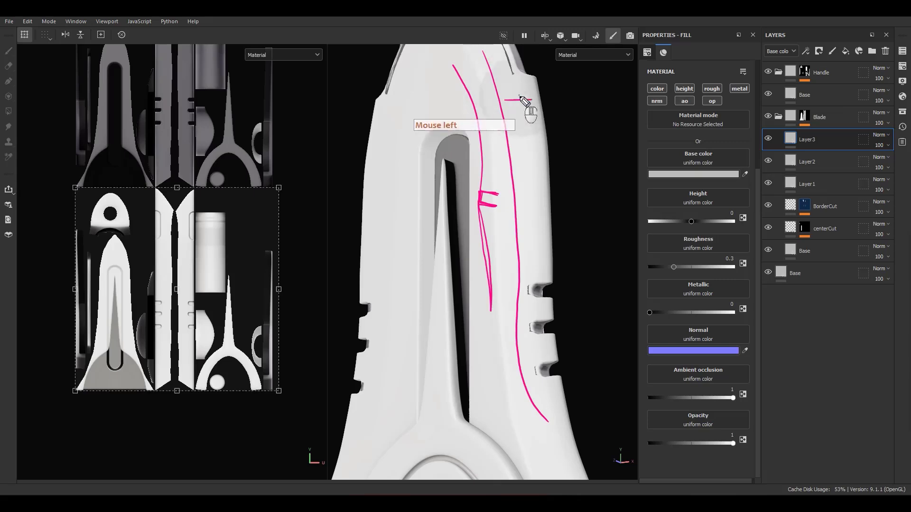
left_click_drag(519, 95, 519, 106)
mouse_move(515, 146)
left_mouse_down()
mouse_move(534, 151)
mouse_move(538, 174)
left_mouse_up()
left_click_drag(532, 169, 531, 176)
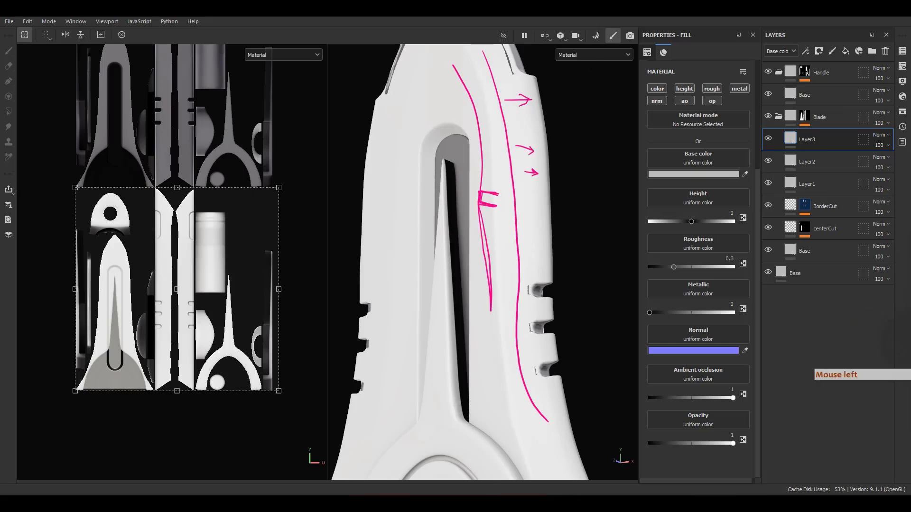
left_click(910, 284)
Delete the Layer3 fill layer from the Blade folder.
left_click(886, 55)
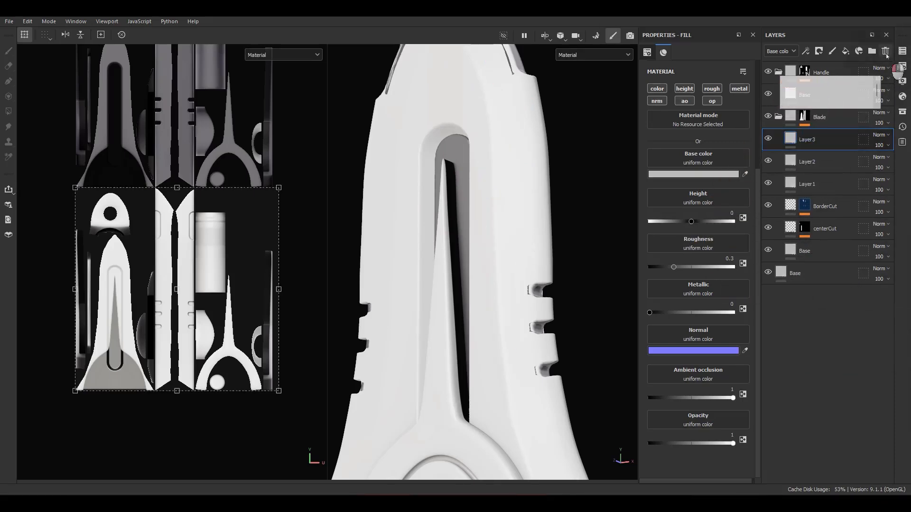
scroll(476, 257, "down", 5)
left_click_drag(498, 271, 500, 283, "alt+shift")
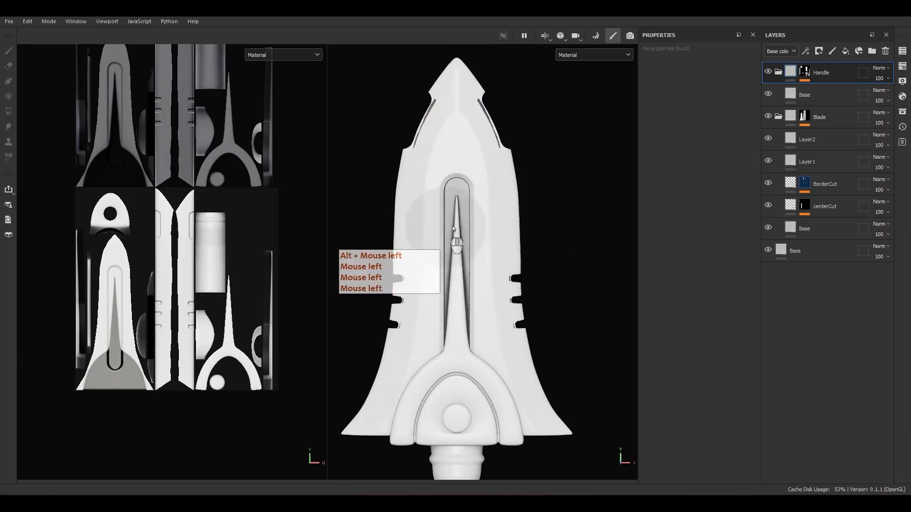
left_click_drag(453, 229, 523, 154, "alt")
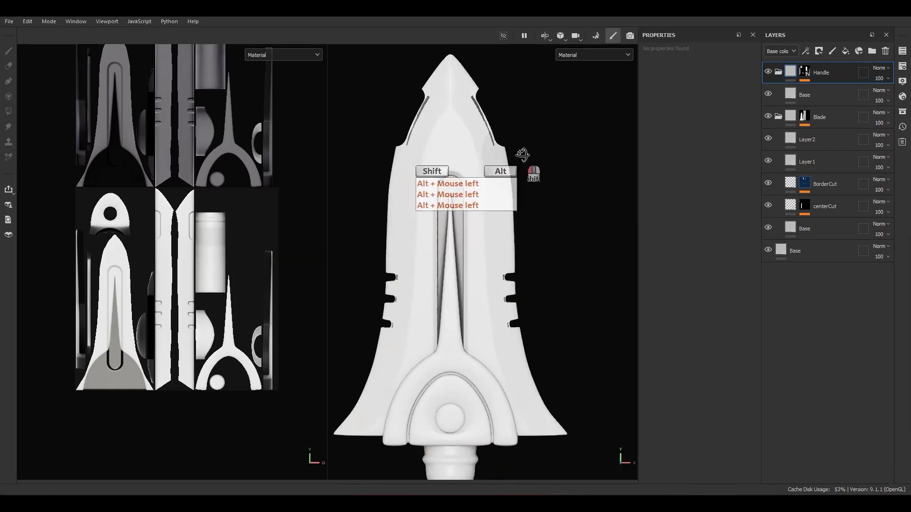
Rename the two new fill layers, Layer1 as level1 and Layer2 as Level2.
double_click(813, 163)
type("le")
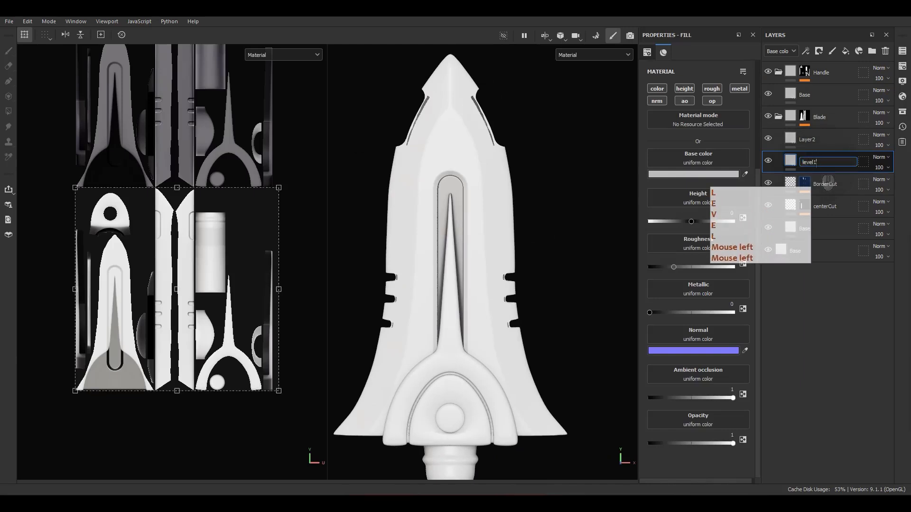
type("vel1")
key("Return")
double_click(812, 141)
type("L")
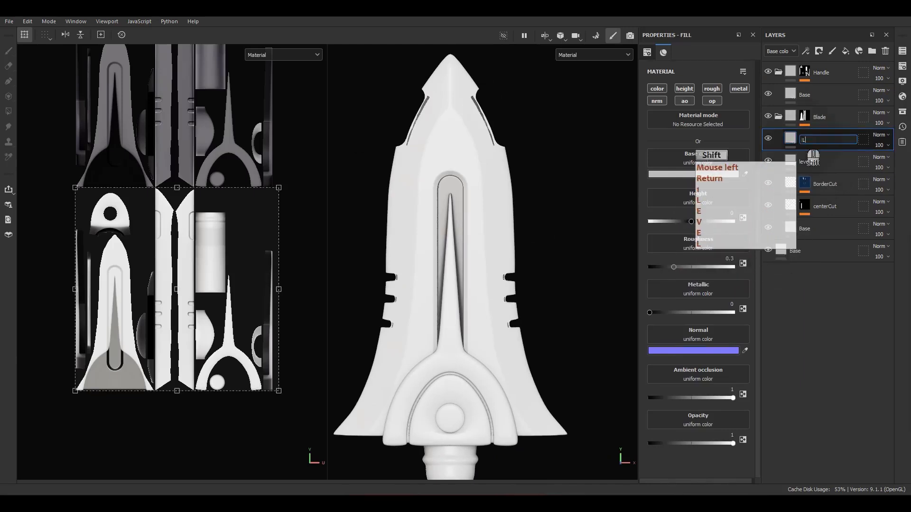
type("Evel")
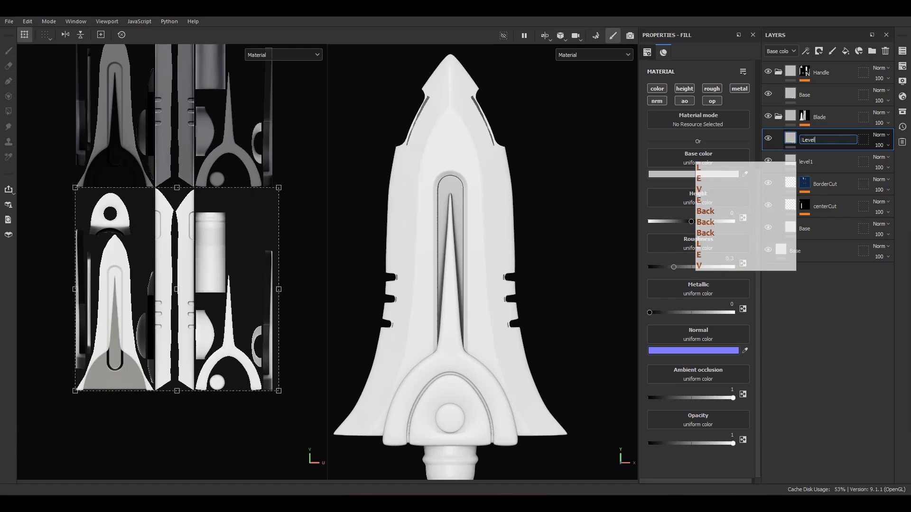
Restrict both the Level2 and level1 fill layers to the height channel only.
left_click(685, 88, "alt")
left_click(802, 162)
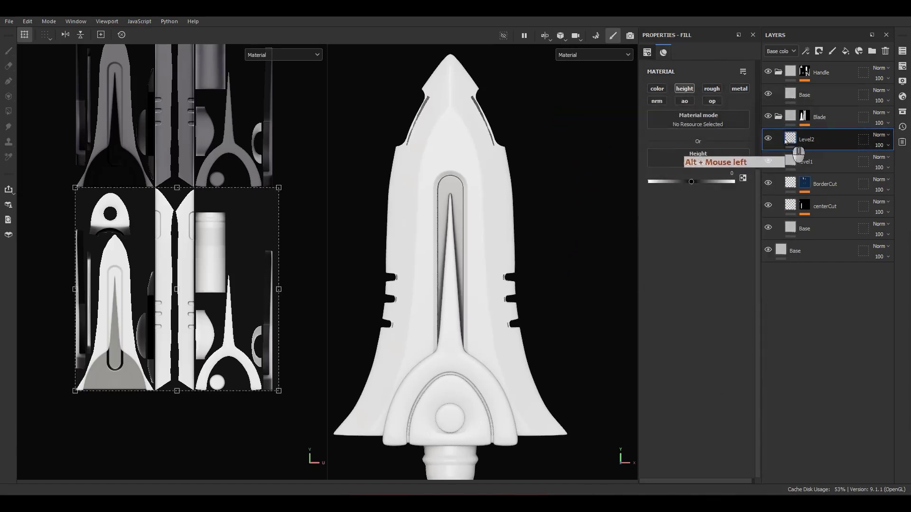
left_click(685, 89, "alt")
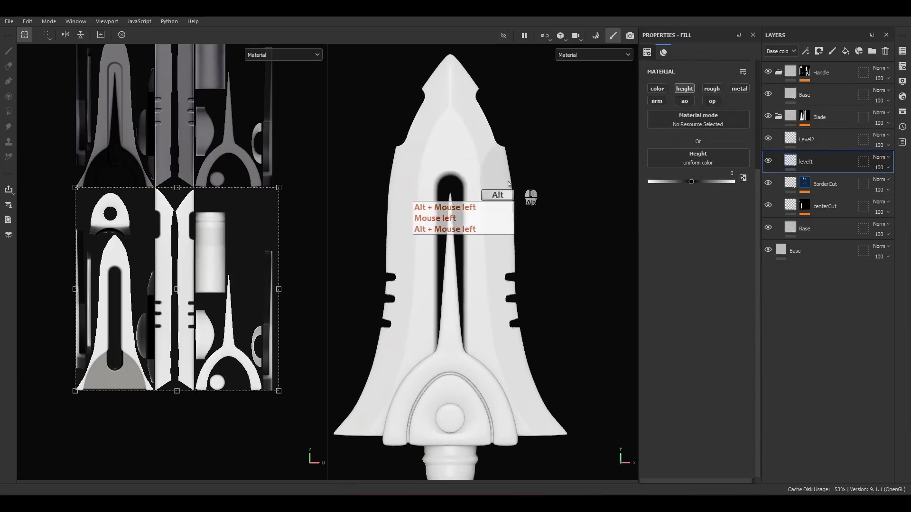
mouse_move(510, 179)
left_mouse_down("alt")
mouse_move(396, 177)
mouse_move(506, 177)
left_mouse_up("alt")
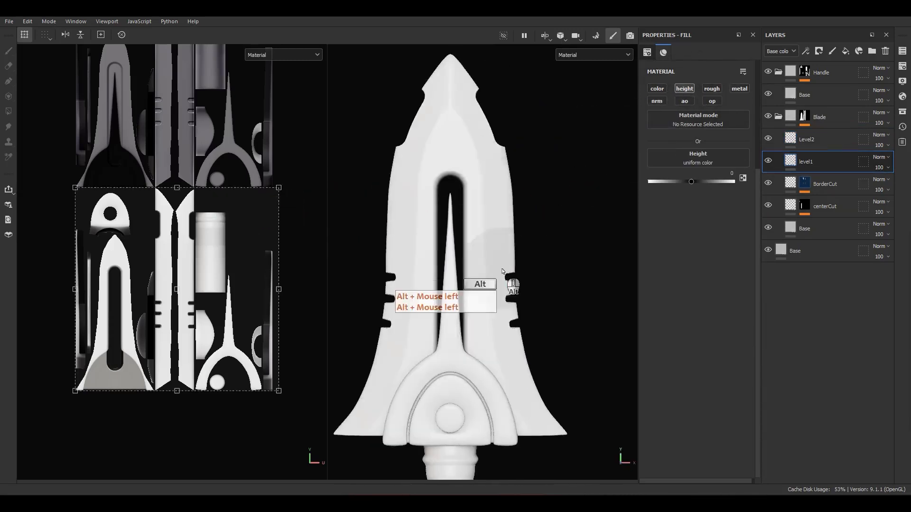
middle_click_drag(485, 294, 485, 247, "alt")
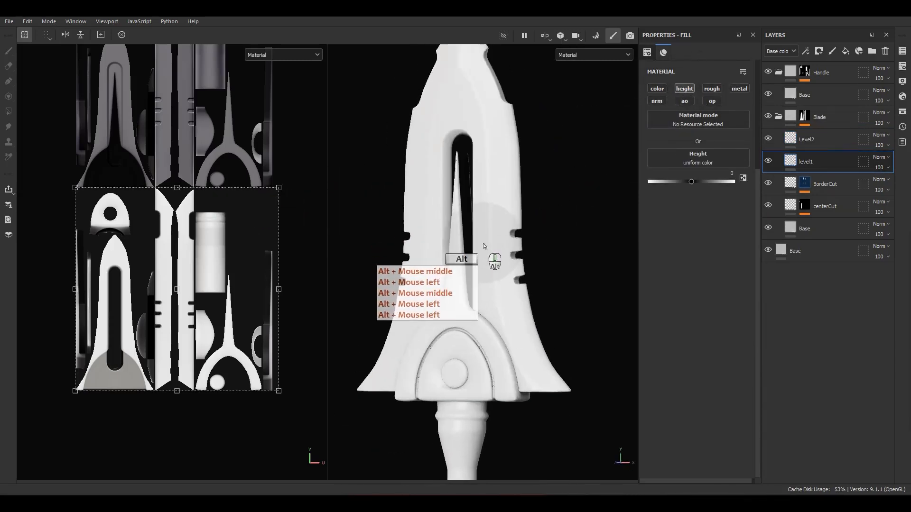
Add a black mask to the level1 layer and set the layer's Height to 0.3989.
right_click(817, 166)
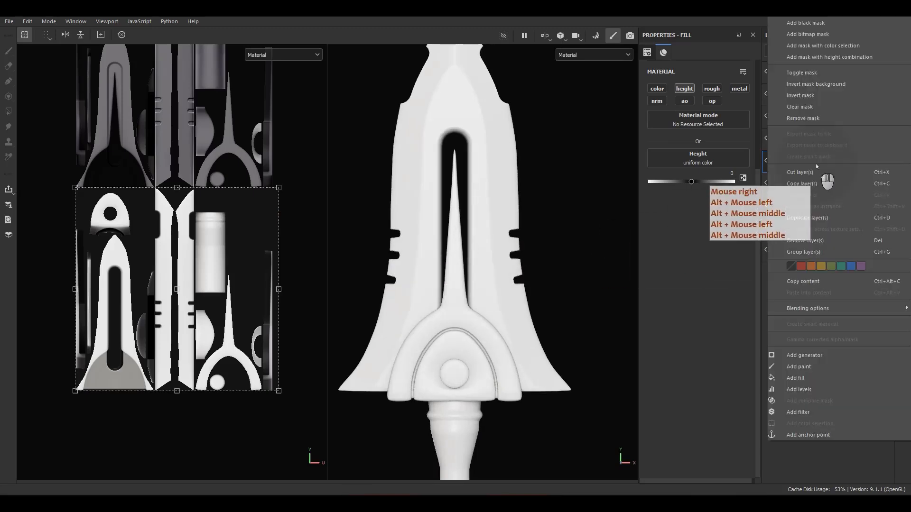
left_click(818, 25)
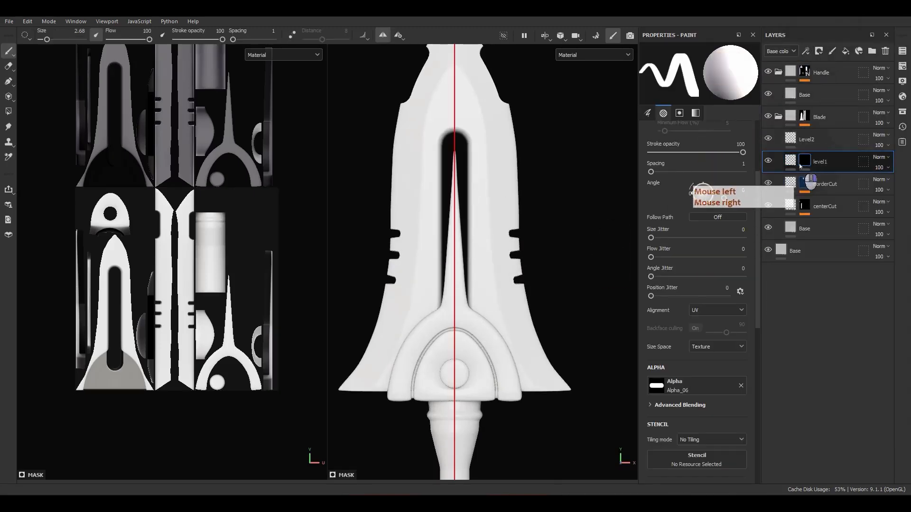
right_click(800, 167)
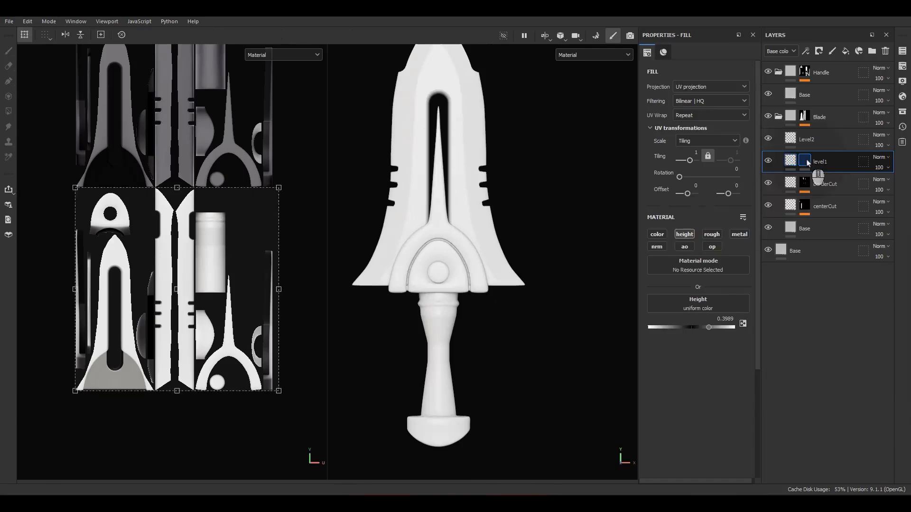
Add a fill effect to the level1 mask and set its grayscale value to 1.
right_click(807, 162)
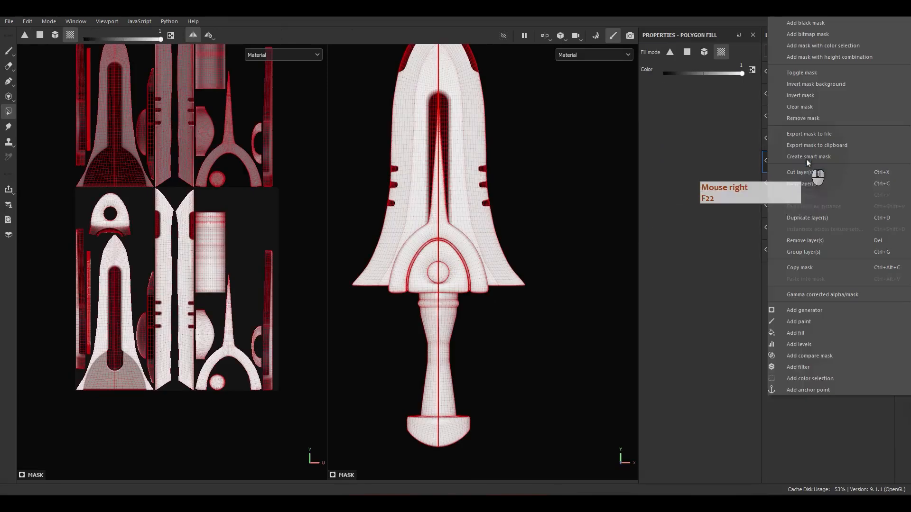
left_click(793, 335)
left_click_drag(610, 292, 528, 281, "alt")
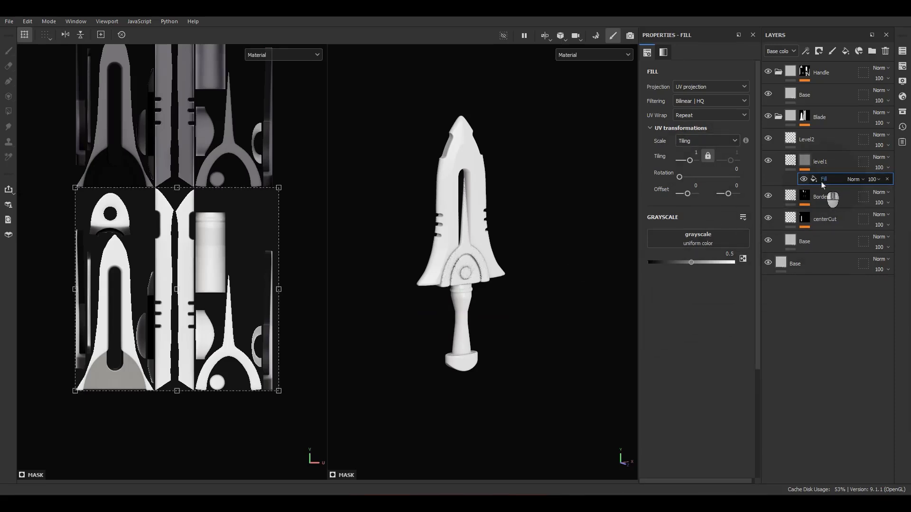
left_click_drag(699, 264, 743, 269)
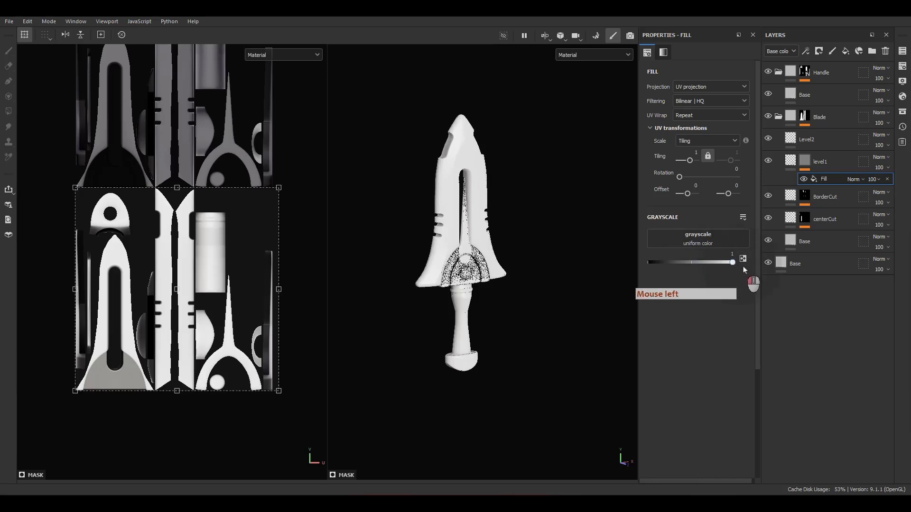
Set the level1 mask fill to planar projection, cropped to shape, with UV wrap set to None.
scroll(444, 209, "up", 4)
middle_click_drag(497, 191, 500, 235, "alt")
left_click_drag(499, 234, 536, 226, "alt")
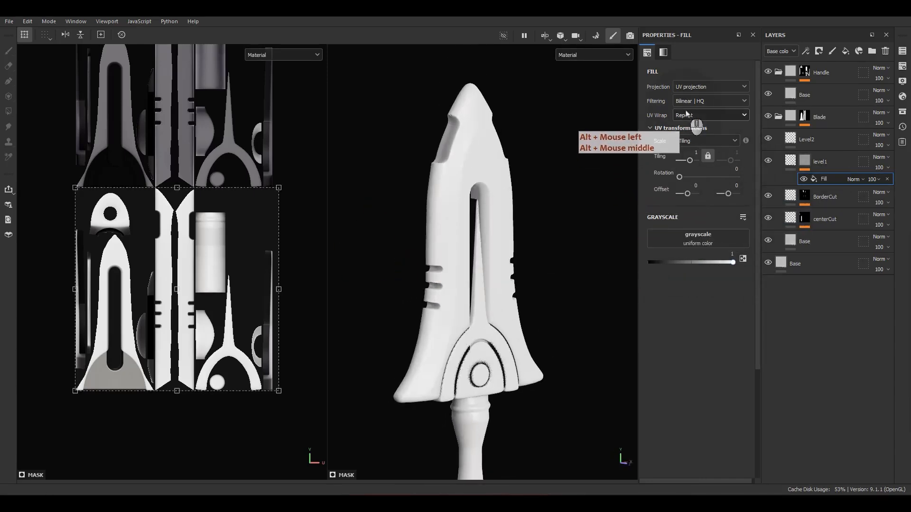
left_click(677, 88)
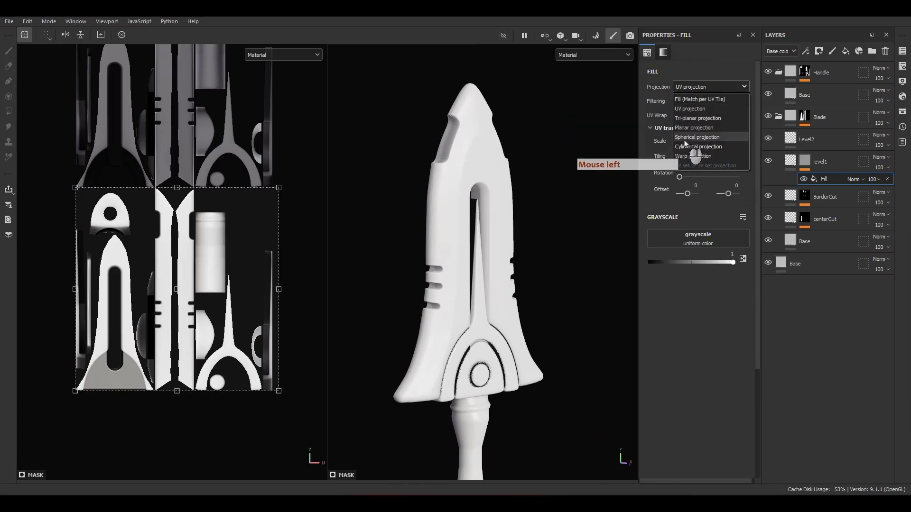
left_click(694, 128)
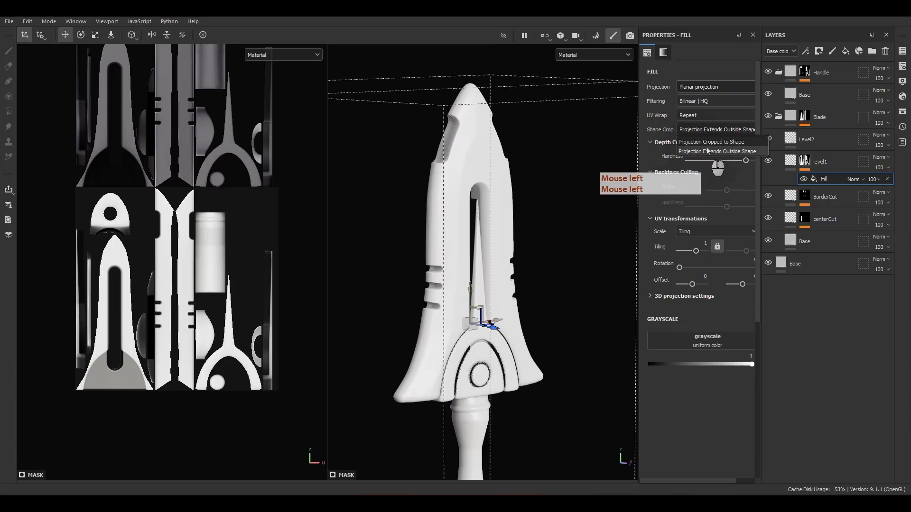
left_click(702, 143)
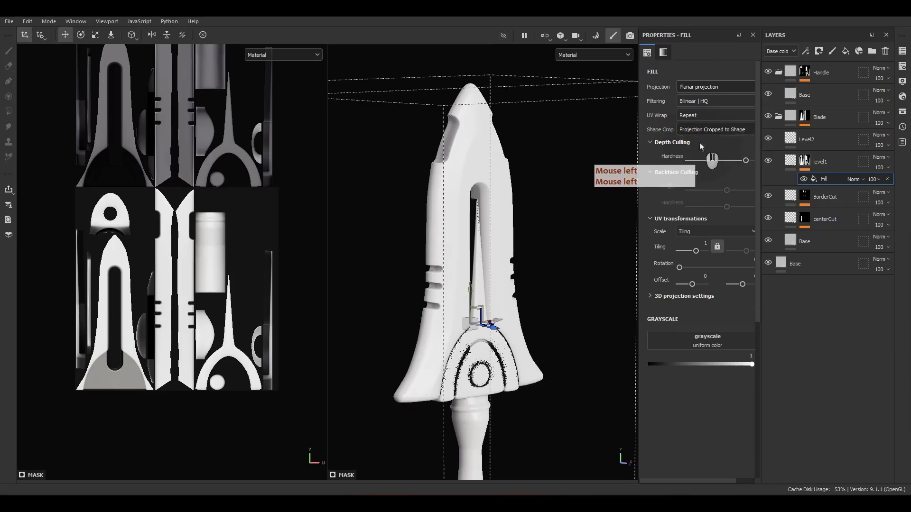
left_click(693, 118)
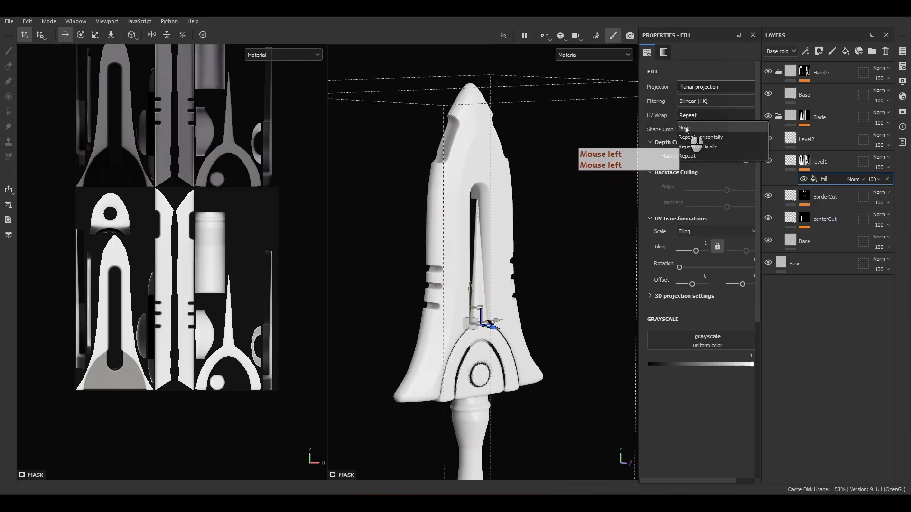
left_click(684, 128)
Display the level1 mask and move the projection plane along its depth axis onto the front of the sword.
mouse_move(468, 261)
left_mouse_down("alt")
mouse_move(503, 287)
mouse_move(531, 282)
mouse_move(646, 314)
mouse_move(471, 278)
left_mouse_up("alt")
left_click(804, 162, "alt")
scroll(544, 267, "down", 3)
key("r")
left_click(567, 288)
scroll(526, 275, "up", 2)
key("w")
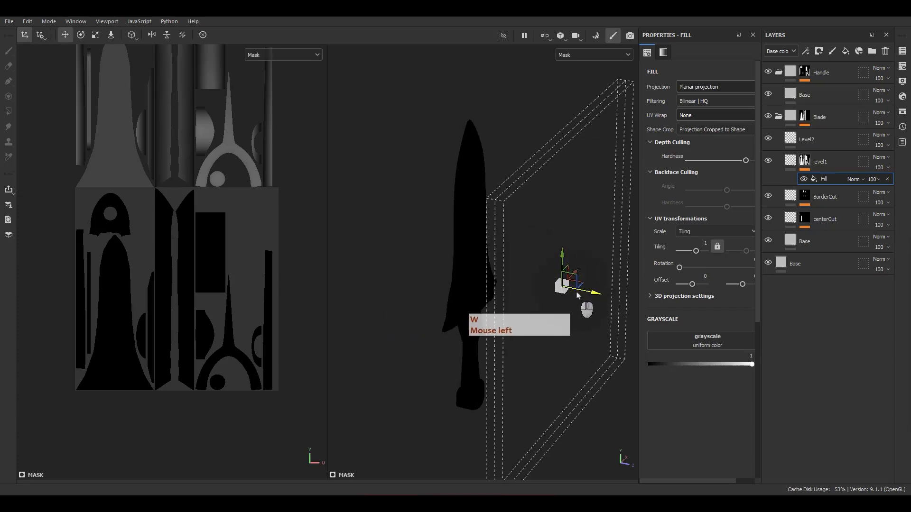
left_click_drag(580, 296, 570, 253)
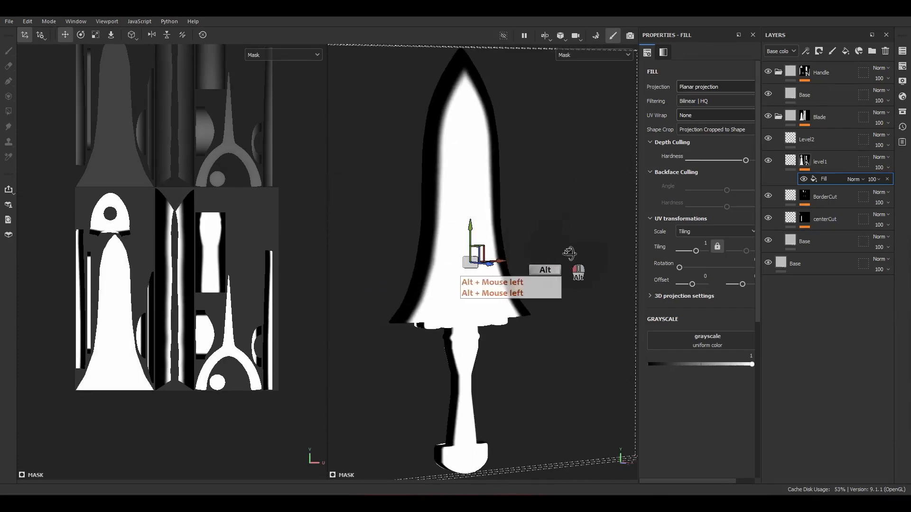
Raise the level1 layer's height to about 0.55.
left_click(792, 163)
left_click_drag(518, 206, 580, 174, "alt")
scroll(580, 174, "up", 2)
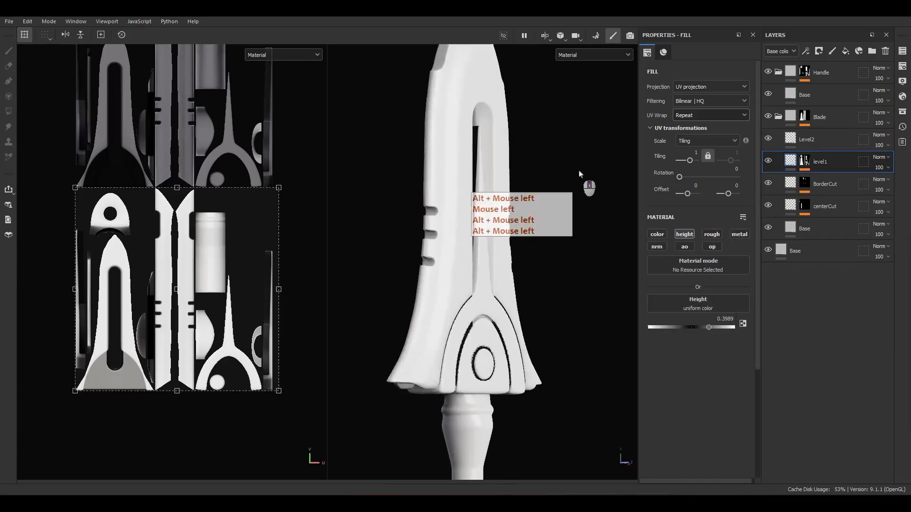
scroll(580, 175, "up", 2)
left_click(790, 161)
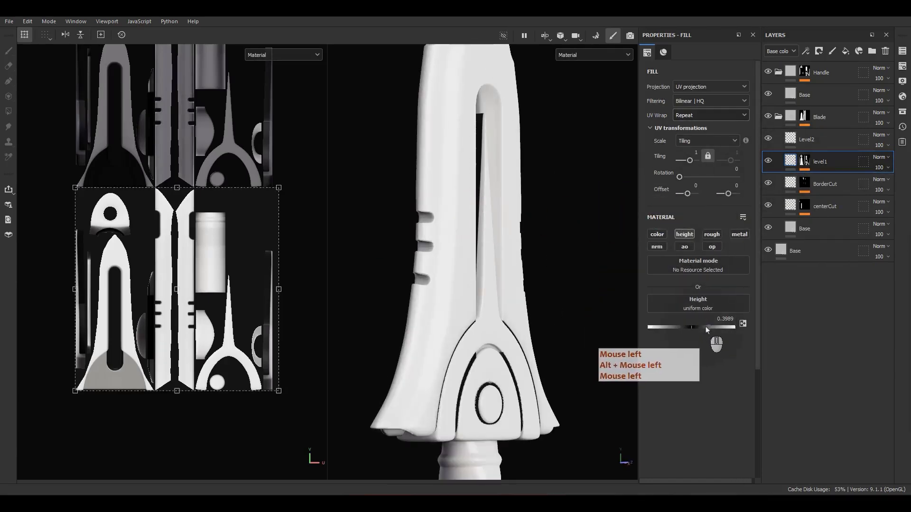
mouse_move(706, 329)
left_mouse_down()
mouse_move(728, 328)
mouse_move(717, 329)
left_mouse_up()
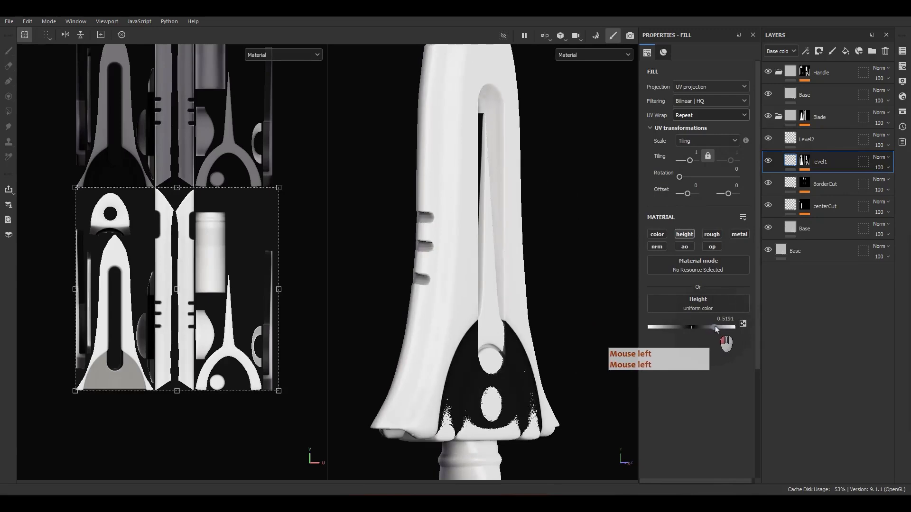
Add a Histogram Scan filter above the fill in the level1 mask.
left_click_drag(569, 319, 486, 347, "alt")
middle_click_drag(542, 244, 488, 388, "alt")
left_click_drag(488, 387, 414, 316, "alt")
left_click(805, 163, "alt")
left_click(826, 182)
right_click(825, 180)
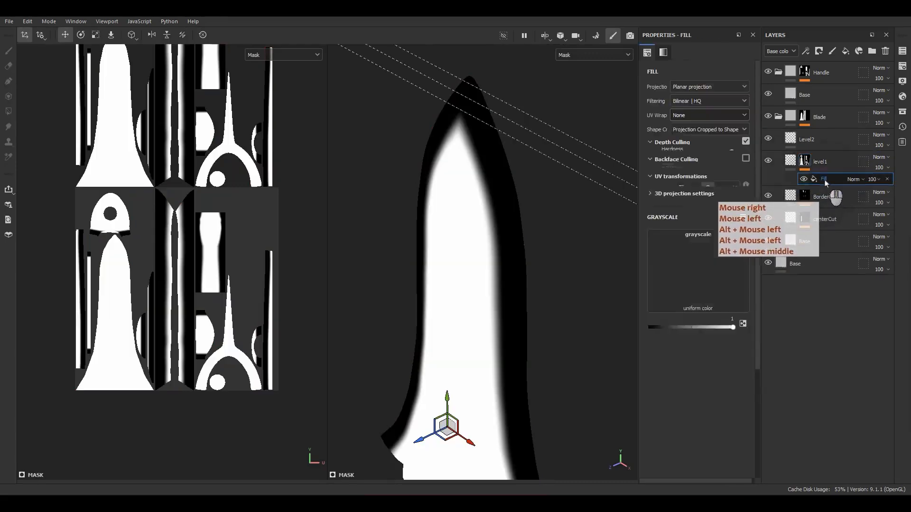
left_click(808, 371)
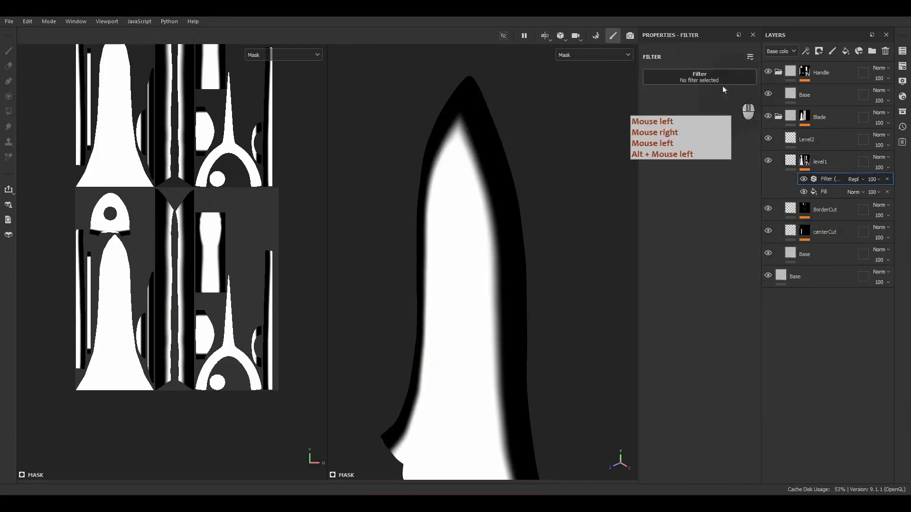
left_click(702, 77)
type("hi")
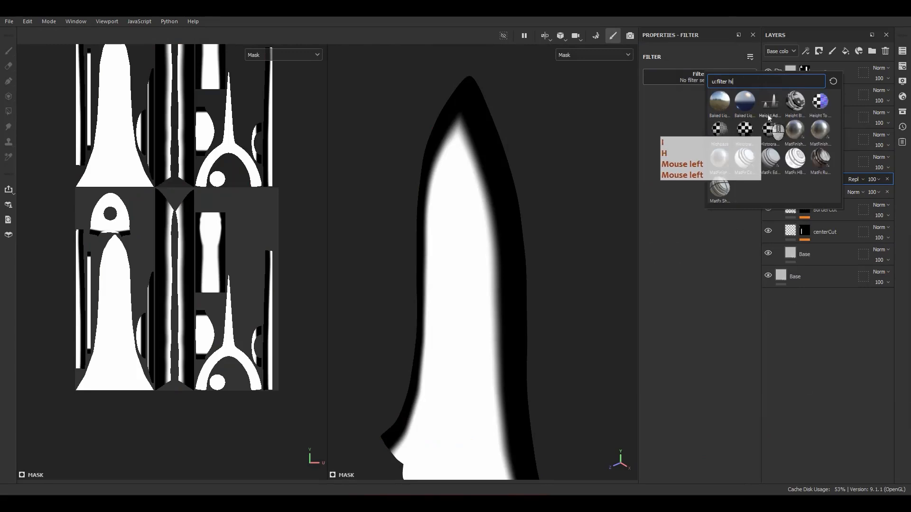
type("s")
left_click(770, 102)
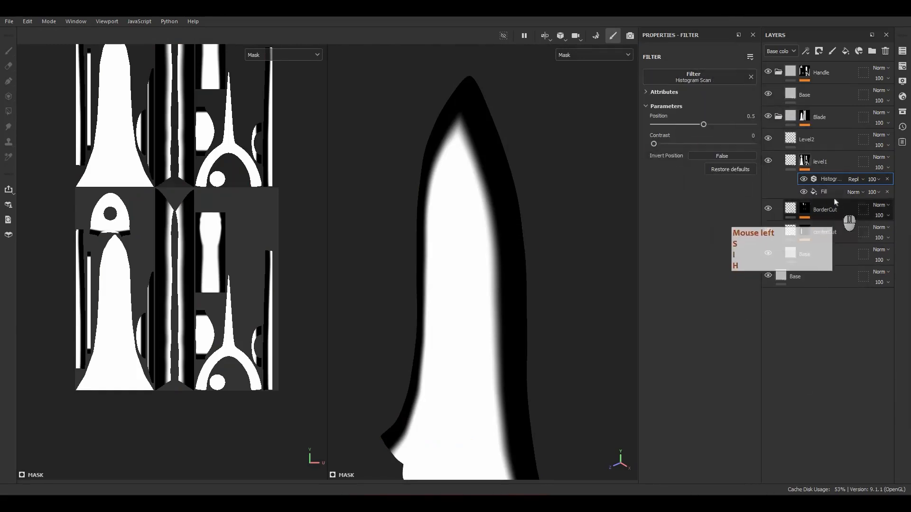
Set the Histogram Scan contrast to 0.44, keeping its position at 0.5.
left_click_drag(663, 145, 699, 147)
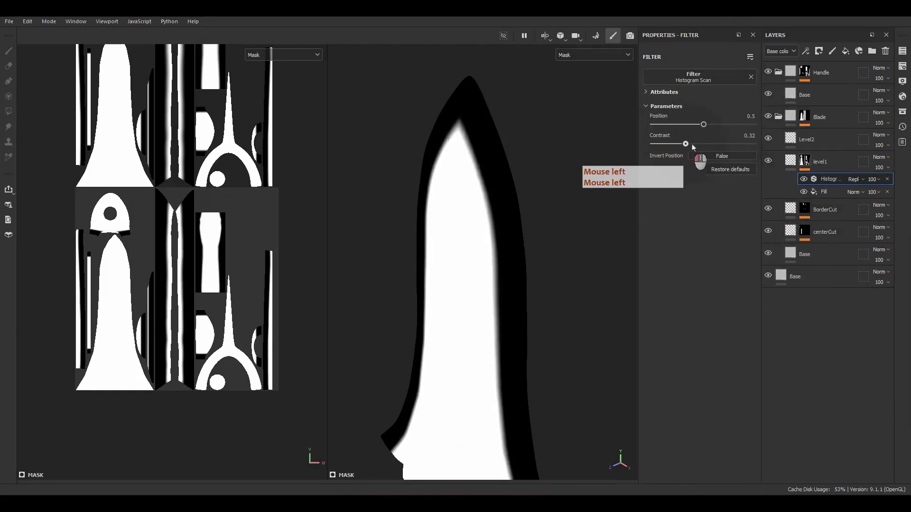
left_click(690, 144)
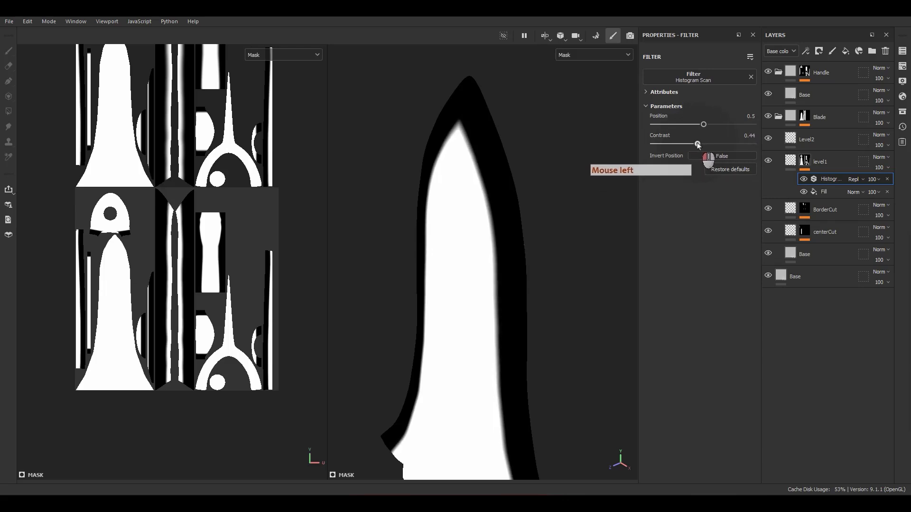
left_click(703, 125)
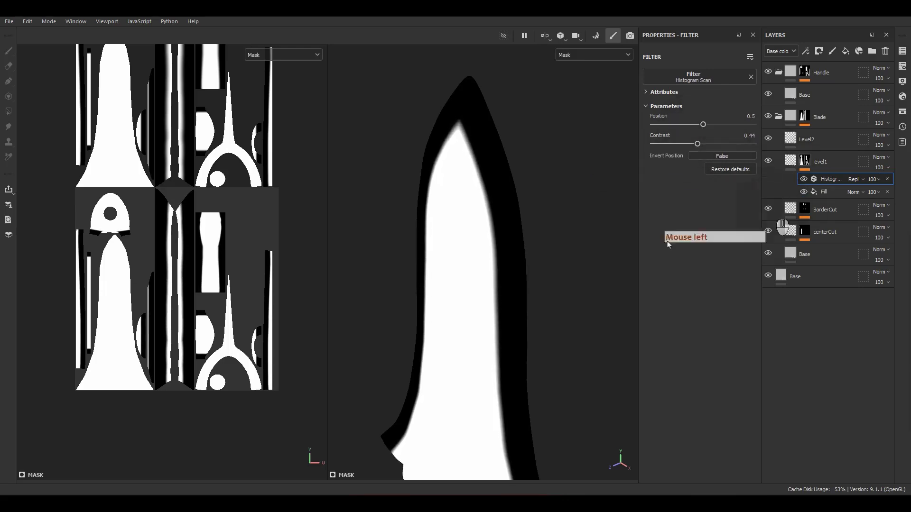
middle_click_drag(474, 209, 494, 106, "alt")
left_click_drag(496, 104, 605, 122, "alt")
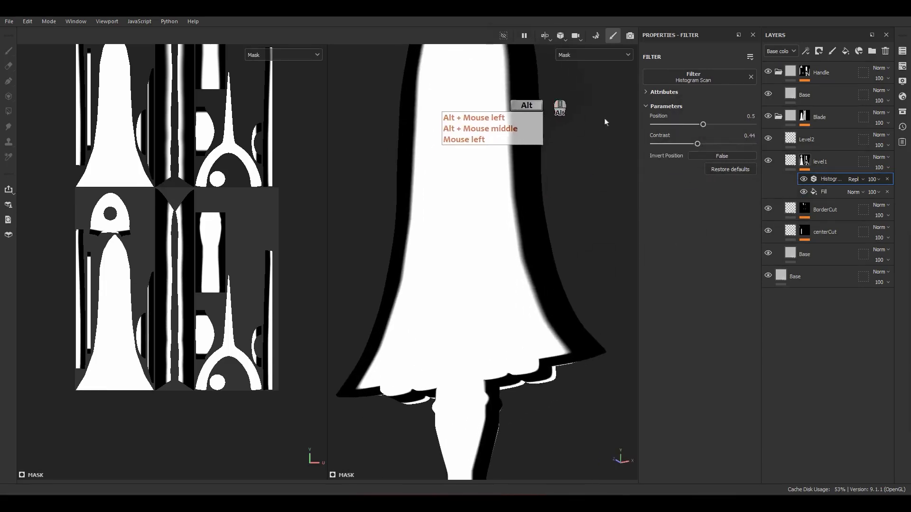
Nudge the planar projection of the level1 mask fill slightly along its depth axis to refine the bevel on the blade.
left_click(822, 191)
left_click_drag(570, 284, 643, 291, "alt")
middle_click_drag(493, 188, 505, 235, "alt")
left_click_drag(505, 235, 550, 259, "alt")
middle_click_drag(583, 265, 560, 204, "alt")
left_click_drag(559, 204, 480, 180, "alt")
right_click_drag(479, 180, 495, 103, "alt")
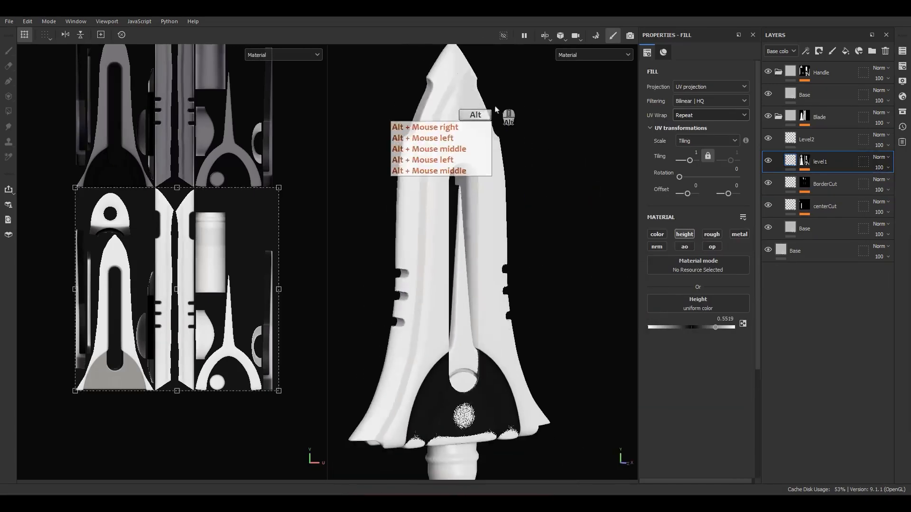
left_click_drag(495, 103, 527, 133, "alt")
left_click(805, 164)
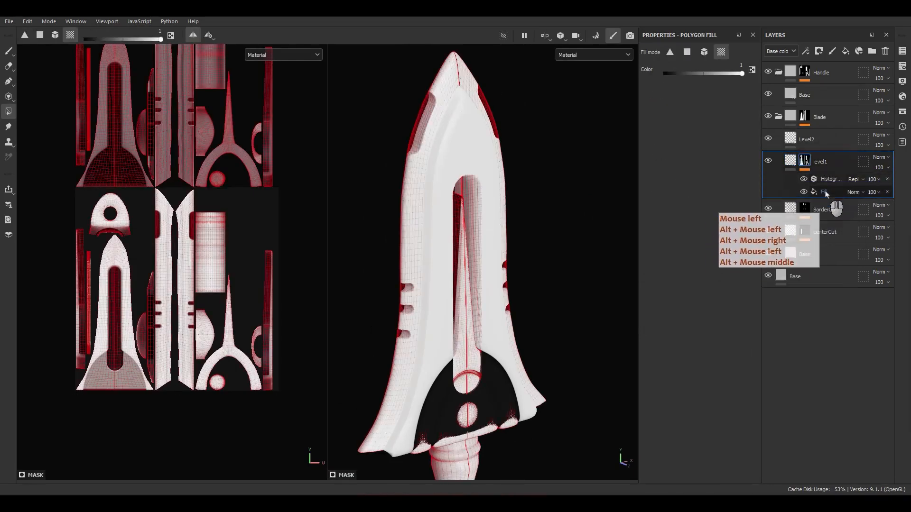
left_click(824, 192)
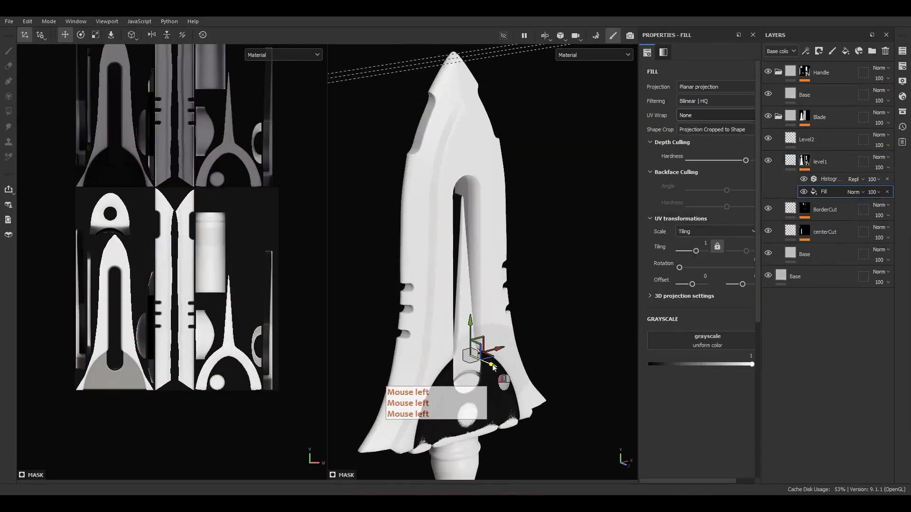
left_click_drag(492, 367, 495, 368)
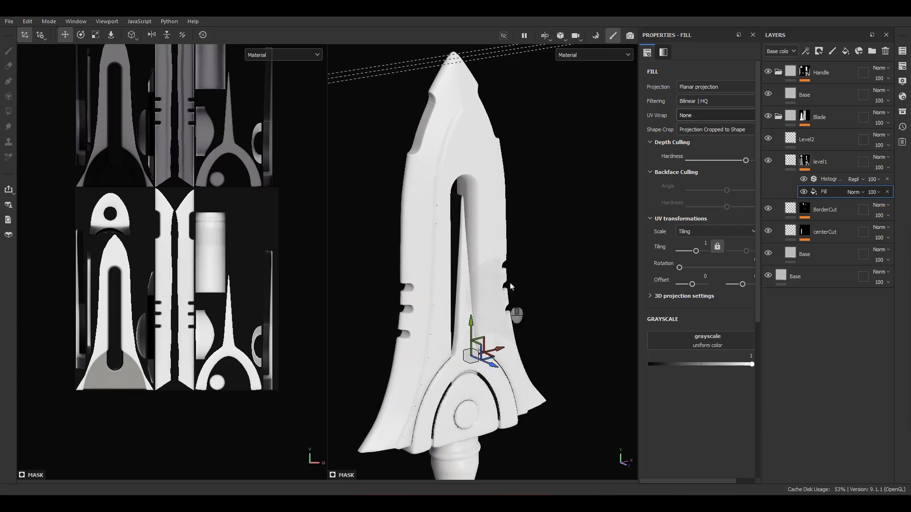
Rotate the environment lighting to bring out the blade's relief, and set the level1 layer's height to 0.2.
mouse_move(510, 287)
left_mouse_down("alt")
mouse_move(442, 236)
mouse_move(497, 238)
left_mouse_up("alt")
mouse_move(497, 237)
right_mouse_down("shift")
mouse_move(464, 233)
mouse_move(472, 220)
right_mouse_up("shift")
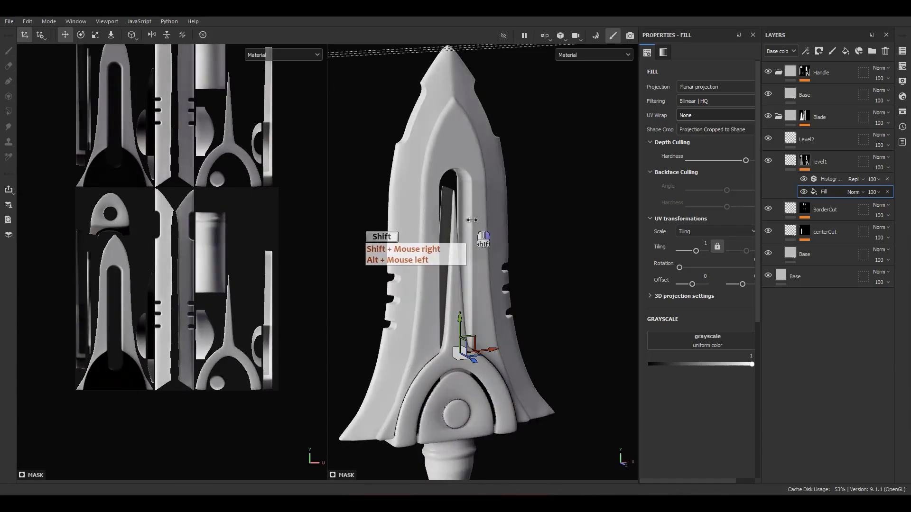
left_click_drag(472, 220, 379, 237, "alt")
double_click(790, 161)
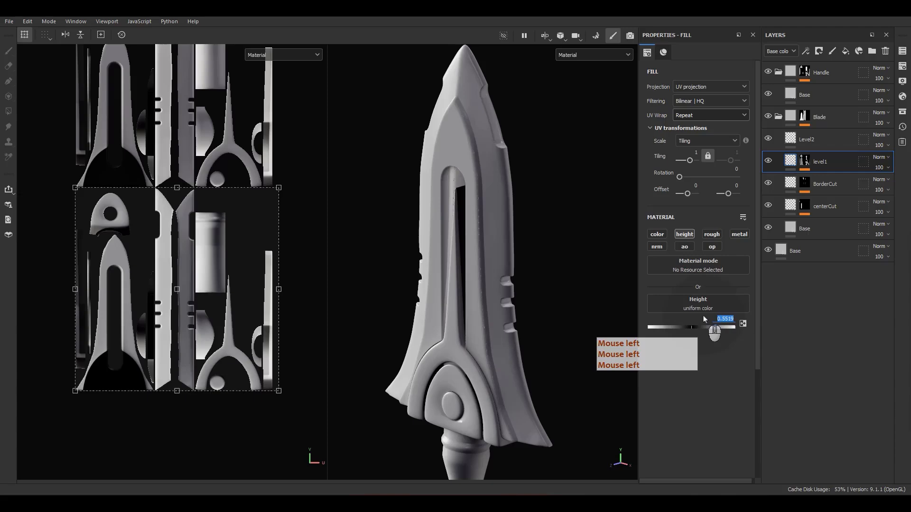
type(".2")
key("Return")
left_click_drag(481, 240, 522, 229, "alt")
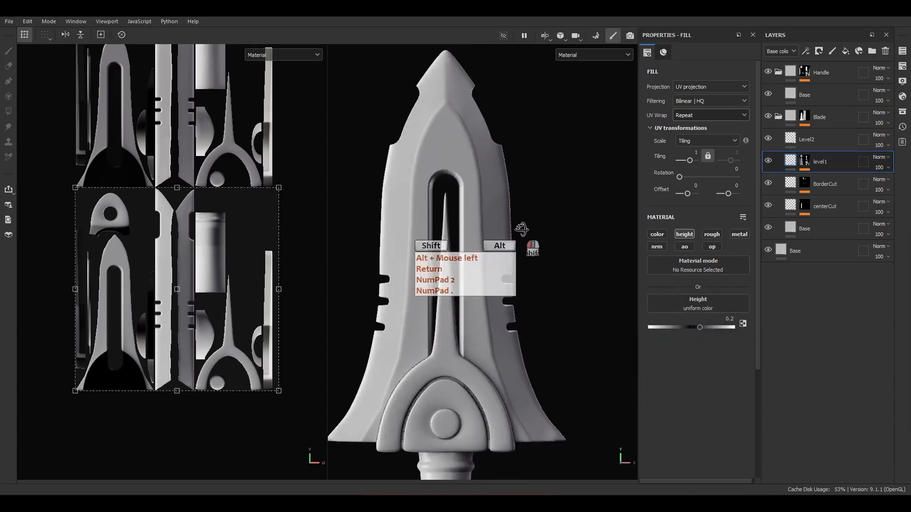
Add a fill above the Histogram Scan in the level1 mask and assign it the centerCut mask anchor point.
left_click(804, 162, "alt")
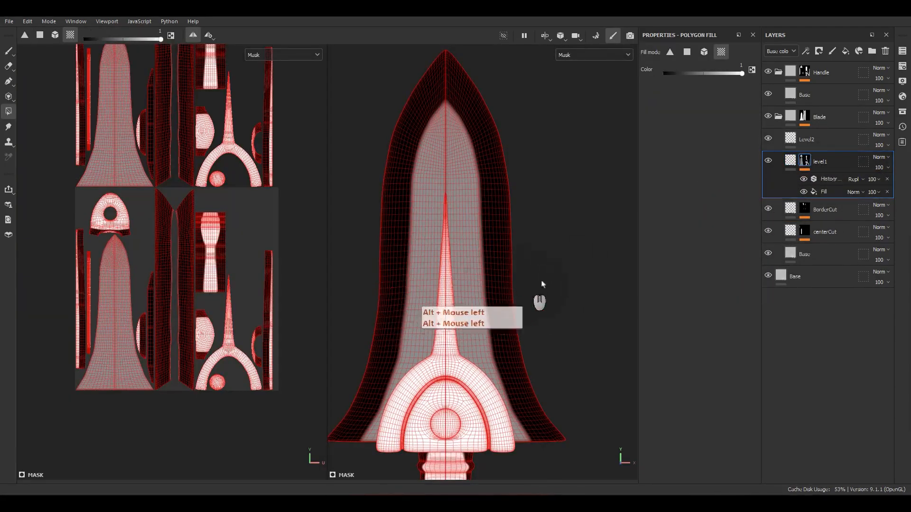
left_click(828, 179)
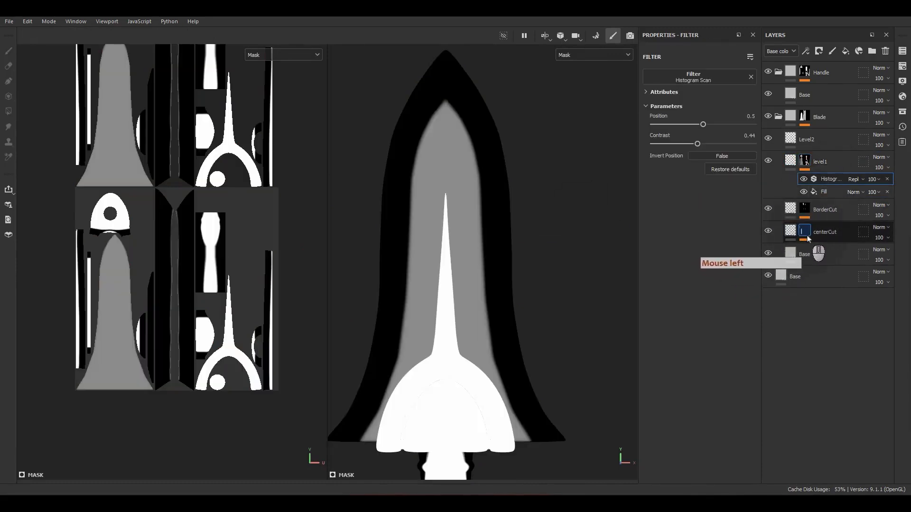
right_click(826, 182)
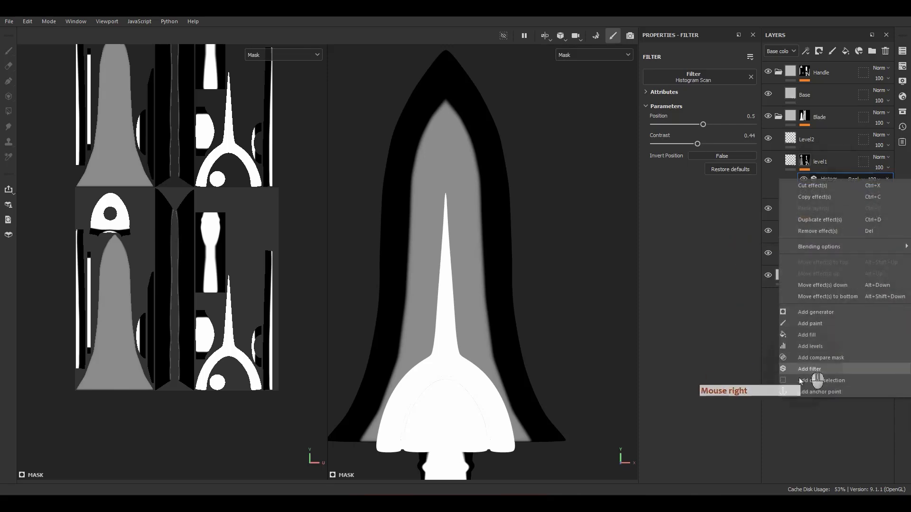
left_click(810, 339)
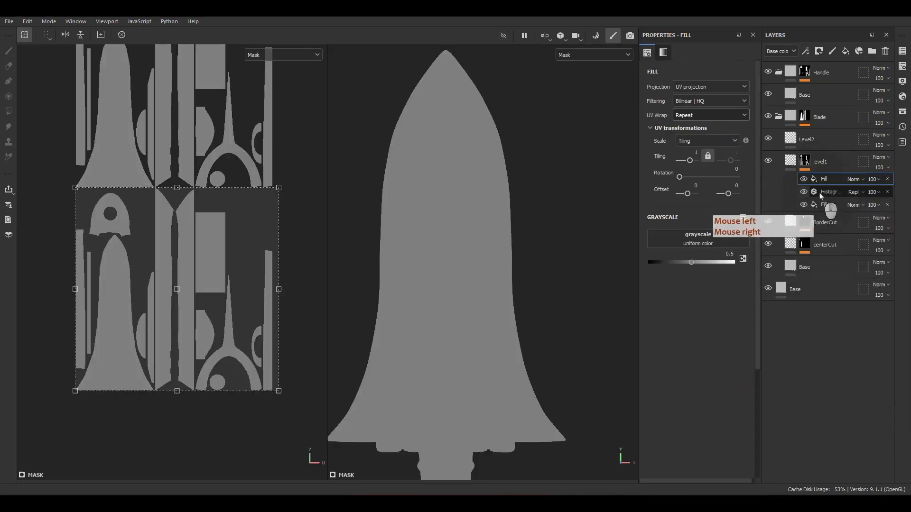
left_click(698, 238)
left_click(771, 247)
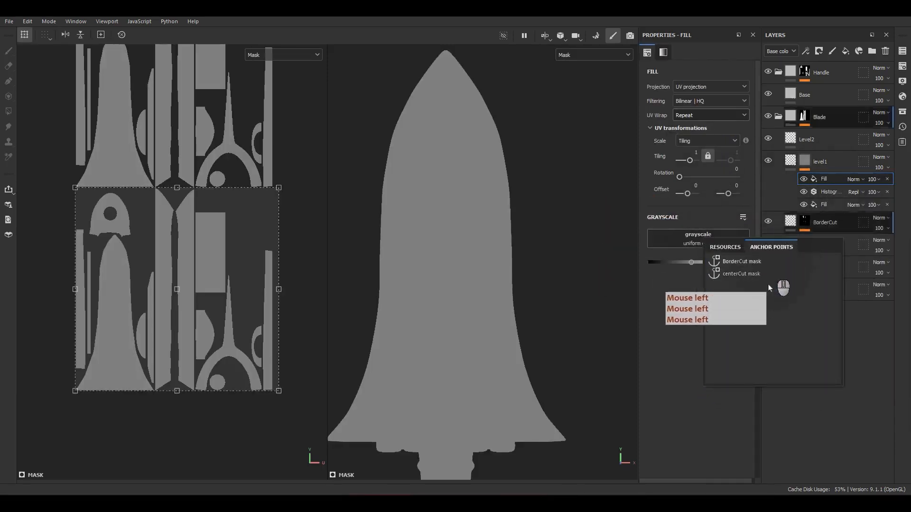
left_click(743, 274)
Change the blending mode of the centerCut anchor fill in the level1 mask to Subtract.
left_click(859, 180)
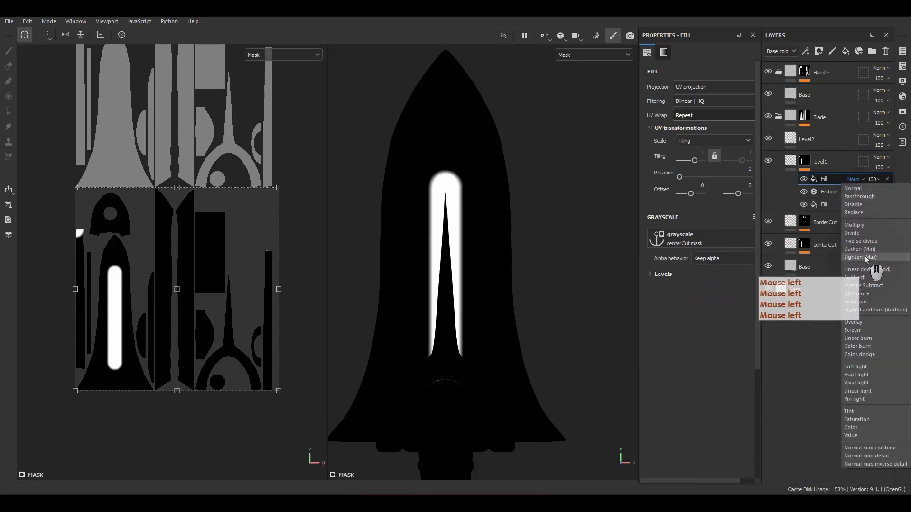
left_click(869, 294)
left_click(544, 248, "alt")
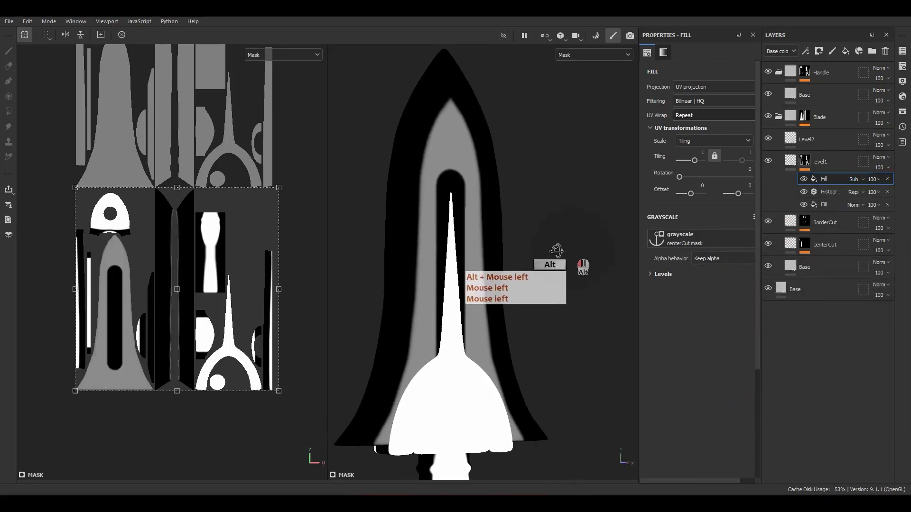
Set the Histogram Scan position in the level1 mask to 0.77 and return to the material view of the blade.
left_click(830, 191)
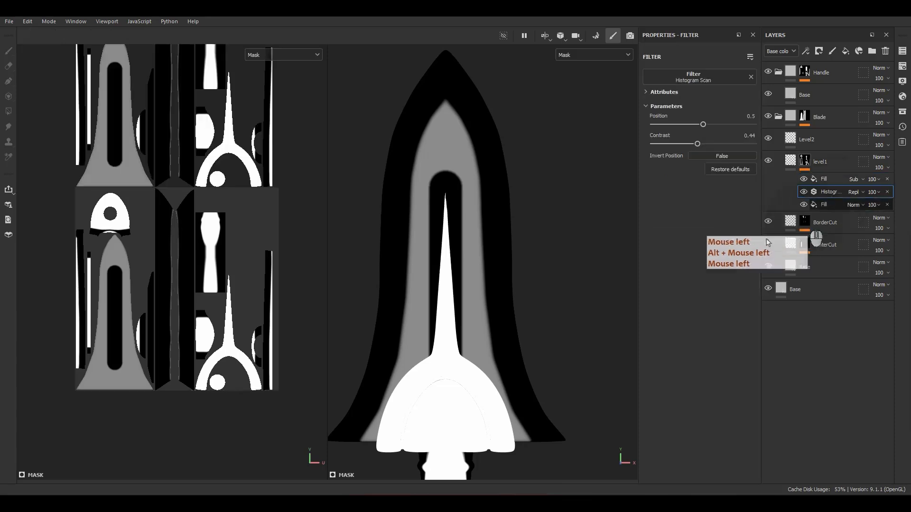
left_click_drag(703, 124, 730, 138)
mouse_move(477, 199)
left_mouse_down("alt")
mouse_move(580, 209)
mouse_move(481, 209)
left_mouse_up("alt")
left_click(790, 162, "alt")
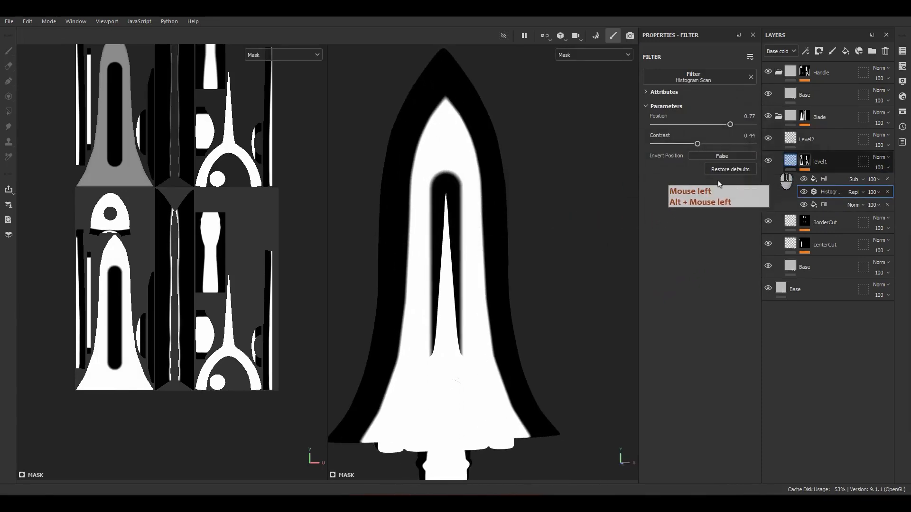
left_click_drag(494, 240, 352, 174, "alt")
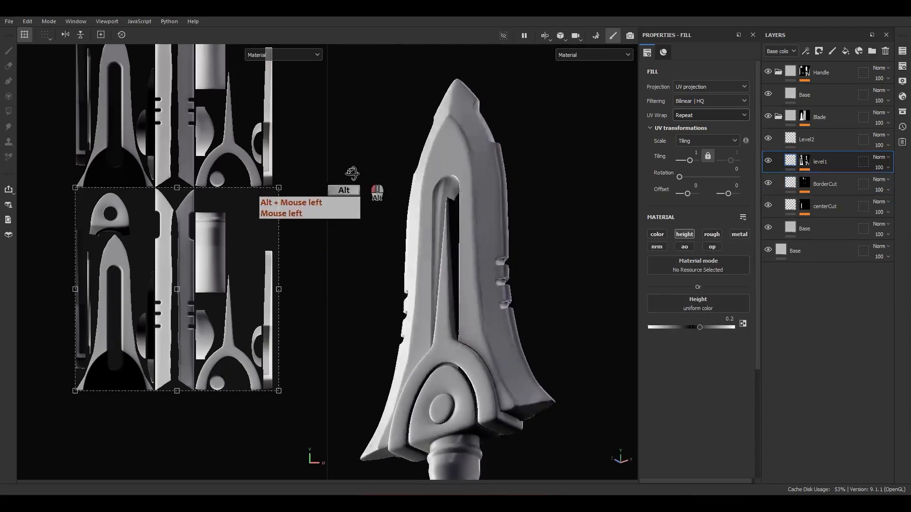
Add a paint effect above the centerCut anchor fill in the level1 mask.
left_click_drag(418, 151, 489, 275, "alt")
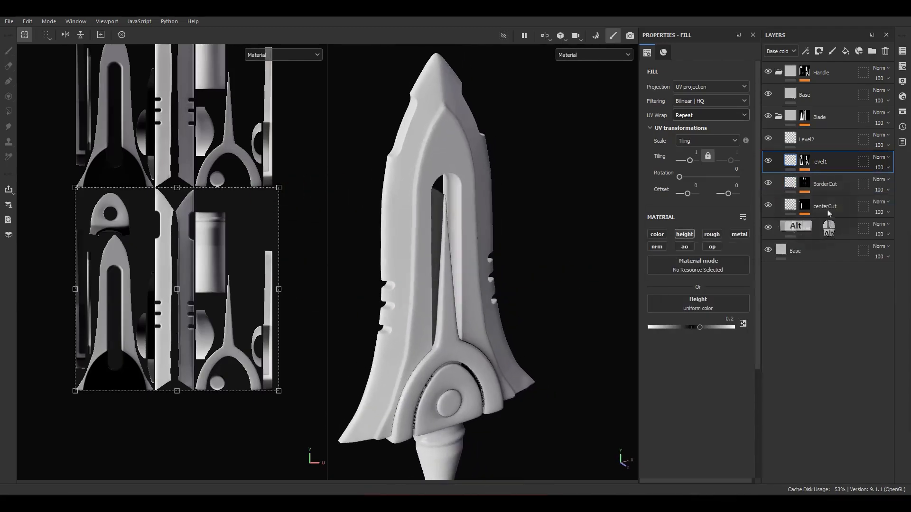
left_click(805, 162)
left_click(827, 205)
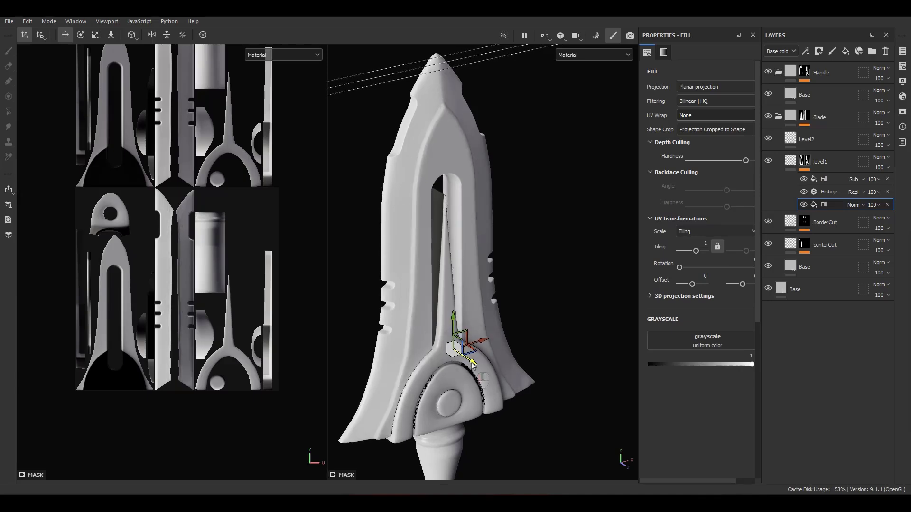
left_click_drag(485, 274, 495, 363, "alt")
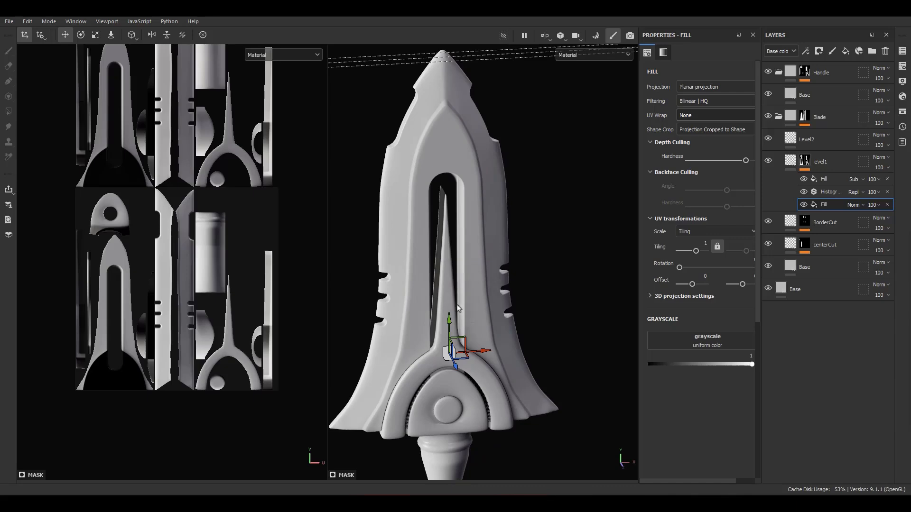
scroll(513, 214, "down", 6)
left_click_drag(509, 212, 445, 232, "alt")
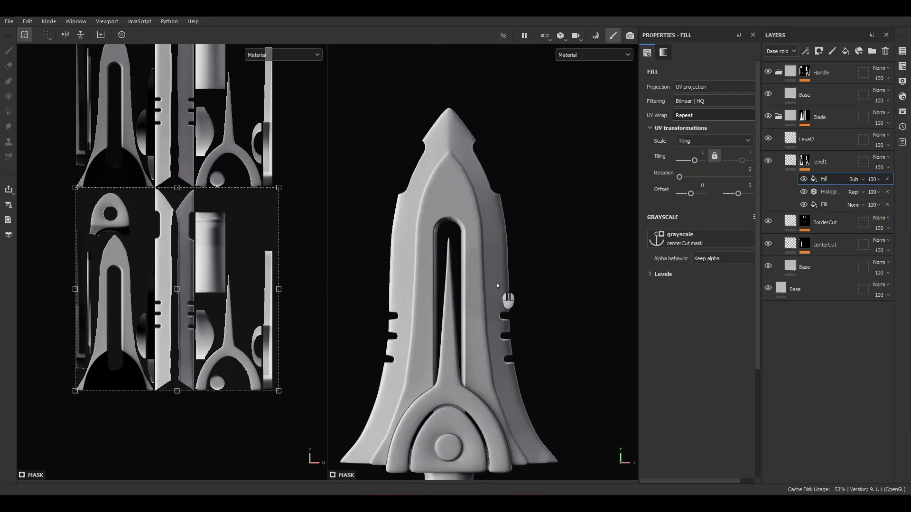
right_click(827, 182)
left_click(819, 326)
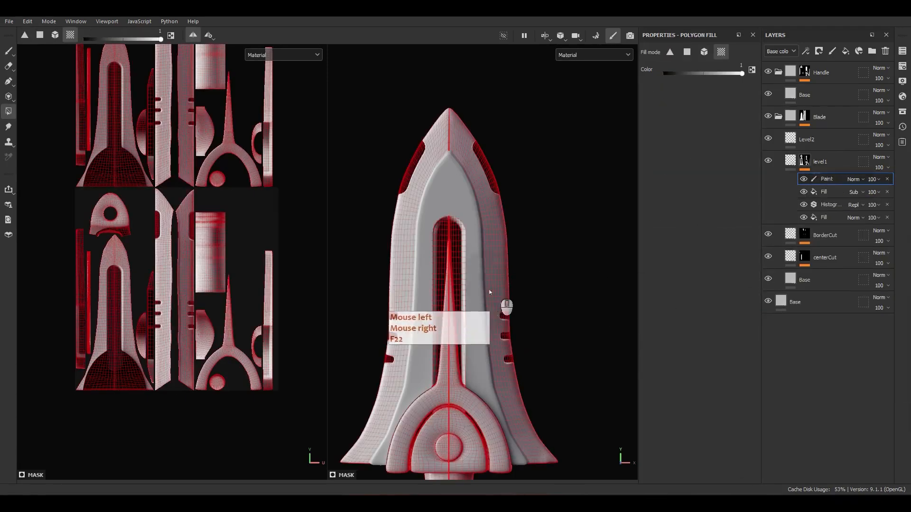
Activate the Paint Along Path tool for the level1 mask's paint effect and undo the stray first path point.
middle_click_drag(482, 281, 467, 320, "alt")
scroll(491, 246, "up", 4)
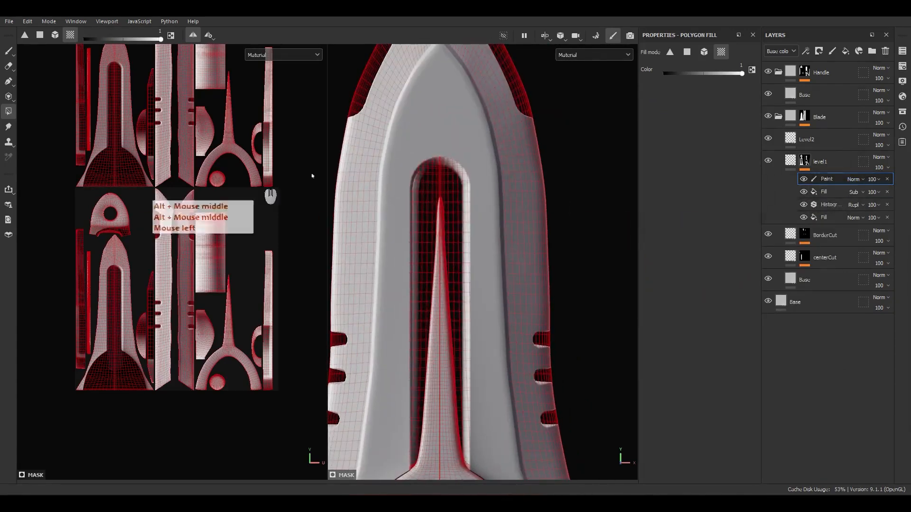
middle_click_drag(462, 228, 422, 244, "alt")
left_click(9, 82)
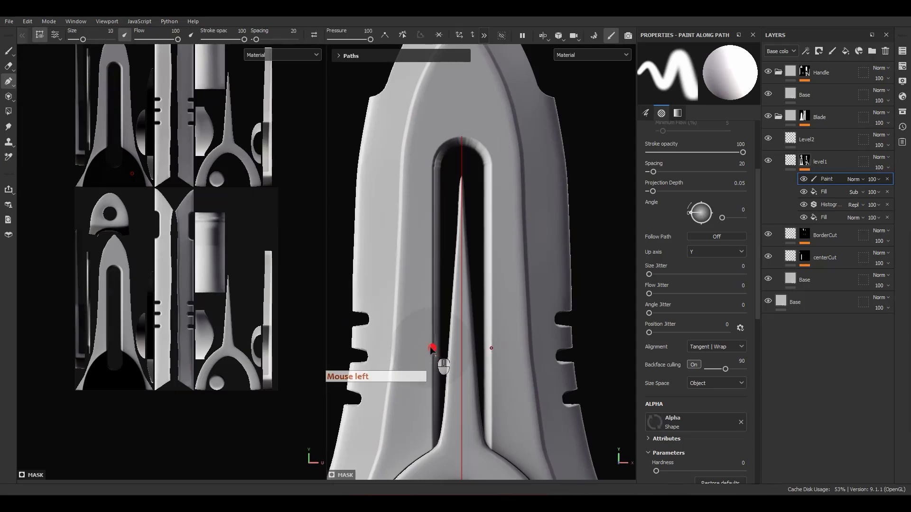
key("ctrl+z")
middle_click_drag(565, 339, 520, 332, "alt")
right_click_drag(520, 333, 520, 314, "alt")
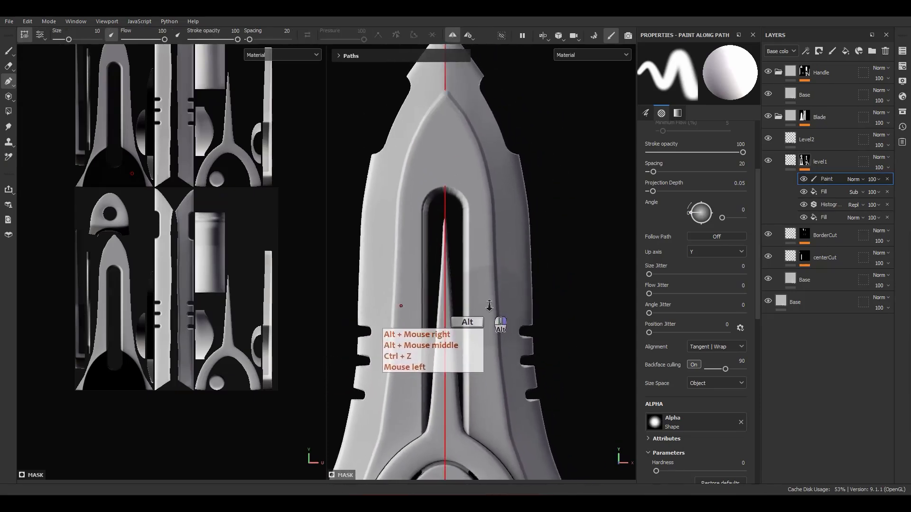
middle_click_drag(520, 313, 540, 290, "alt")
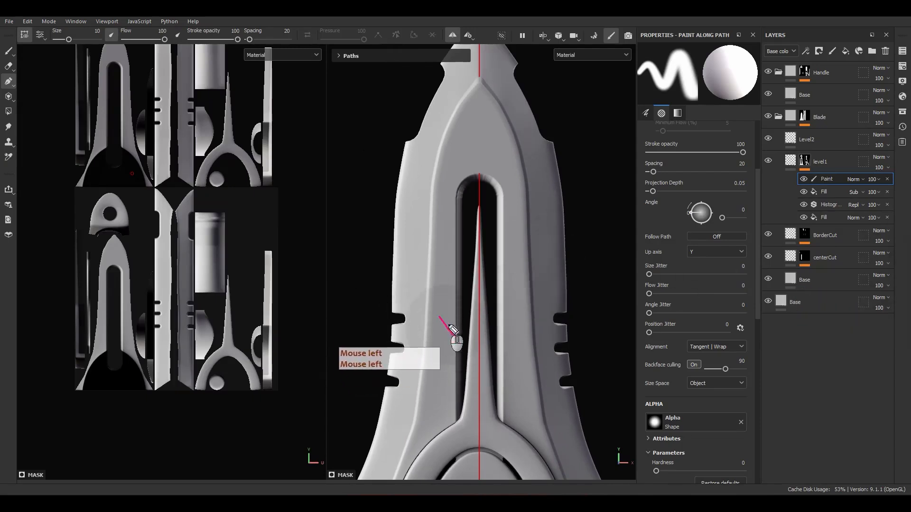
mouse_move(442, 306)
left_mouse_down()
mouse_move(439, 193)
mouse_move(450, 138)
mouse_move(475, 106)
mouse_move(489, 151)
mouse_move(472, 168)
left_mouse_up()
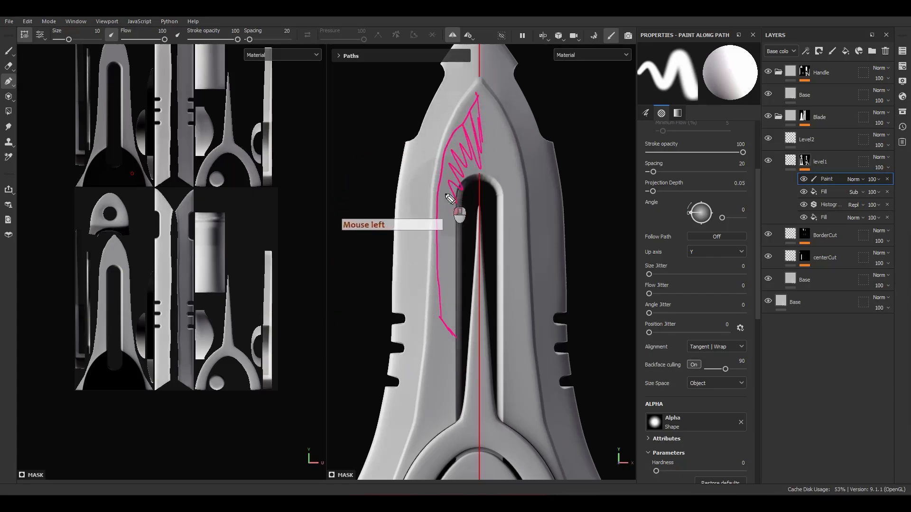
left_click_drag(450, 198, 463, 284)
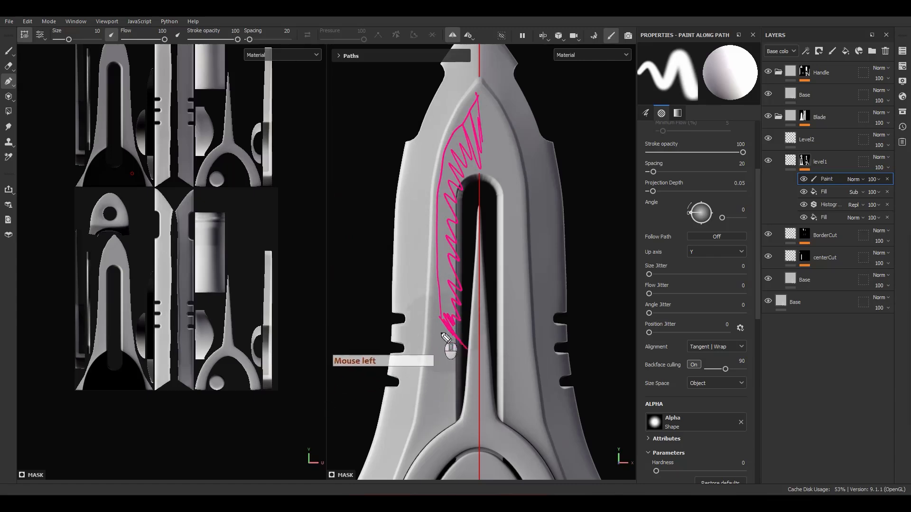
left_click_drag(443, 341, 438, 433)
left_click(439, 352)
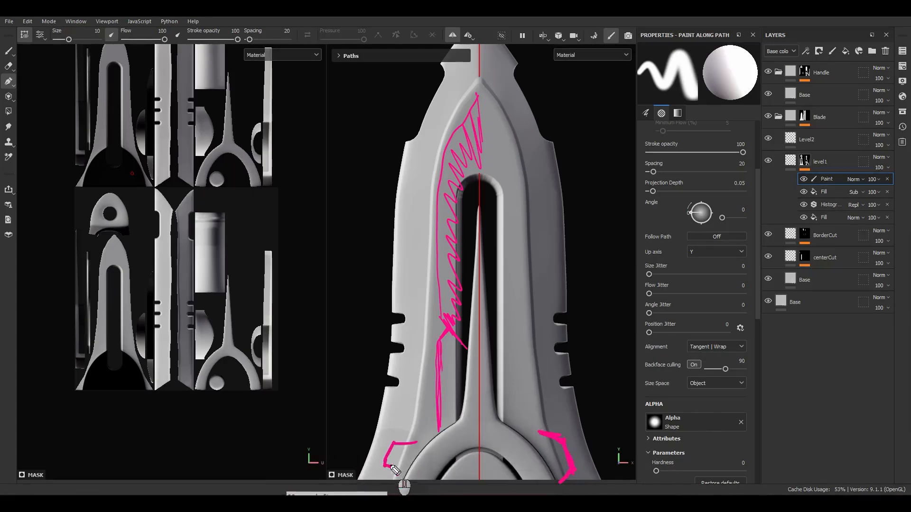
left_click(908, 352)
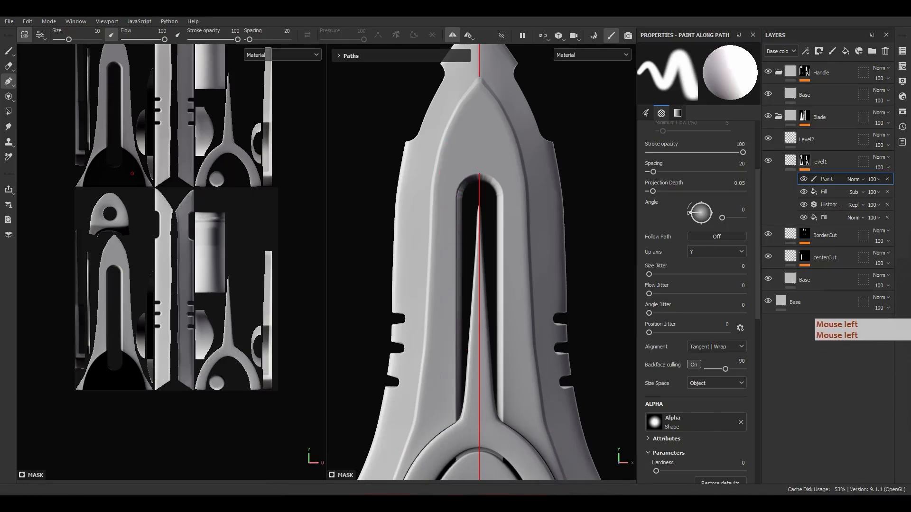
left_click(907, 249)
Draw a mirrored four-point path from the center slot's edge up to the relief's tip and set the paint effect's blending to Subtract.
left_click(828, 179)
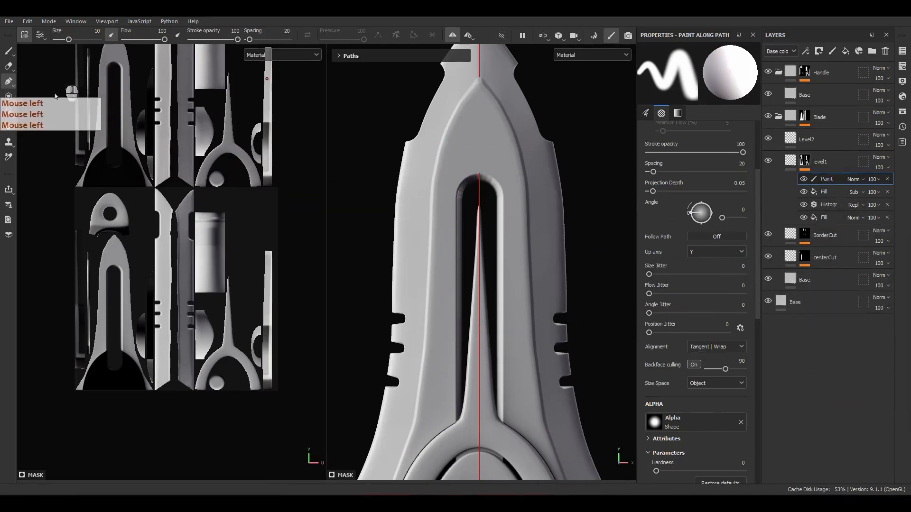
left_click(455, 294)
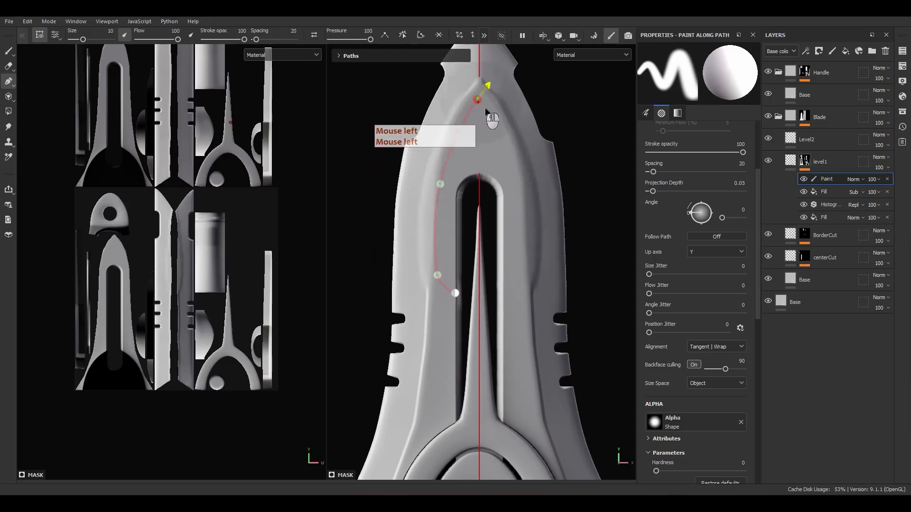
left_click(854, 178)
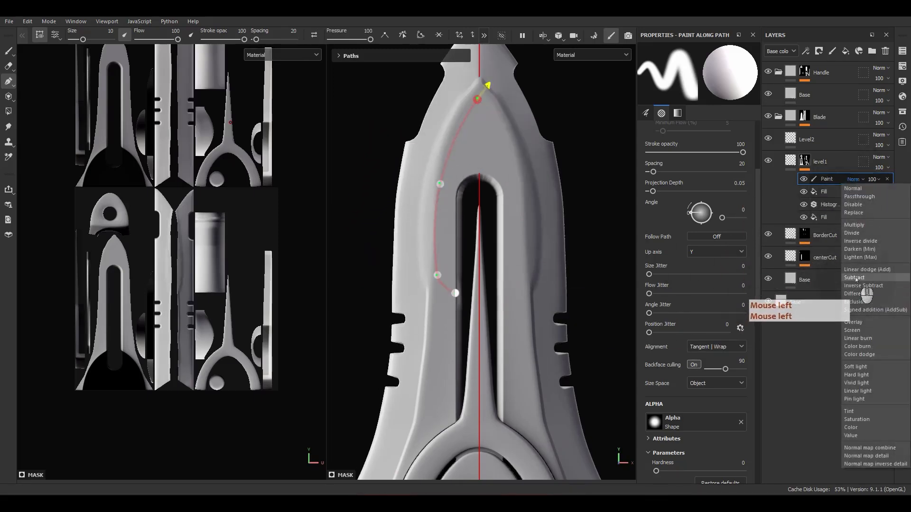
left_click(856, 279)
Reduce the path's brush size to 1.83 and move its tip point onto the symmetry line.
left_click_drag(472, 209, 410, 146)
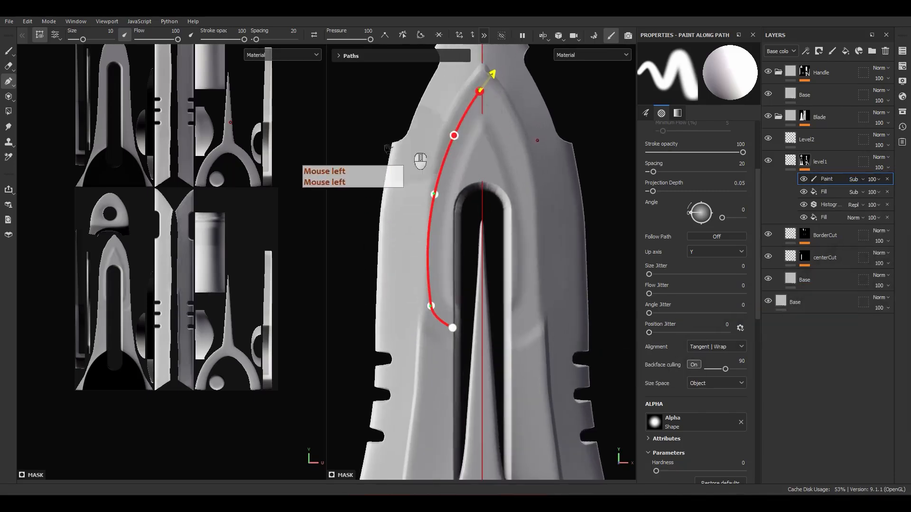
left_click_drag(83, 40, 76, 41)
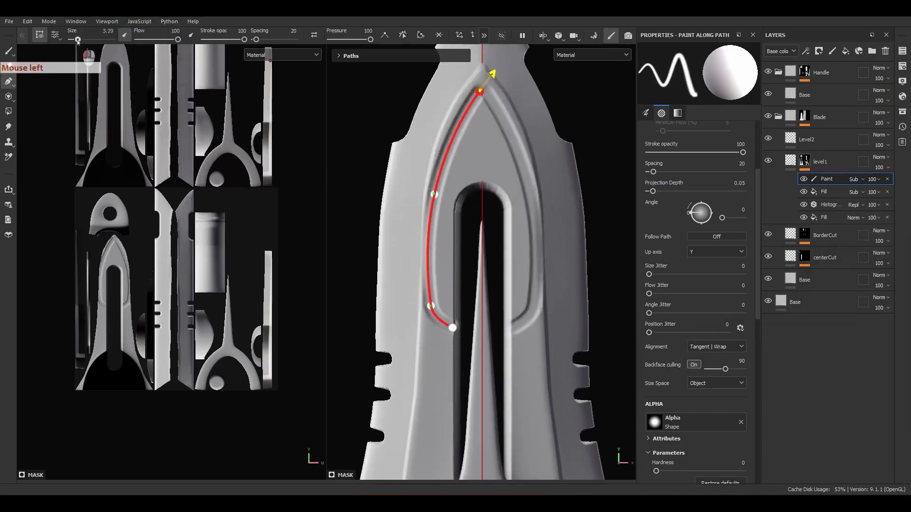
scroll(452, 178, "up", 3)
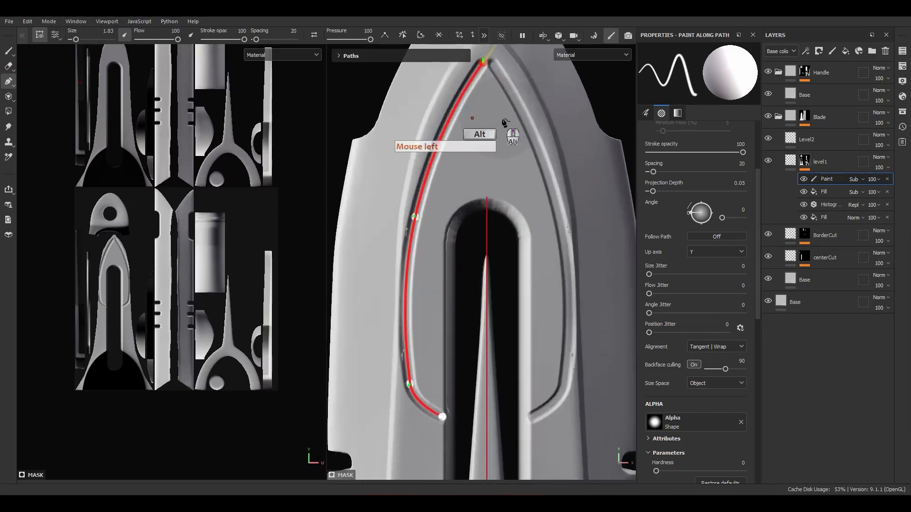
middle_click_drag(500, 113, 451, 177, "alt")
scroll(448, 179, "up", 4)
left_click_drag(458, 170, 464, 163)
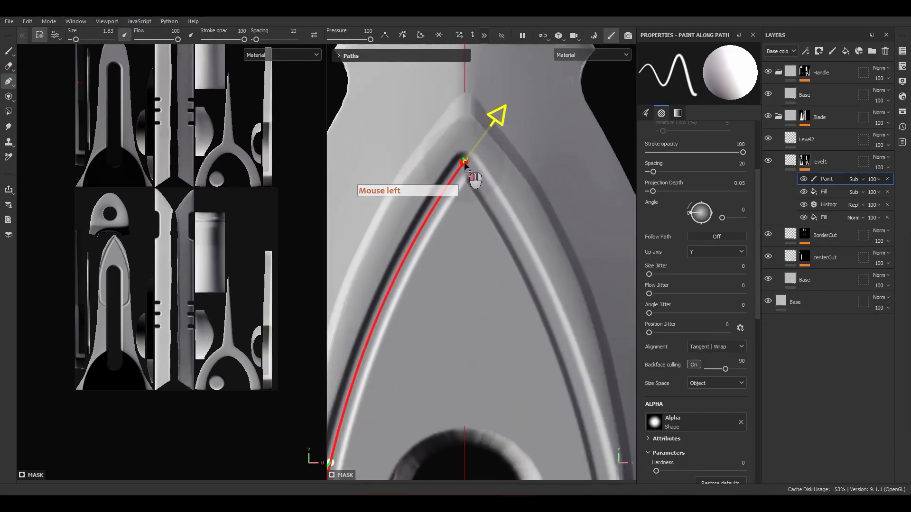
Set the path brush's alpha hardness to 0.66 and its size to 1.
middle_click_drag(464, 162, 469, 101, "alt")
scroll(695, 376, "down", 4)
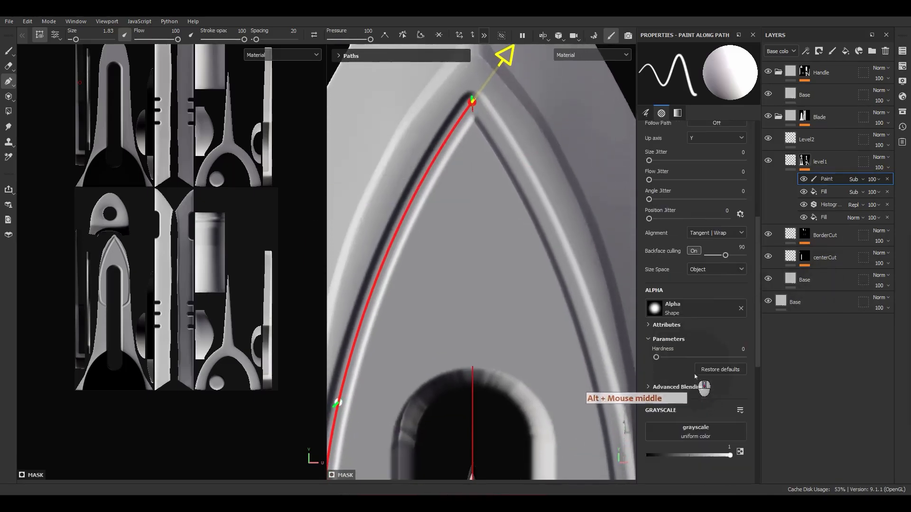
mouse_move(660, 357)
left_mouse_down()
mouse_move(773, 359)
mouse_move(712, 361)
left_mouse_up()
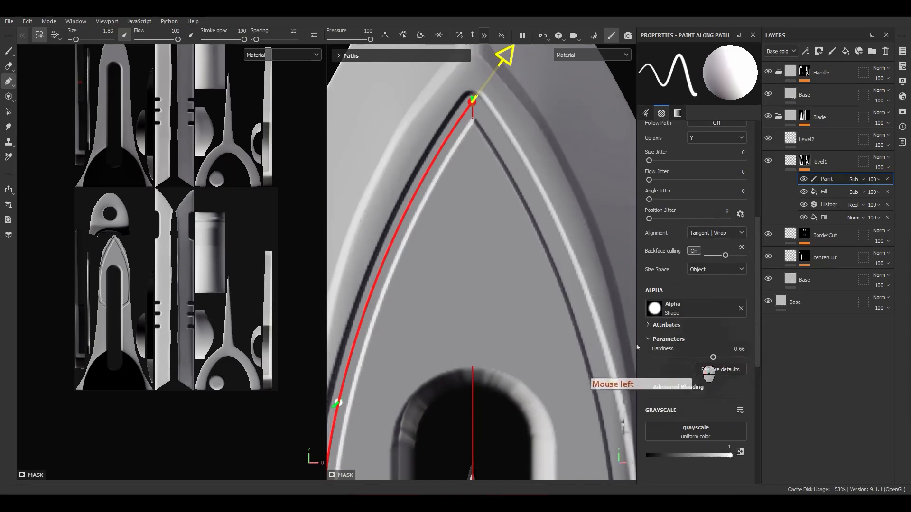
scroll(527, 285, "down", 4)
middle_click_drag(514, 289, 541, 223, "alt")
type("1")
key("Return")
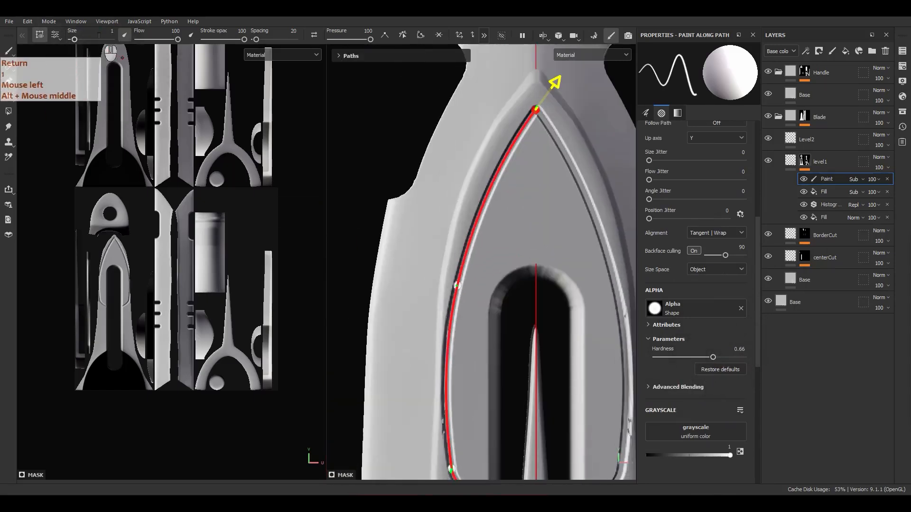
Reshape the groove path by moving its side point up, adding a point below it, and making the lower bend a sharp corner.
mouse_move(469, 292)
middle_mouse_down("alt")
mouse_move(487, 273)
mouse_move(446, 285)
middle_mouse_up("alt")
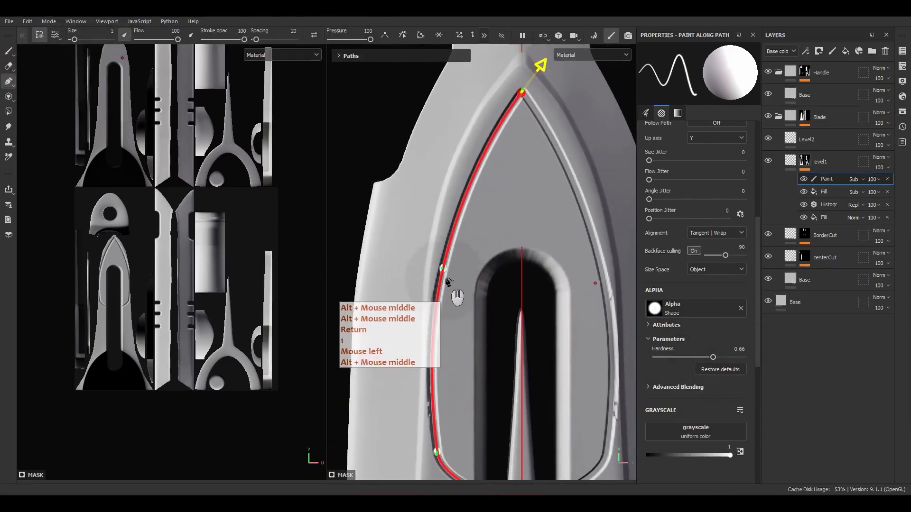
mouse_move(443, 269)
left_mouse_down()
mouse_move(455, 252)
mouse_move(458, 208)
mouse_move(466, 207)
left_mouse_up()
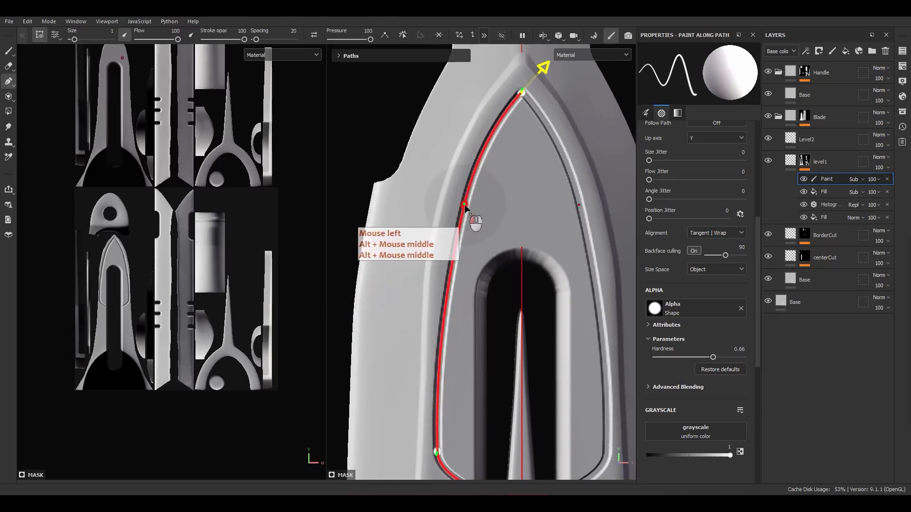
middle_click_drag(481, 207, 494, 116, "alt")
left_click(458, 239)
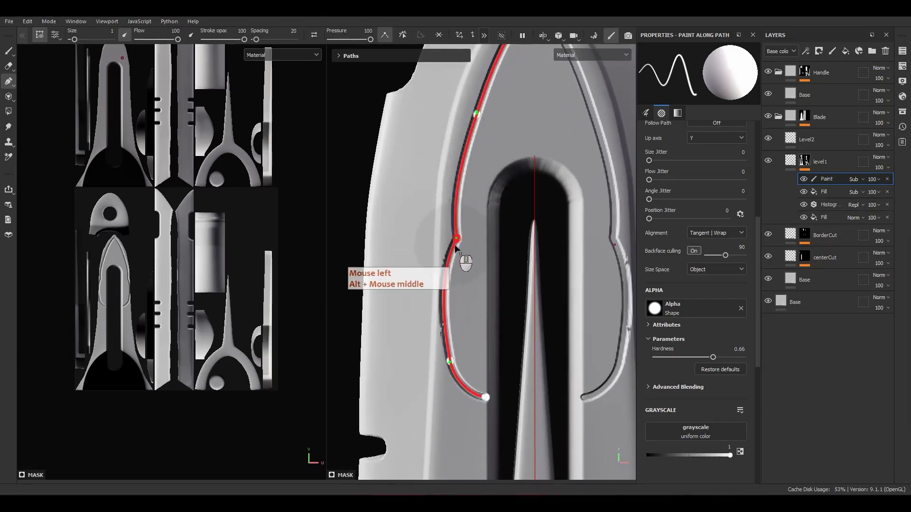
left_click_drag(457, 246, 449, 322)
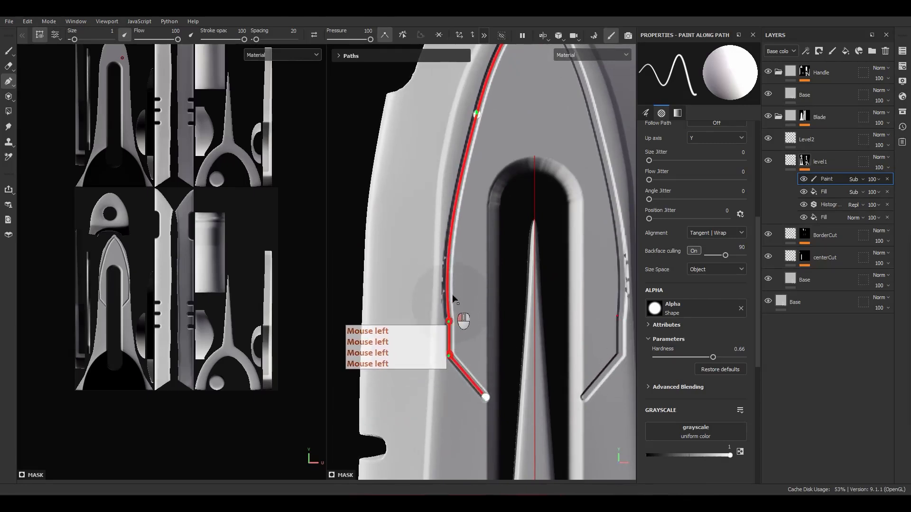
left_click_drag(453, 298, 457, 182)
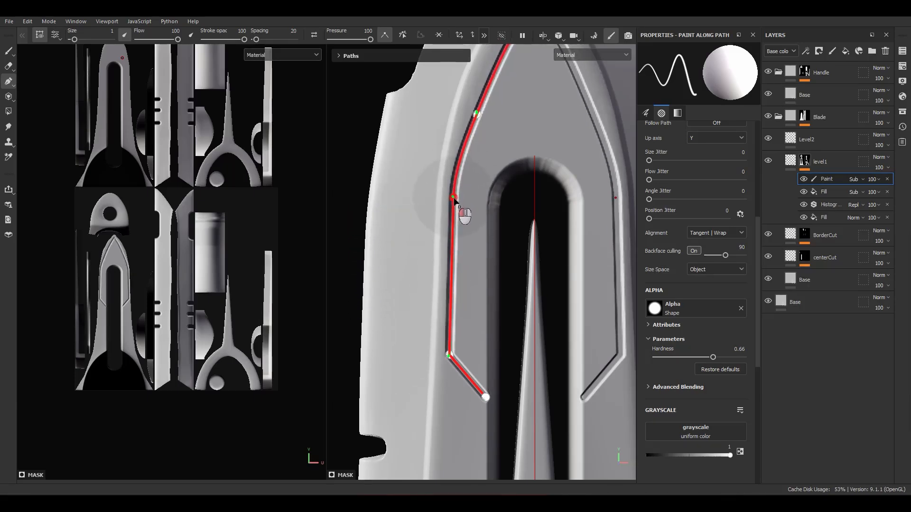
Reposition the groove path's two side points so the line follows the relief's outer edge beside the slot.
middle_click_drag(454, 201, 466, 192, "alt")
left_click_drag(460, 168, 464, 151)
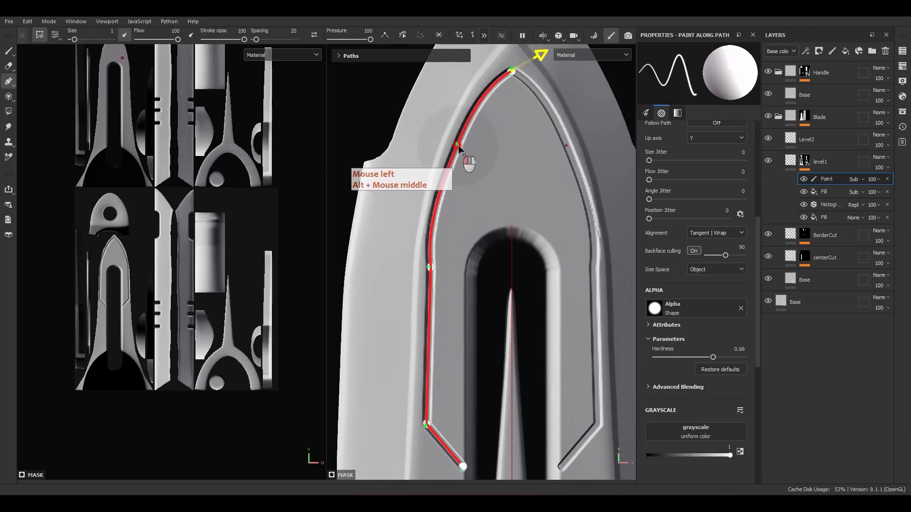
left_click(433, 225)
left_click_drag(436, 273, 437, 276)
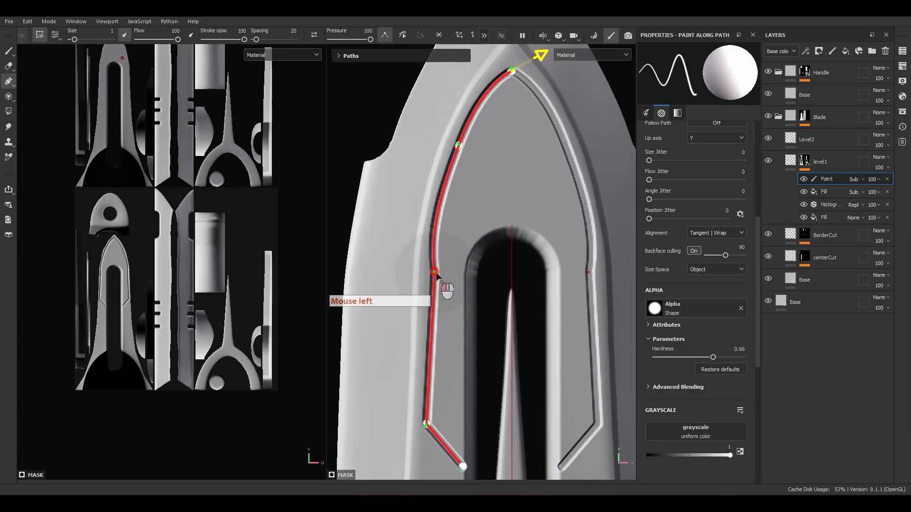
middle_click_drag(455, 261, 446, 278, "alt")
right_click_drag(427, 205, 463, 235, "alt")
right_click_drag(465, 237, 498, 267, "alt")
middle_click_drag(499, 267, 499, 210, "alt")
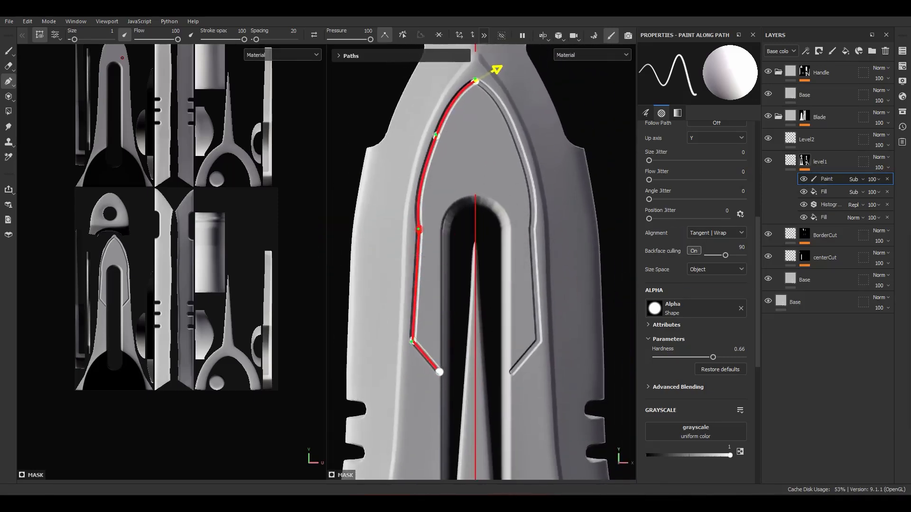
Add a point to the groove path and move it close to the tip to refine the upper curve.
middle_click_drag(451, 284, 440, 334, "alt")
right_click_drag(440, 333, 429, 214, "alt")
middle_click_drag(430, 212, 451, 189, "alt")
left_click(441, 156)
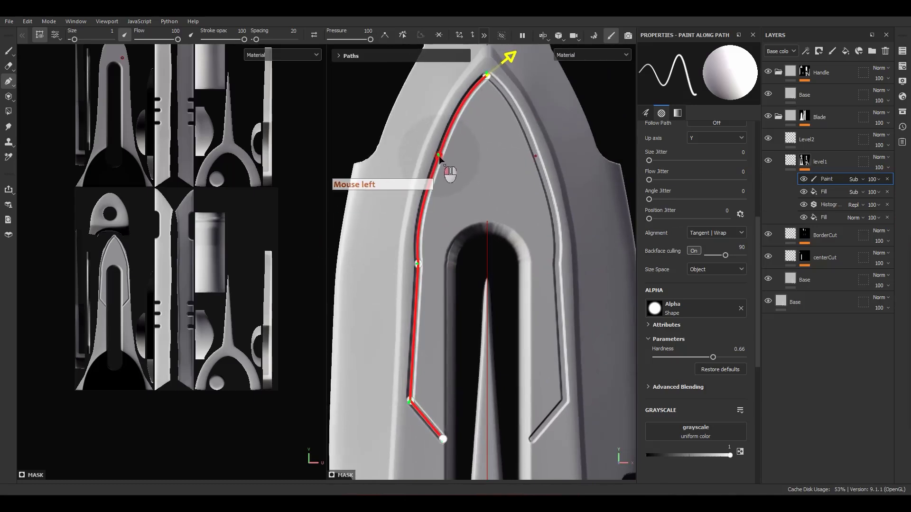
left_click(453, 117)
left_click_drag(454, 117, 473, 92)
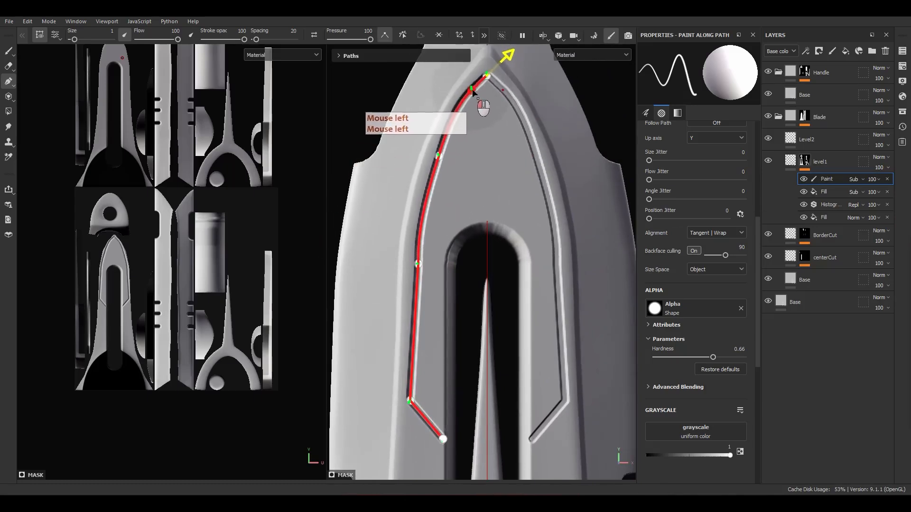
Refine the groove path by repositioning its side point, raising the lower corner, and extending the end point into the slot.
left_click_drag(417, 263, 417, 257)
left_click_drag(409, 400, 416, 376)
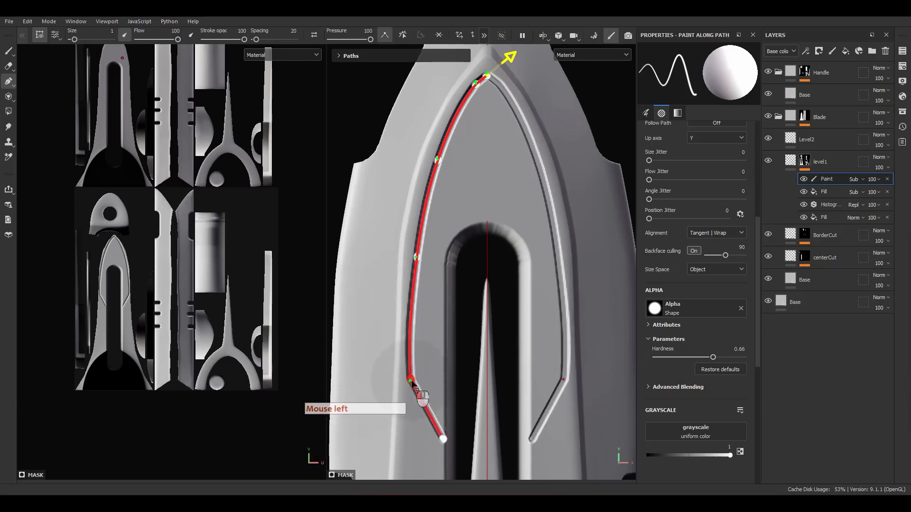
middle_click_drag(512, 392, 514, 309, "alt")
left_click(440, 357)
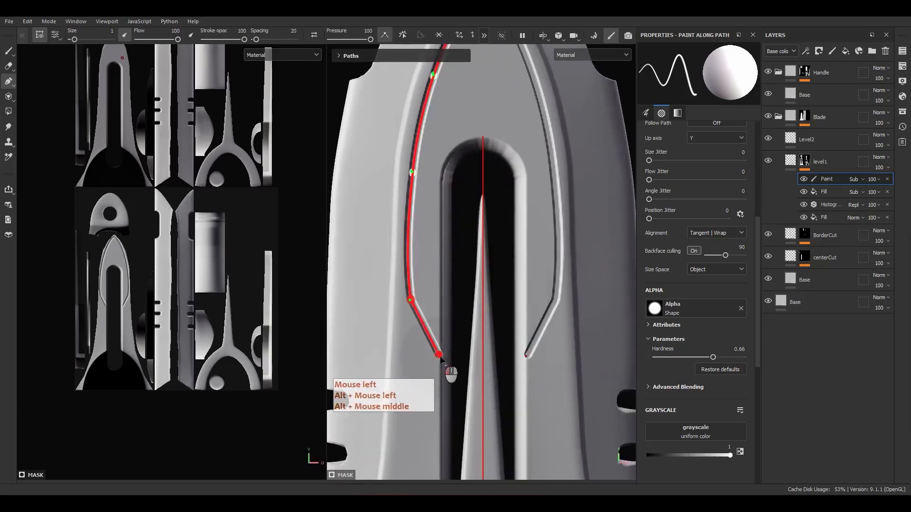
left_click_drag(456, 382, 454, 376)
scroll(455, 372, "down", 3)
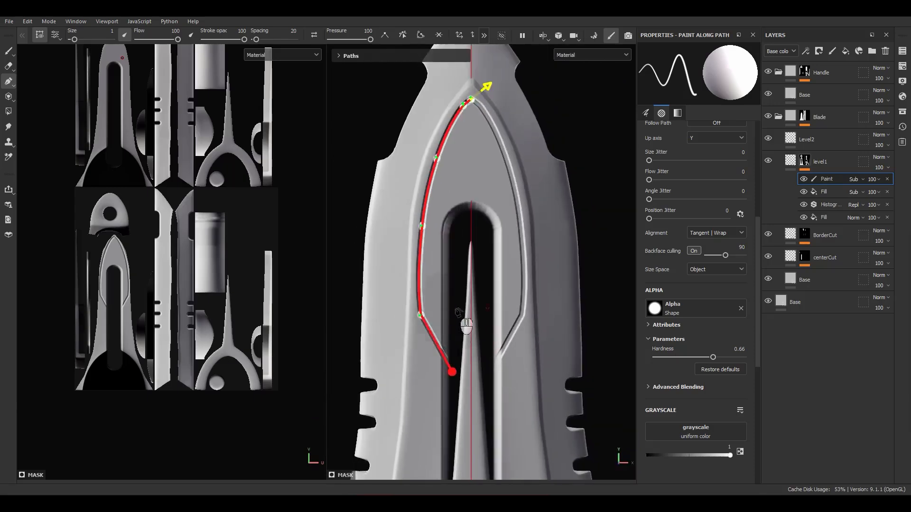
middle_click_drag(455, 306, 453, 315, "alt")
Add a second paint effect to level1's mask and set its blending mode to Subtract.
right_click(818, 170)
left_click(757, 164)
left_click(829, 181)
right_click(829, 181)
left_click(818, 300)
left_click(855, 179)
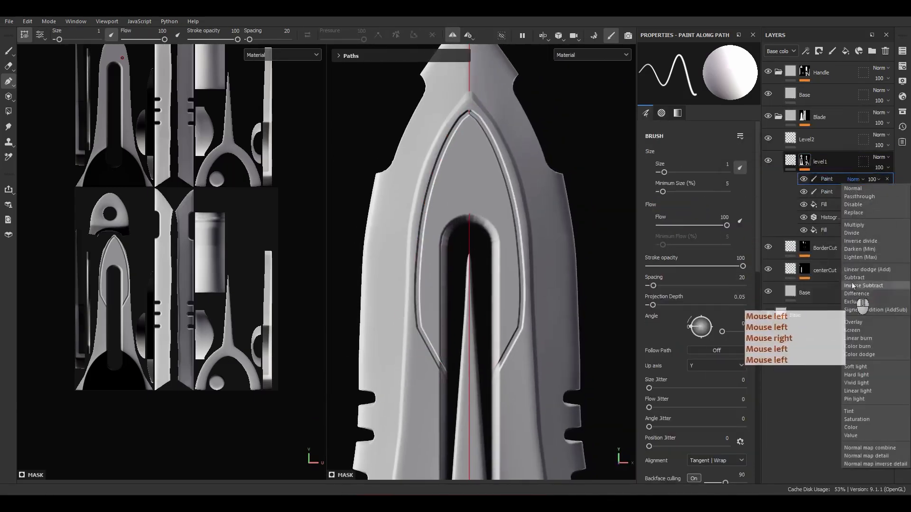
left_click(846, 284)
Switch to the paint brush, set its size to 1.29, and give it the Shape alpha with hardness 1.
scroll(442, 240, "up", 2)
key("1")
right_click_drag(443, 242, 433, 242, "ctrl")
scroll(703, 379, "down", 3)
scroll(702, 378, "down", 3)
left_click(698, 334)
type("shape")
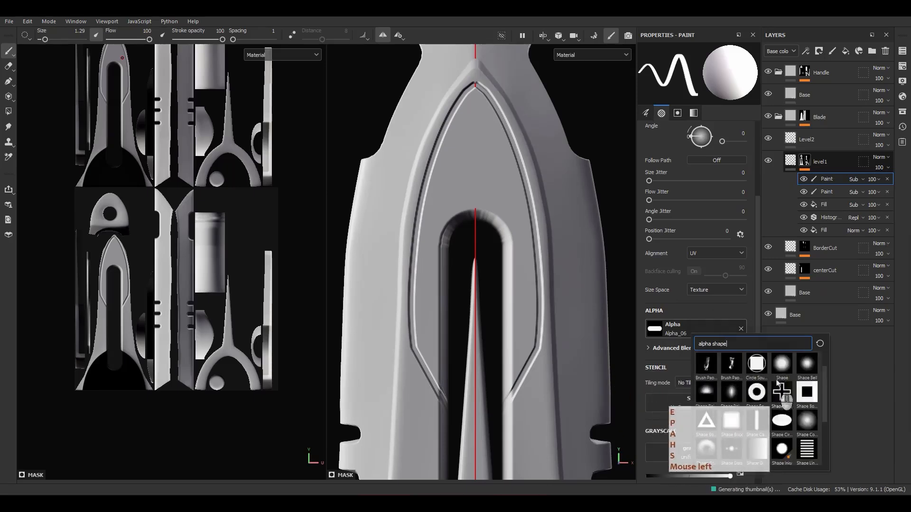
left_click(779, 389)
right_click_drag(500, 286, 501, 216, "ctrl")
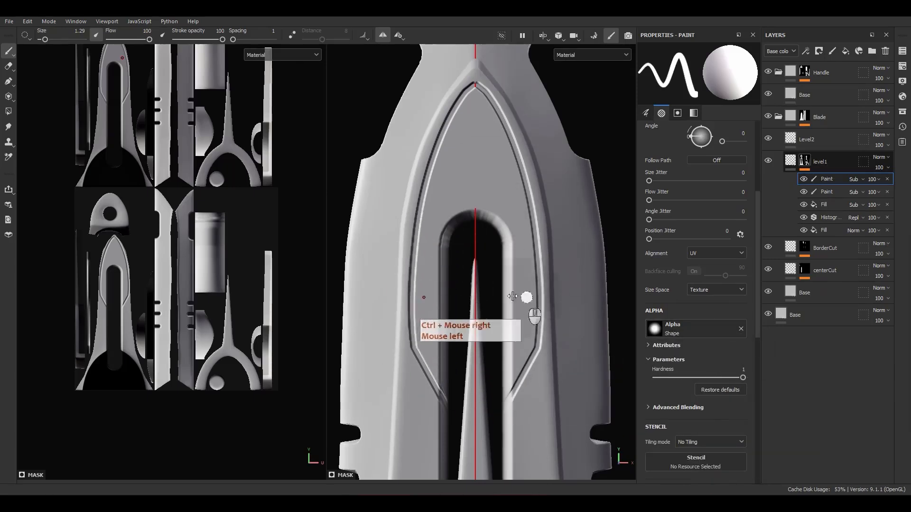
Paint away the relief inside the groove outline, beginning at its lower end and following the slot's edge up to its rounded end.
left_click(516, 370)
key("ctrl+z")
scroll(504, 395, "up", 2)
left_click(504, 391)
left_click(526, 354, "shift")
left_click(535, 337, "shift")
left_click(540, 311, "shift")
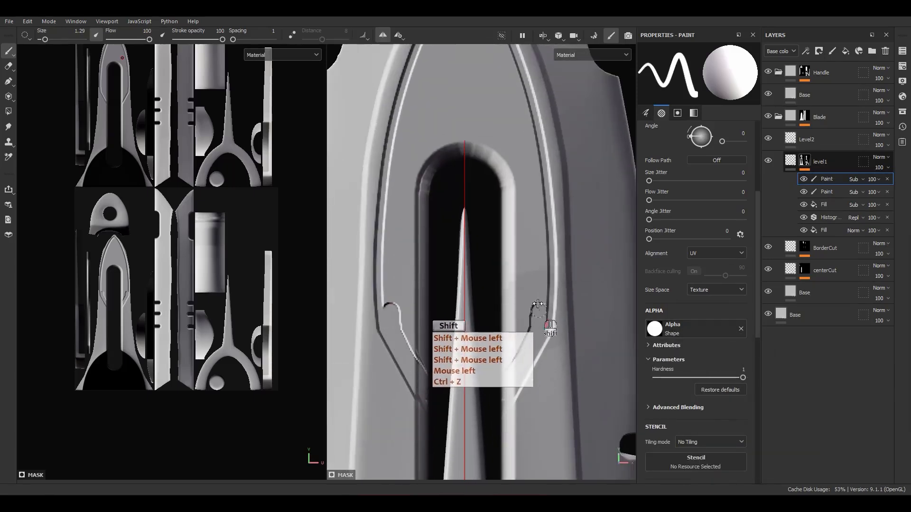
left_click(540, 280, "shift")
left_click_drag(545, 302, 538, 241)
mouse_move(546, 278)
left_mouse_down()
mouse_move(520, 270)
mouse_move(508, 358)
left_mouse_up()
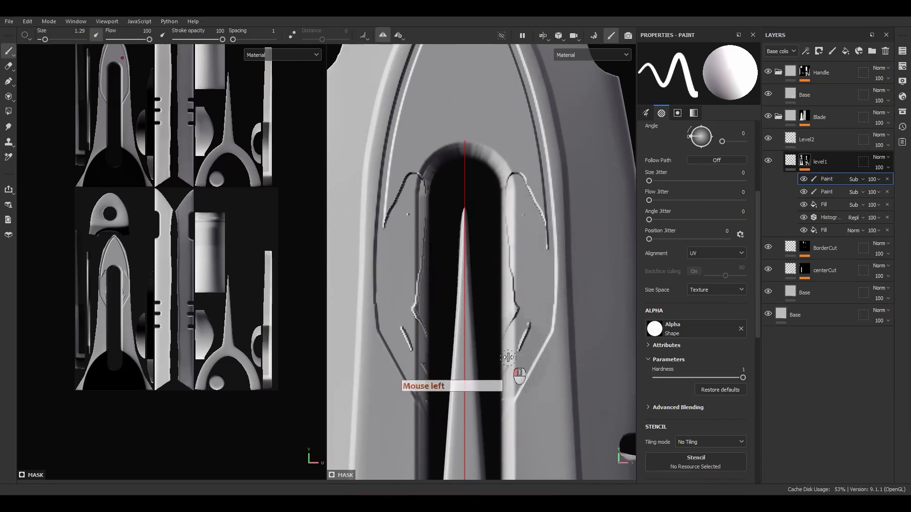
left_click_drag(508, 208, 468, 154)
Display level1's mask and paint out the remaining white area inside the outline up to the tip, reducing the brush from 3.76 to 1.63.
mouse_move(442, 195)
middle_mouse_down("alt")
mouse_move(435, 295)
mouse_move(449, 299)
middle_mouse_up("alt")
left_click(805, 161, "alt")
right_click_drag(449, 311, 466, 311, "ctrl")
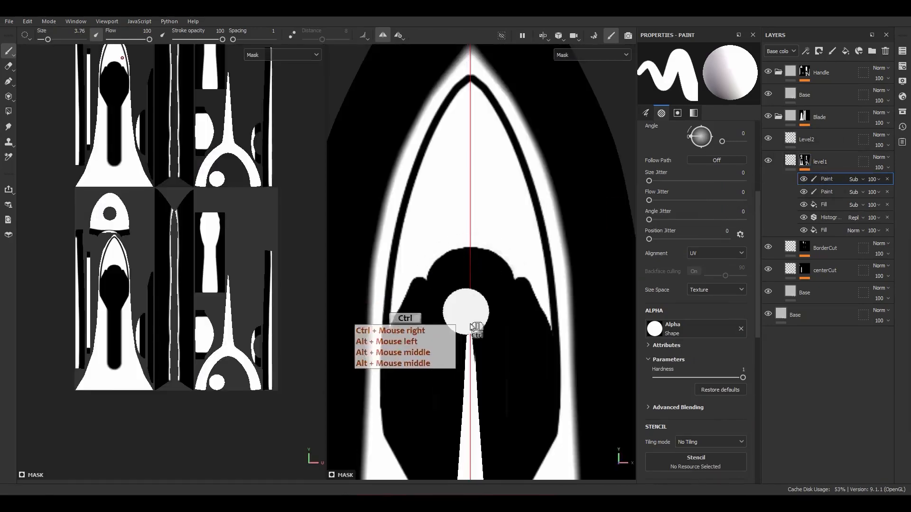
middle_click_drag(466, 311, 498, 186, "alt")
right_click_drag(498, 186, 485, 198, "alt")
mouse_move(491, 154)
left_mouse_down()
mouse_move(502, 244)
mouse_move(492, 137)
left_mouse_up()
middle_click_drag(490, 165, 506, 280, "alt")
scroll(506, 281, "up", 4)
mouse_move(506, 281)
right_mouse_down("ctrl")
mouse_move(488, 285)
mouse_move(496, 286)
right_mouse_up("ctrl")
left_click_drag(441, 371, 503, 168)
right_click_drag(503, 169, 495, 169, "ctrl")
mouse_move(496, 164)
left_mouse_down()
mouse_move(506, 133)
mouse_move(472, 198)
mouse_move(441, 321)
left_mouse_up()
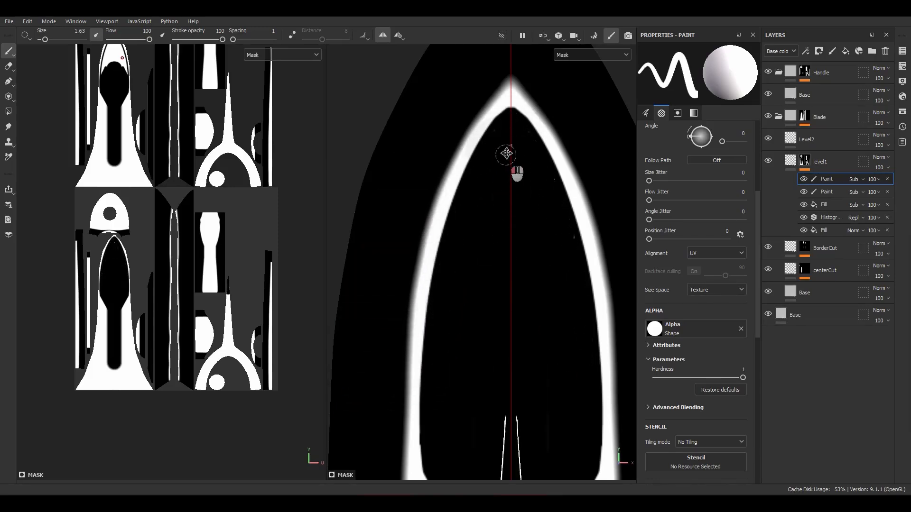
Paint out the leftover white areas around the central spike inside the outline, using a smaller brush for the last stroke.
middle_click_drag(511, 315, 529, 113, "alt")
mouse_move(523, 204)
left_mouse_down()
mouse_move(518, 244)
mouse_move(521, 213)
left_mouse_up()
scroll(528, 190, "up", 2)
mouse_move(510, 289)
middle_mouse_down("alt")
mouse_move(528, 190)
mouse_move(530, 293)
middle_mouse_up("alt")
right_click_drag(484, 221, 476, 221, "ctrl")
left_click_drag(523, 339, 507, 265)
Return to the material view and examine the carved relief around the blade's slot.
left_click(790, 161)
scroll(528, 230, "down", 5)
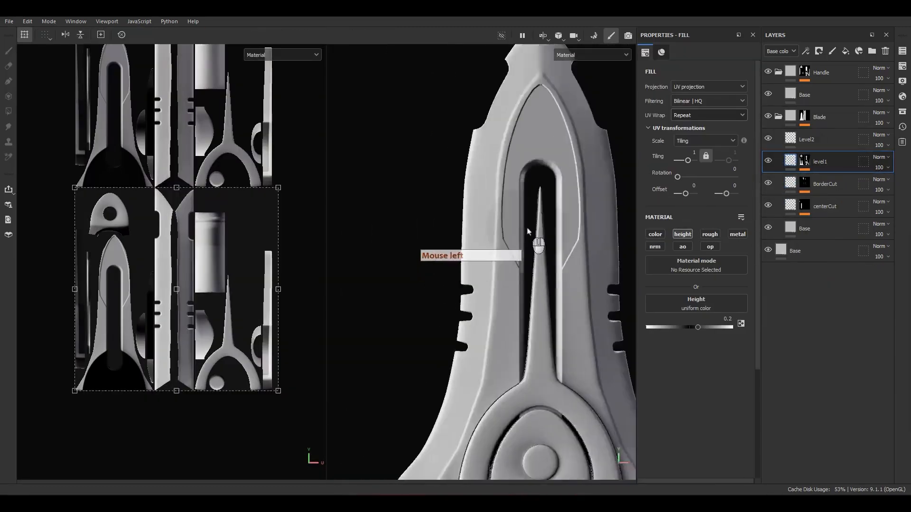
scroll(494, 304, "up", 3)
mouse_move(529, 232)
middle_mouse_down("alt")
mouse_move(495, 284)
mouse_move(502, 314)
mouse_move(502, 241)
middle_mouse_up("alt")
scroll(495, 304, "down", 5)
mouse_move(469, 229)
middle_mouse_down("alt")
mouse_move(461, 264)
mouse_move(498, 247)
mouse_move(496, 240)
middle_mouse_up("alt")
scroll(460, 262, "up", 5)
left_click(805, 161)
key("m")
Paint a straight vertical cut beside the slot from the angled edge down to the guard, and clear the leftover strip along the slot.
scroll(496, 239, "up", 2)
middle_click_drag(493, 239, 495, 266, "alt")
scroll(496, 267, "up", 2)
left_click(495, 243)
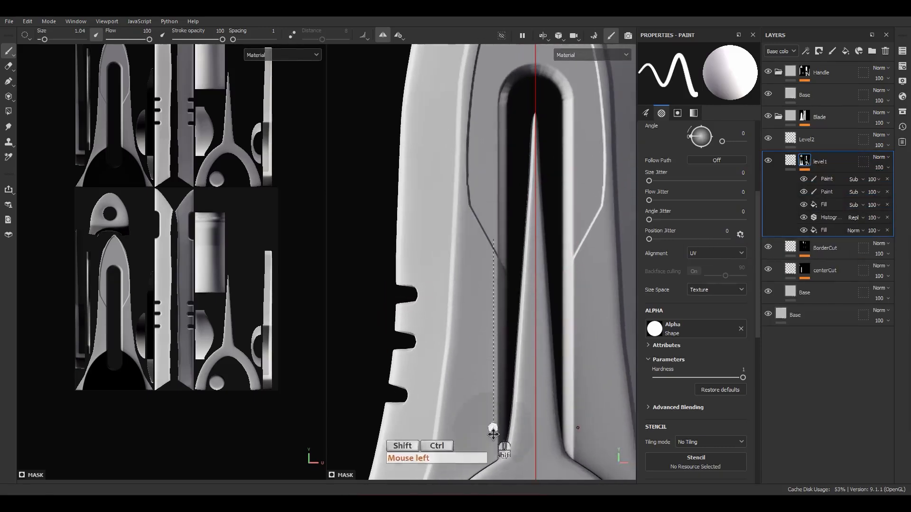
left_click(493, 465, "ctrl+shift")
left_click(830, 181)
left_click(494, 245)
left_click(490, 412, "ctrl+shift")
left_click(490, 464, "ctrl+shift")
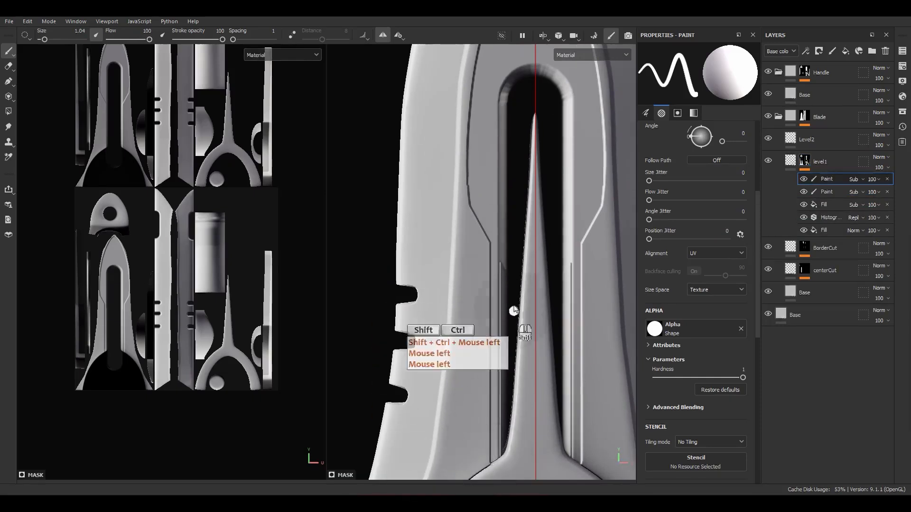
left_click_drag(503, 324, 505, 435)
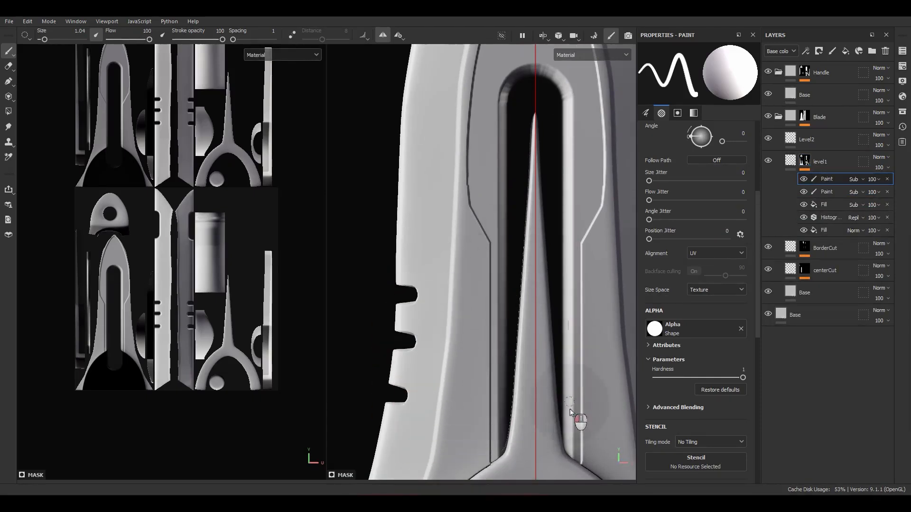
Switch the brush to black and restore the relief beside the slot's lower end, angling its edge back into the slot.
scroll(572, 341, "up", 2)
key("x")
left_click(563, 348)
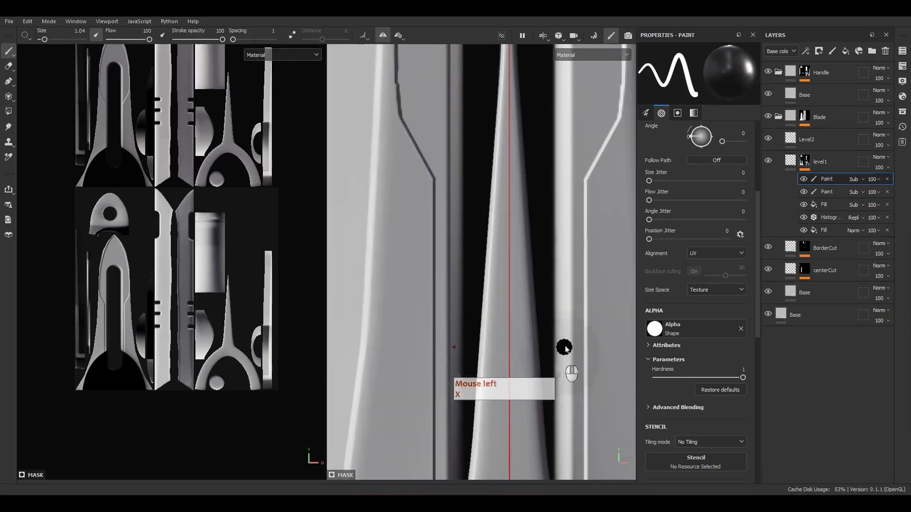
left_click(584, 322, "shift")
scroll(567, 403, "down", 1)
middle_click_drag(566, 403, 563, 297, "alt")
left_click_drag(576, 250, 573, 408)
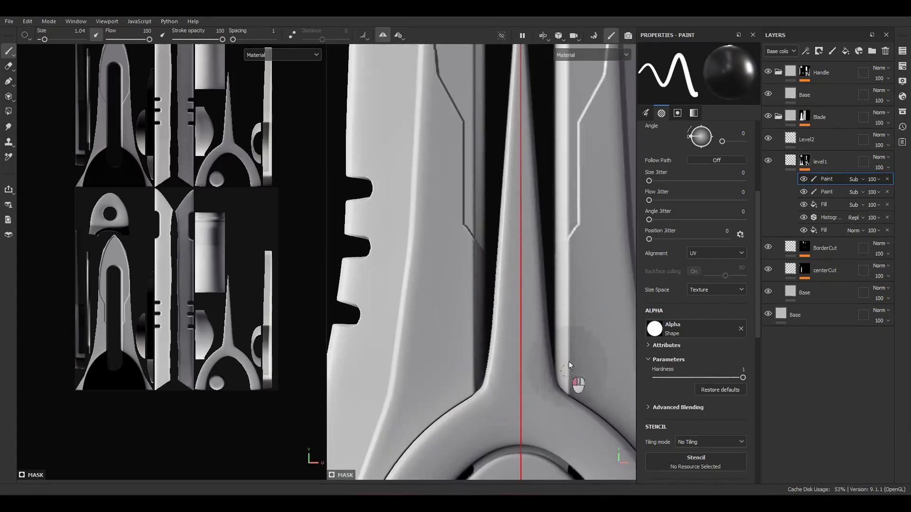
Reselect the lower paint effect in level1's mask and activate the Path tool to edit its groove path.
scroll(549, 258, "up", 2)
middle_click_drag(549, 258, 529, 377, "alt")
right_click_drag(530, 377, 531, 168, "alt")
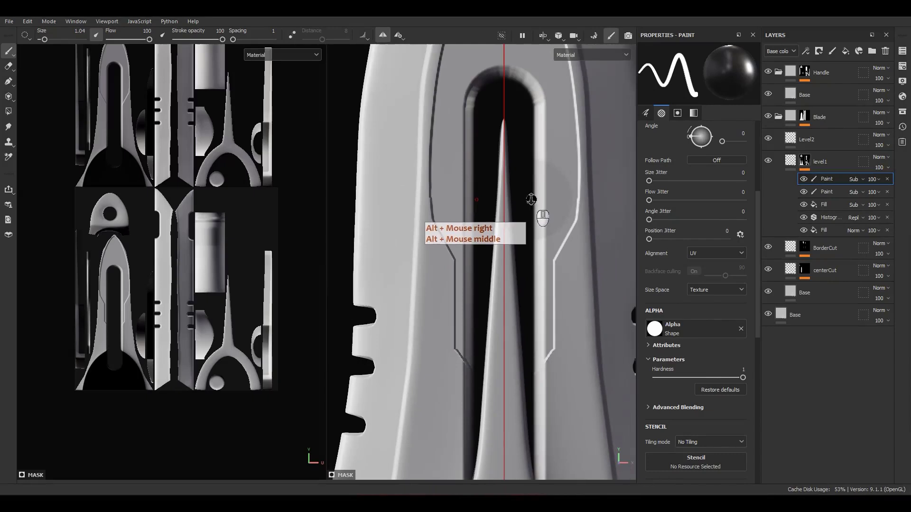
left_click(831, 192)
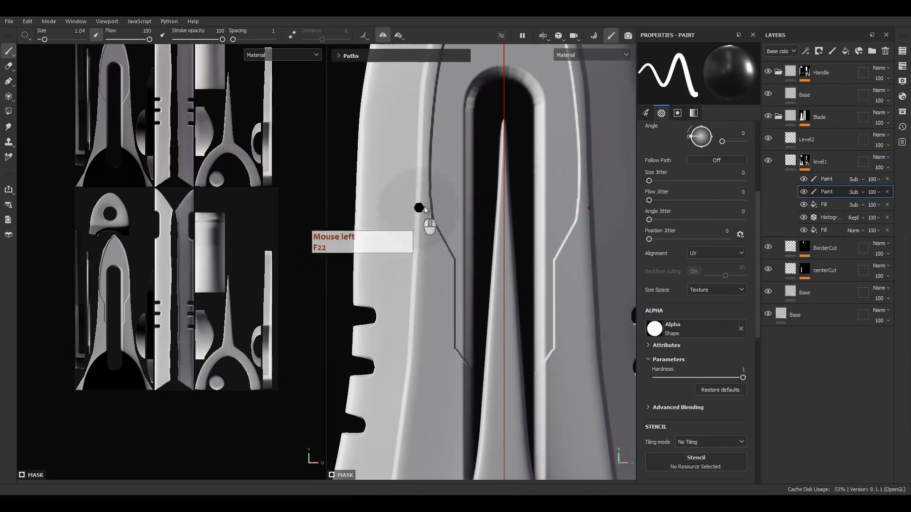
key("1")
left_click(9, 82)
left_click(828, 192)
left_click(9, 81)
left_click(32, 84)
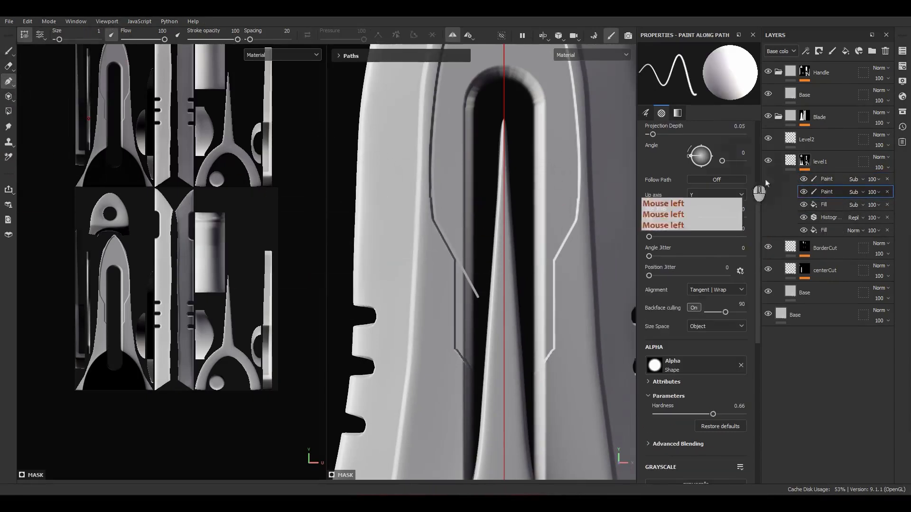
left_click(831, 194)
Add a point just above the groove path's lower corner and move it slightly outward.
scroll(474, 216, "down", 2)
middle_click_drag(473, 216, 454, 286, "alt")
left_click(23, 40)
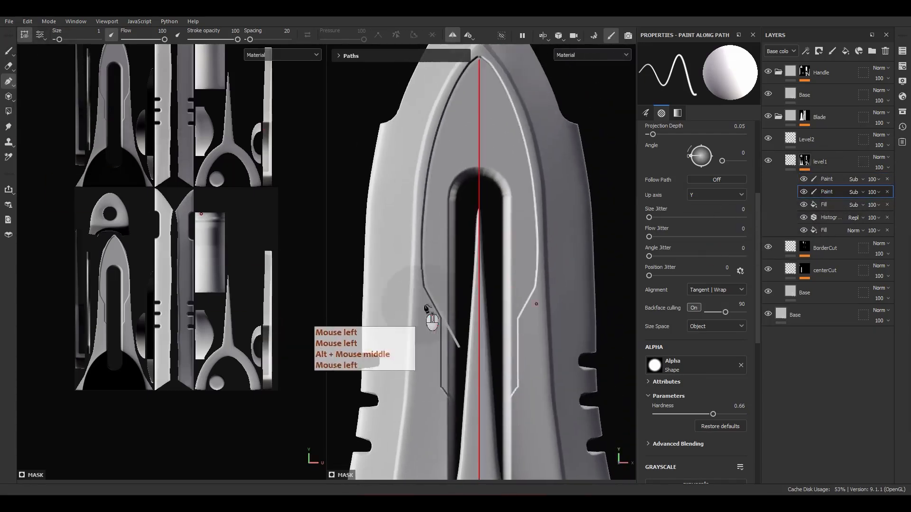
left_click(425, 304)
scroll(427, 301, "up", 3)
double_click(422, 279)
left_click(422, 279)
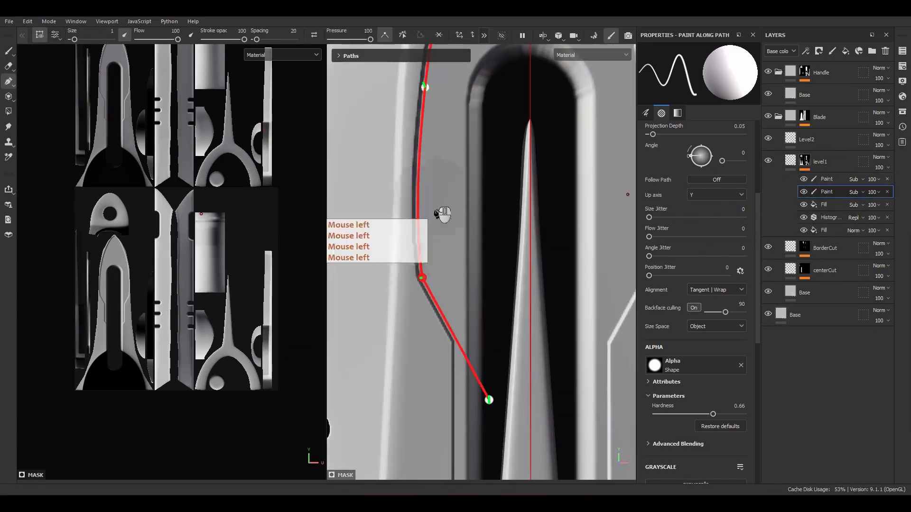
left_click(421, 247)
left_click_drag(426, 253, 417, 253)
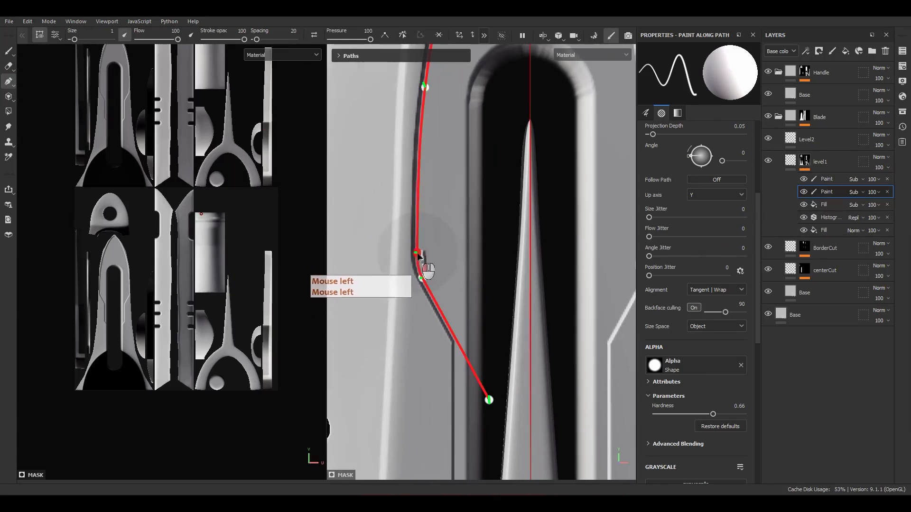
scroll(425, 254, "down", 2)
On the upper paint effect, clean up the relief's outer edge above the angled bend with black and white brush strokes.
left_click(826, 180)
scroll(596, 233, "up", 4)
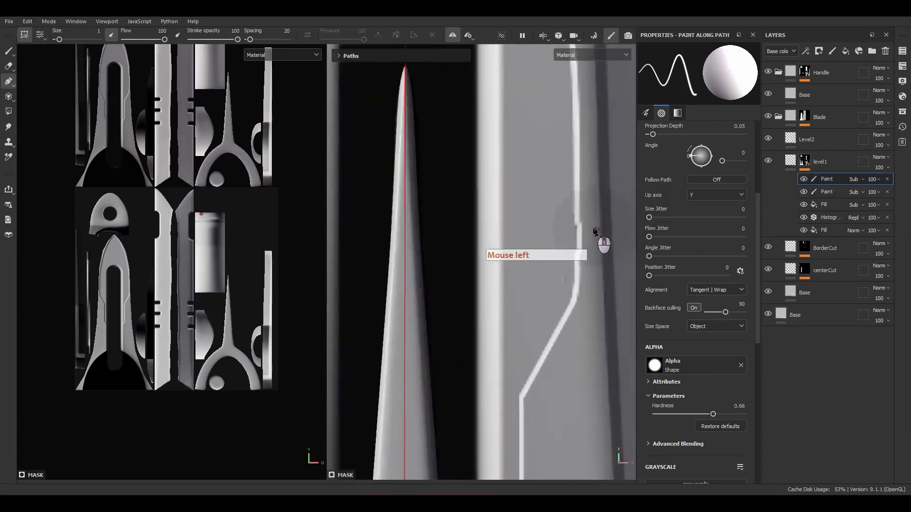
key("x")
key("1")
key("x")
key("x")
left_click_drag(585, 229, 592, 274)
scroll(594, 277, "down", 4)
middle_click_drag(560, 304, 545, 332, "alt")
scroll(544, 333, "up", 3)
key("x")
left_click(582, 279)
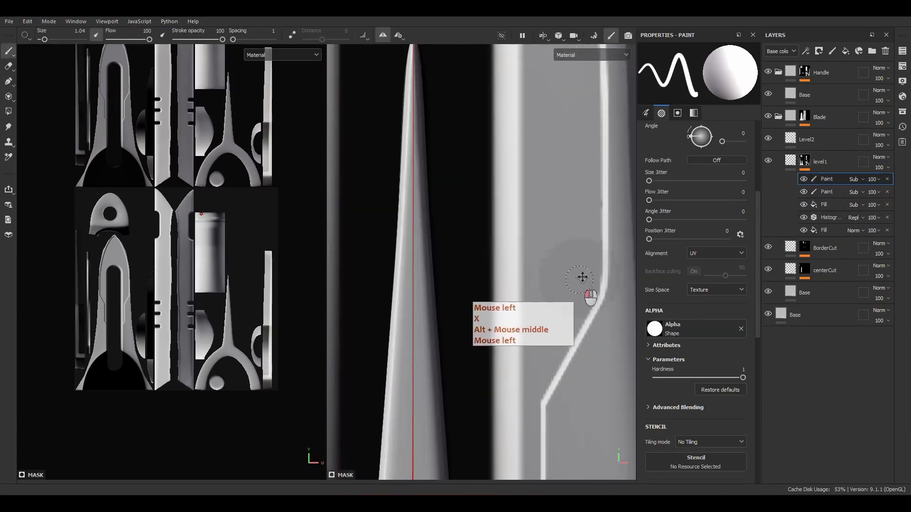
Touch up the same edge in the mask view with a 0.43 brush and return to the material view.
left_click(804, 161, "alt")
right_click_drag(573, 255, 565, 259, "ctrl")
left_click_drag(595, 254, 600, 278)
key("m")
left_click(595, 257)
Reselect the lower paint effect's groove path and move its end point upward at the tip so both sides meet in a sharper point.
scroll(563, 212, "down", 6)
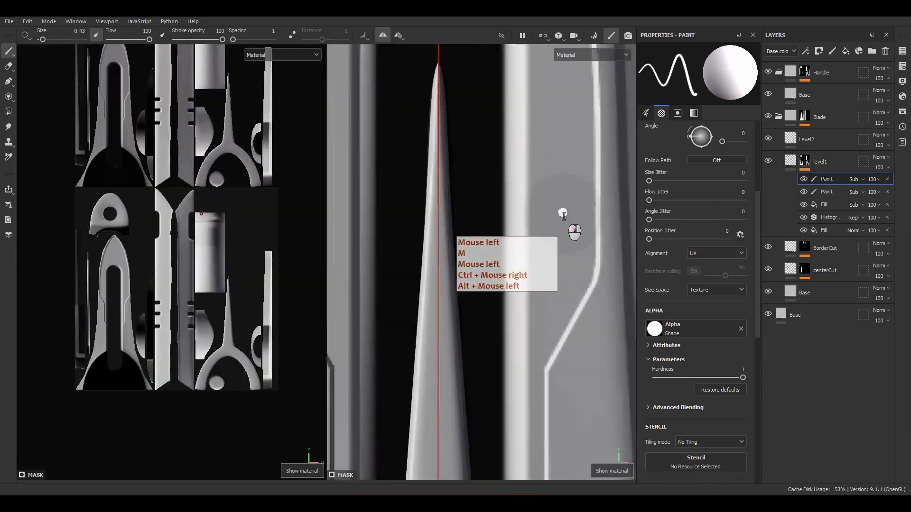
mouse_move(533, 271)
middle_mouse_down("alt")
mouse_move(524, 315)
mouse_move(514, 306)
middle_mouse_up("alt")
scroll(508, 116, "up", 6)
left_click(825, 192)
key("1")
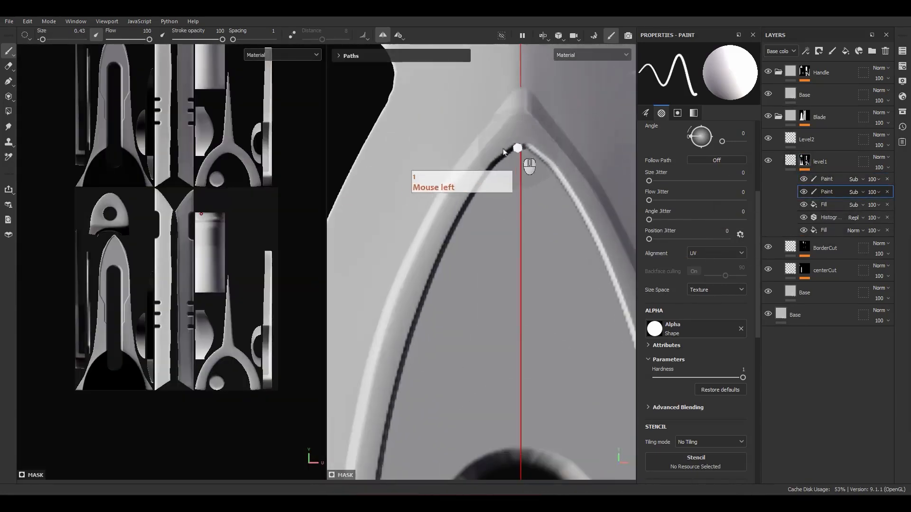
left_click(9, 81)
scroll(526, 152, "up", 1)
left_click(526, 151)
left_click_drag(526, 151, 530, 135)
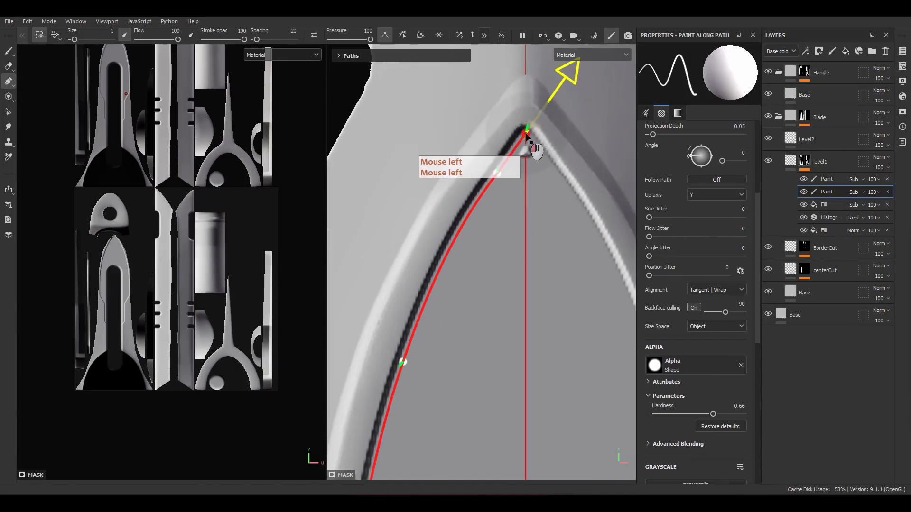
Draw a second path from the relief's lower vertical edge diagonally outward and straight down to the guard, with size 0.5.
scroll(531, 237, "down", 3)
mouse_move(532, 238)
middle_mouse_down("alt")
mouse_move(524, 296)
mouse_move(513, 245)
mouse_move(522, 233)
middle_mouse_up("alt")
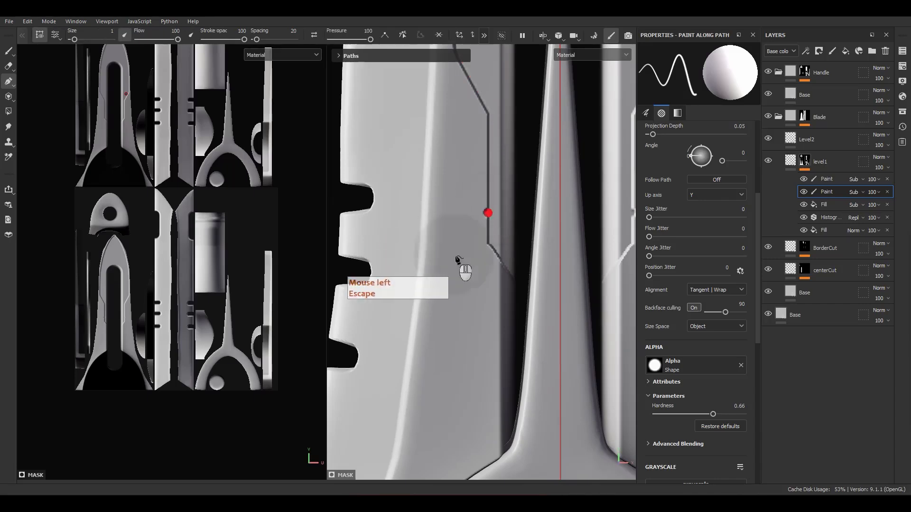
middle_click_drag(458, 285, 459, 358, "alt")
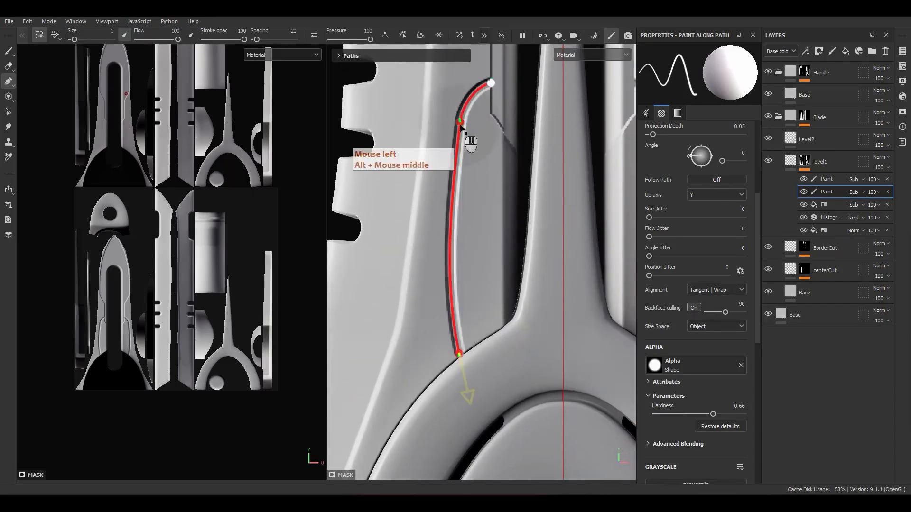
left_click_drag(457, 131, 462, 134, "shift")
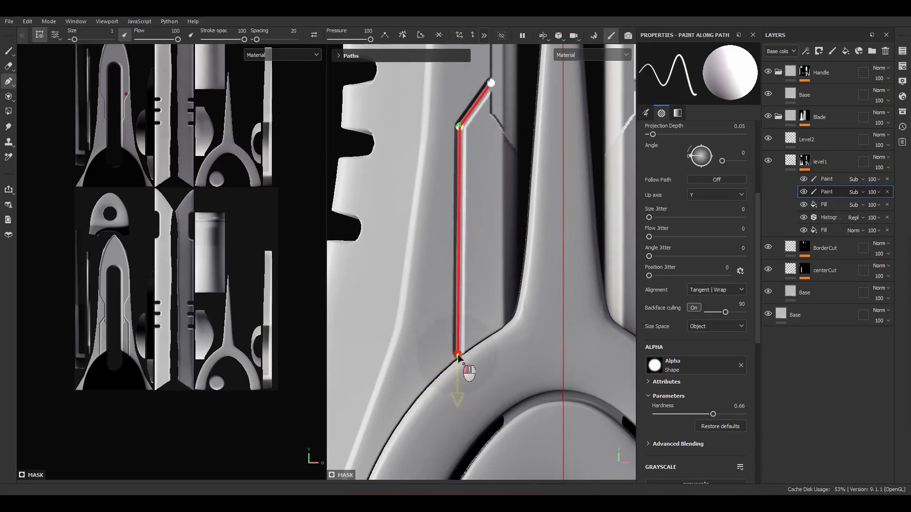
middle_click_drag(457, 359, 468, 197, "alt")
type(".5")
key("Return")
right_click_drag(468, 197, 761, 245, "alt")
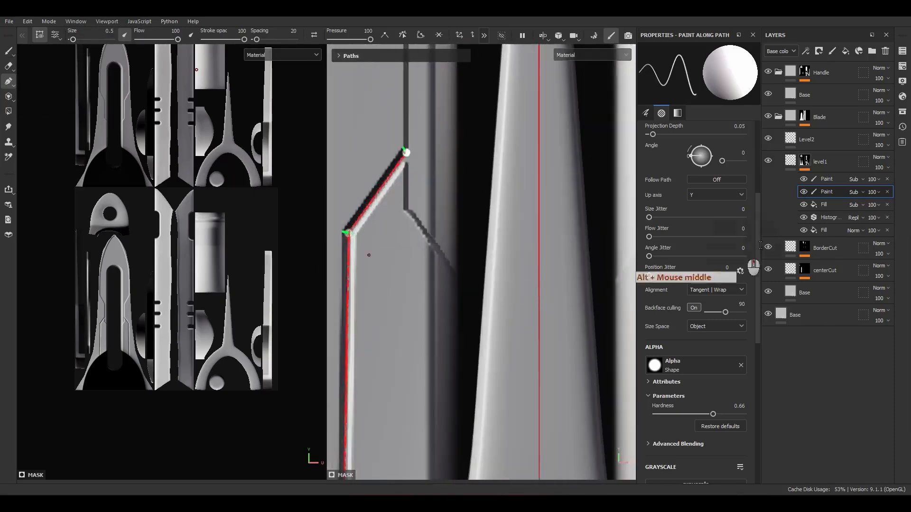
Switch back to the brush on the upper paint effect and set its size to 0.74.
left_click(827, 179)
key("1")
key("2")
key("1")
key("ctrl+z")
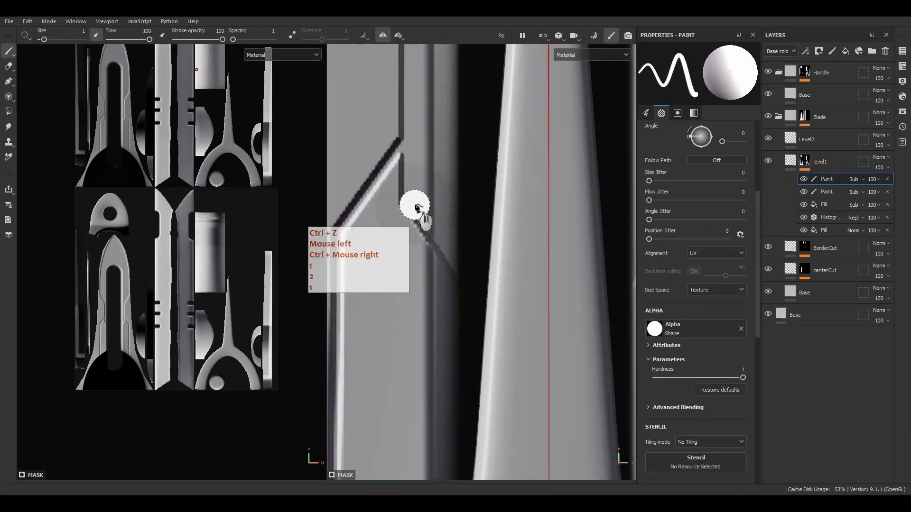
key("x")
right_click_drag(415, 203, 409, 201, "ctrl")
left_click(407, 200)
left_click(464, 266, "shift")
key("ctrl+z")
key("ctrl+z")
key("x")
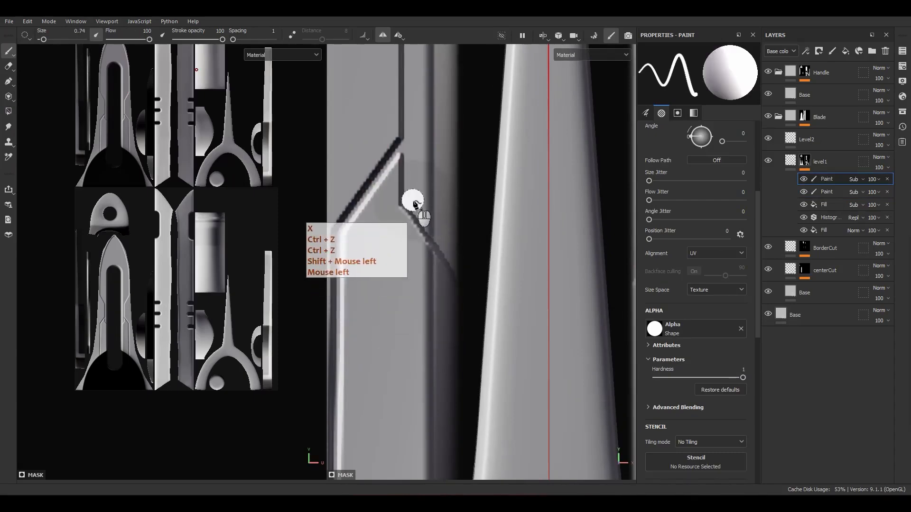
Paint a straight diagonal white stroke along the relief's angled lower edge into the slot.
left_click(411, 202)
left_click(467, 266, "shift")
scroll(468, 265, "down", 10)
mouse_move(470, 264)
middle_mouse_down("alt")
mouse_move(456, 286)
mouse_move(459, 268)
middle_mouse_up("alt")
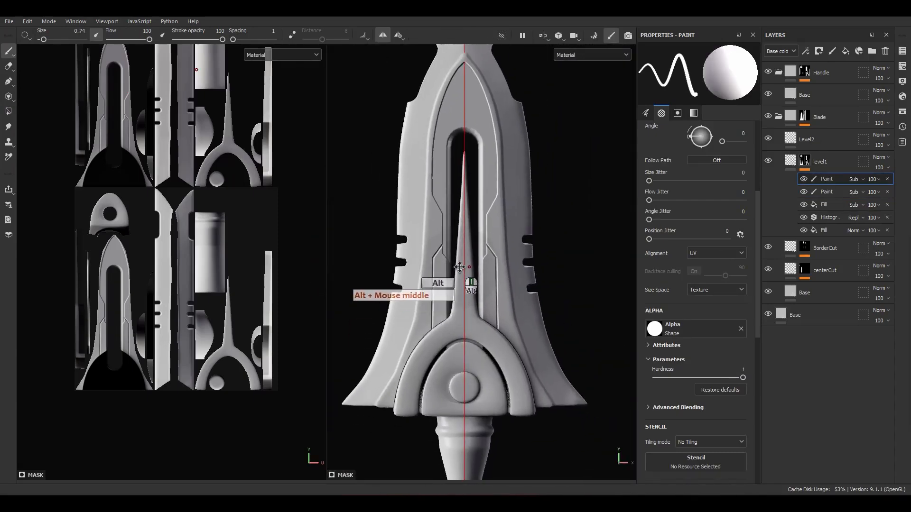
Show the level1 mask around the slot and try a touch-up dab with the swapped brush colour.
scroll(486, 261, "up", 10)
left_click(806, 161, "alt")
scroll(558, 191, "down", 5)
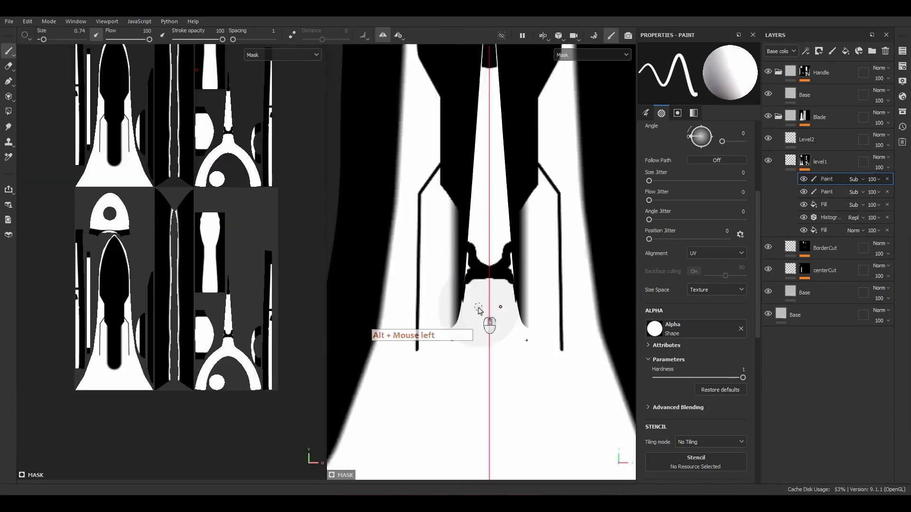
scroll(488, 289, "up", 3)
key("x")
left_click(542, 162)
key("ctrl+z")
scroll(536, 218, "down", 7)
middle_click_drag(527, 237, 513, 344, "alt")
Hide both paint effects in the level1 mask and examine the blade's relief without the grooves.
left_click(790, 161)
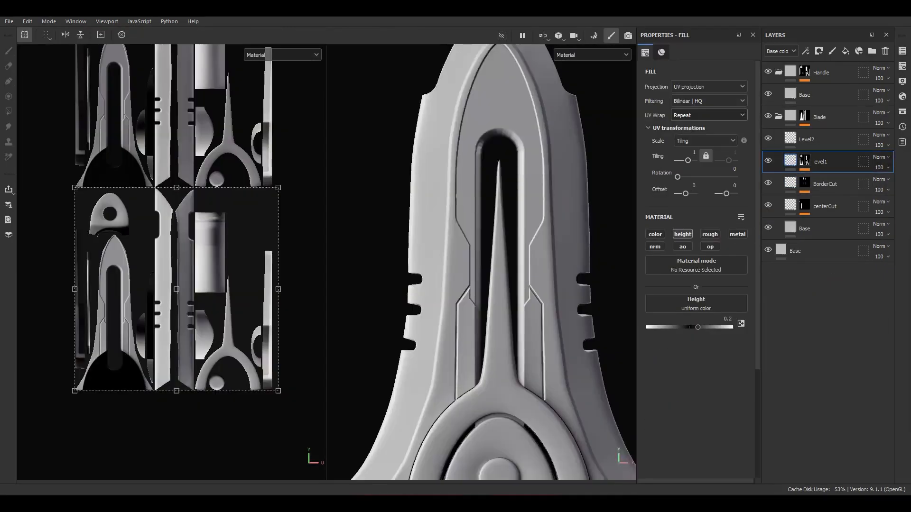
scroll(493, 266, "down", 2)
left_click(791, 162)
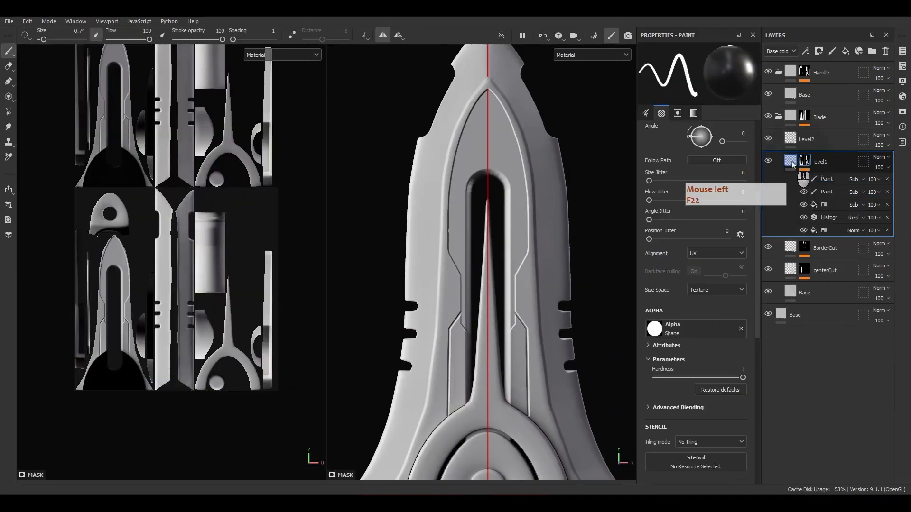
mouse_move(794, 164)
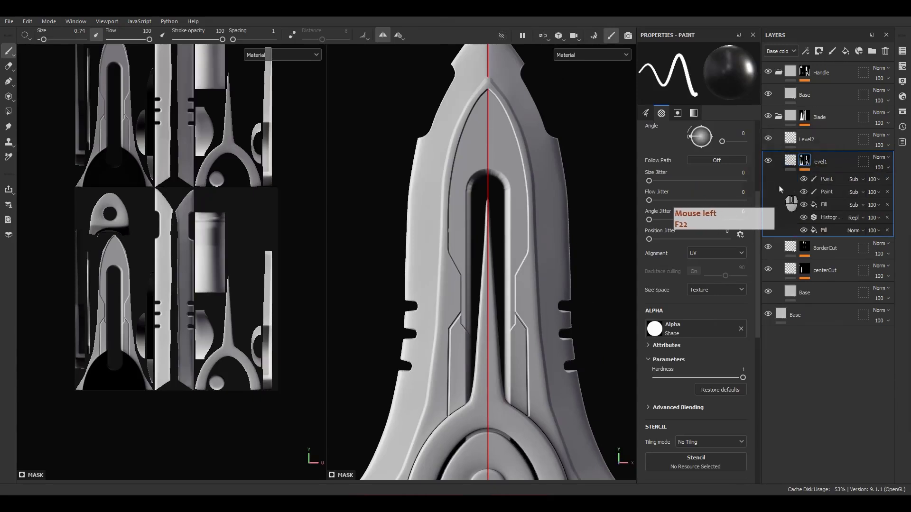
scroll(470, 239, "down", 3)
scroll(467, 251, "up", 2)
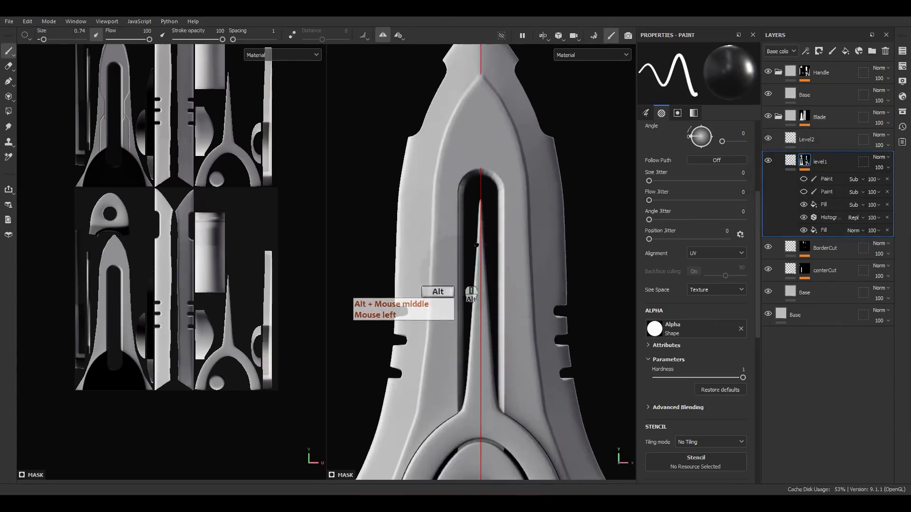
middle_click_drag(456, 273, 454, 308, "alt")
mouse_move(455, 304)
left_mouse_down("alt")
mouse_move(540, 267)
mouse_move(493, 264)
left_mouse_up("alt")
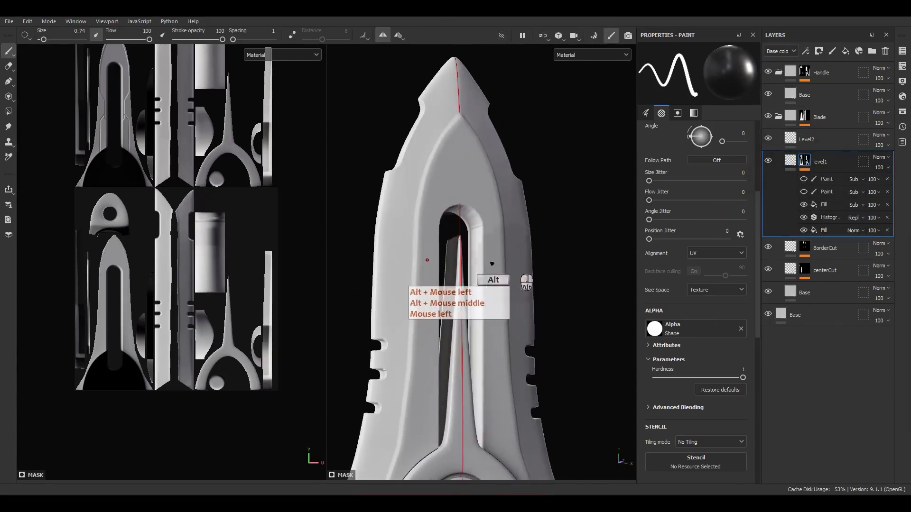
Show the paint effects again, select the lower one, and examine the groove lines from several angles.
left_click(804, 192)
left_click(826, 192)
middle_click_drag(464, 284, 489, 241, "alt")
mouse_move(489, 240)
left_mouse_down("alt")
mouse_move(434, 241)
mouse_move(493, 249)
left_mouse_up("alt")
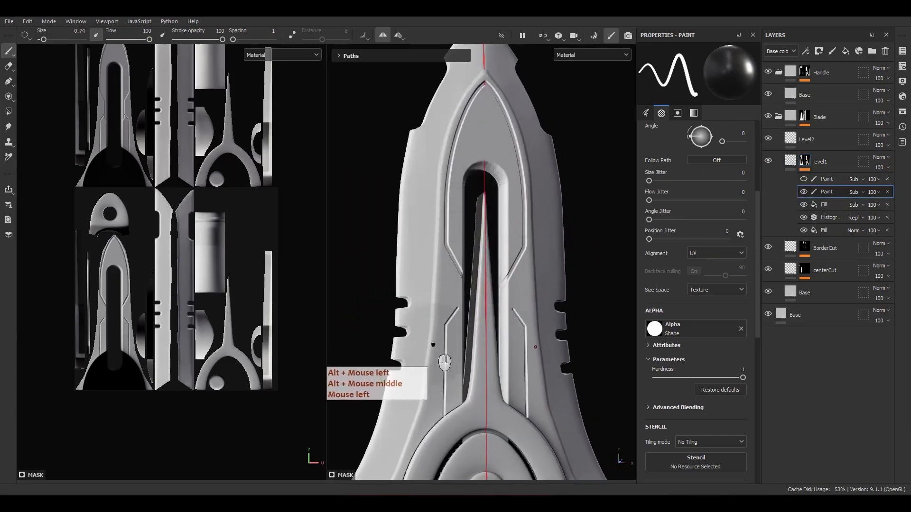
left_click_drag(476, 319, 468, 325, "alt")
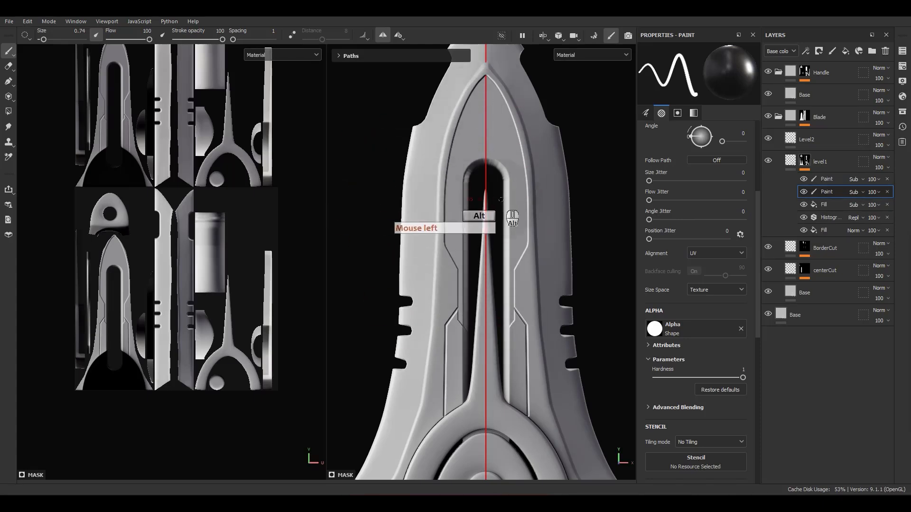
middle_click_drag(500, 199, 489, 254, "alt")
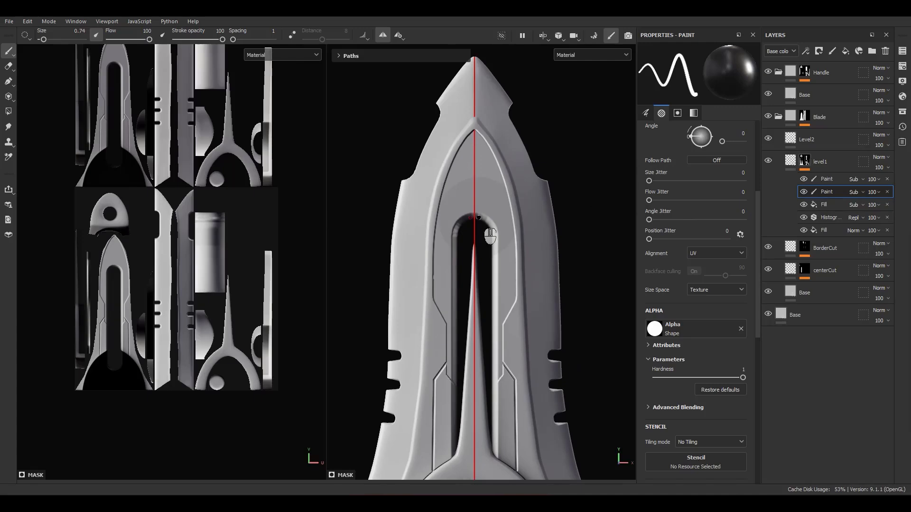
left_click_drag(474, 226, 502, 237, "alt")
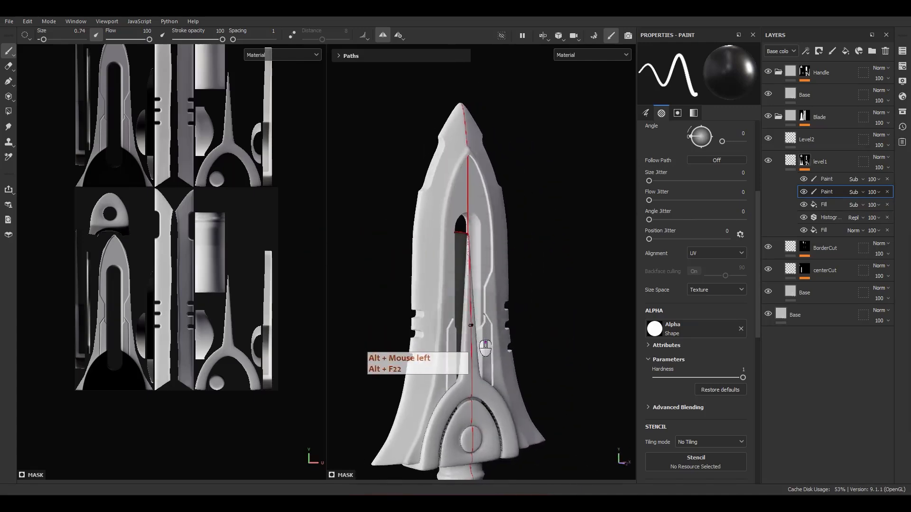
scroll(499, 321, "up", 4)
mouse_move(502, 317)
left_mouse_down("alt")
mouse_move(401, 303)
mouse_move(439, 297)
left_mouse_up("alt")
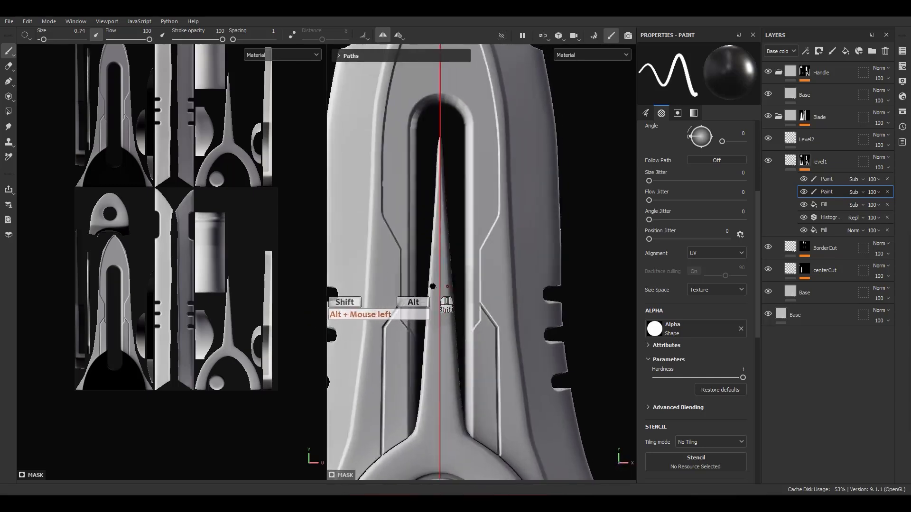
Add a Blur filter at the top of the level1 mask's effects with a blur intensity of 0.2.
left_click(824, 180)
right_click(824, 180)
left_click(809, 370)
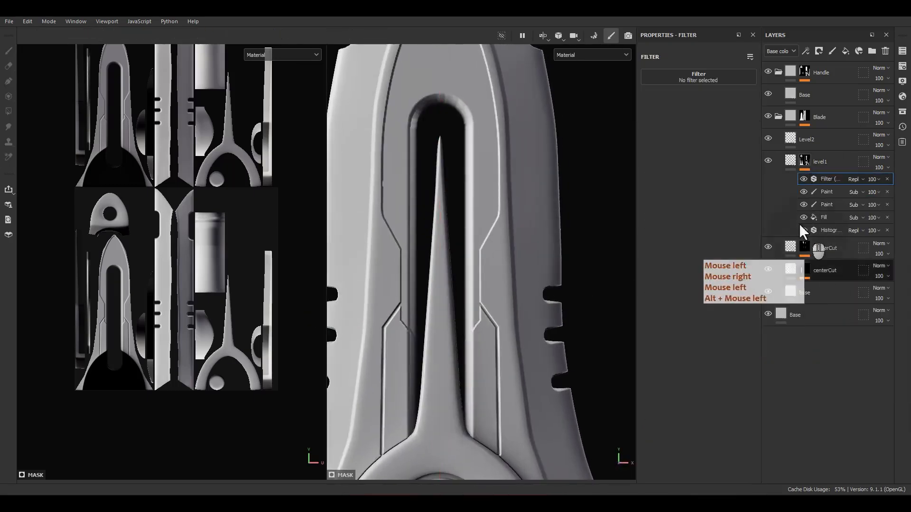
left_click(705, 79)
double_click(731, 87)
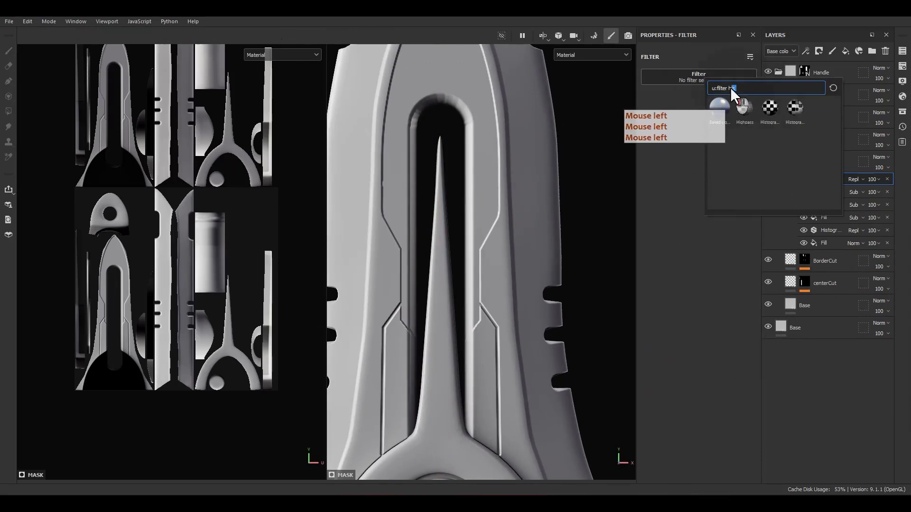
type("blu")
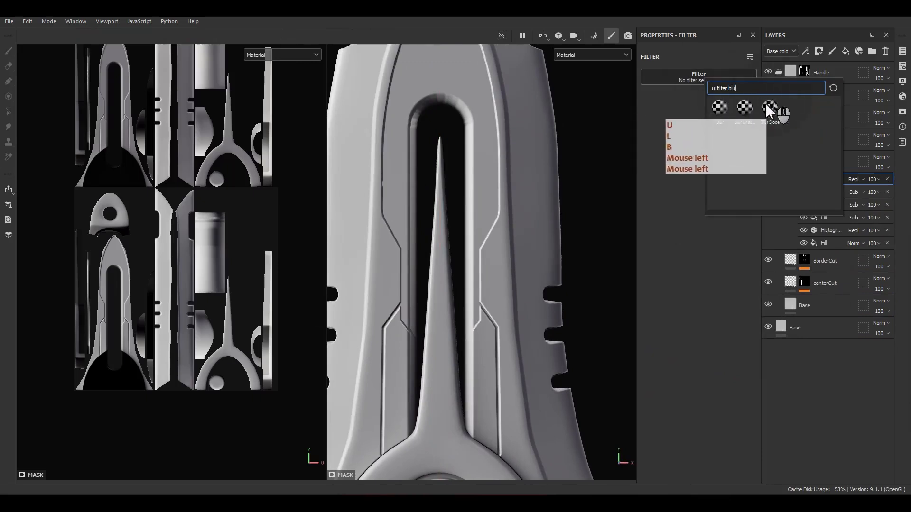
left_click(721, 106)
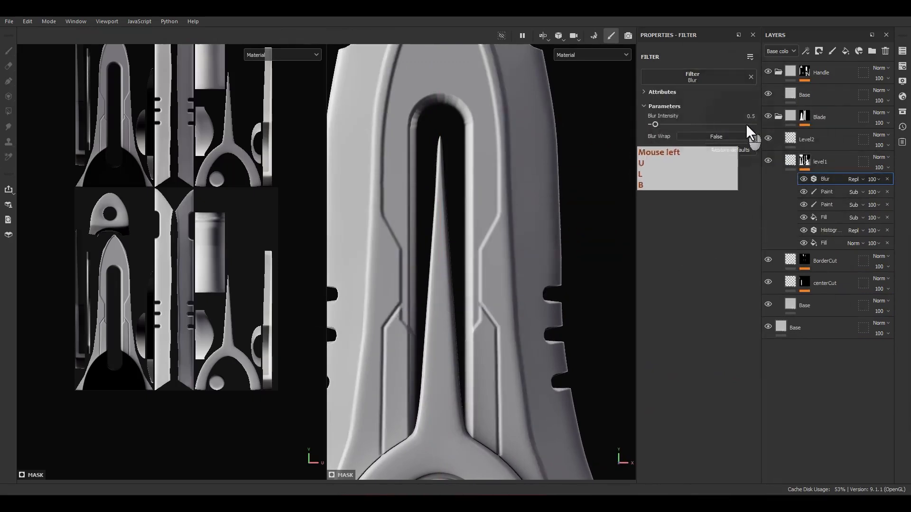
type("2.")
key("Return")
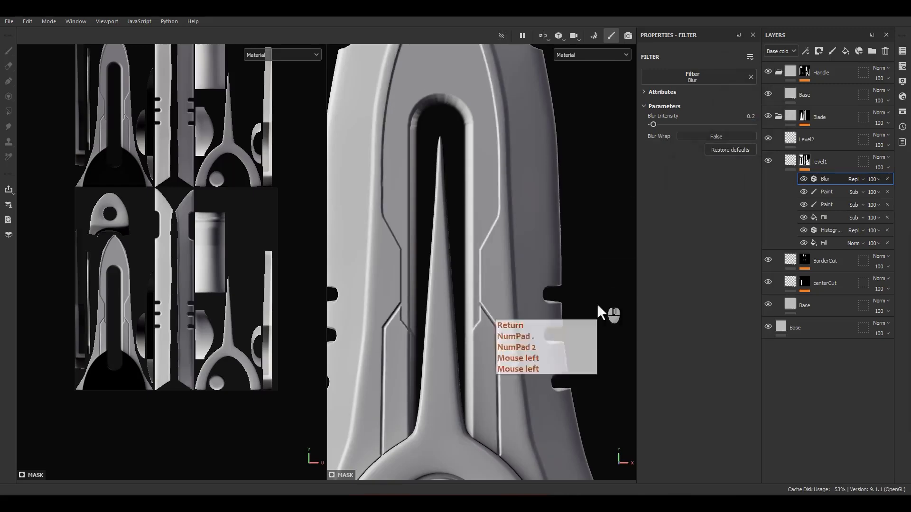
Add a fill effect to the level1 mask between the blur and the upper paint effect.
middle_click_drag(521, 258, 536, 266, "alt")
left_click_drag(536, 266, 518, 269, "alt")
scroll(432, 342, "down", 5)
scroll(432, 343, "down", 2)
middle_click_drag(432, 343, 457, 268, "alt")
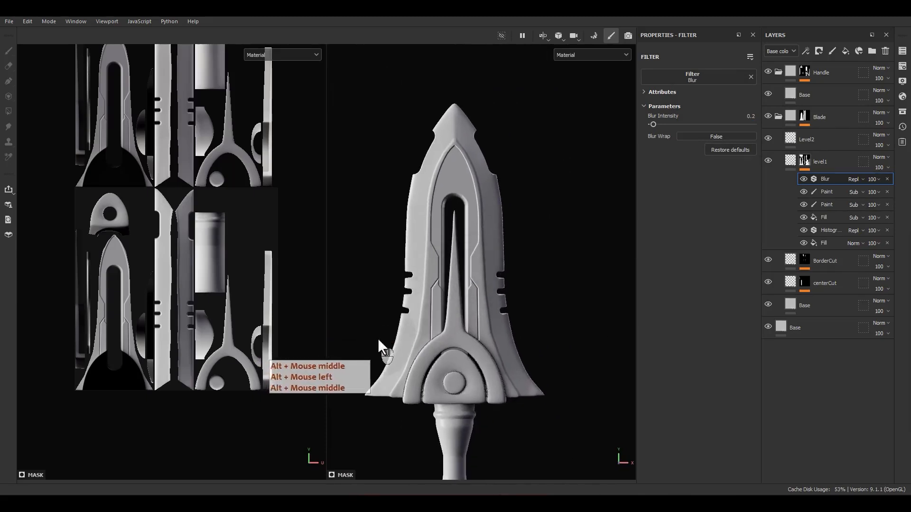
scroll(378, 338, "up", 4)
left_click(819, 191)
right_click(819, 190)
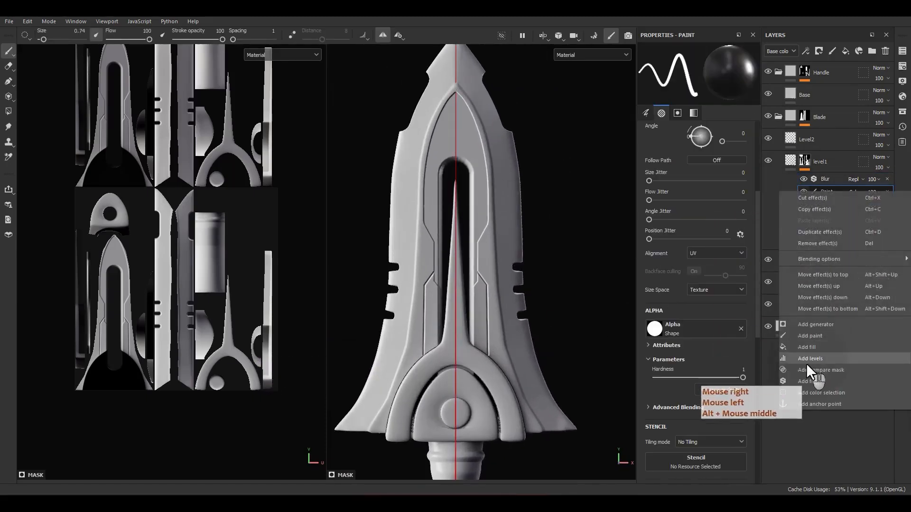
left_click(804, 349)
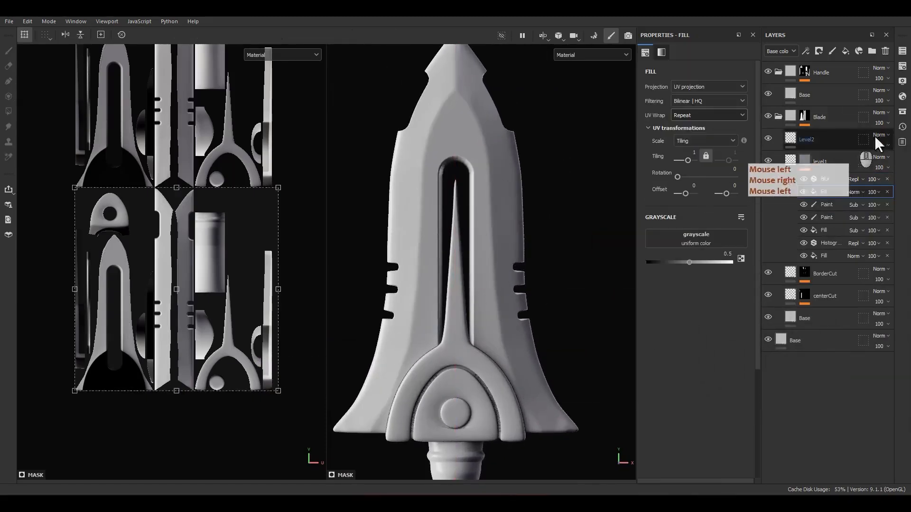
Search all asset libraries for "hexo" and assign the Hexagon Split texture to the new fill's grayscale.
left_click(902, 112)
left_click_drag(742, 113, 480, 127)
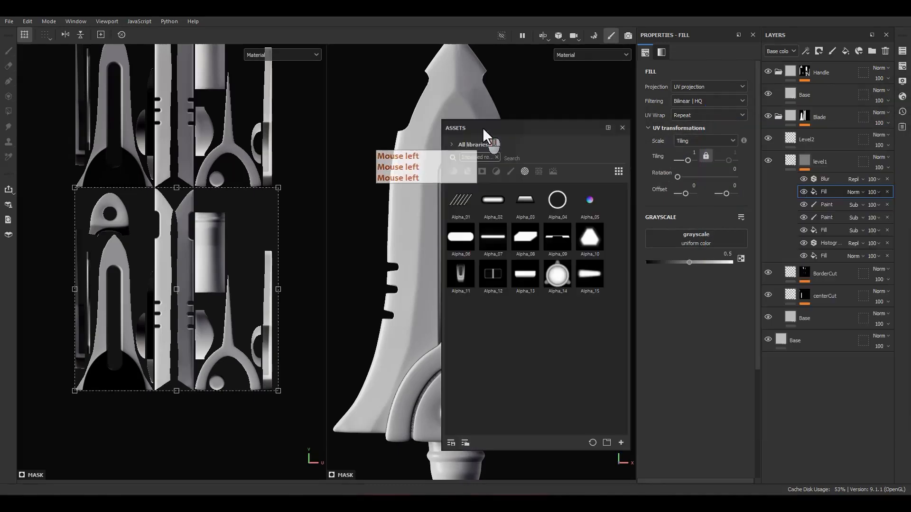
left_click(496, 157)
type("hexo")
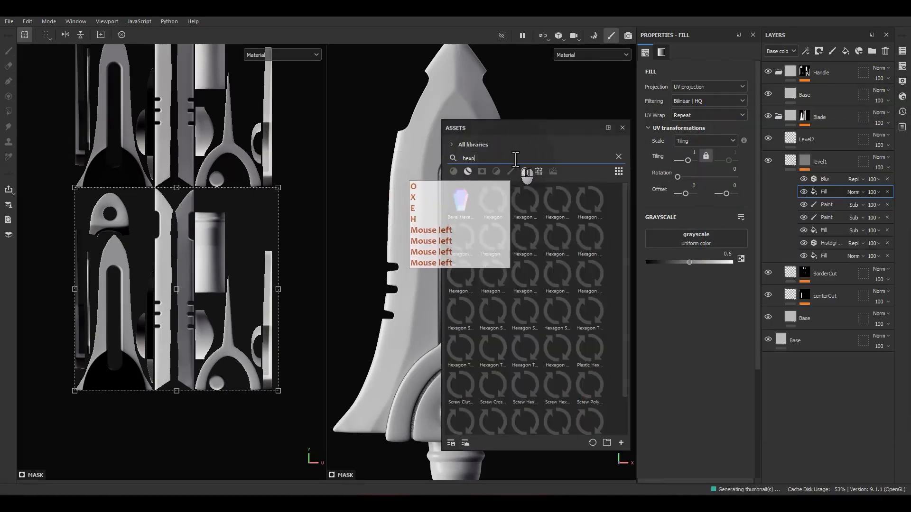
key("BackSpace")
type("og")
key("BackSpace")
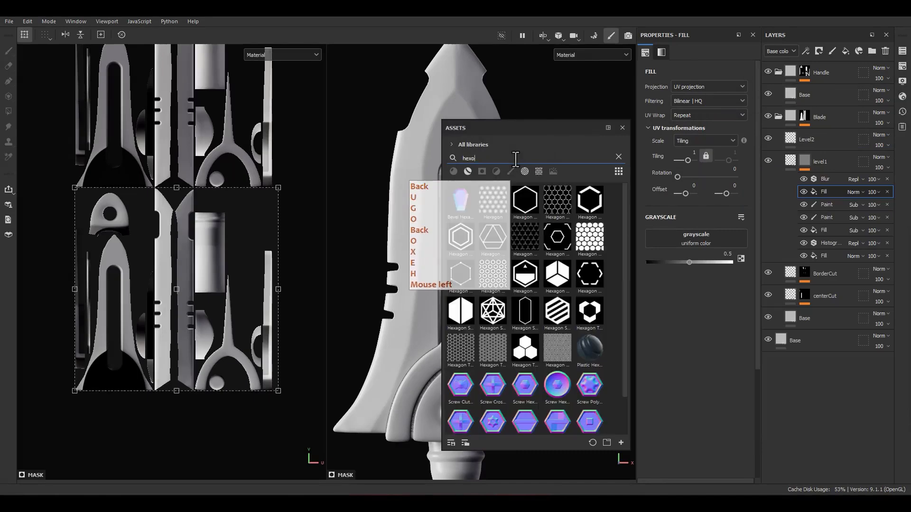
left_click_drag(460, 311, 696, 238)
left_click(623, 128)
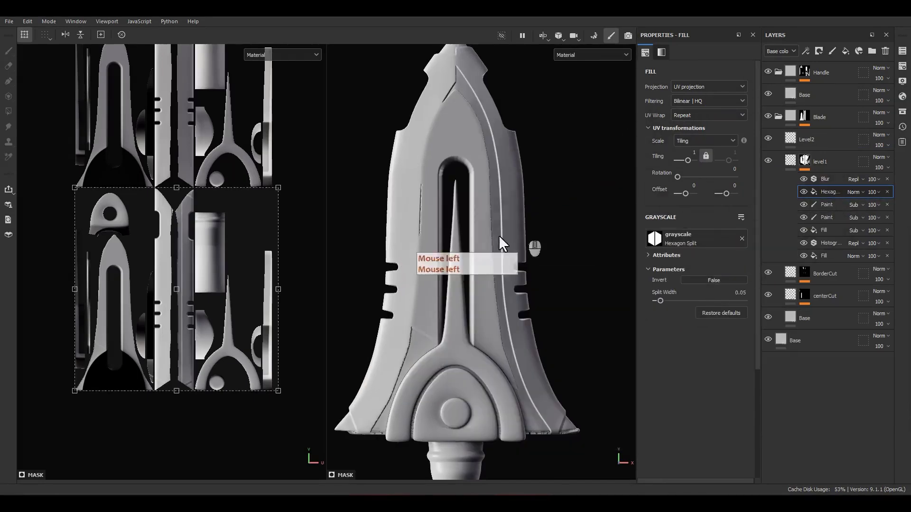
Set the hexagon fill's UV Wrap to None, shrink it to about a quarter of the UV tile, and move it to the side strips' lower part.
scroll(532, 252, "down", 3)
left_click(685, 116)
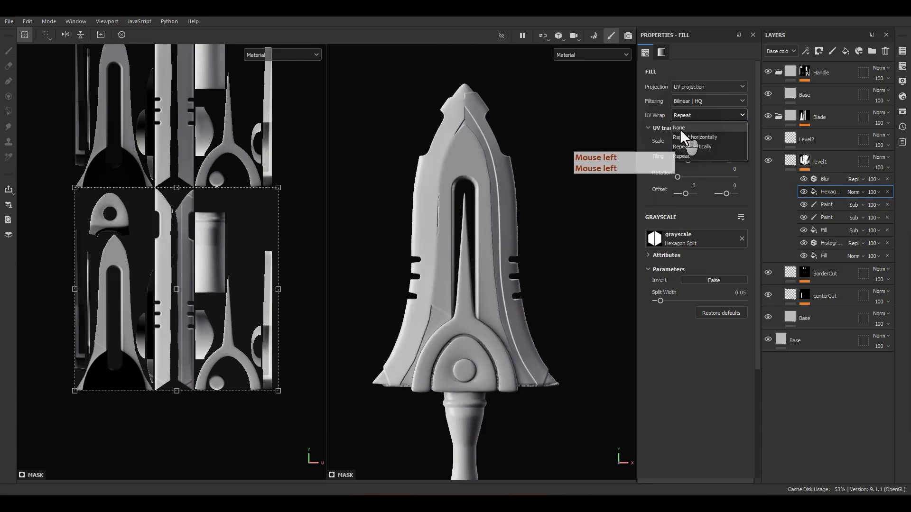
left_click(679, 129)
scroll(254, 254, "down", 4)
scroll(255, 253, "up", 3)
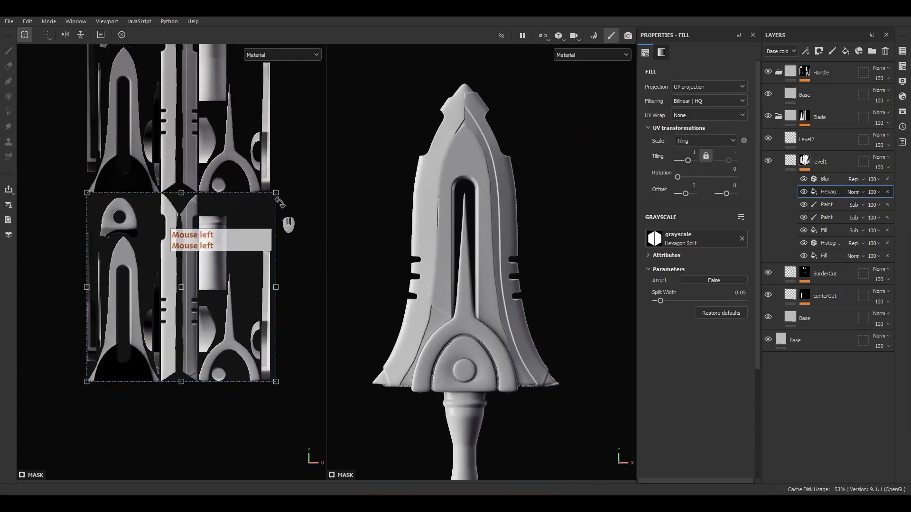
left_click_drag(277, 193, 204, 268, "ctrl+shift")
scroll(177, 323, "up", 3)
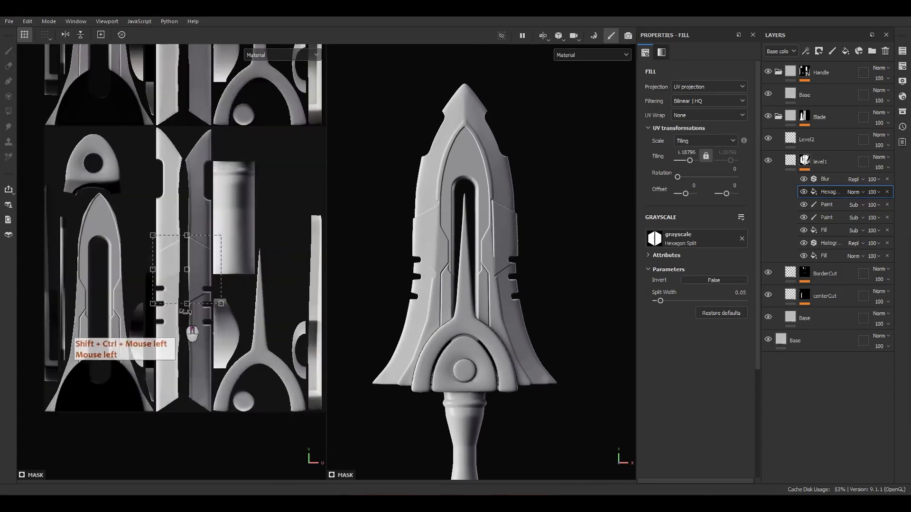
left_click_drag(192, 300, 184, 380)
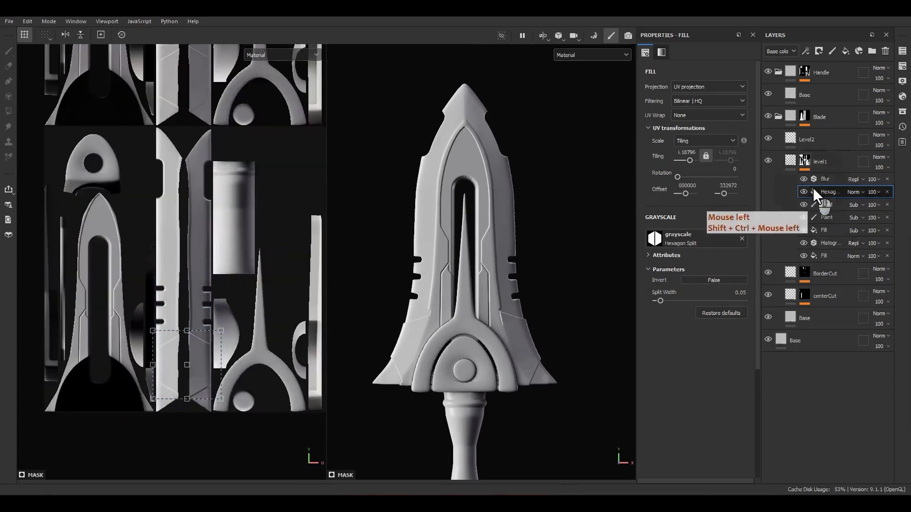
Display the level1 mask and shrink the hexagon further, centring it between the two side strips' inner edges.
left_click(804, 162, "alt")
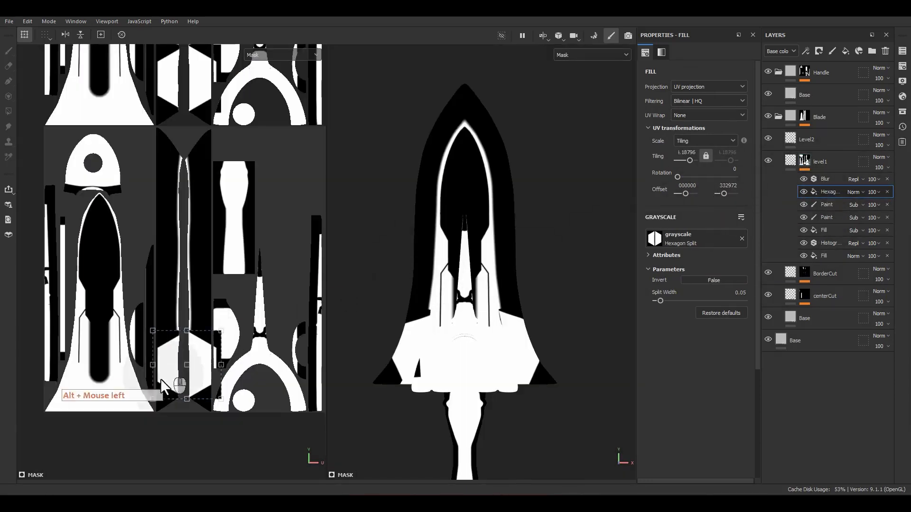
scroll(175, 384, "up", 4)
middle_click_drag(214, 389, 223, 376, "alt")
mouse_move(236, 357)
left_mouse_down()
mouse_move(215, 358)
mouse_move(233, 374)
mouse_move(225, 348)
left_mouse_up()
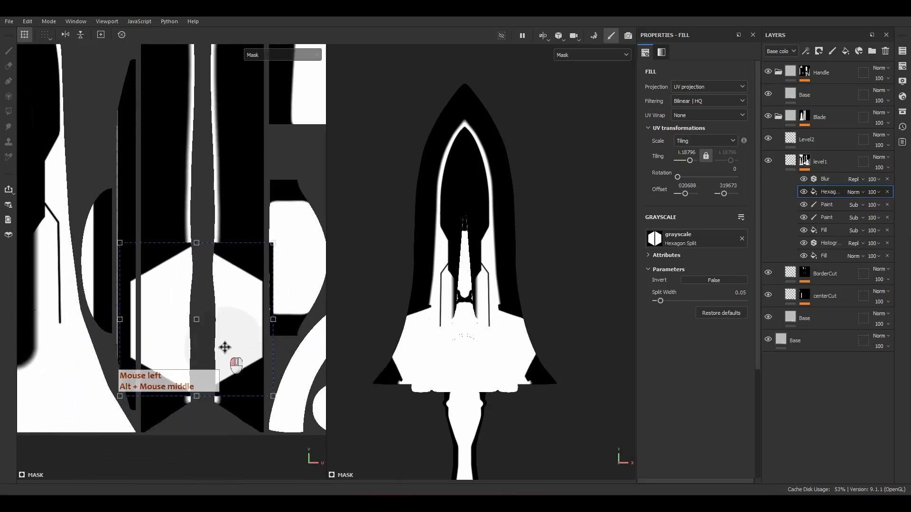
left_click_drag(274, 245, 259, 261, "ctrl+shift")
left_click_drag(234, 321, 239, 311)
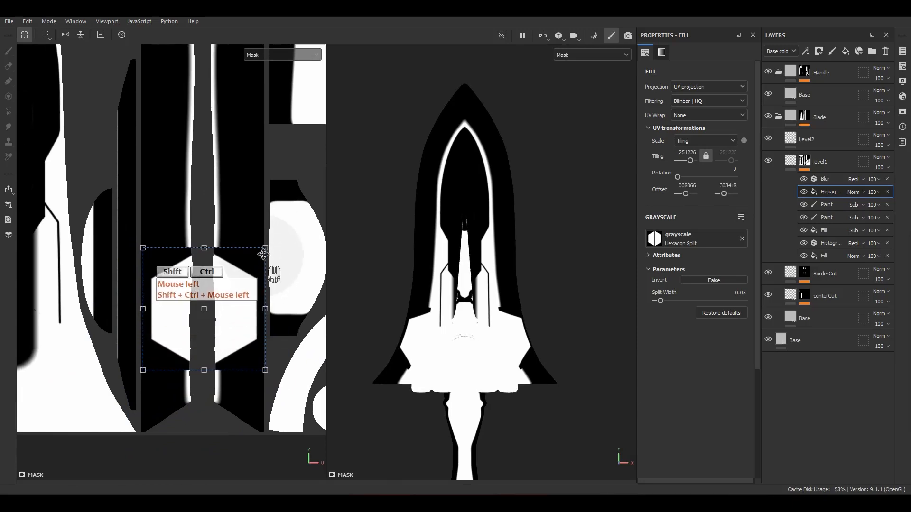
left_click_drag(260, 254, 245, 268, "ctrl+shift")
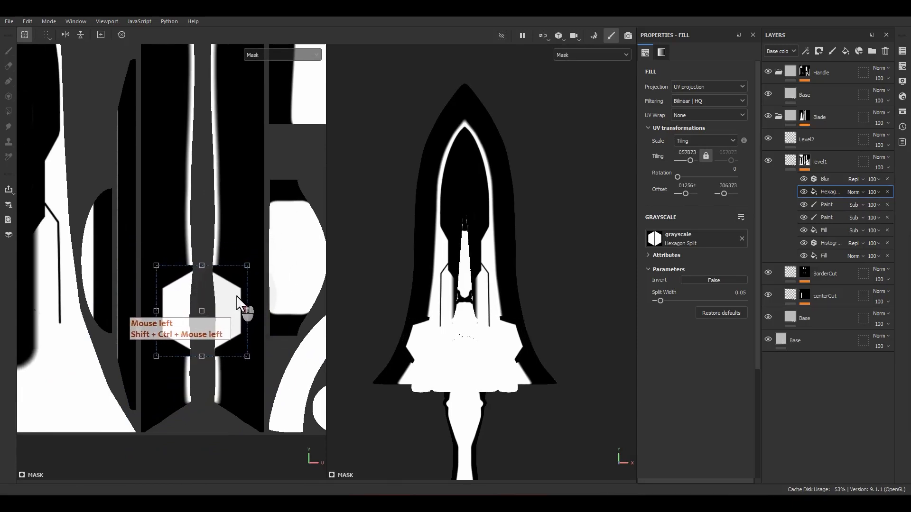
Set the hexagon fill's blending to Linear dodge (Add) and fine-tune its position and size across the side strips.
left_click(853, 192)
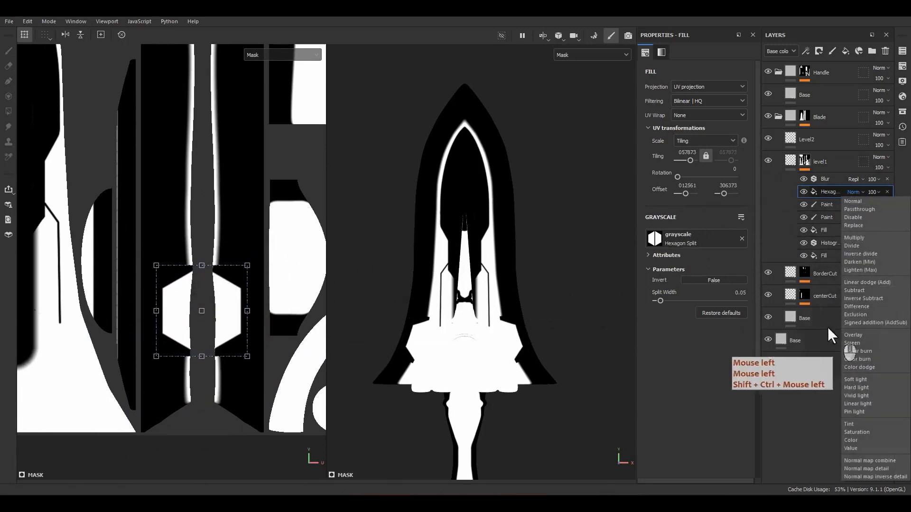
left_click(858, 283)
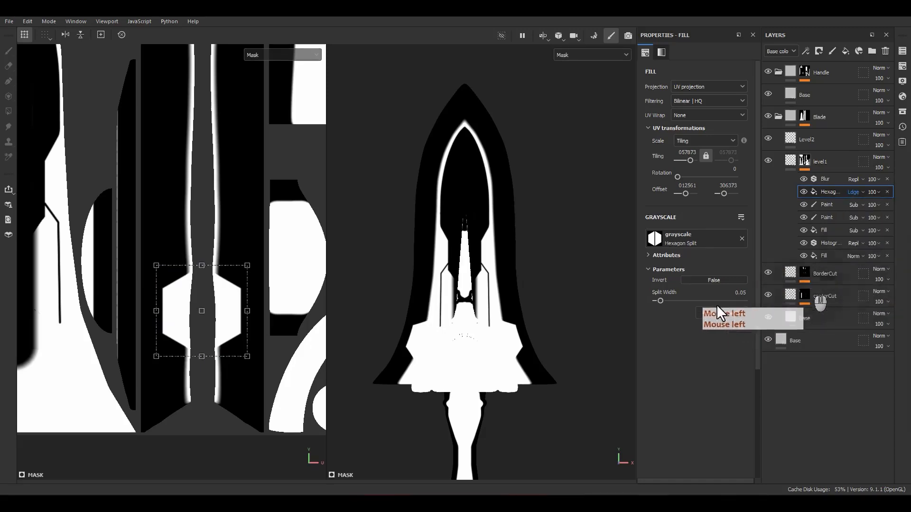
scroll(233, 319, "up", 2)
scroll(231, 311, "up", 2)
left_click_drag(227, 314, 228, 321)
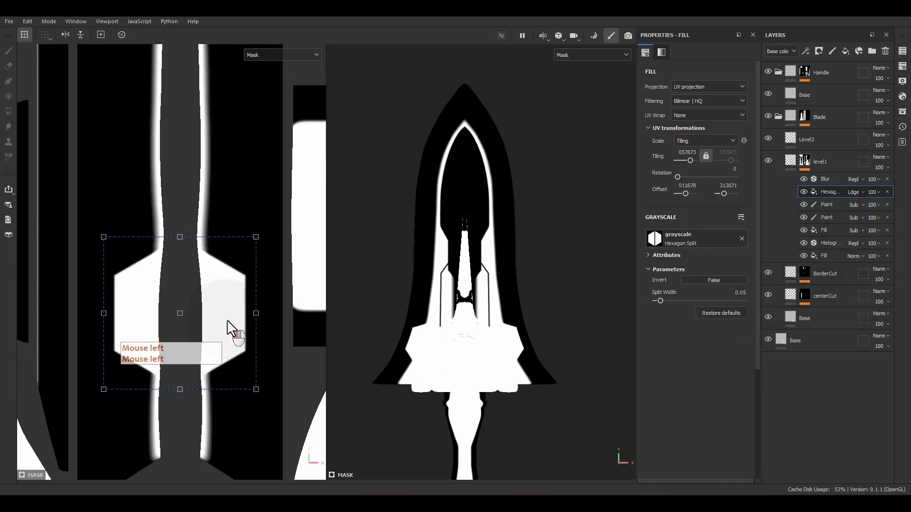
left_click_drag(257, 238, 256, 248, "ctrl+shift")
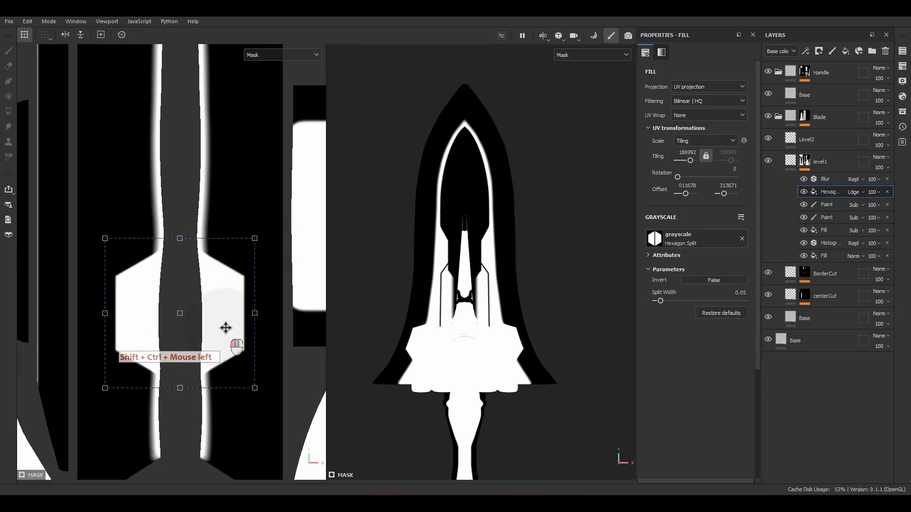
Nudge the hexagon fill slightly upward across the blade's two side strips.
left_click_drag(223, 326, 226, 327)
left_click_drag(446, 371, 508, 356, "alt")
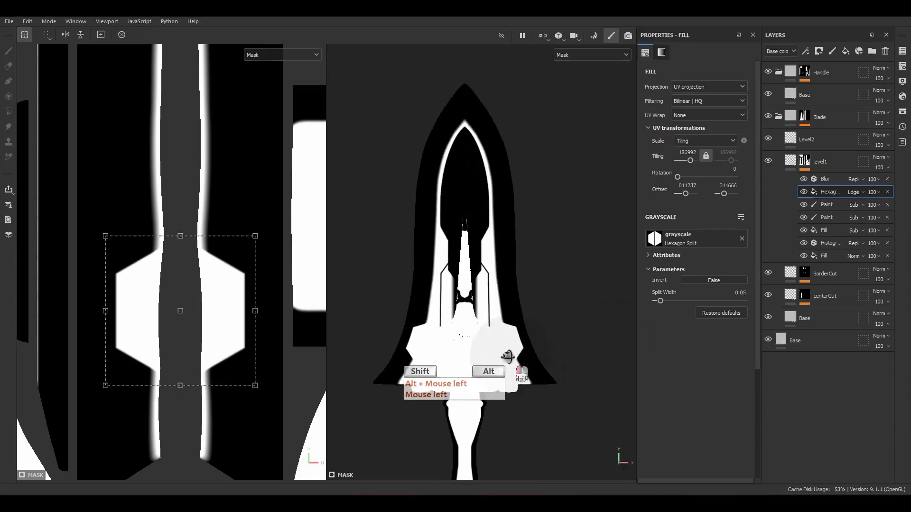
Select the level1 mask's Blur filter and examine the softness of the hexagon and side strip edges.
left_click(826, 180)
scroll(241, 282, "up", 2)
scroll(241, 282, "up", 2)
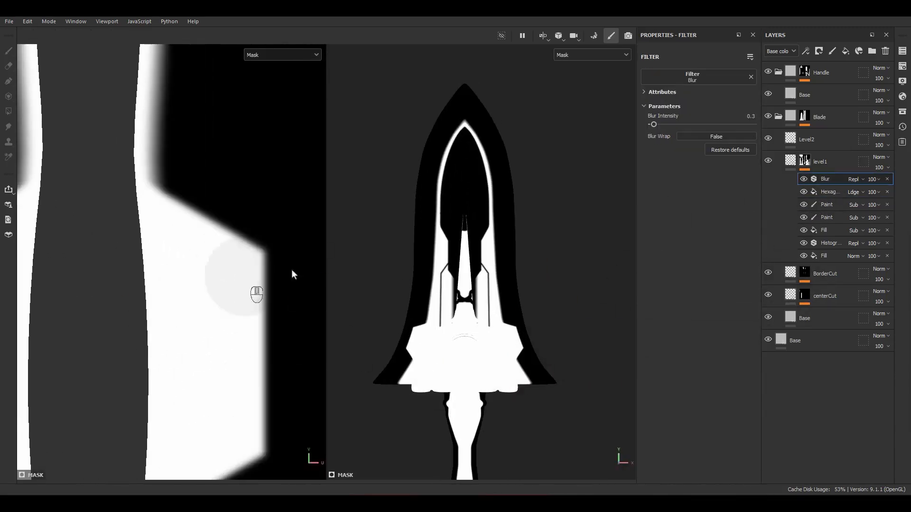
middle_click_drag(170, 276, 264, 358, "alt")
scroll(205, 231, "up", 2)
scroll(243, 245, "down", 6)
middle_click_drag(255, 190, 263, 317, "alt")
scroll(251, 165, "up", 2)
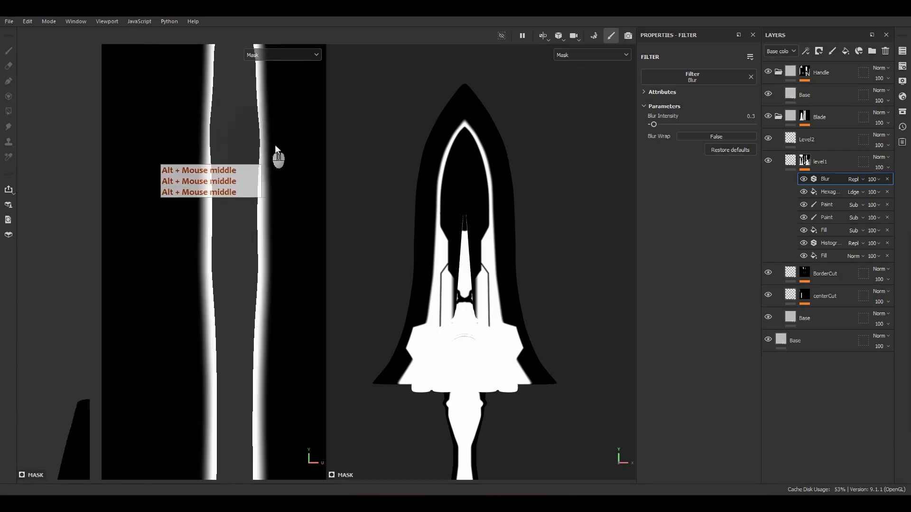
Set the contrast of the level1 mask's Histogram Scan filter to 0.75.
left_click(829, 243)
left_click_drag(697, 144, 733, 144)
middle_click_drag(282, 370, 285, 107, "alt")
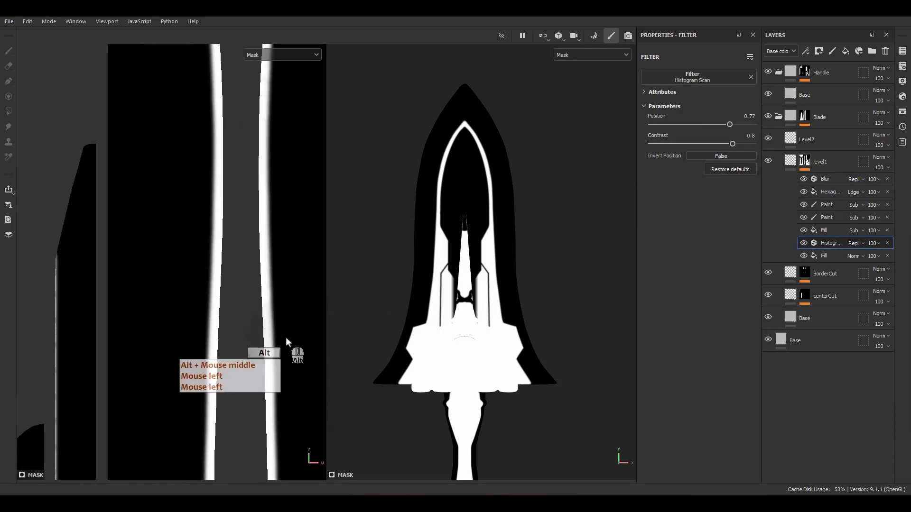
middle_click_drag(286, 342, 287, 190, "alt")
scroll(287, 420, "up", 5)
scroll(244, 370, "up", 2)
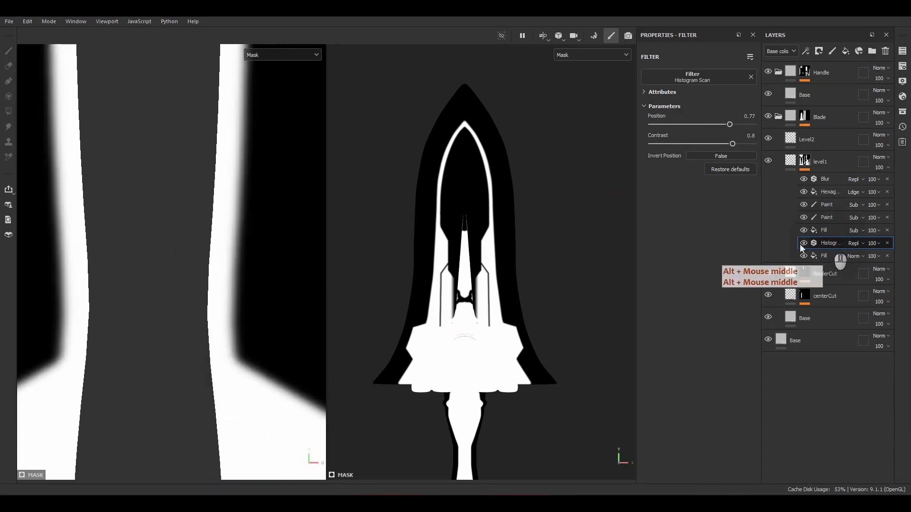
scroll(243, 365, "up", 3)
left_click_drag(735, 143, 734, 144)
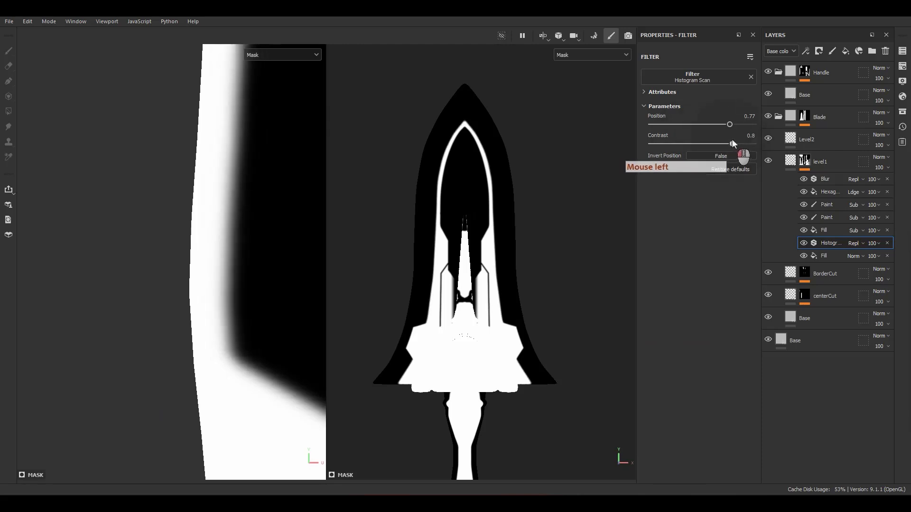
Display the full material and examine the blade's relief and grooves on the 3D model.
left_click(377, 228)
key("m")
scroll(230, 331, "down", 6)
scroll(451, 325, "down", 3)
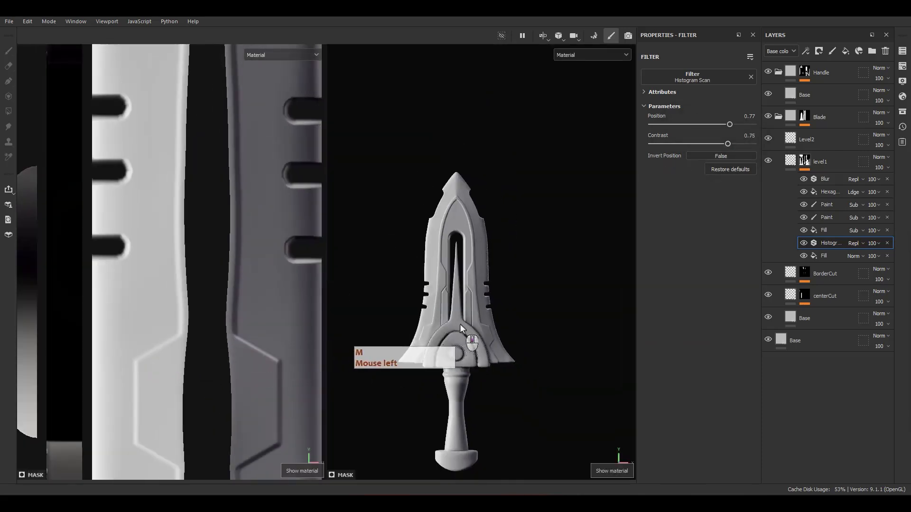
left_click_drag(459, 323, 504, 342, "alt")
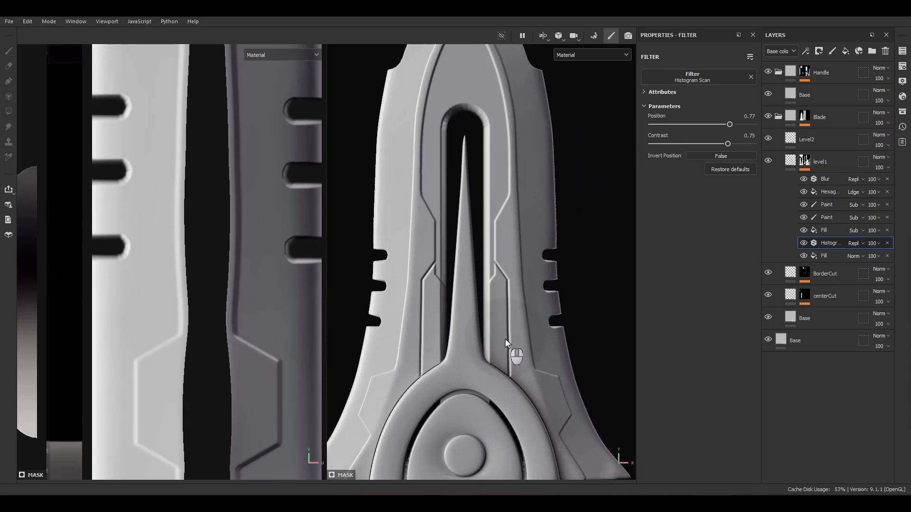
mouse_move(463, 353)
middle_mouse_down("alt")
mouse_move(431, 315)
mouse_move(517, 303)
mouse_move(541, 320)
middle_mouse_up("alt")
Edit the lower Paint effect's groove path, moving its bottom end point onto the edge of the guard's arch.
left_click(828, 218)
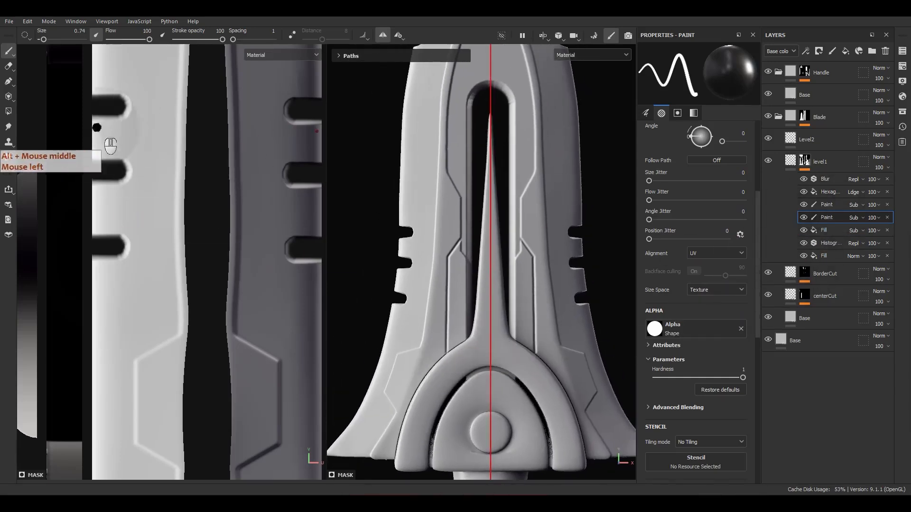
left_click(3, 85)
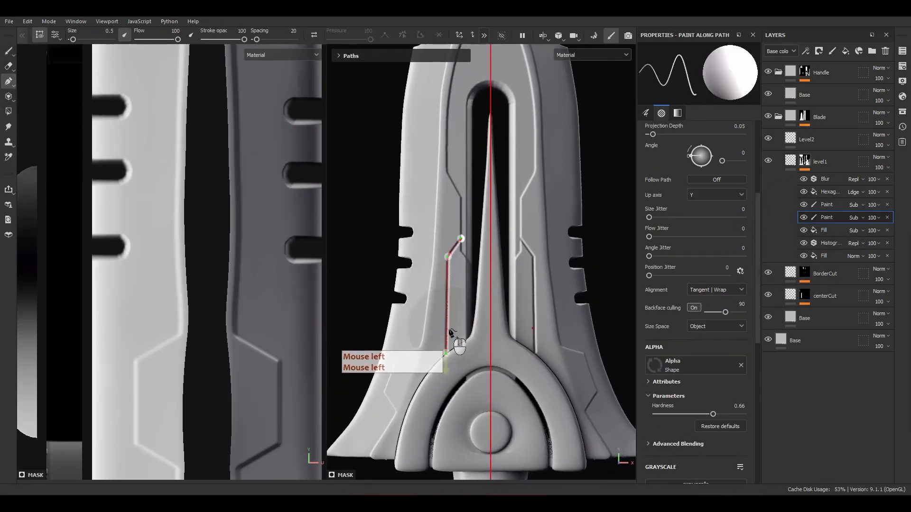
scroll(449, 367, "up", 2)
mouse_move(446, 351)
left_mouse_down()
mouse_move(425, 365)
mouse_move(438, 358)
left_mouse_up()
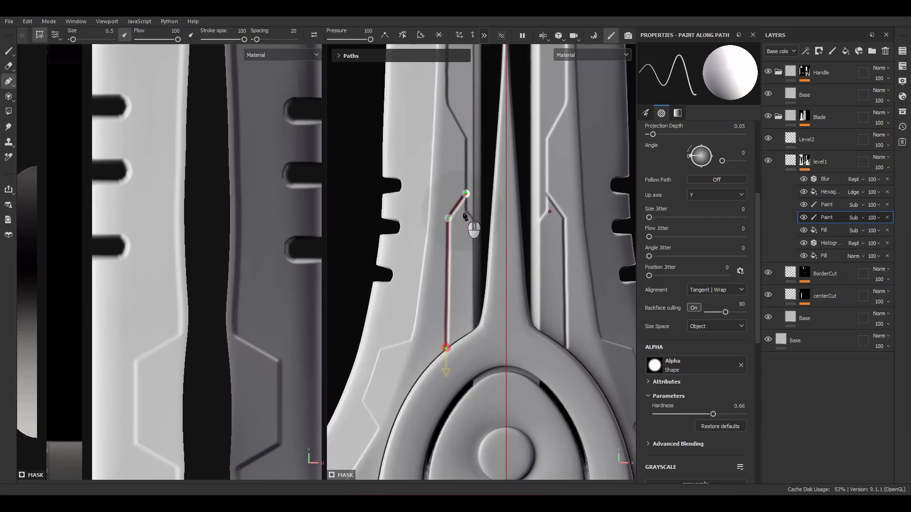
scroll(466, 199, "up", 2)
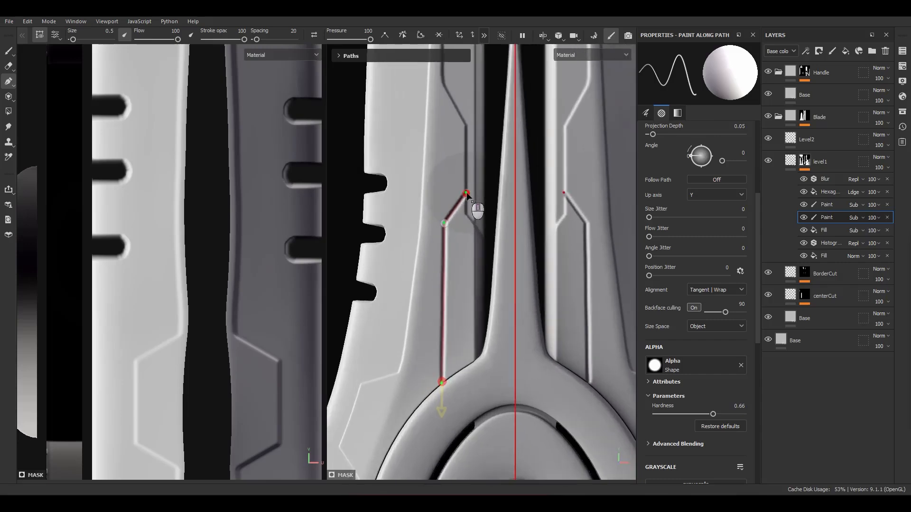
scroll(466, 195, "down", 4)
Add a new fill effect to the level1 mask and place it directly below the Blur filter.
left_click(830, 203)
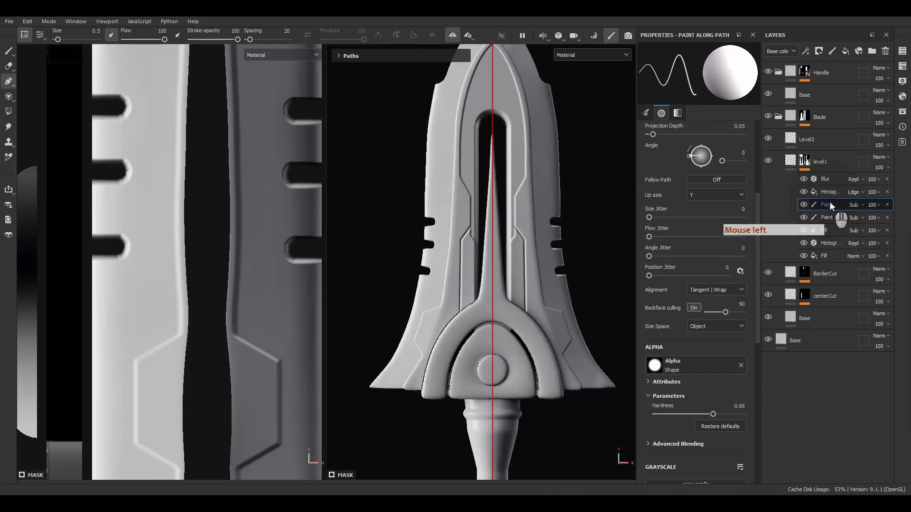
scroll(546, 256, "down", 3)
left_click_drag(519, 271, 517, 255, "alt")
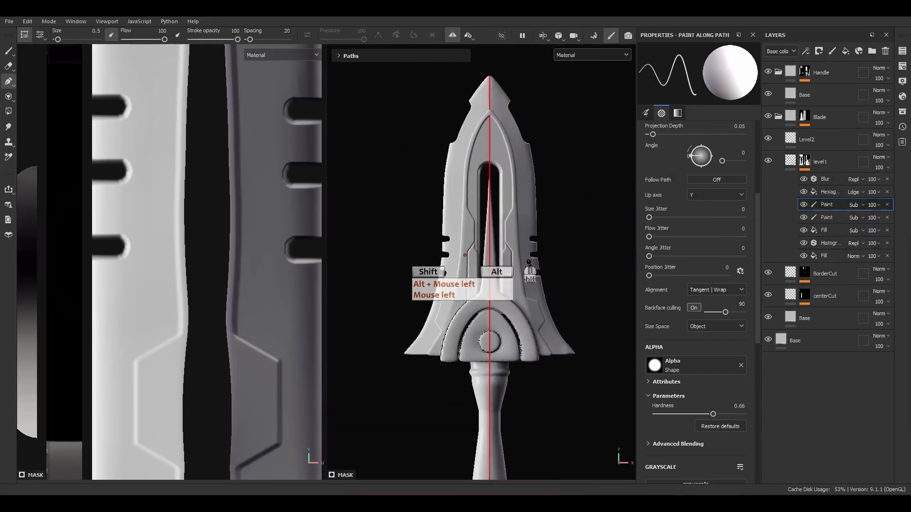
left_click(832, 193)
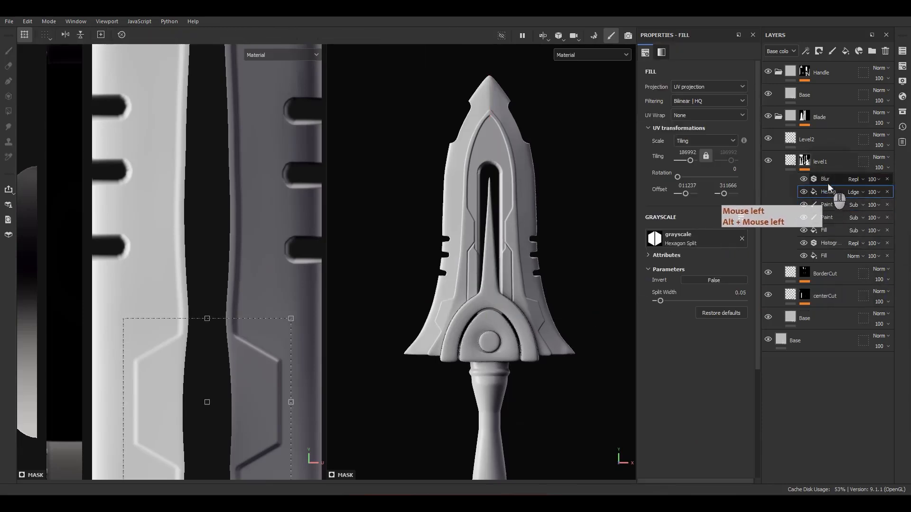
left_click(827, 183)
right_click(828, 183)
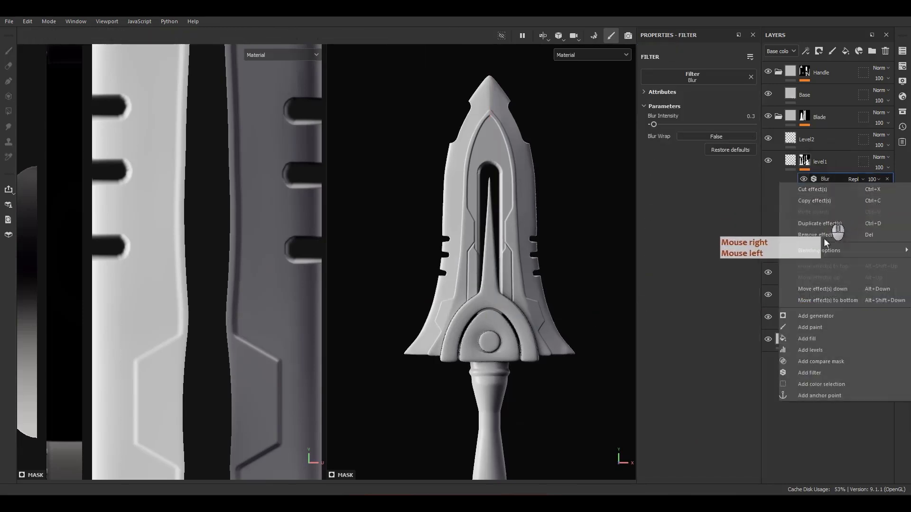
left_click(814, 340)
left_click(831, 192)
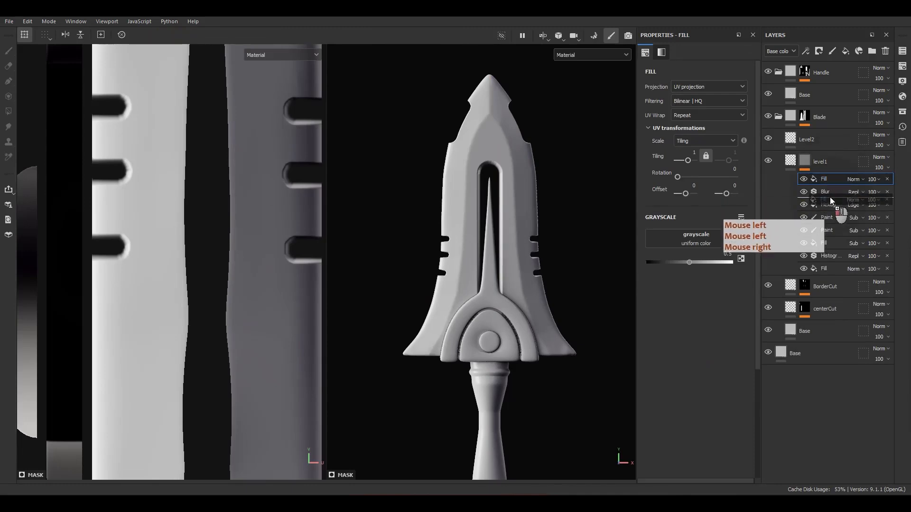
Show the Project library's assets and assign the Alpha_01 stripes to the new fill's grayscale.
left_click(903, 111)
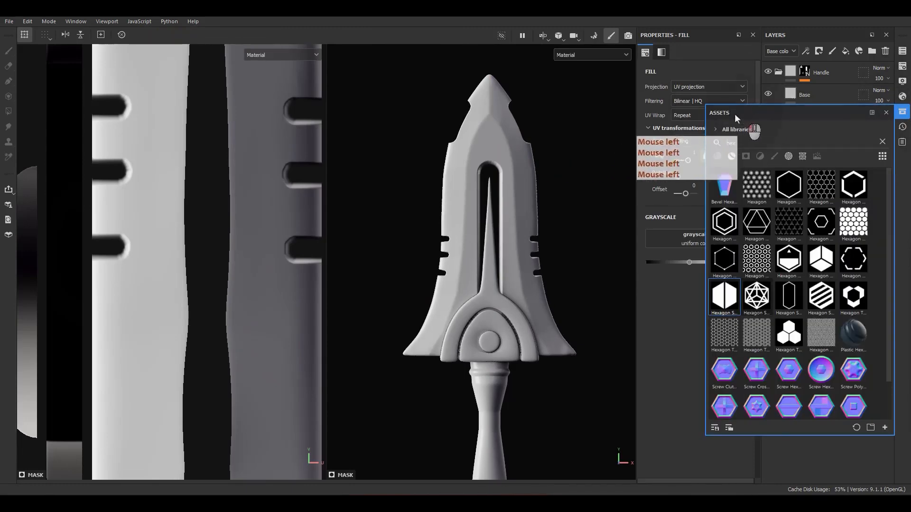
left_click_drag(735, 113, 537, 114)
left_click(684, 143)
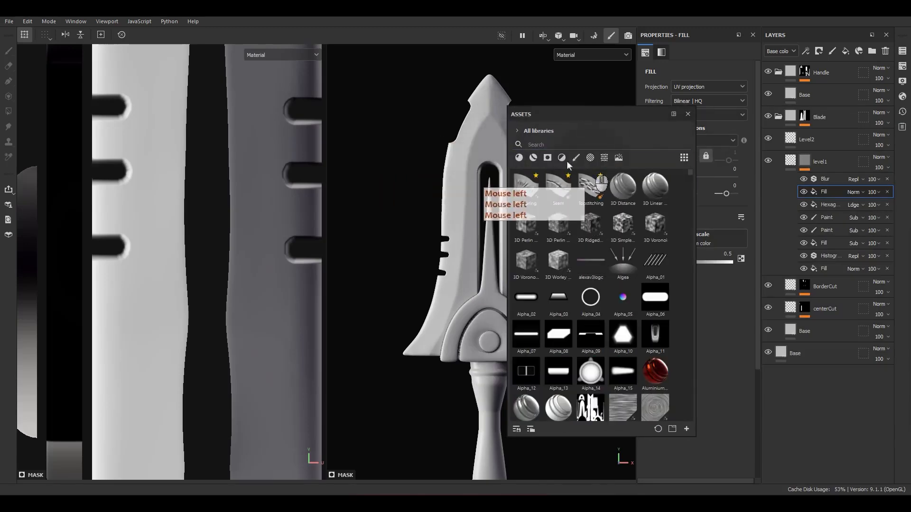
left_click(516, 133)
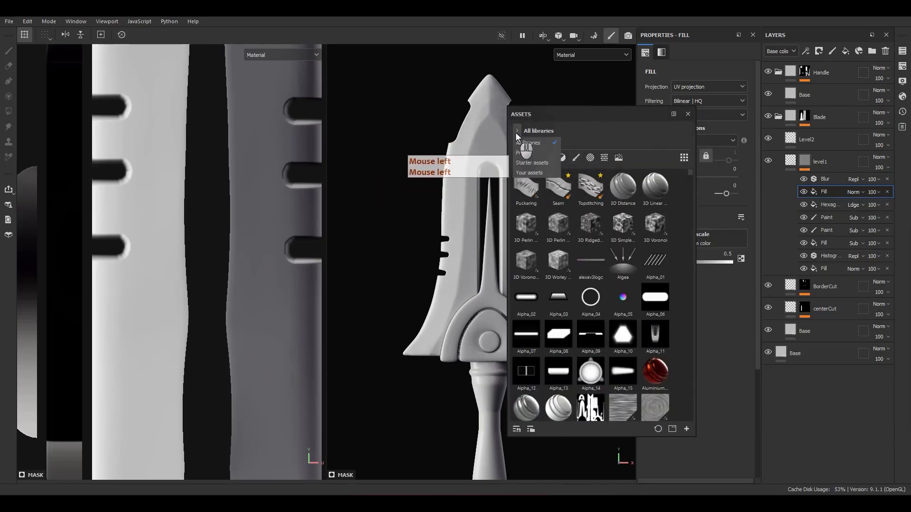
left_click(522, 154)
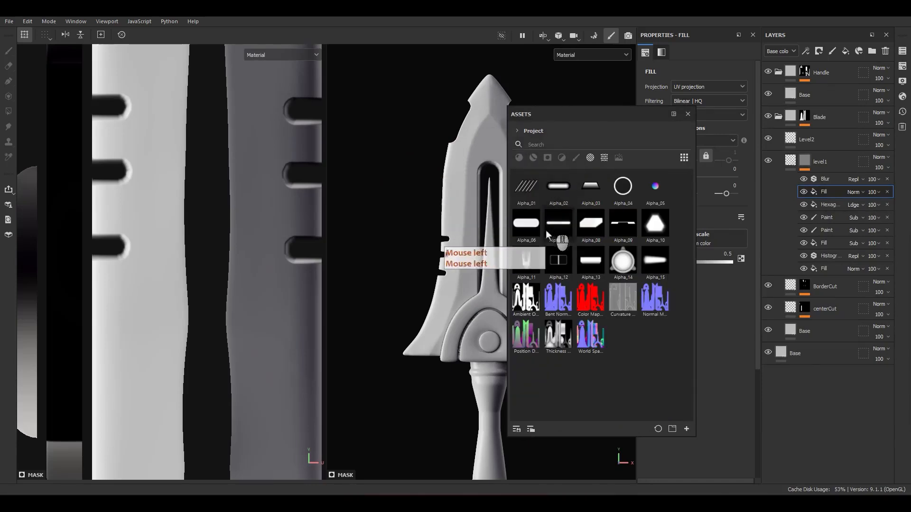
left_click_drag(521, 189, 714, 238)
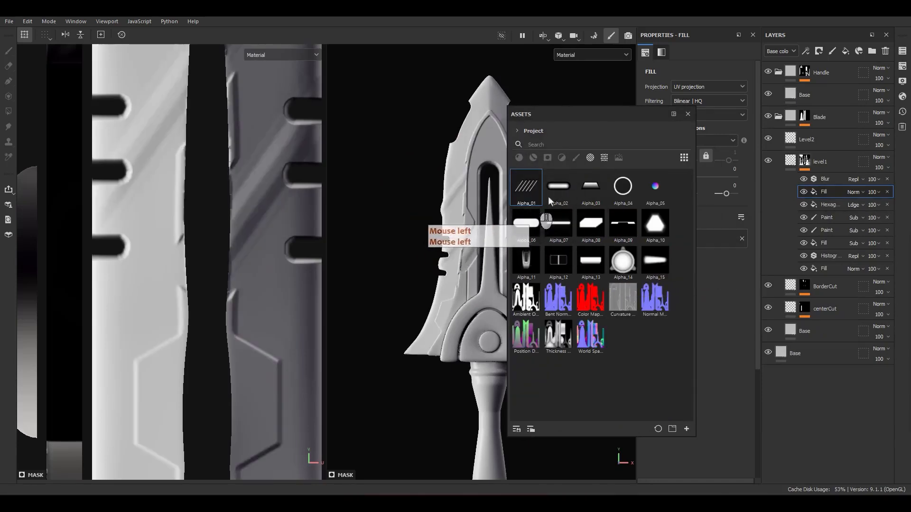
left_click(687, 114)
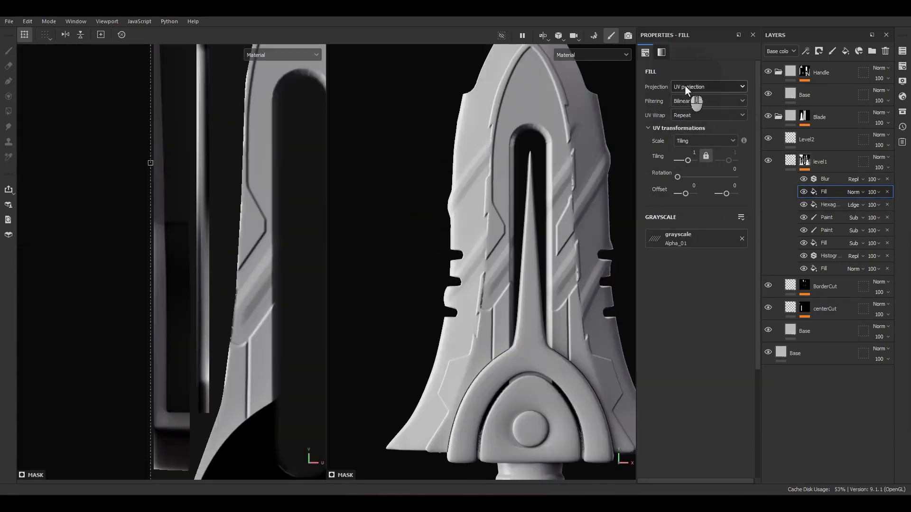
Set the stripe fill to Warp projection, then move and shrink the projection over the blade's left inner panel.
left_click(684, 86)
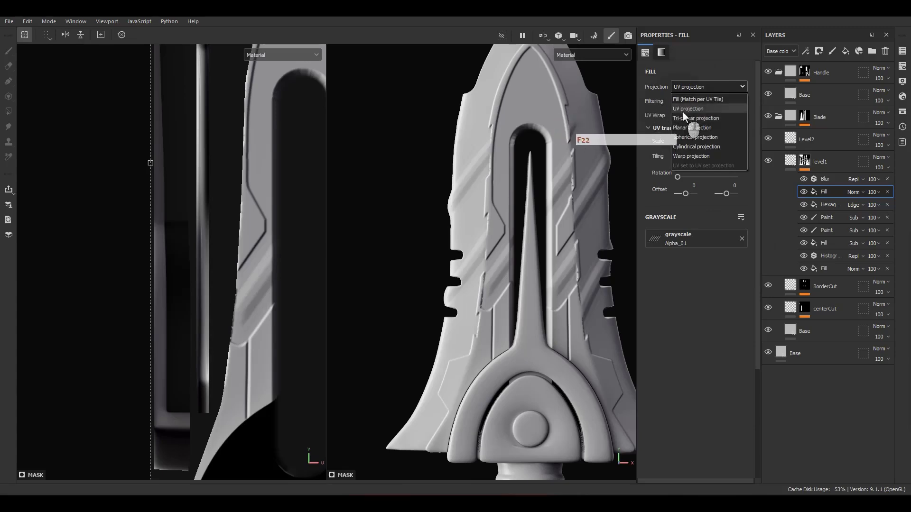
left_click(691, 156)
scroll(524, 322, "up", 1)
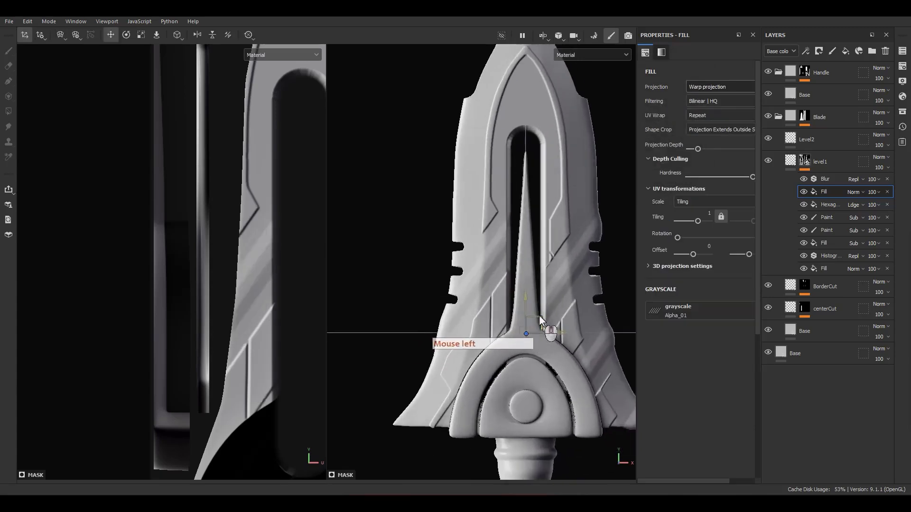
left_click_drag(539, 316, 405, 331)
scroll(501, 196, "up", 4)
key("r")
left_click_drag(483, 256, 510, 257, "alt")
key("w")
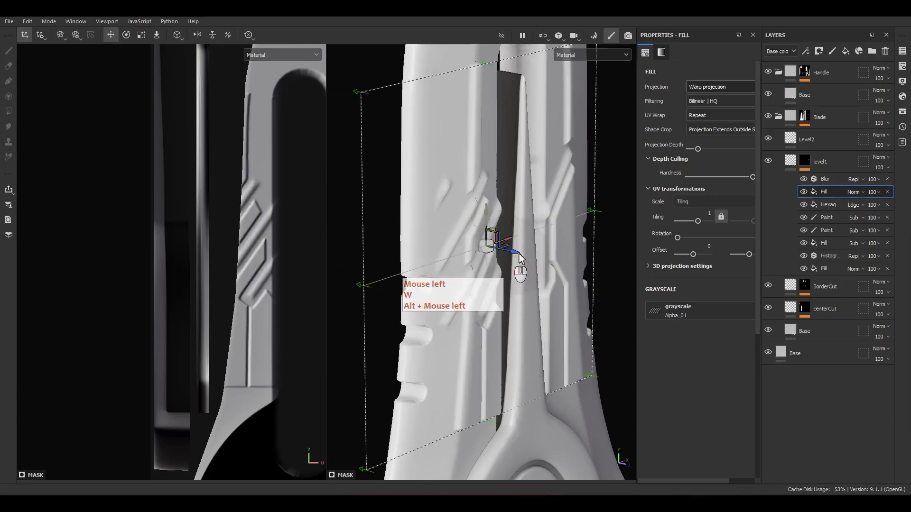
Set the stripe fill's blending mode to Subtract and display the level1 mask with that fill selected.
left_click(861, 193)
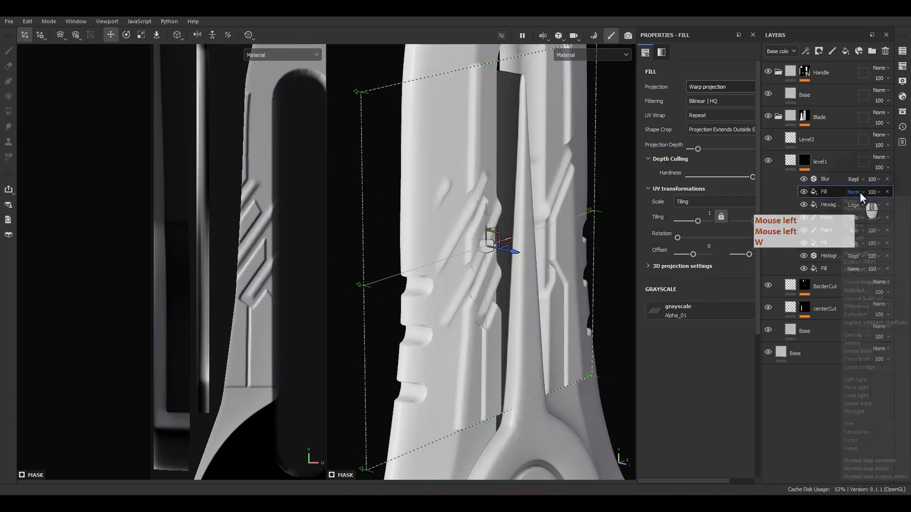
left_click(858, 289)
left_click_drag(565, 252, 501, 238, "alt+shift")
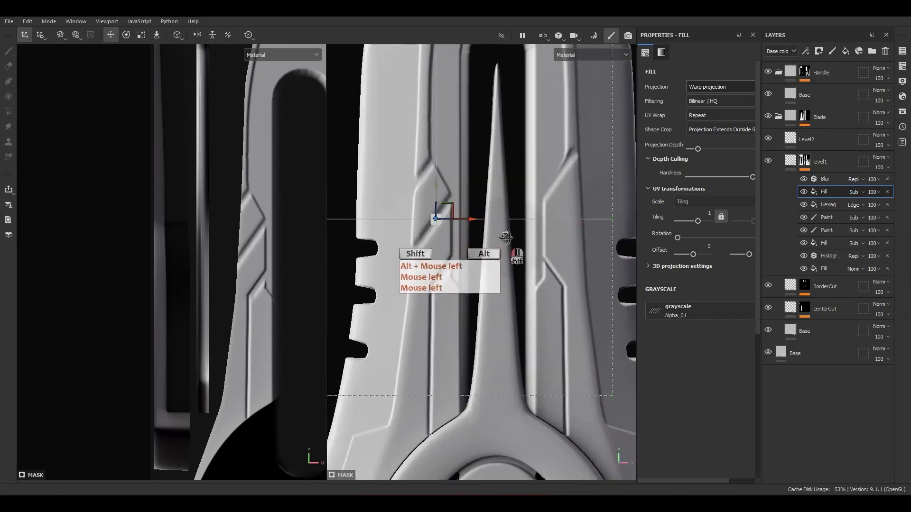
left_click(804, 162, "alt")
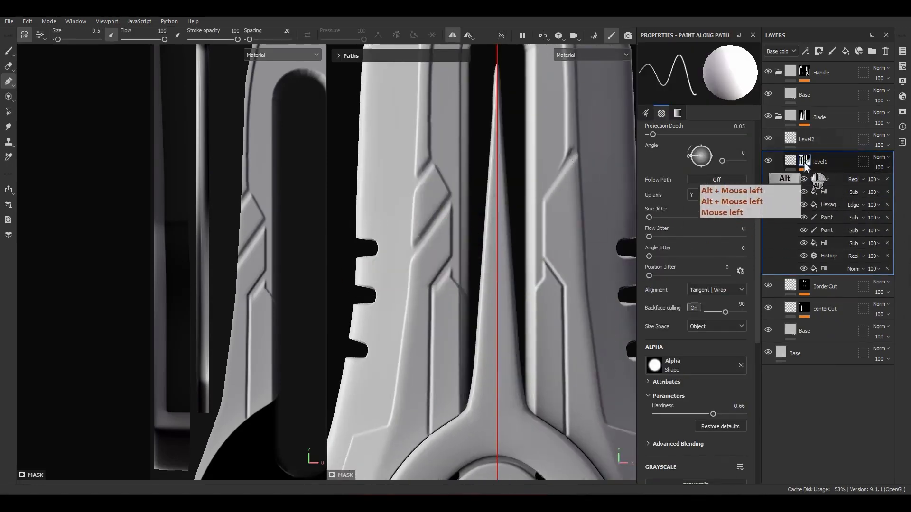
left_click(804, 162, "alt")
scroll(506, 251, "down", 5)
left_click(824, 193)
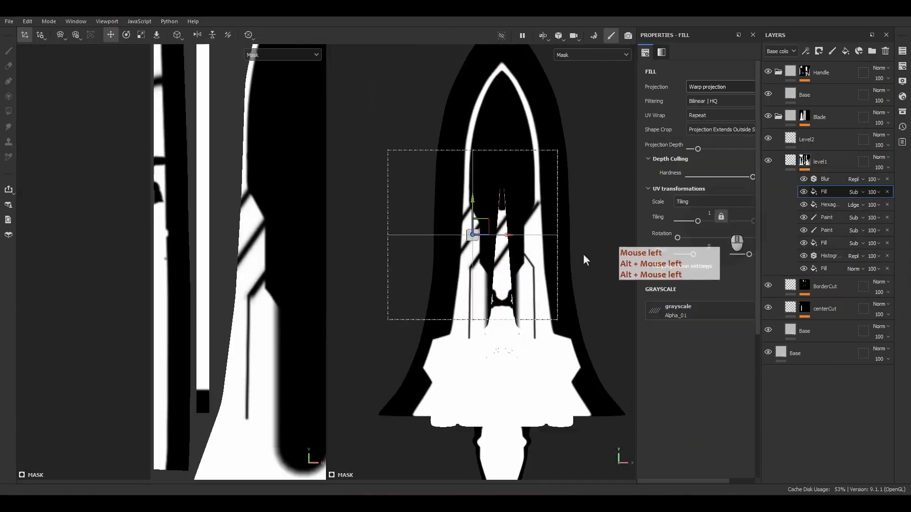
Shrink the stripe projection further and move it onto the widened part of the left inner strip.
scroll(473, 221, "up", 6)
key("r")
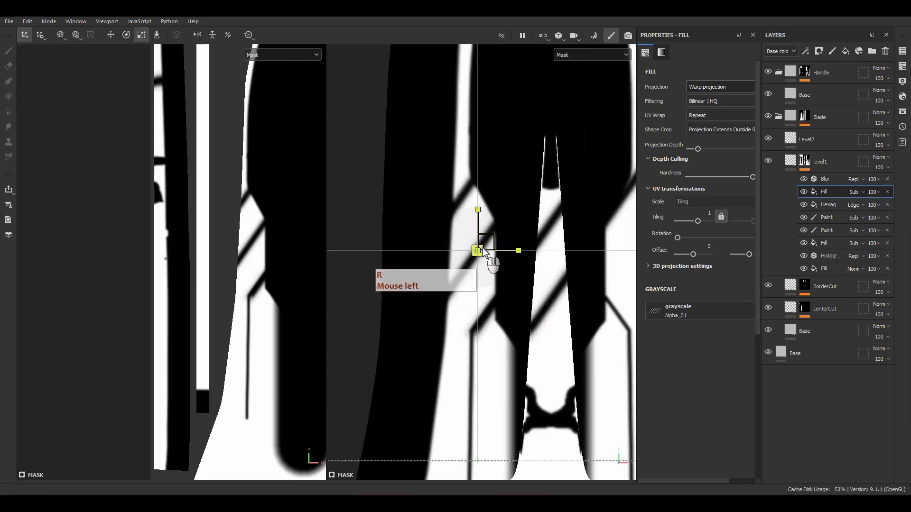
left_click_drag(478, 250, 494, 284)
scroll(494, 281, "up", 3)
key("w")
left_click_drag(496, 252, 487, 250)
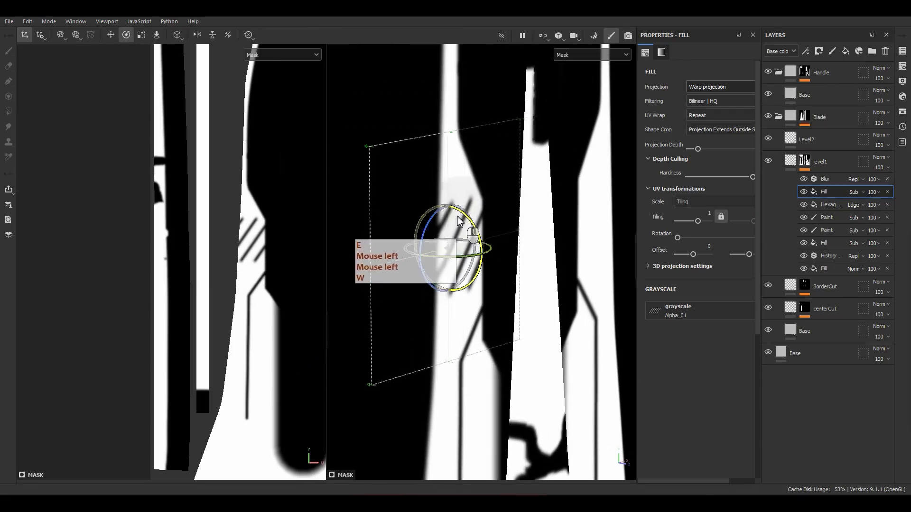
Rotate the stripe projection so its lines slope down toward the blade's centre, and reposition it on the inner strip.
left_click_drag(438, 218, 407, 237)
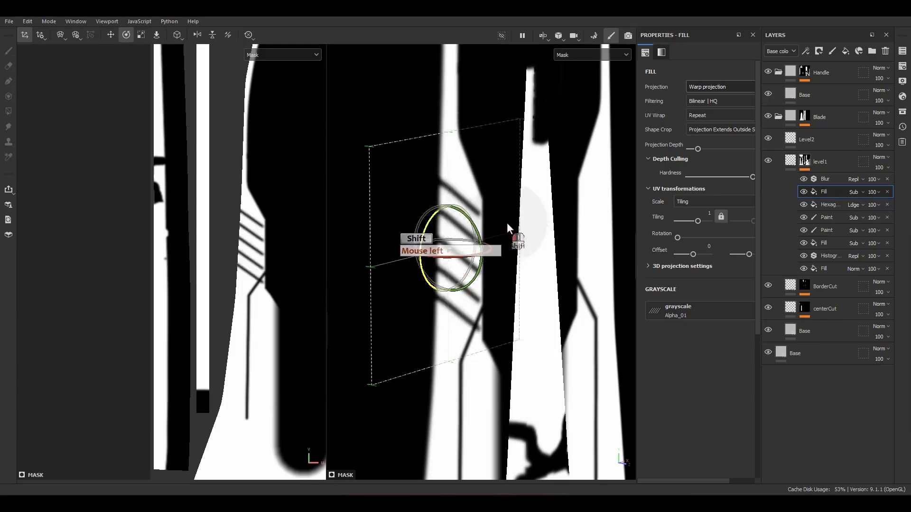
left_click_drag(505, 257, 468, 271, "alt")
middle_click_drag(468, 271, 490, 263, "alt")
key("w")
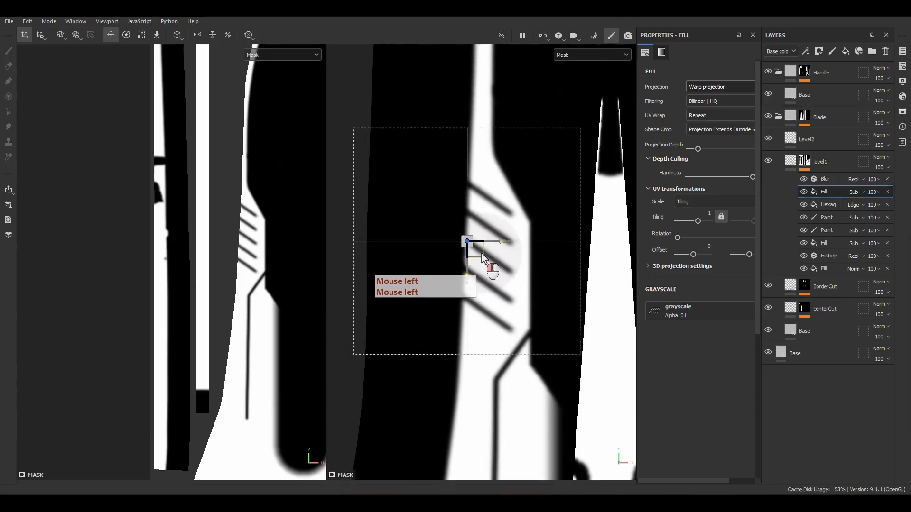
left_click_drag(484, 255, 480, 248, "alt")
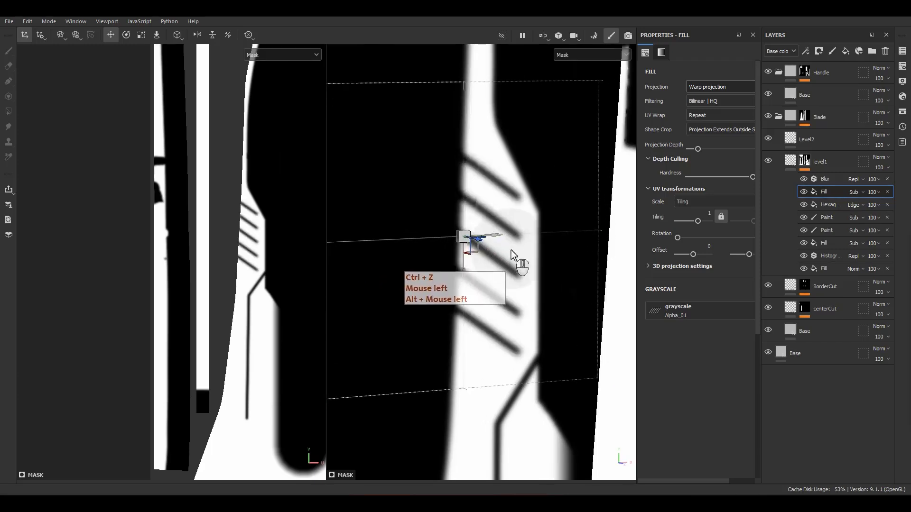
Nudge the stripe projection slightly downward on the blade's left inner strip.
scroll(534, 255, "down", 5)
left_click_drag(540, 256, 527, 272, "alt+shift")
middle_click_drag(560, 272, 507, 280, "alt")
scroll(450, 271, "up", 2)
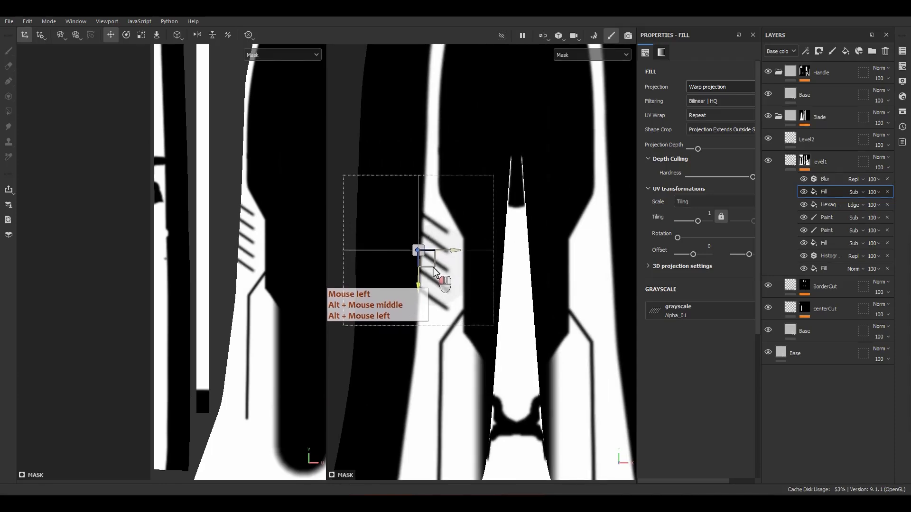
left_click(595, 255)
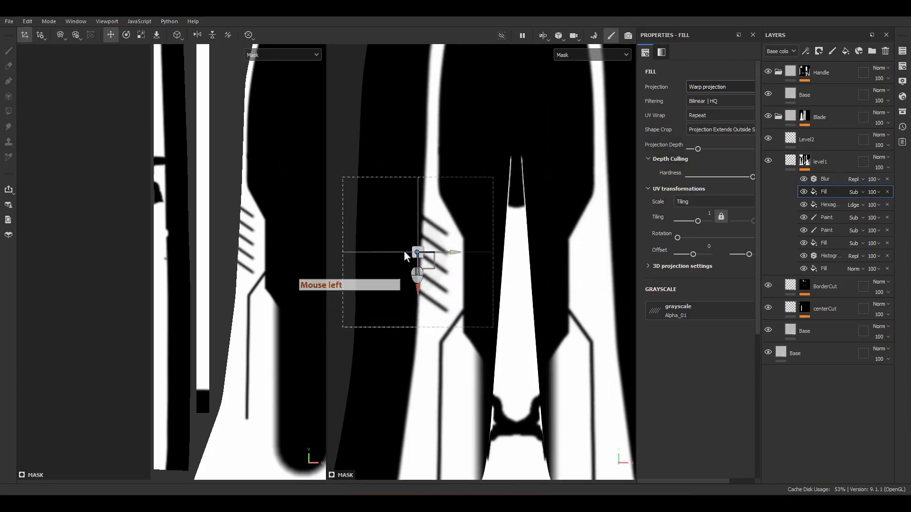
middle_click_drag(610, 252, 601, 252, "alt")
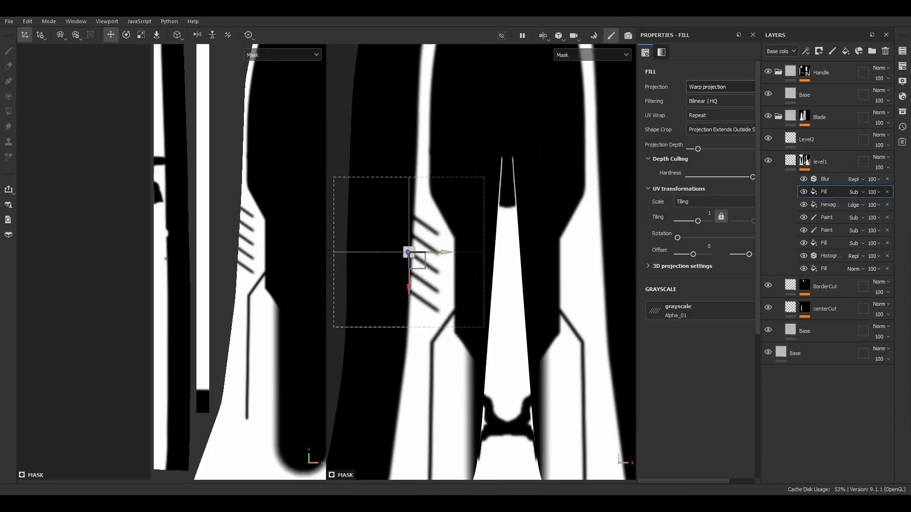
Duplicate the subtractive stripe fill and move the copy's projection across onto the right inner strip.
scroll(357, 295, "up", 2)
middle_click_drag(358, 296, 404, 293, "alt")
key("ctrl+d")
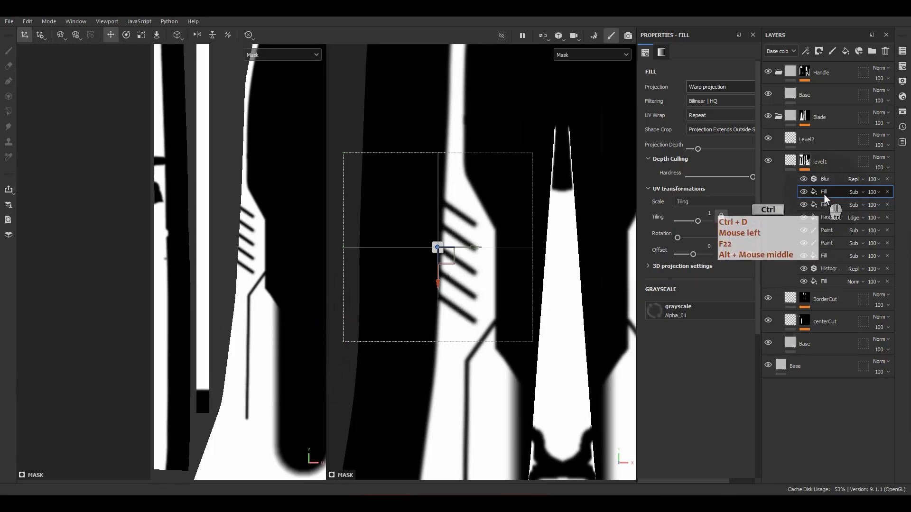
scroll(475, 264, "down", 3)
middle_click_drag(476, 263, 428, 277, "alt")
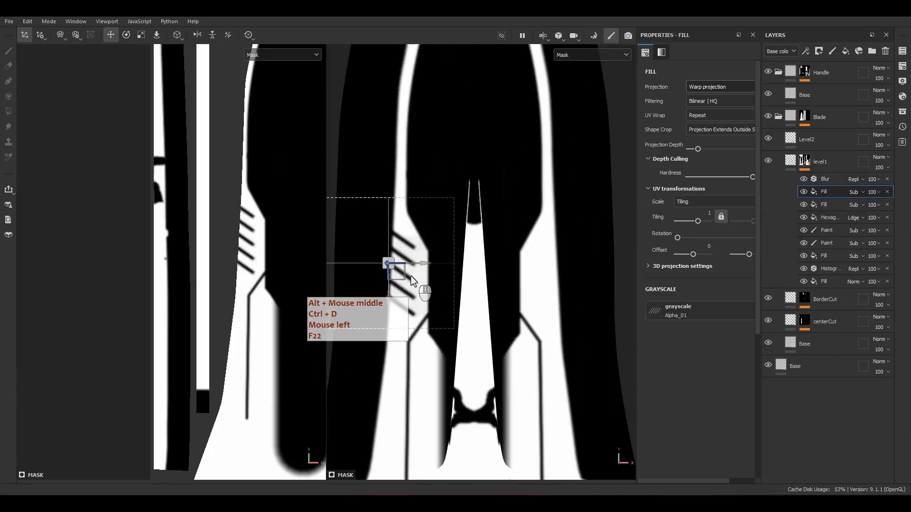
left_click_drag(406, 277, 599, 281)
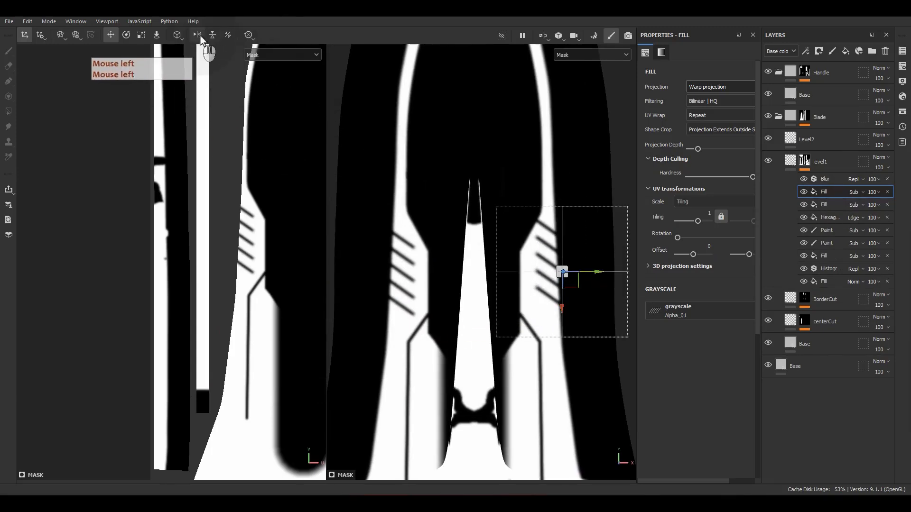
Flip the copied stripe projection horizontally, align it with the right inner strip's outer edge, and return to the material view.
scroll(569, 281, "up", 2)
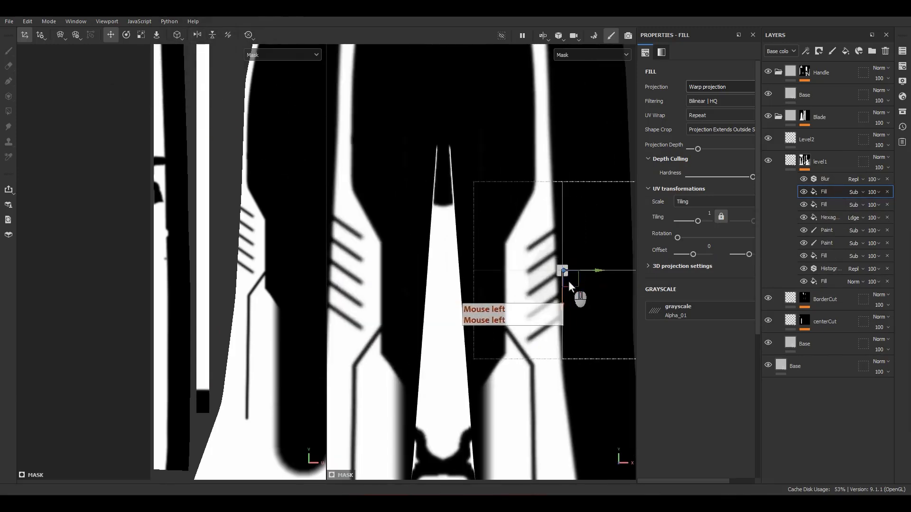
left_click_drag(593, 271, 588, 275)
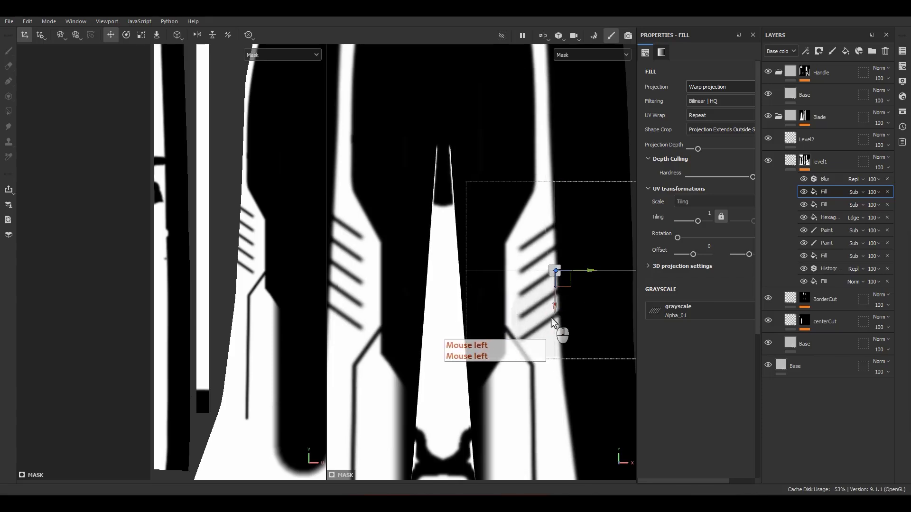
left_click_drag(555, 312, 420, 300)
key("m")
left_click_drag(505, 284, 583, 281, "alt")
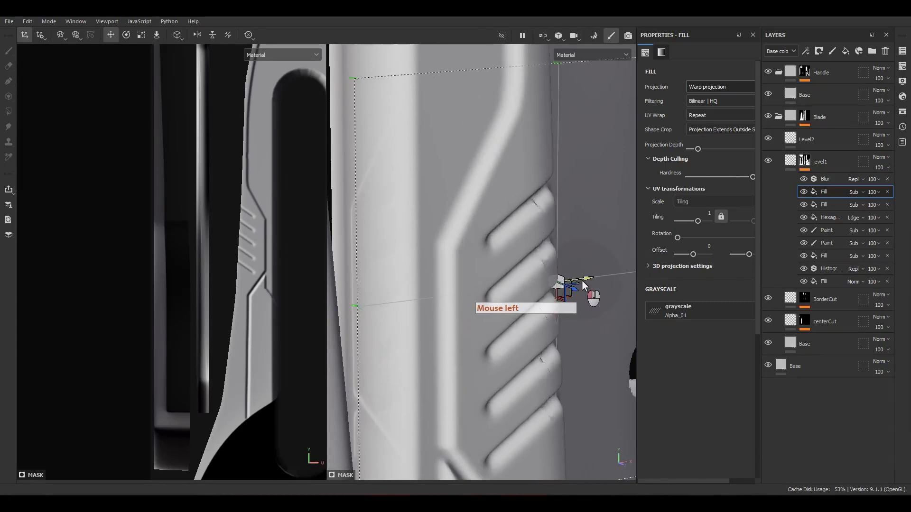
Set the Dagger texture set's resolution to 2048x2048.
scroll(460, 301, "down", 8)
left_click_drag(435, 299, 481, 289, "alt")
middle_click_drag(481, 290, 549, 267, "alt")
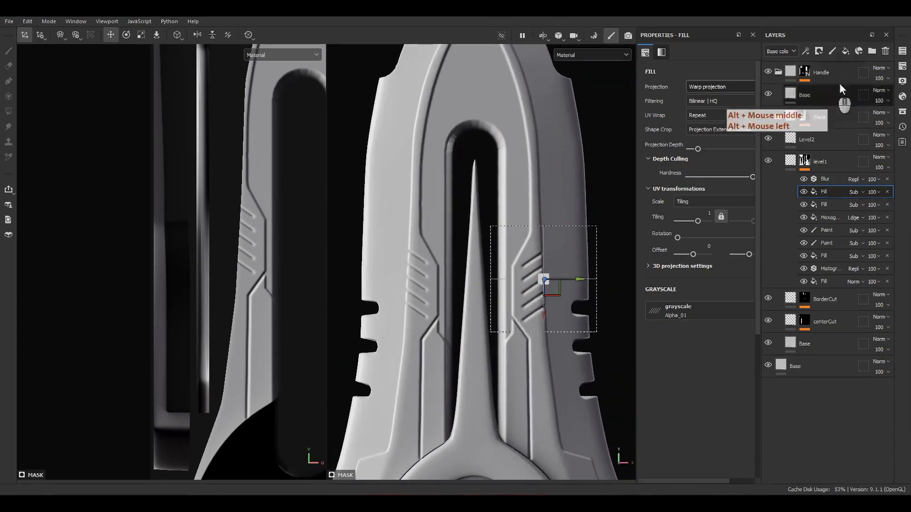
left_click(901, 51)
left_click(830, 82)
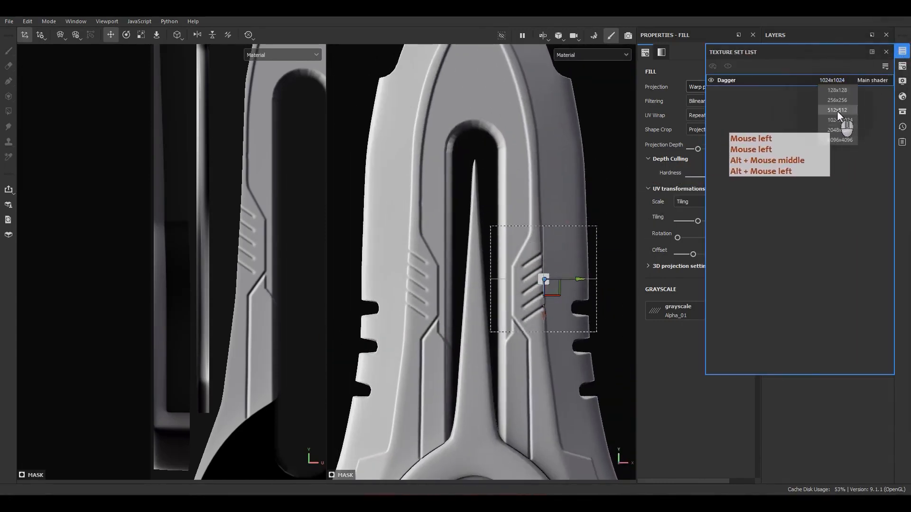
left_click(836, 131)
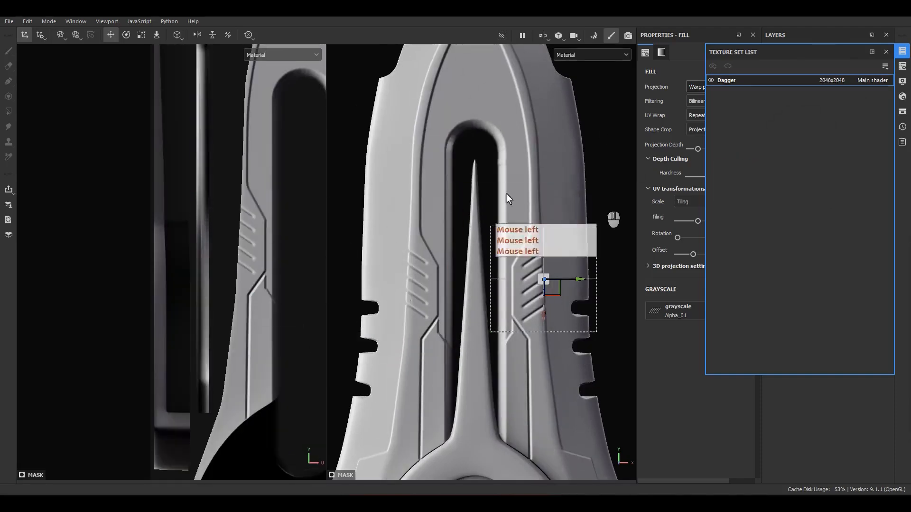
Inspect the stripe grooves on both inner strips, first in the material view and then in the level1 mask view.
scroll(542, 319, "up", 5)
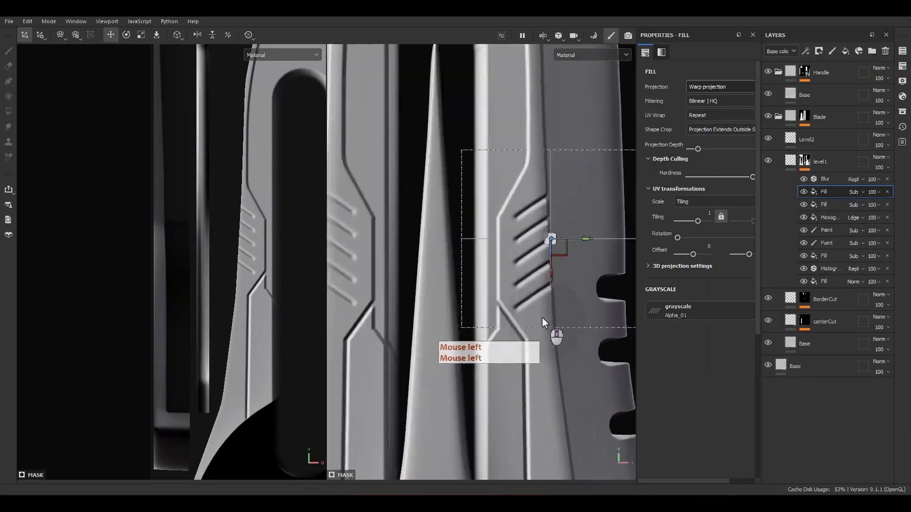
left_click_drag(543, 318, 493, 304, "alt")
middle_click_drag(527, 305, 589, 309, "alt")
left_click_drag(515, 311, 505, 311, "alt")
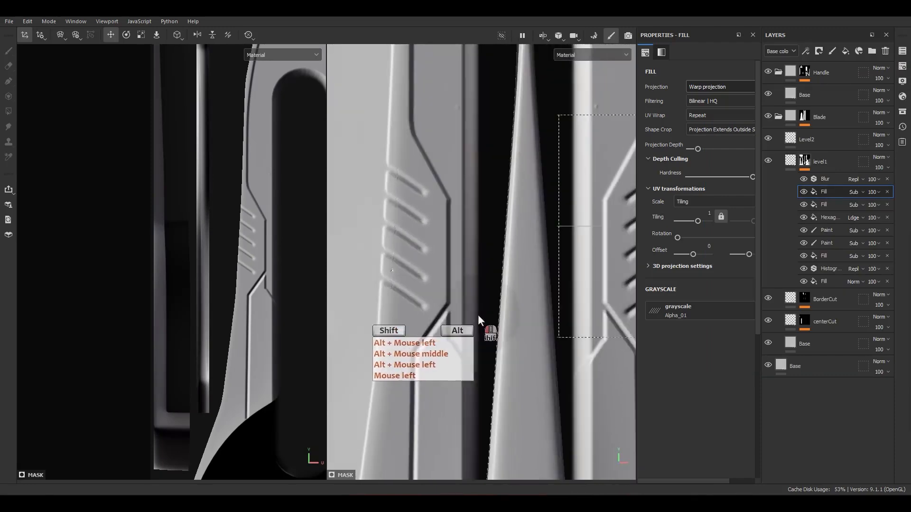
left_click(804, 161, "alt")
middle_click_drag(526, 272, 467, 258, "alt")
right_click_drag(431, 107, 441, 178, "alt")
mouse_move(475, 227)
left_mouse_down("alt")
mouse_move(498, 242)
mouse_move(474, 238)
left_mouse_up("alt")
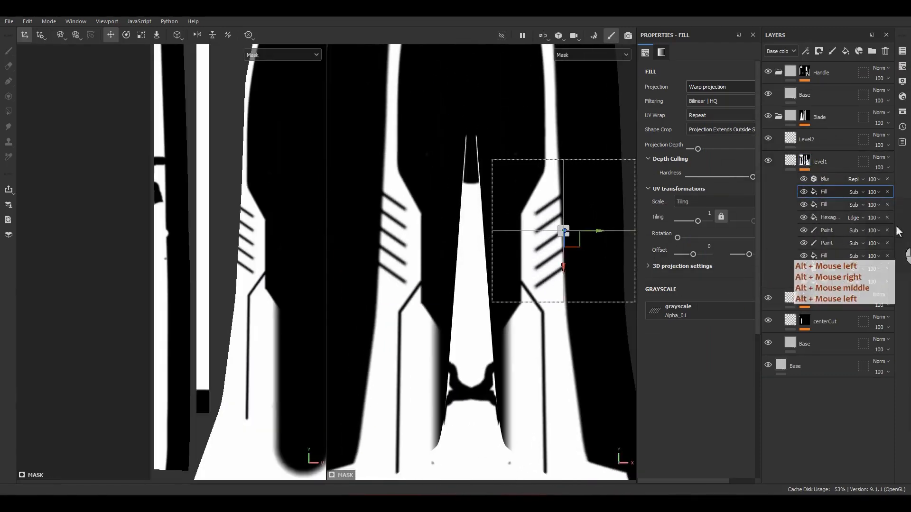
Select the left strip's stripe fill, nudge its projection in the material view, and undo a trial snap to the blade's surface.
left_click(825, 204)
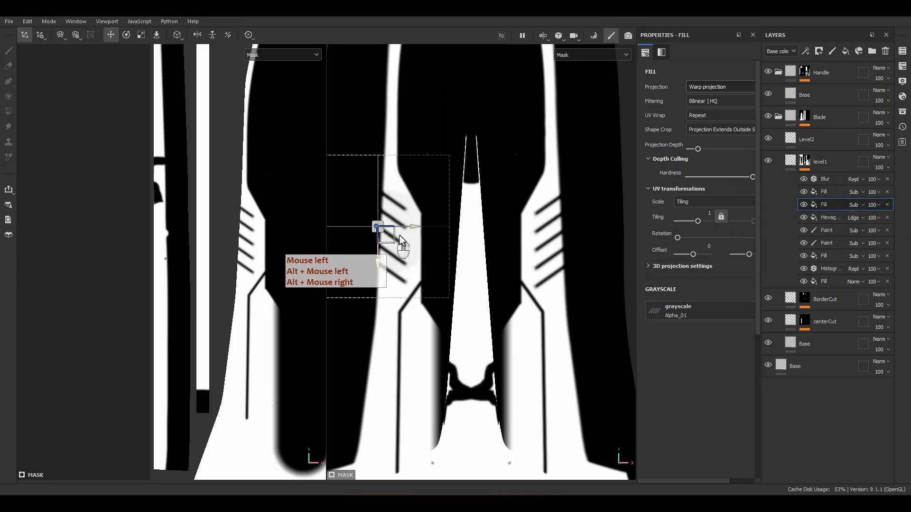
key("m")
middle_click_drag(422, 244, 450, 294, "alt")
left_click_drag(451, 294, 446, 263, "alt")
key("ctrl+z")
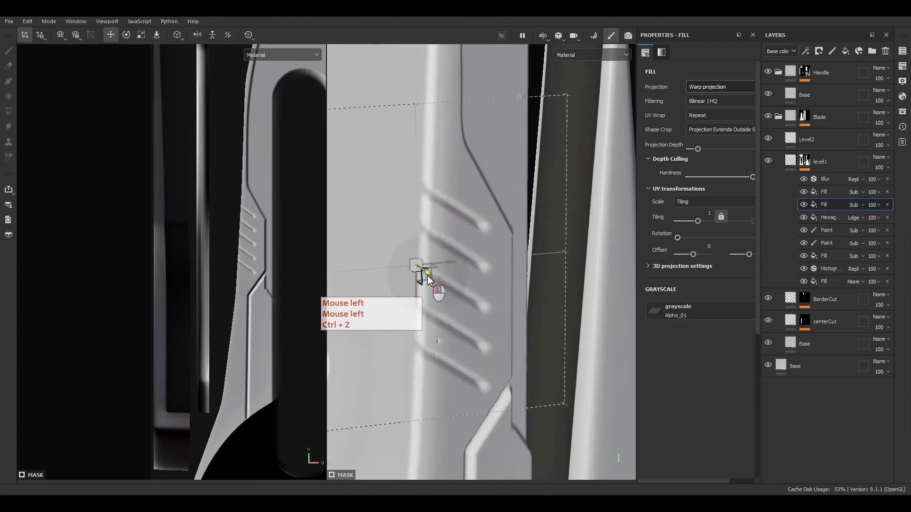
left_click_drag(427, 276, 425, 276)
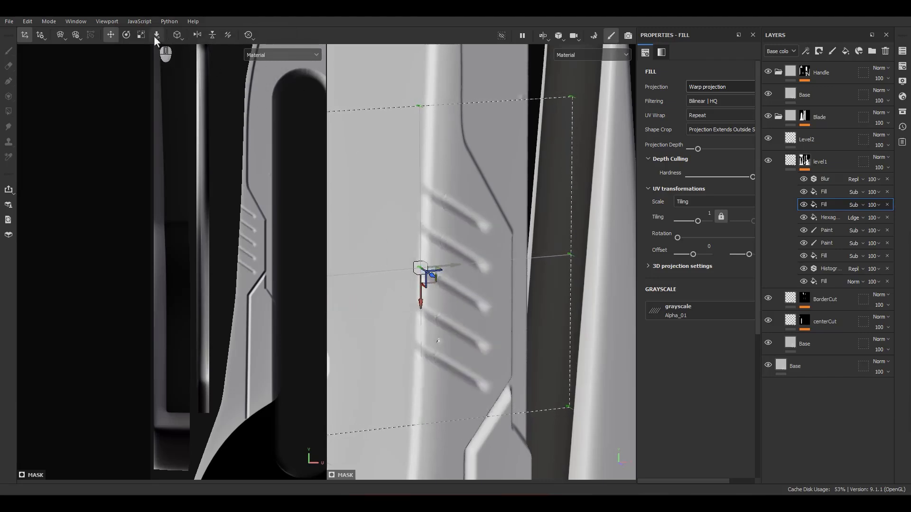
left_click_drag(427, 269, 536, 282)
key("ctrl+z")
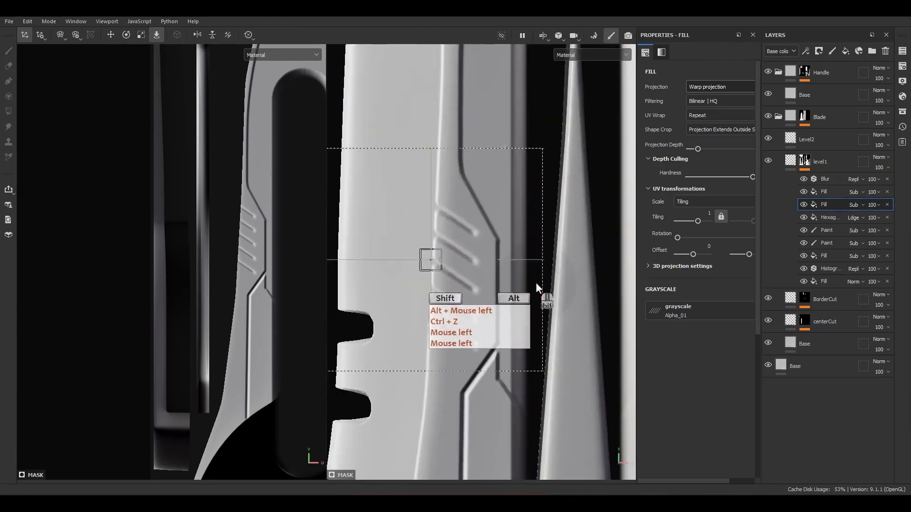
Move the Blur filter beneath both stripe fills in the level1 mask.
mouse_move(536, 283)
middle_mouse_down("alt")
mouse_move(563, 289)
mouse_move(545, 280)
middle_mouse_up("alt")
scroll(545, 279, "up", 3)
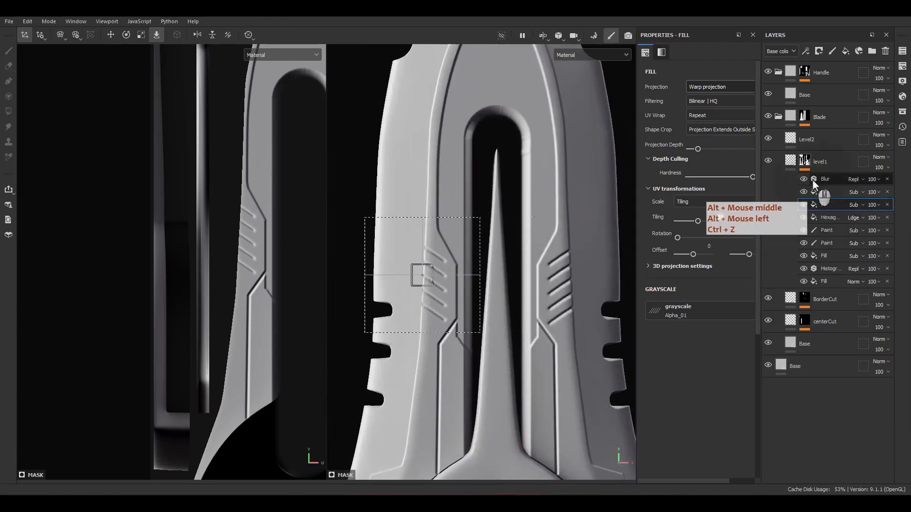
left_click_drag(813, 179, 829, 204)
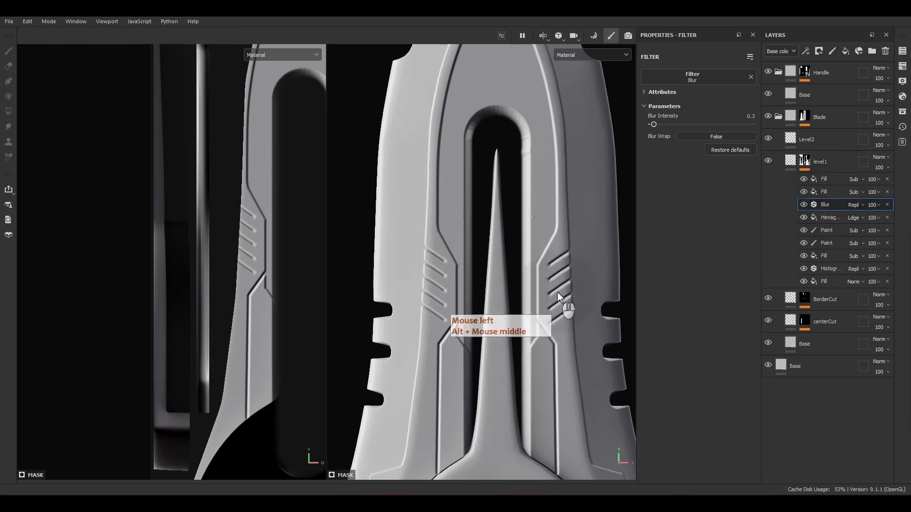
Examine the stripe grooves on both inner strips up close and under rotated lighting.
scroll(607, 256, "up", 5)
middle_click_drag(542, 349, 511, 328, "alt")
left_click_drag(511, 328, 664, 305, "alt")
middle_click_drag(664, 304, 579, 303, "alt")
right_click_drag(516, 303, 565, 303, "shift")
scroll(565, 303, "down", 3)
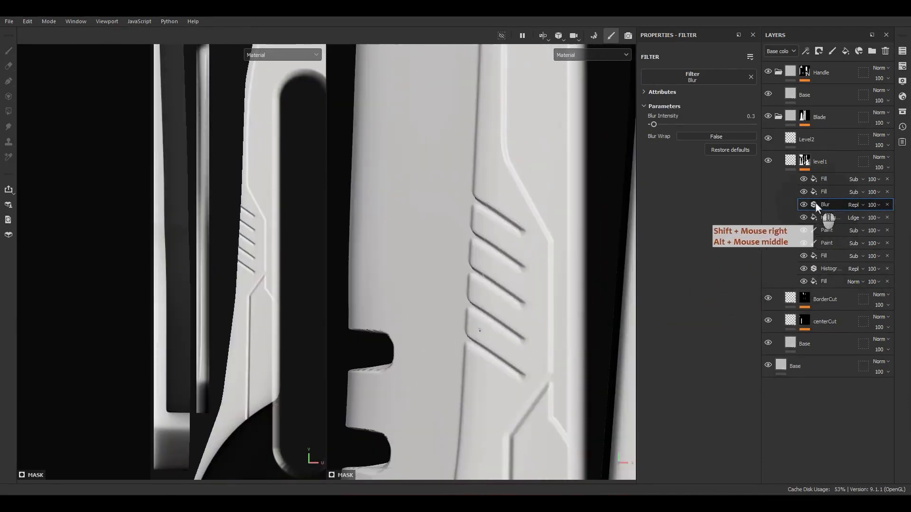
scroll(496, 240, "down", 6)
scroll(570, 239, "up", 4)
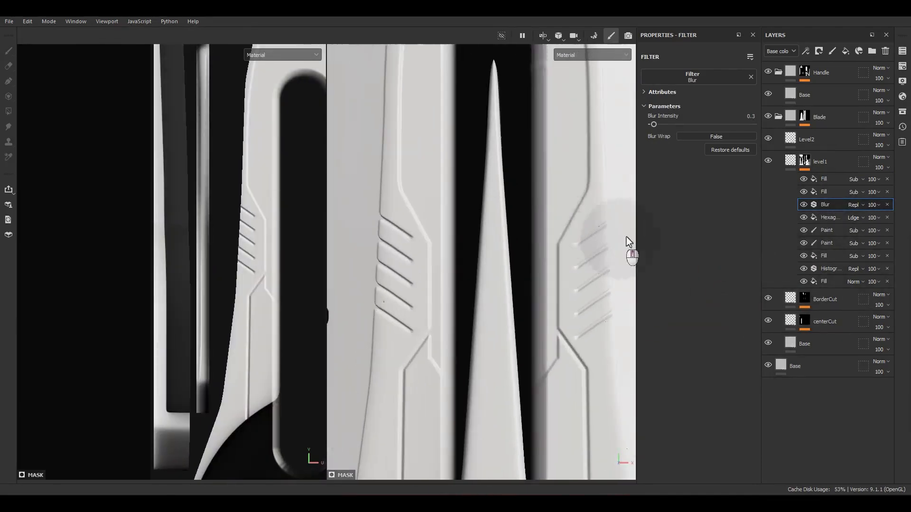
scroll(437, 301, "down", 3)
middle_click_drag(527, 303, 529, 211, "alt")
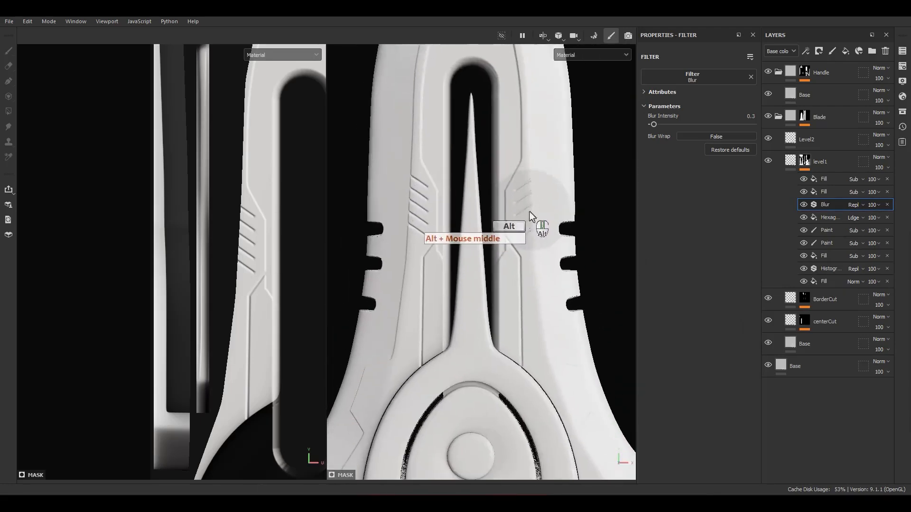
mouse_move(526, 304)
left_mouse_down("alt")
mouse_move(557, 312)
mouse_move(520, 315)
left_mouse_up("alt")
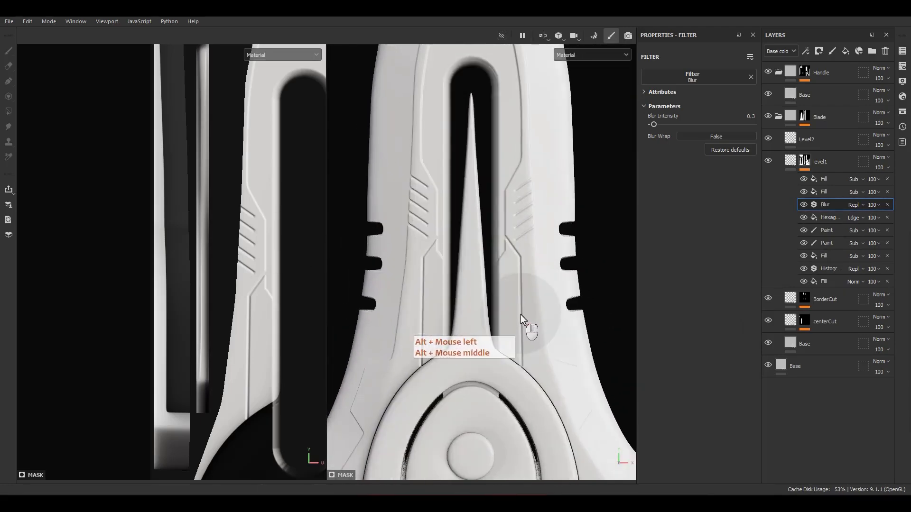
Examine the blade's relief around the guard, the lower corner cut lines and the central spike.
middle_click_drag(520, 315, 489, 267, "alt")
right_click_drag(489, 267, 442, 190, "alt")
middle_click_drag(474, 240, 487, 268, "alt")
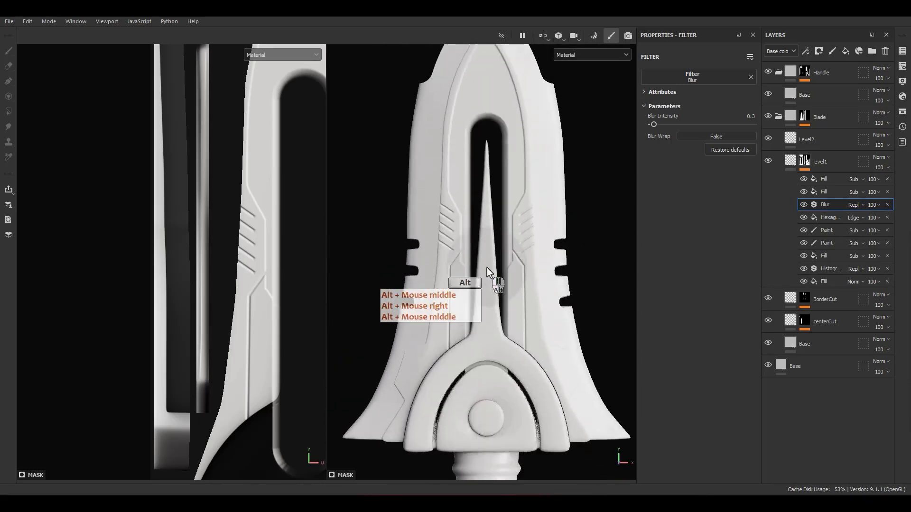
right_click_drag(486, 267, 495, 290, "alt")
middle_click_drag(496, 289, 510, 258, "alt")
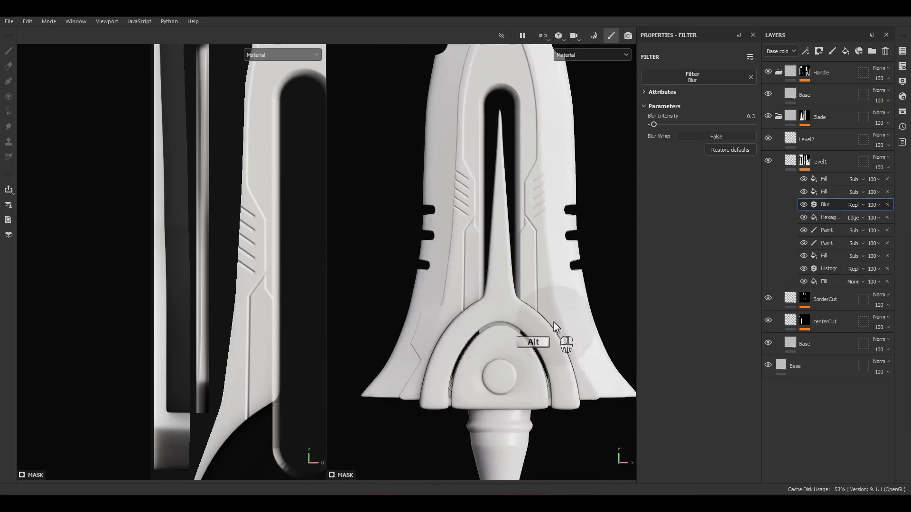
middle_click_drag(465, 361, 475, 325, "alt")
right_click_drag(476, 326, 452, 247, "alt")
middle_click_drag(452, 247, 480, 238, "alt")
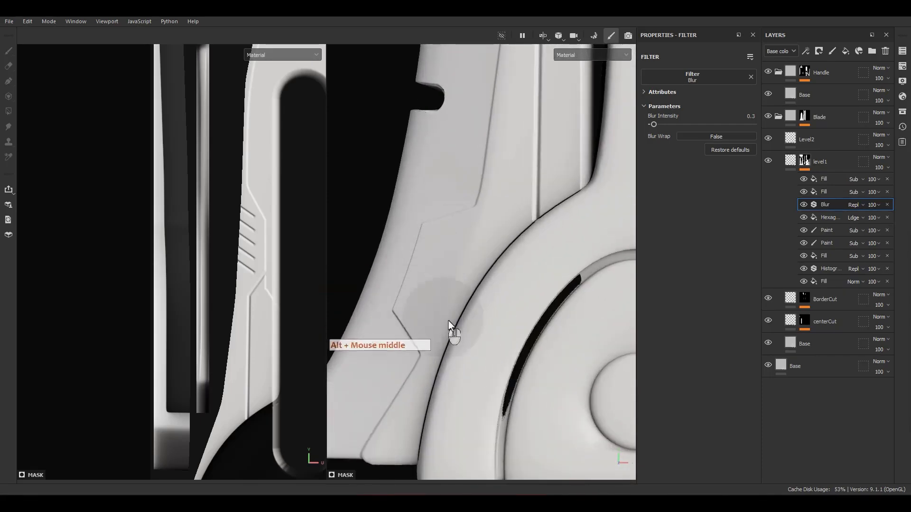
middle_click_drag(449, 321, 536, 474, "alt")
right_click_drag(537, 474, 427, 309, "alt")
middle_click_drag(427, 308, 487, 280, "alt")
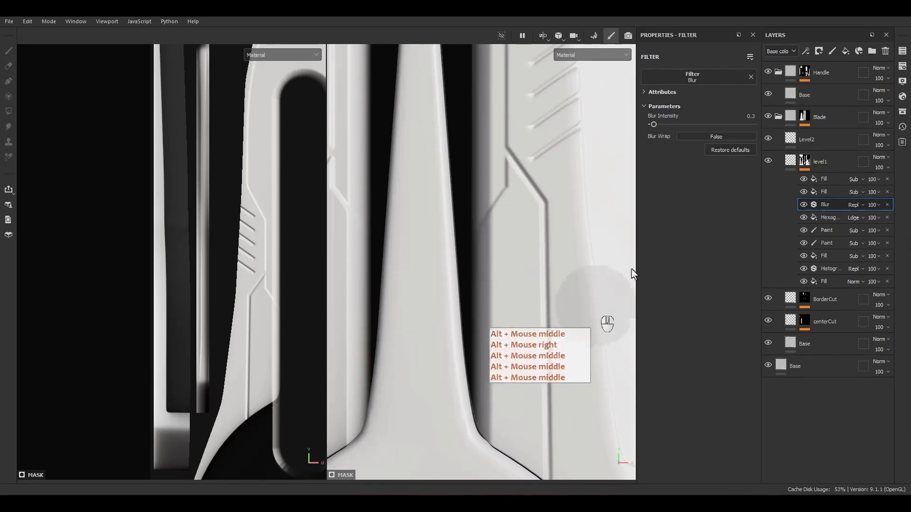
Add a fill layer directly above level1 and name it Level1_Detail-.
left_click(815, 163)
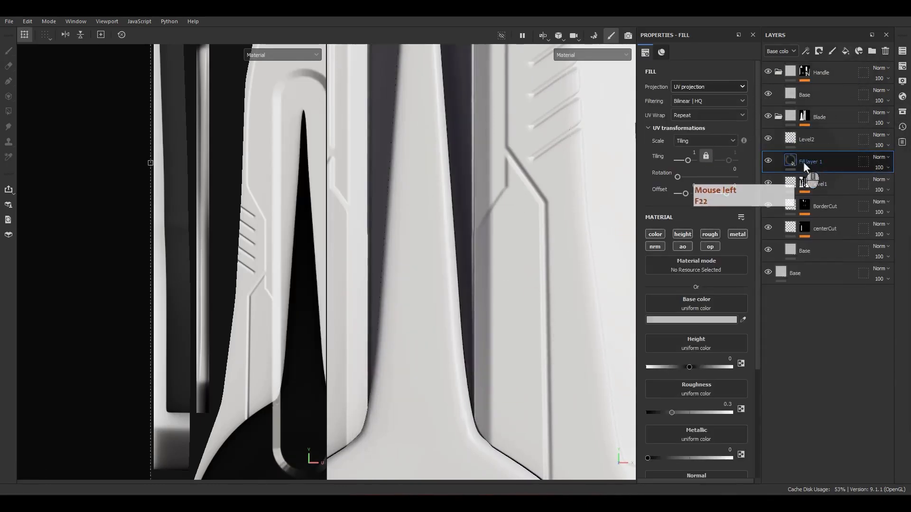
double_click(804, 162)
type("Level1")
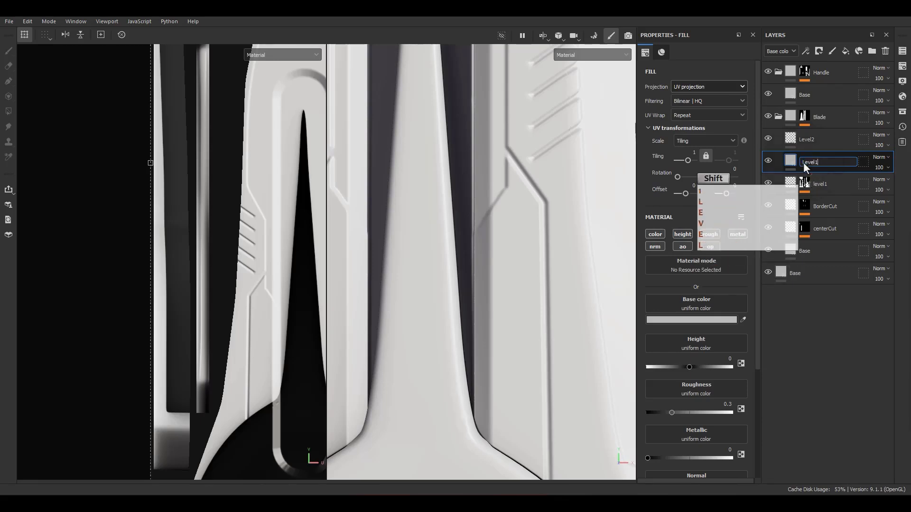
type("_Detail-")
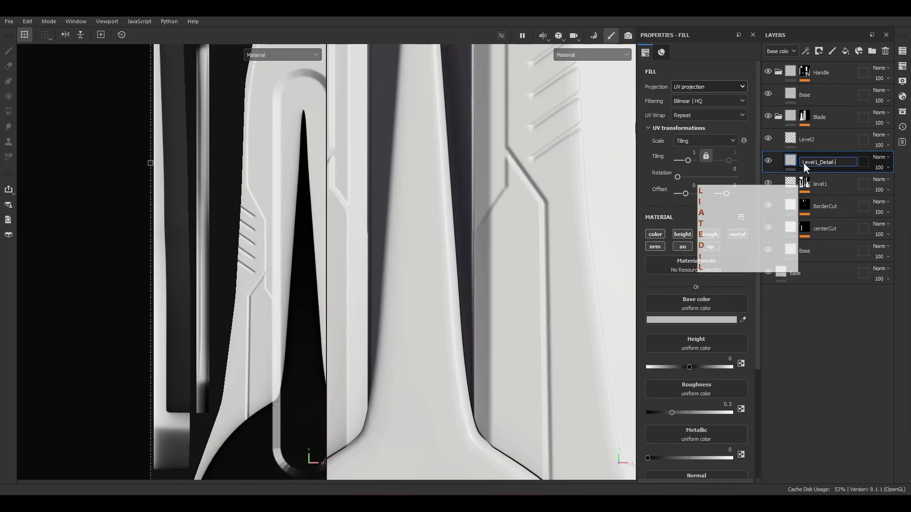
key("Return")
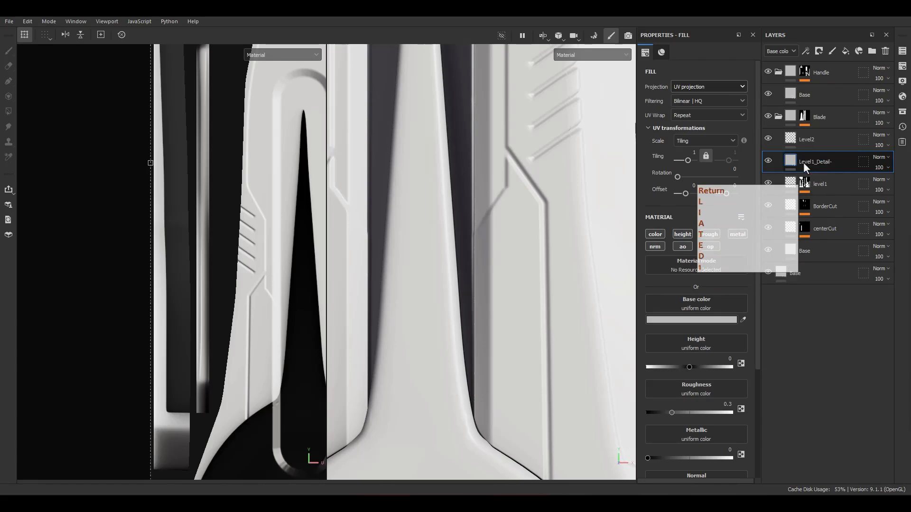
Restrict the Level1_Detail- layer to the height channel and give it a black mask.
left_click(684, 236, "alt")
right_click(827, 198)
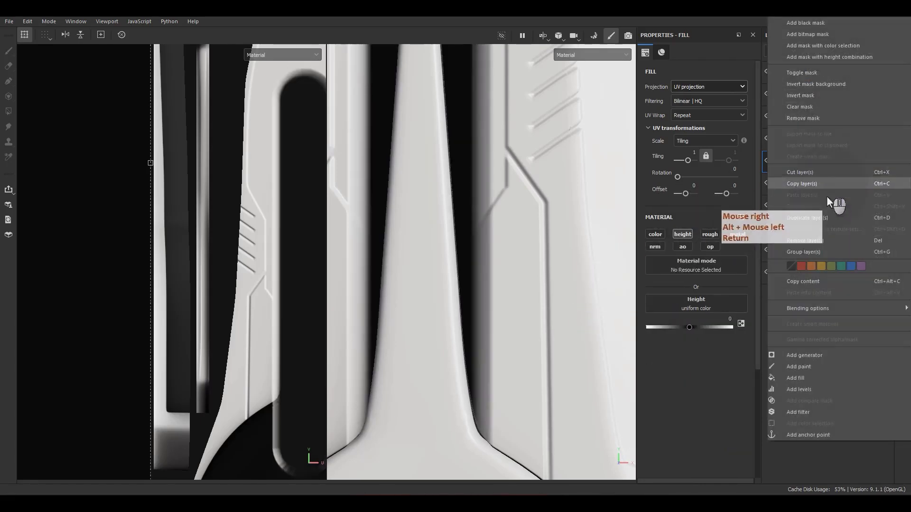
left_click(810, 25)
right_click(804, 159)
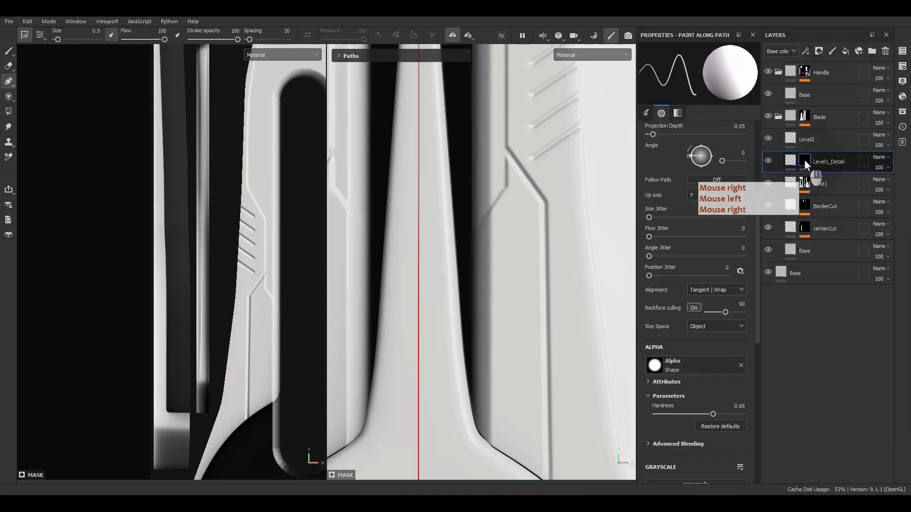
Add a fill to the Level1_Detail- layer's mask and use Alpha_03 as its grayscale image.
left_click(796, 335)
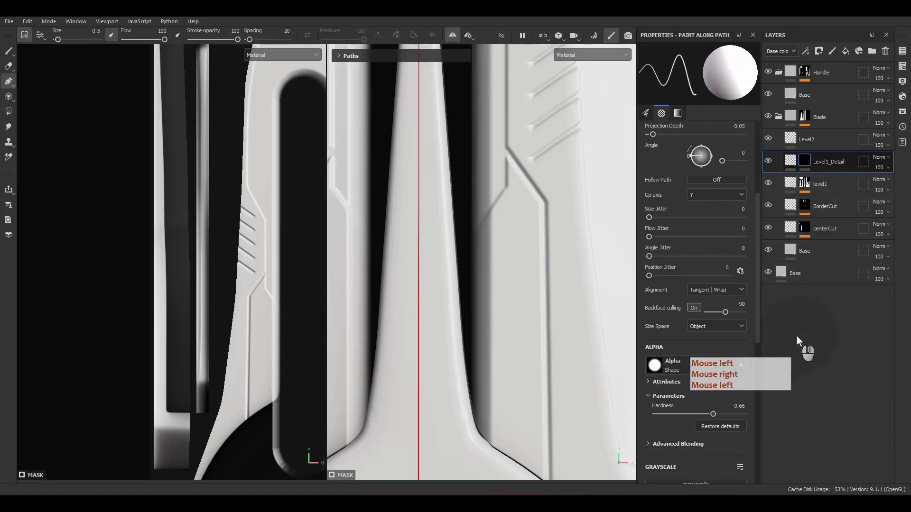
left_click(903, 114)
left_click_drag(830, 108, 607, 104)
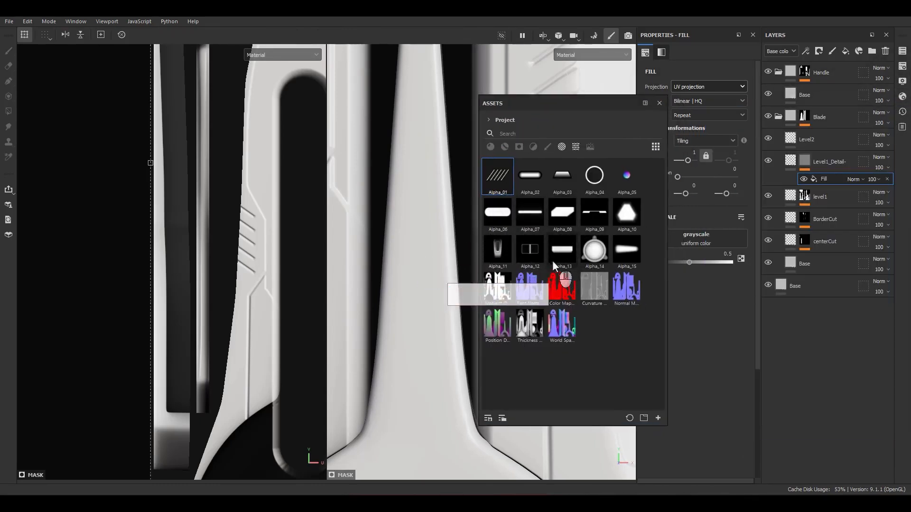
left_click_drag(638, 204, 707, 241)
left_click(660, 103)
Set the mask fill's UV wrap to None and shrink the alpha's projection in the UV layout.
scroll(431, 214, "down", 8)
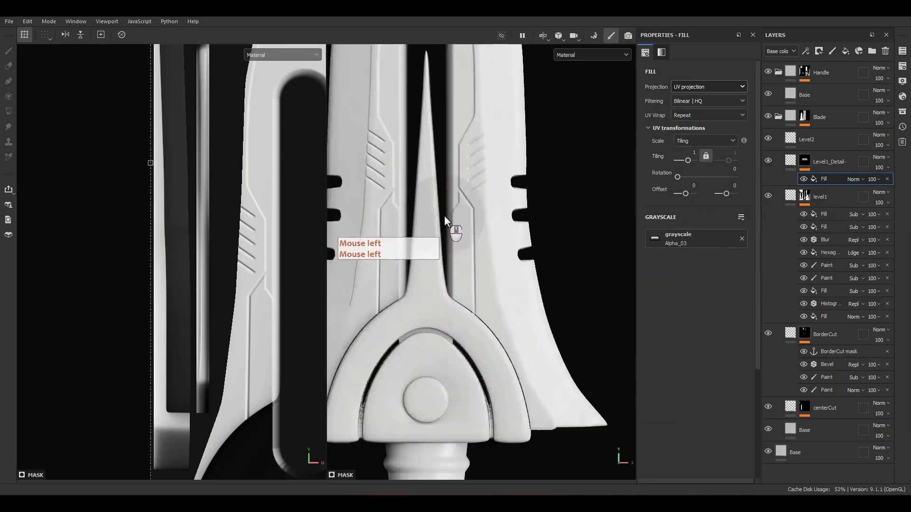
middle_click_drag(473, 265, 543, 252, "alt")
scroll(563, 287, "up", 3)
scroll(563, 287, "up", 2)
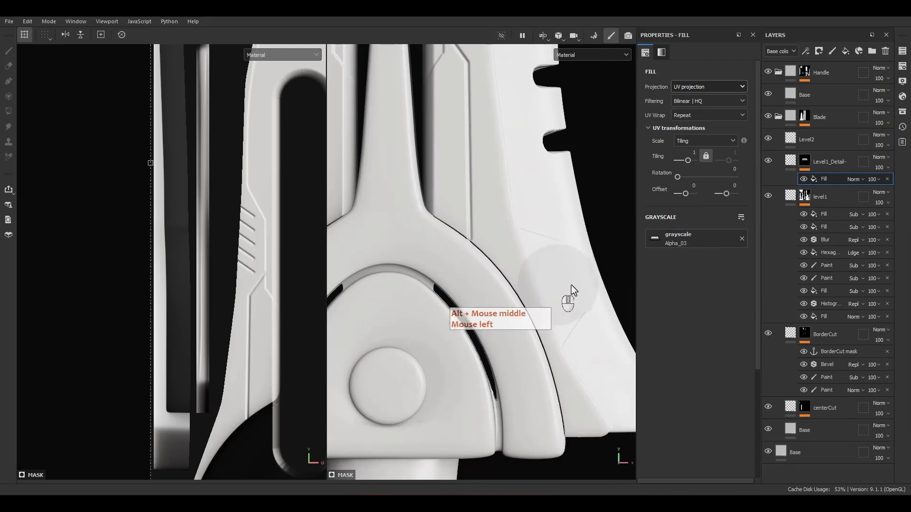
left_click(688, 127)
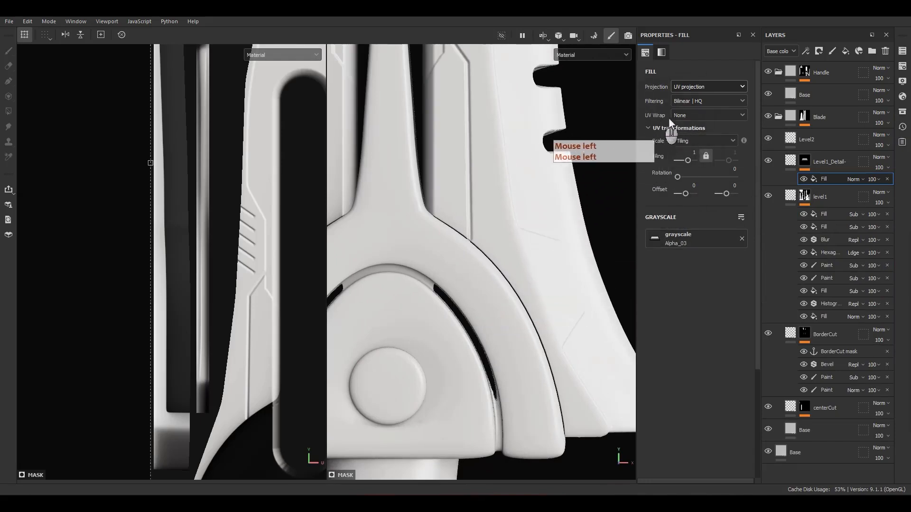
scroll(229, 256, "down", 8)
middle_click_drag(262, 248, 160, 248, "alt")
left_click_drag(288, 153, 214, 215, "ctrl+shift")
middle_click_drag(203, 262, 254, 255, "alt")
scroll(256, 241, "up", 5)
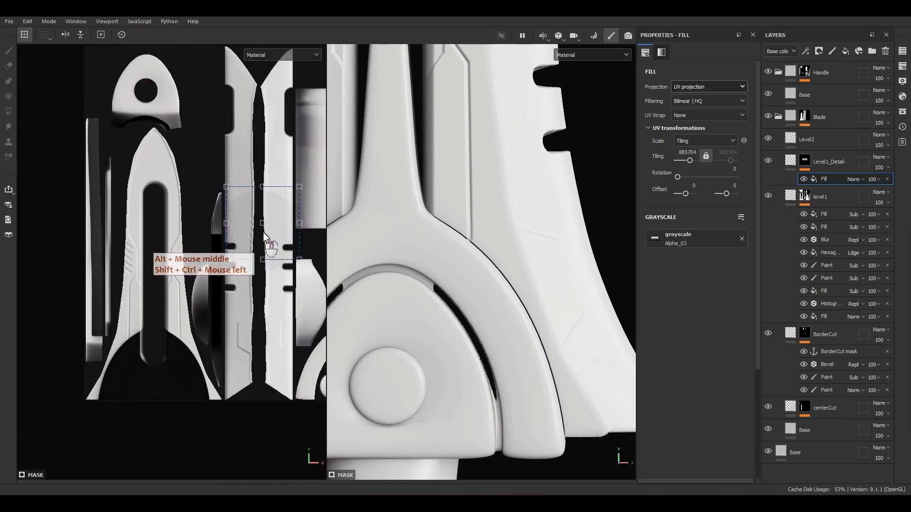
Move the alpha onto the left blade strip beside the angled cut line and scale it down further.
left_click_drag(271, 244, 238, 337)
scroll(255, 344, "up", 7)
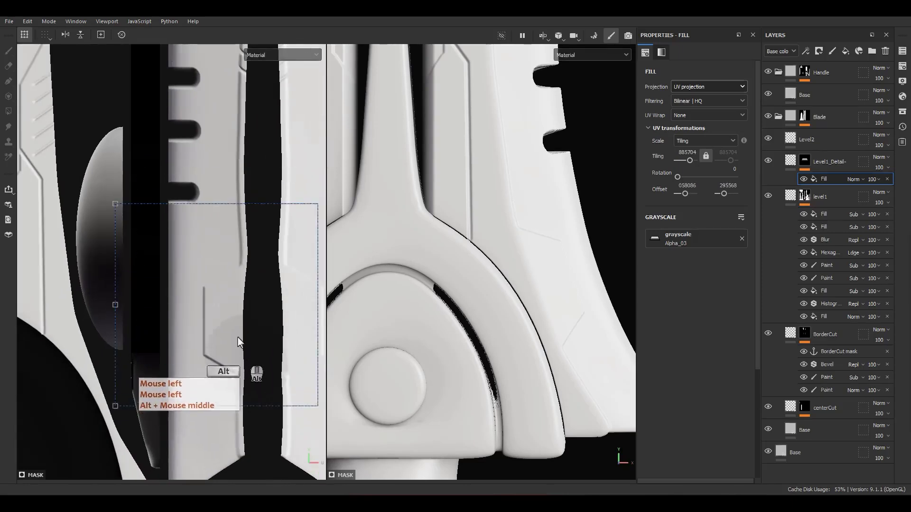
middle_click_drag(238, 338, 217, 281, "alt")
left_click_drag(299, 150, 239, 296, "ctrl+shift")
scroll(230, 267, "up", 1)
Check the alpha in the mask view and set the Level1_Detail- layer's height to -0.6175.
left_click(804, 157, "alt")
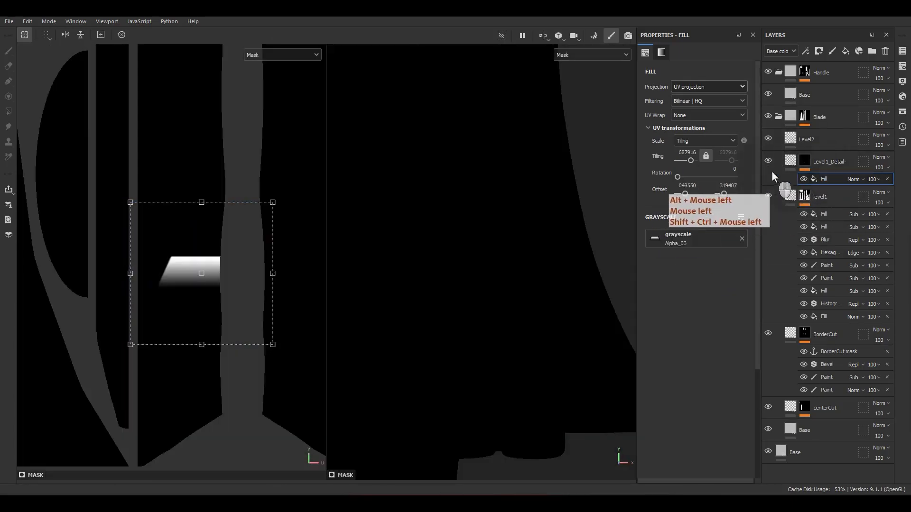
left_click(792, 166)
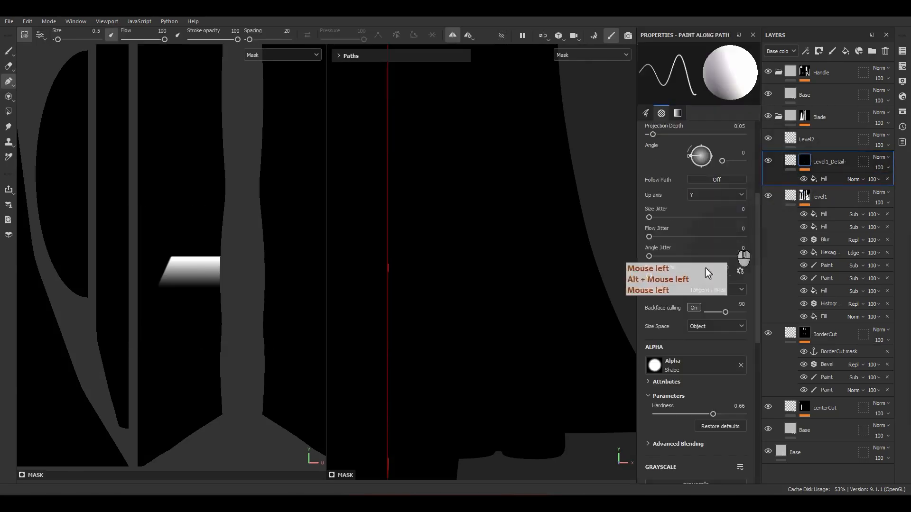
left_click(794, 164)
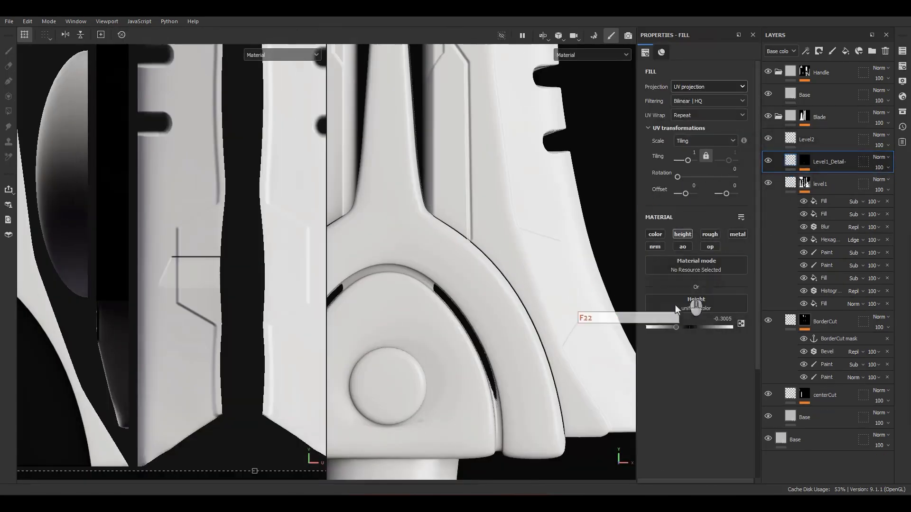
left_click_drag(675, 325, 663, 330)
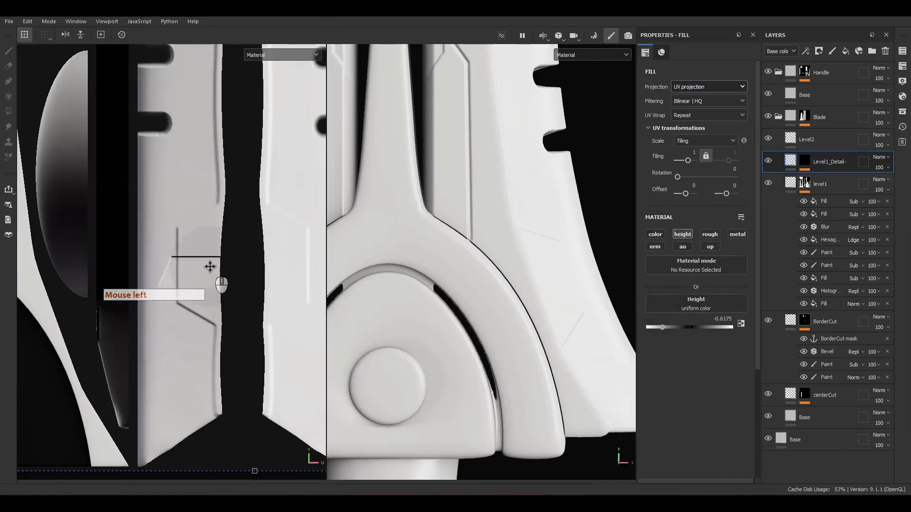
scroll(443, 301, "down", 3)
scroll(179, 267, "down", 4)
Rotate the mask fill's alpha to 270 degrees, shrink it and fit it inside the left strip's angled cut line.
left_click(805, 162)
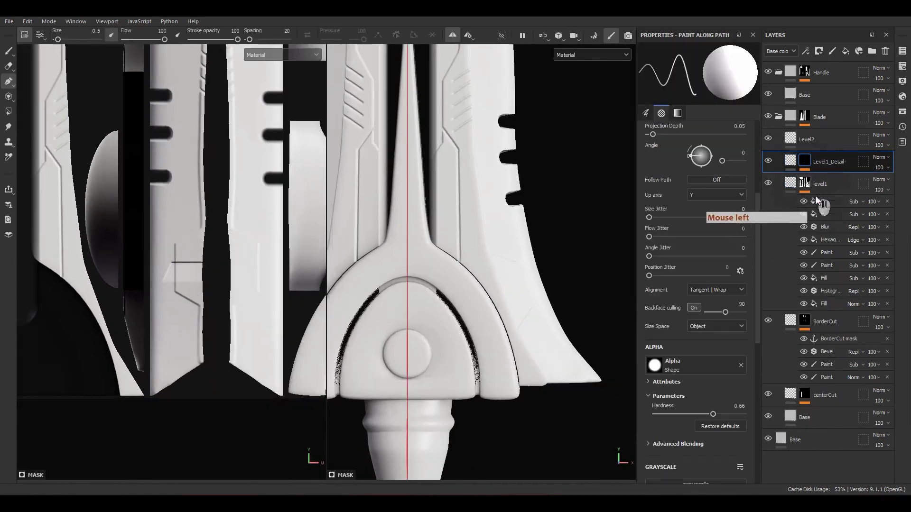
left_click(821, 180)
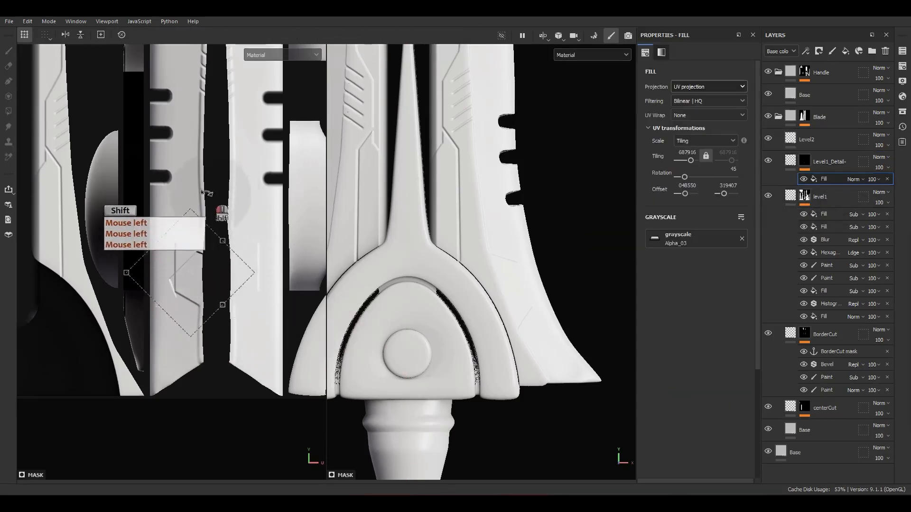
scroll(194, 273, "up", 2)
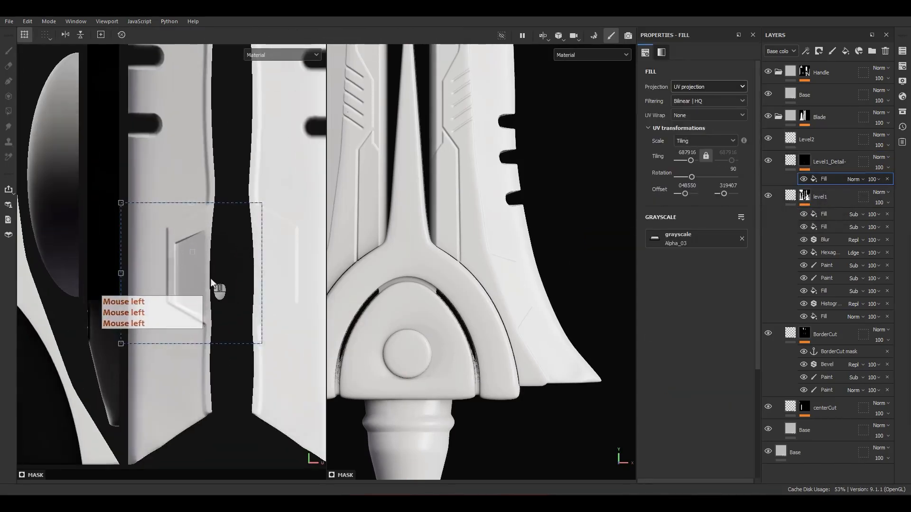
key("ctrl+z")
mouse_move(203, 287)
left_mouse_down()
mouse_move(204, 277)
mouse_move(206, 286)
left_mouse_up()
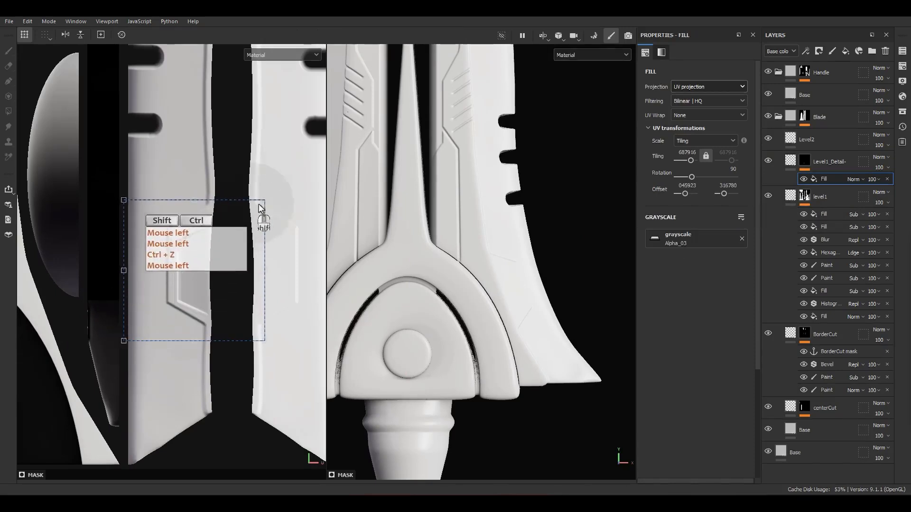
left_click_drag(264, 201, 230, 232, "ctrl+shift")
scroll(192, 294, "up", 3)
left_click_drag(208, 285, 203, 282)
left_click_drag(261, 191, 284, 168, "ctrl+shift")
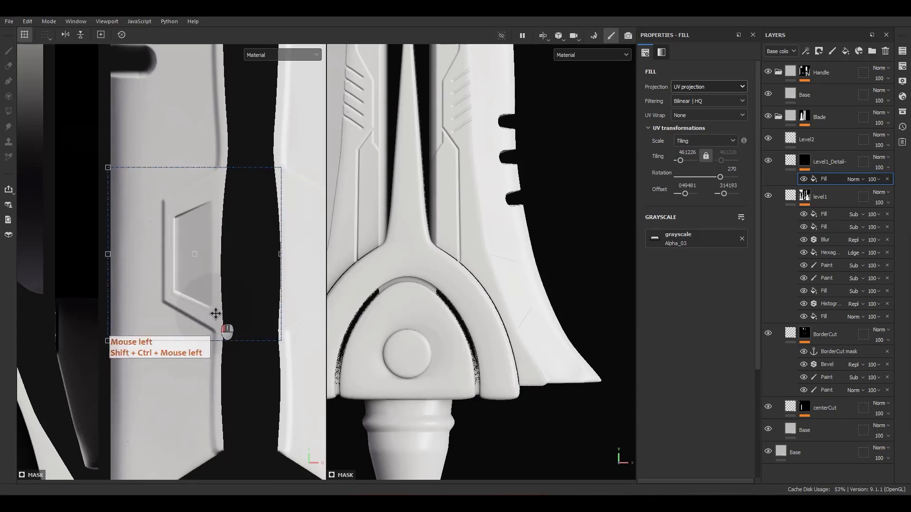
Inspect the recess on the blade and set the Level1_Detail- layer's height to -0.3.
scroll(437, 333, "down", 4)
middle_click_drag(445, 340, 525, 324, "alt")
scroll(421, 289, "up", 8)
middle_click_drag(421, 290, 456, 301, "alt")
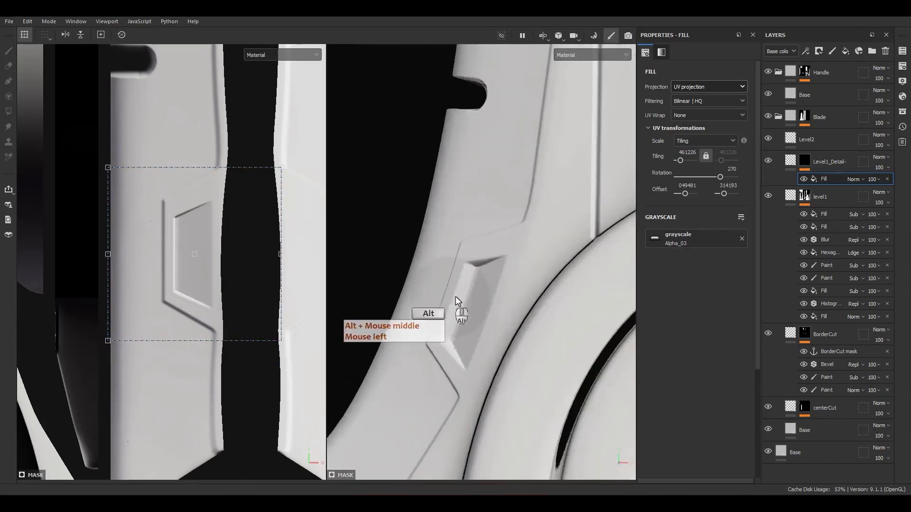
mouse_move(457, 301)
left_mouse_down("alt")
mouse_move(514, 278)
mouse_move(465, 223)
mouse_move(412, 271)
mouse_move(481, 295)
mouse_move(452, 286)
mouse_move(460, 289)
left_mouse_up("alt")
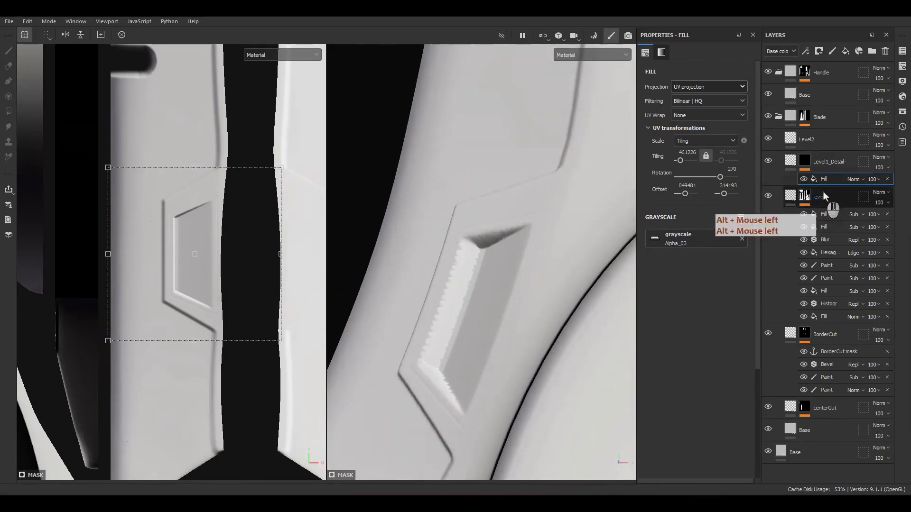
left_click(790, 164)
left_click(804, 321, "alt")
left_click_drag(664, 330, 678, 329)
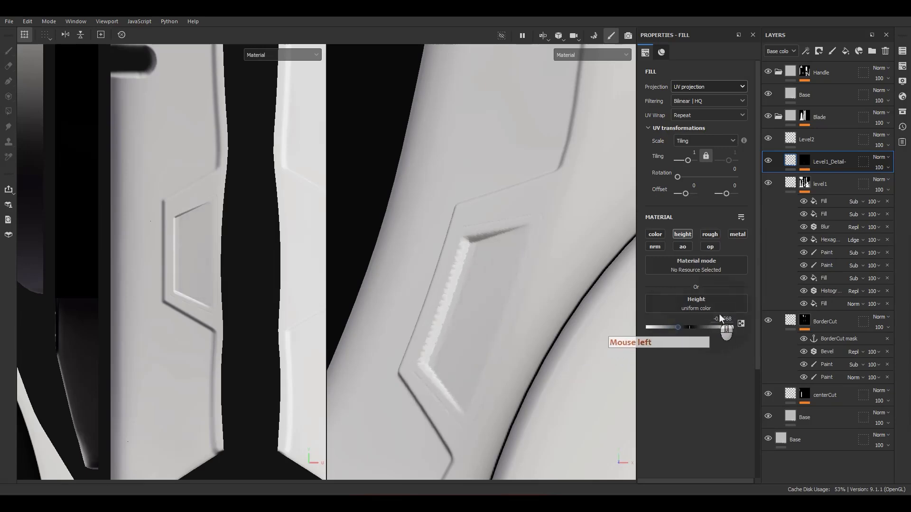
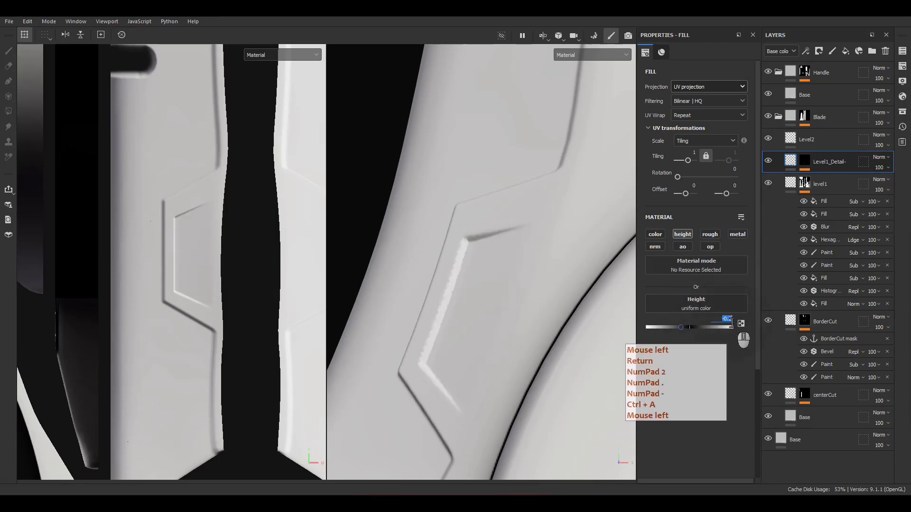
key("Return")
middle_click_drag(536, 265, 499, 262, "alt")
left_click_drag(499, 263, 480, 273, "alt")
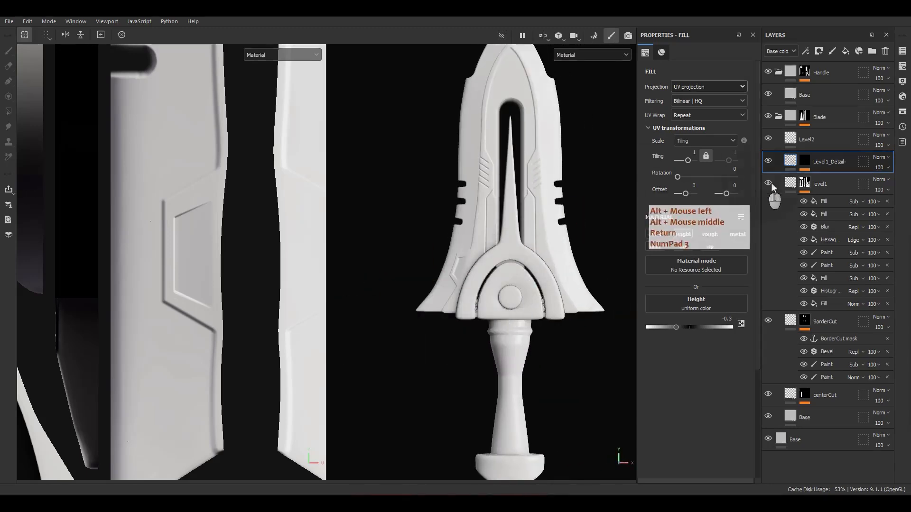
Duplicate the alpha fill in the Level1_Detail- mask and set the copy's blending mode to Linear dodge (Add).
left_click(808, 170)
left_click(824, 179)
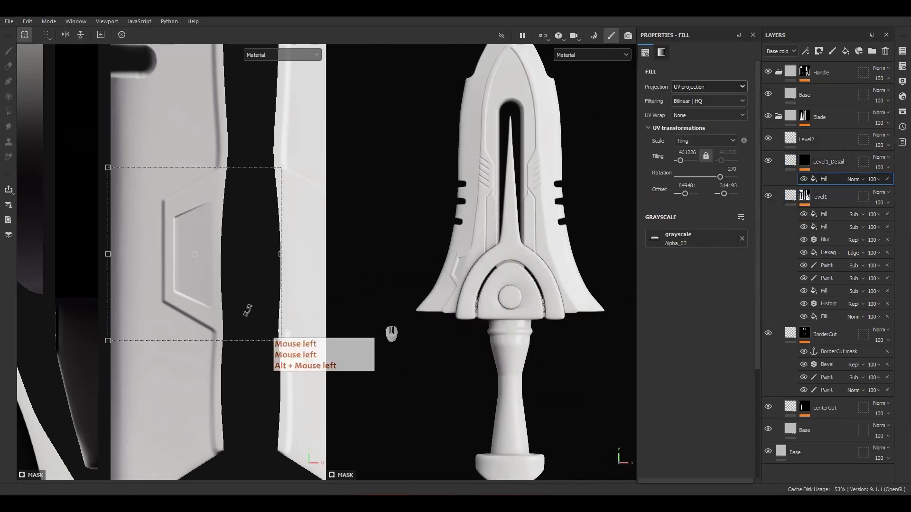
key("ctrl+d")
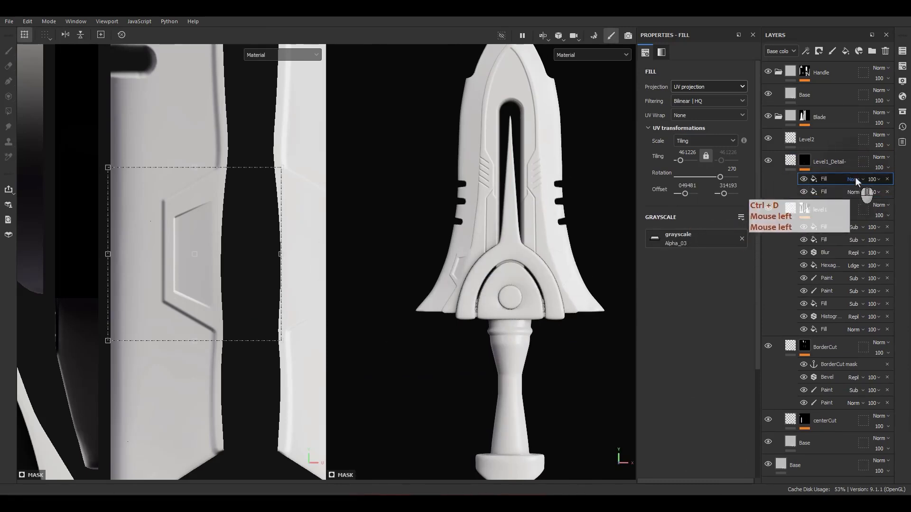
left_click(854, 179)
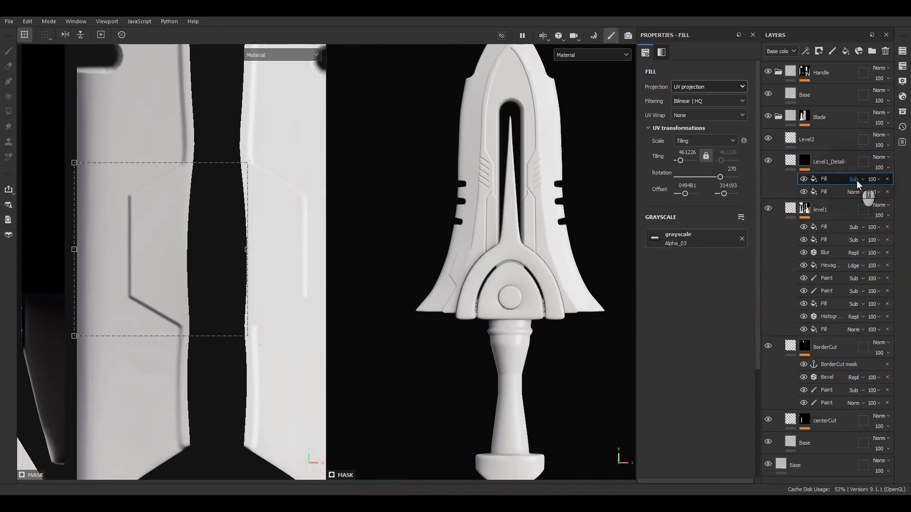
left_click(856, 180)
left_click(854, 189)
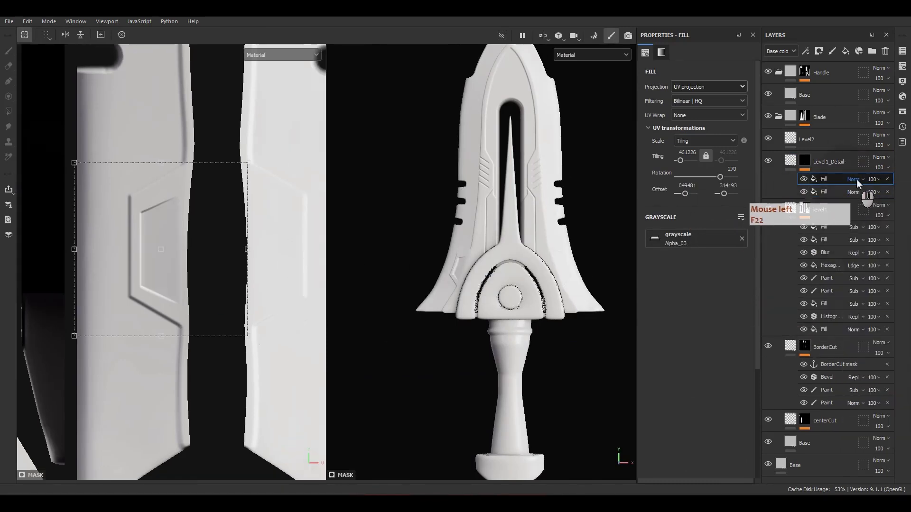
left_click(856, 179)
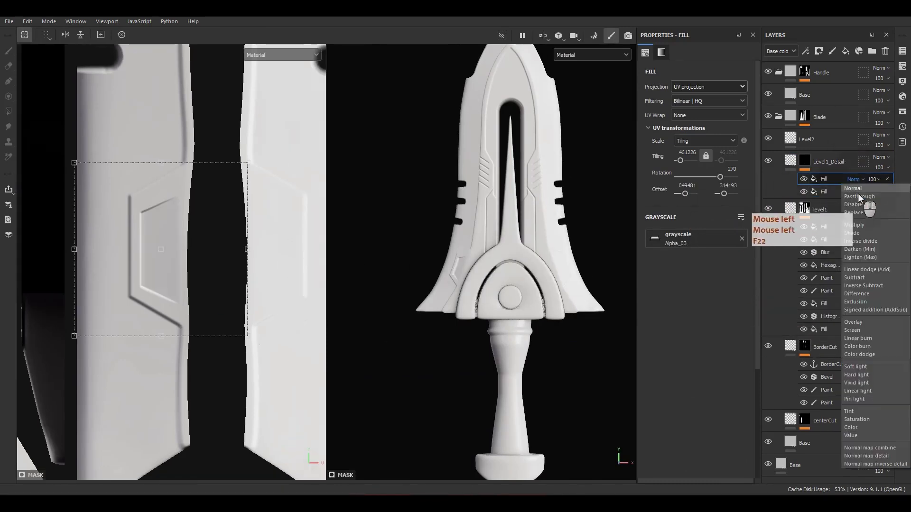
left_click(859, 275)
Move the duplicated alpha onto the right blade strip, rotate it to 90 degrees and fit it inside the mirrored cut line.
left_click_drag(228, 214, 311, 220)
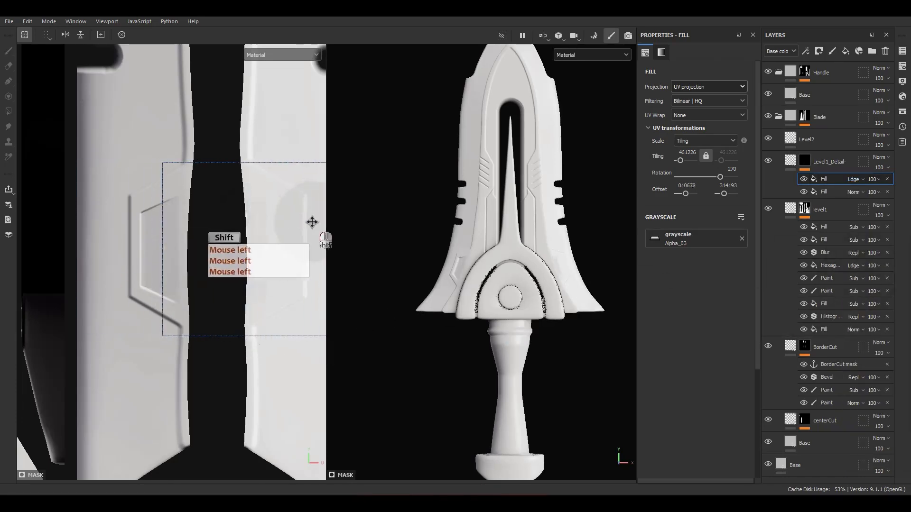
middle_click_drag(311, 220, 248, 130, "alt")
left_click_drag(285, 126, 221, 336)
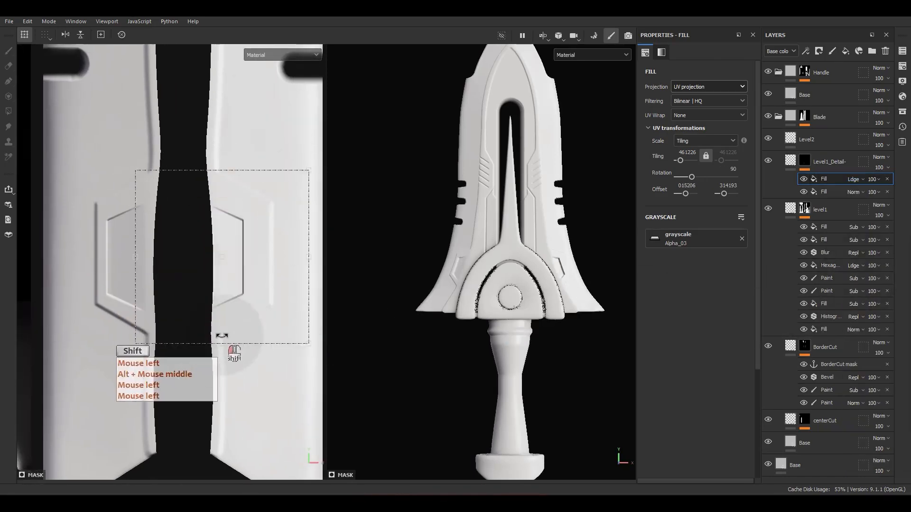
left_click_drag(243, 279, 258, 274)
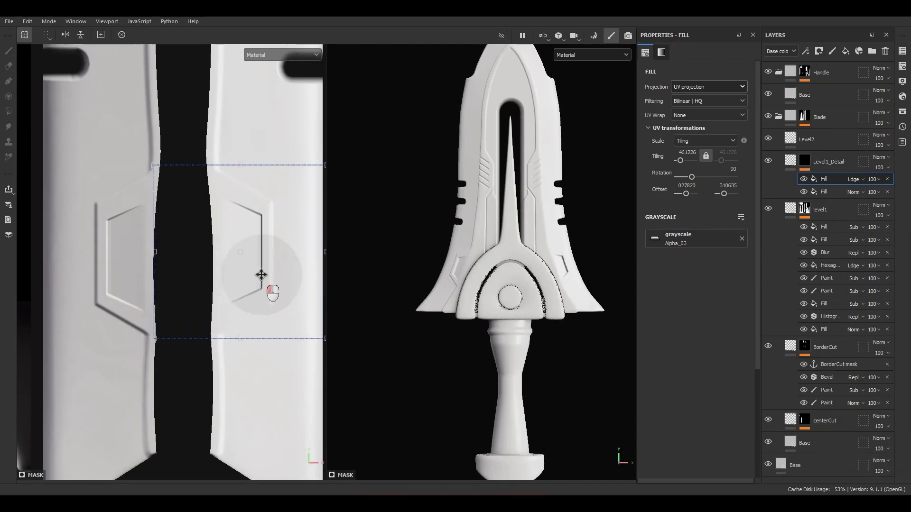
Examine the recessed panels on both sides of the guard from several angles and under rotated lighting.
scroll(582, 293, "up", 5)
left_click_drag(570, 290, 519, 272, "alt")
mouse_move(518, 273)
right_mouse_down("shift")
mouse_move(471, 268)
mouse_move(553, 267)
mouse_move(490, 273)
mouse_move(492, 265)
right_mouse_up("shift")
left_click_drag(492, 264, 514, 289, "alt")
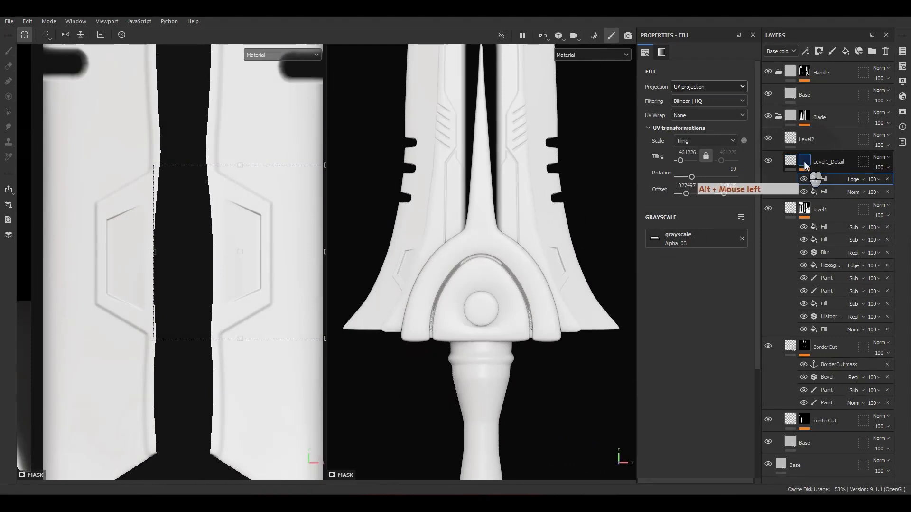
left_click(805, 162)
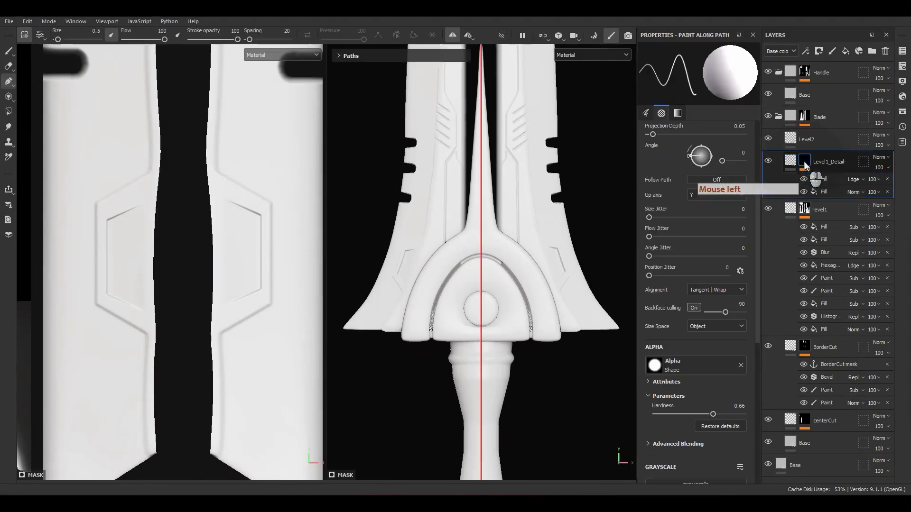
left_click(805, 162, "alt")
left_click(790, 161)
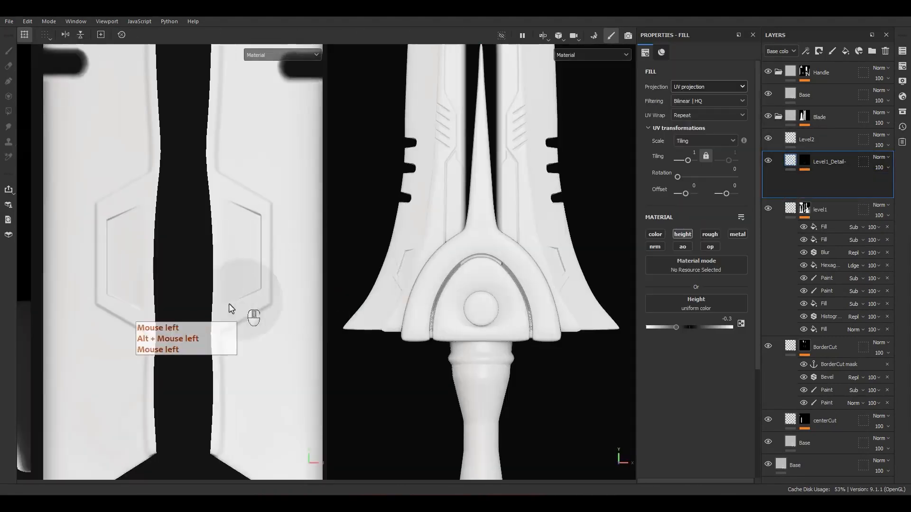
middle_click_drag(280, 321, 307, 263, "alt")
left_click_drag(520, 287, 441, 325, "alt")
scroll(441, 325, "up", 3)
scroll(441, 321, "up", 3)
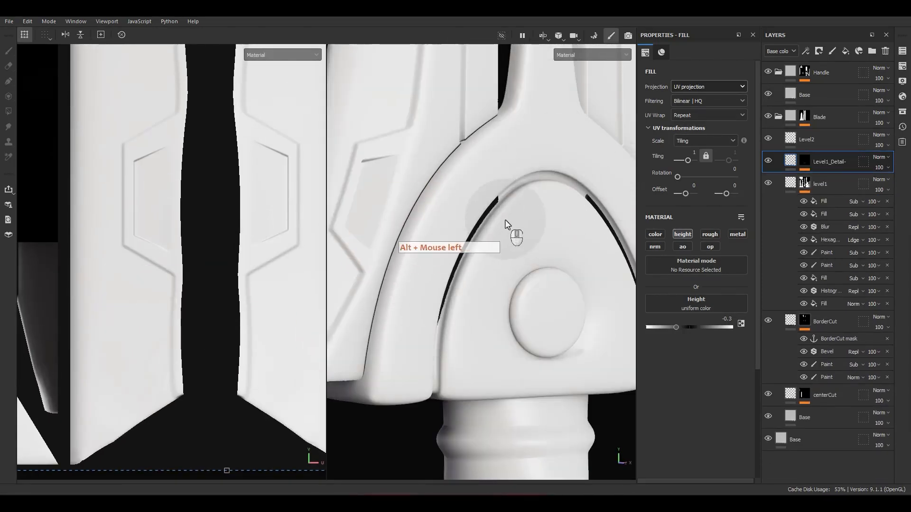
Add a paint effect above the two fills in the Level1_Detail- mask.
left_click(805, 164)
right_click(824, 177)
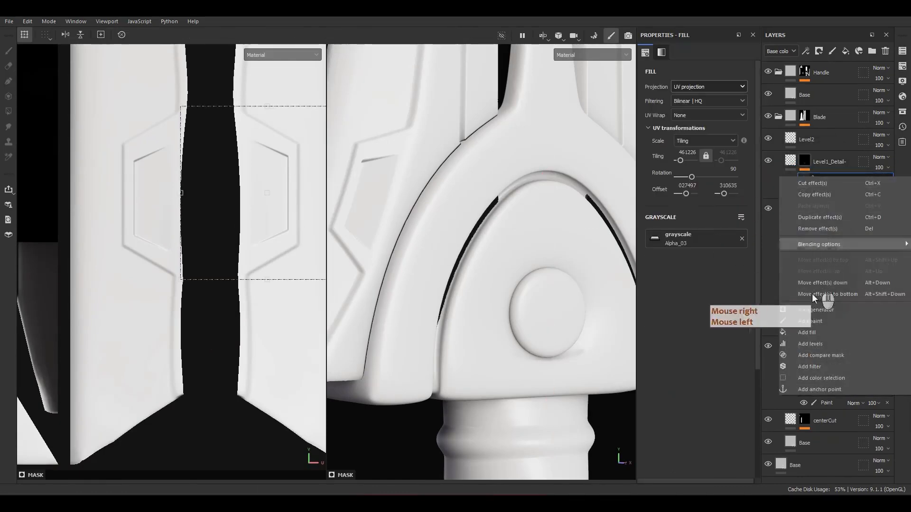
left_click(809, 324)
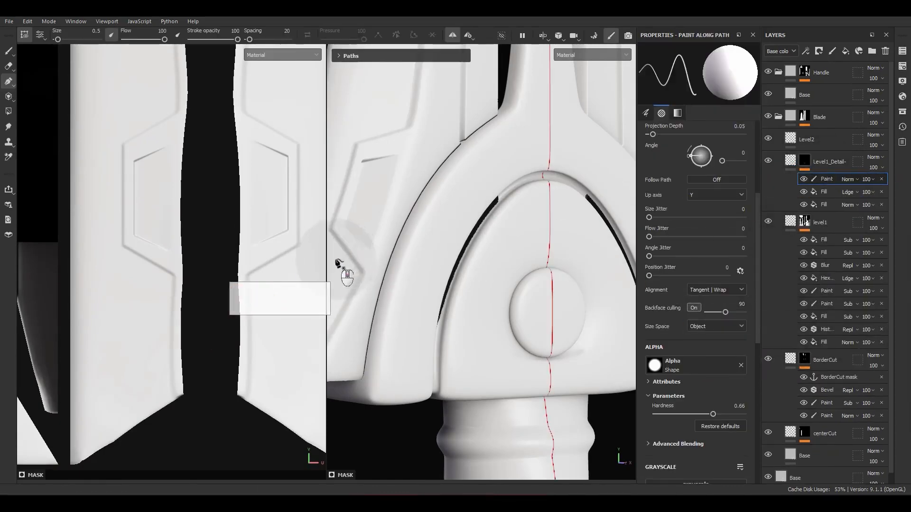
Switch to the Paint tool, enlarge the brush to about 1.91 and set its grayscale value to white.
scroll(351, 263, "down", 5)
left_click_drag(466, 266, 411, 253, "alt+shift")
scroll(411, 254, "up", 2)
key("1")
scroll(405, 266, "up", 2)
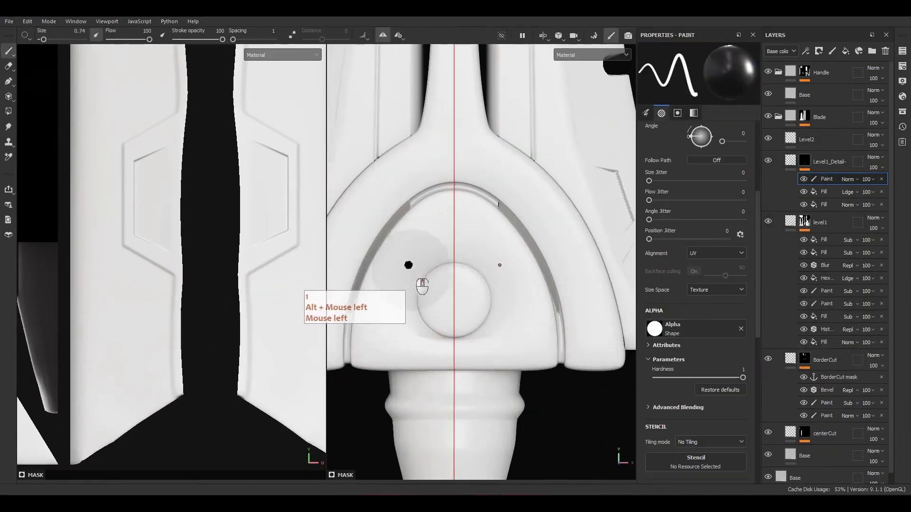
right_click_drag(405, 266, 442, 272, "ctrl")
key("x")
mouse_move(441, 271)
left_mouse_down()
mouse_move(412, 290)
mouse_move(457, 190)
mouse_move(433, 176)
mouse_move(407, 184)
left_mouse_up()
left_click(804, 162, "alt")
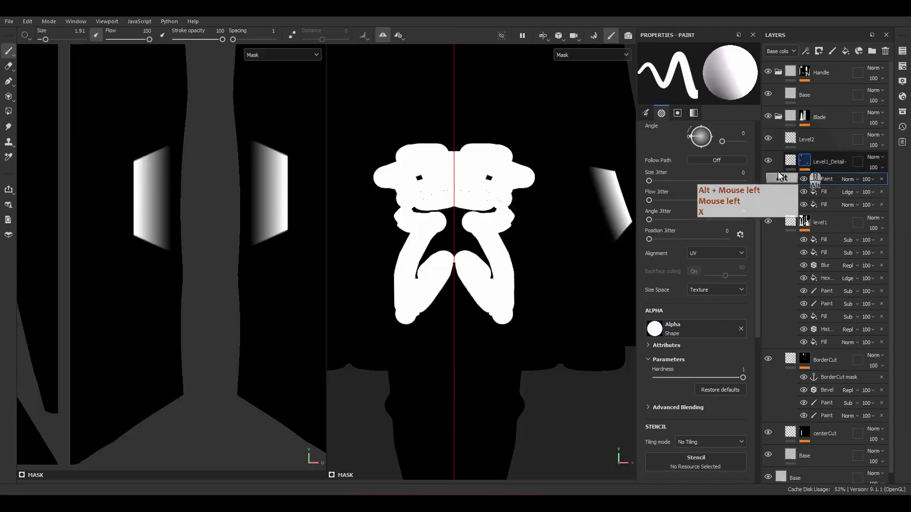
mouse_move(514, 239)
left_mouse_down("alt")
mouse_move(499, 226)
mouse_move(353, 254)
left_mouse_up("alt")
key("ctrl+z")
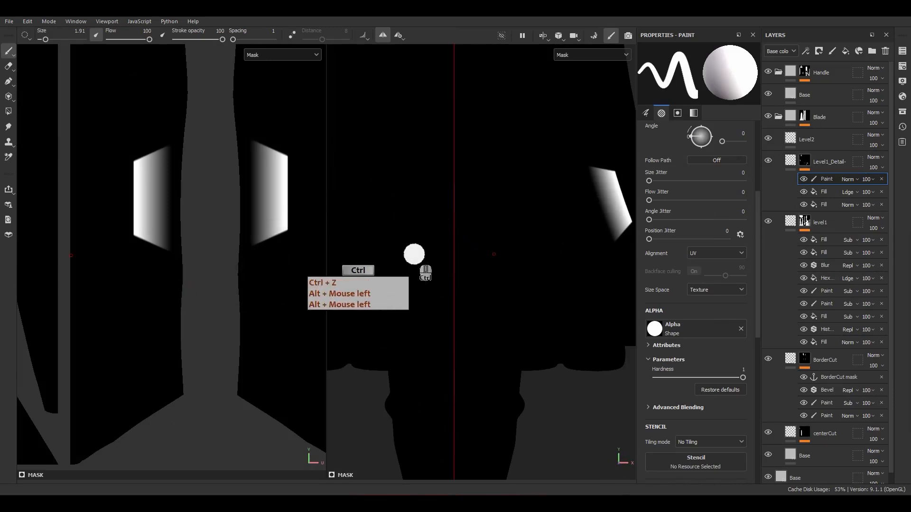
Paint white over the whole arched lower area of the blade's UV island in the 2D view, out to its curved outline.
scroll(403, 275, "down", 2)
scroll(154, 231, "down", 6)
middle_click_drag(101, 278, 91, 280, "alt")
middle_click_drag(226, 272, 212, 294, "alt")
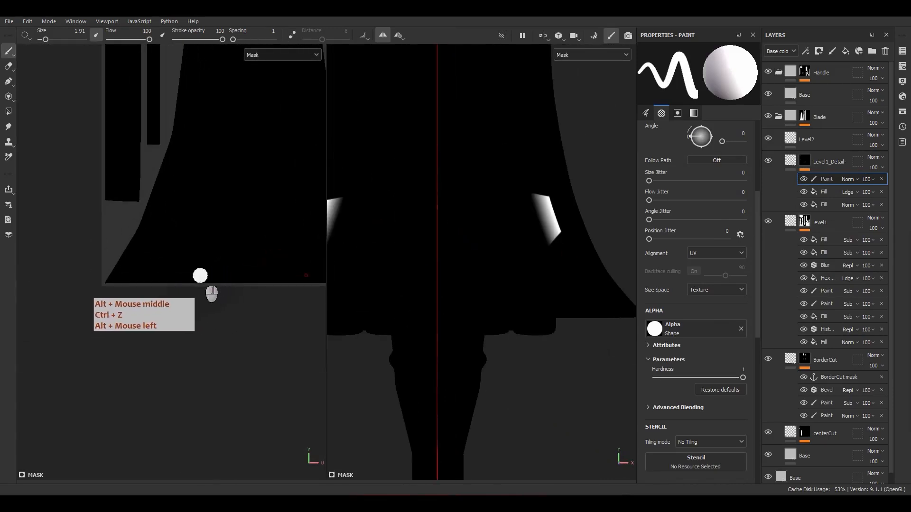
mouse_move(186, 273)
left_mouse_down()
mouse_move(239, 184)
mouse_move(210, 265)
mouse_move(210, 242)
mouse_move(225, 276)
mouse_move(254, 273)
mouse_move(257, 239)
left_mouse_up()
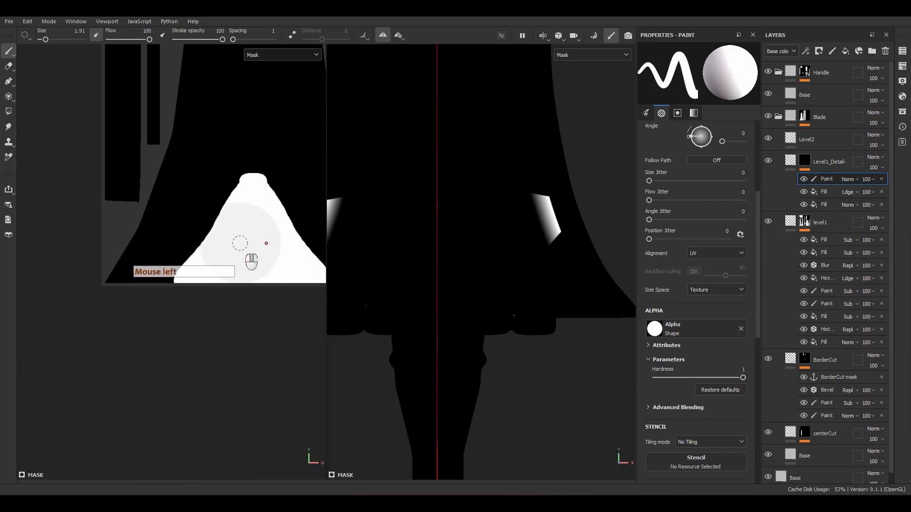
key("m")
middle_click_drag(240, 248, 163, 315, "alt")
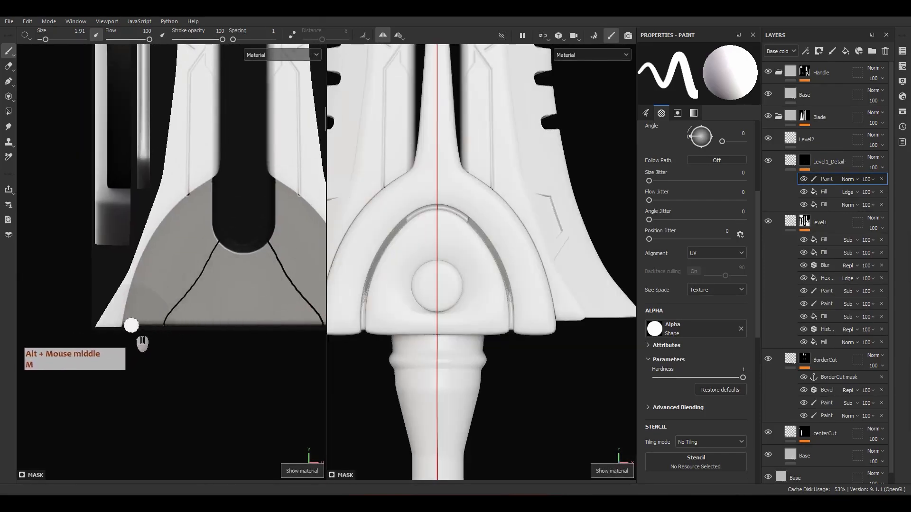
left_click_drag(131, 325, 209, 195)
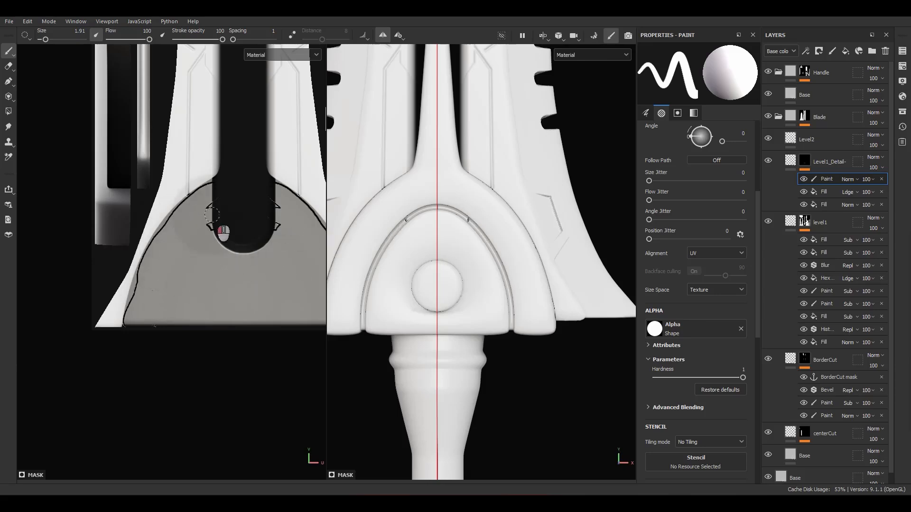
middle_click_drag(276, 207, 168, 202, "alt")
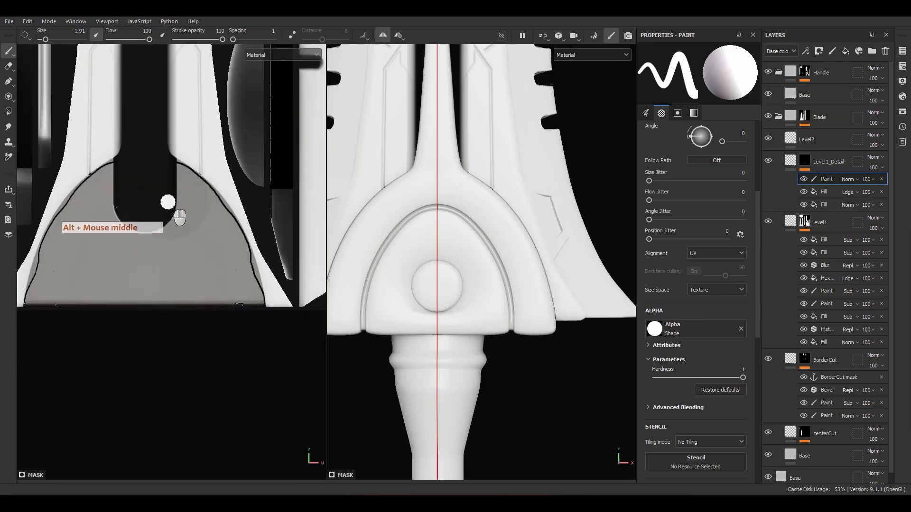
mouse_move(207, 216)
left_mouse_down()
mouse_move(236, 241)
mouse_move(252, 281)
left_mouse_up()
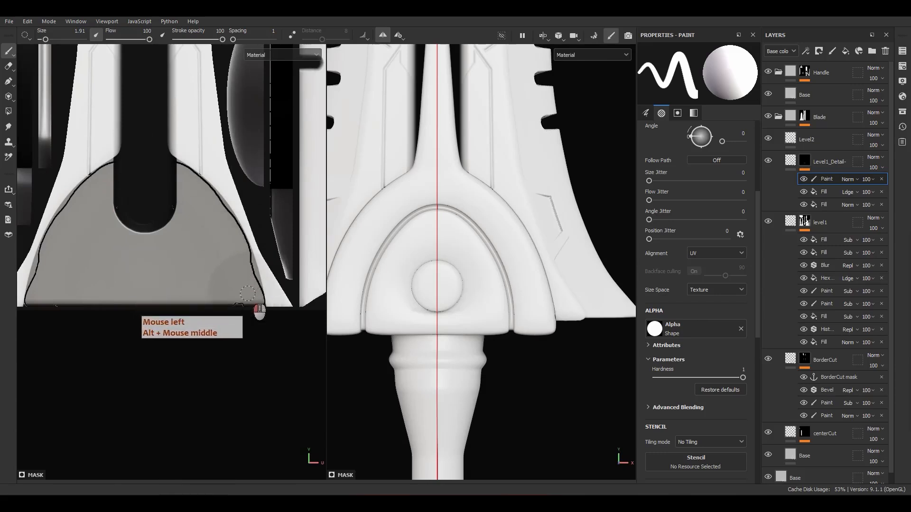
Compare the groove around the guard's arch with the Level1_Detail- paint effect hidden and shown, and look over the blade.
left_click(803, 180)
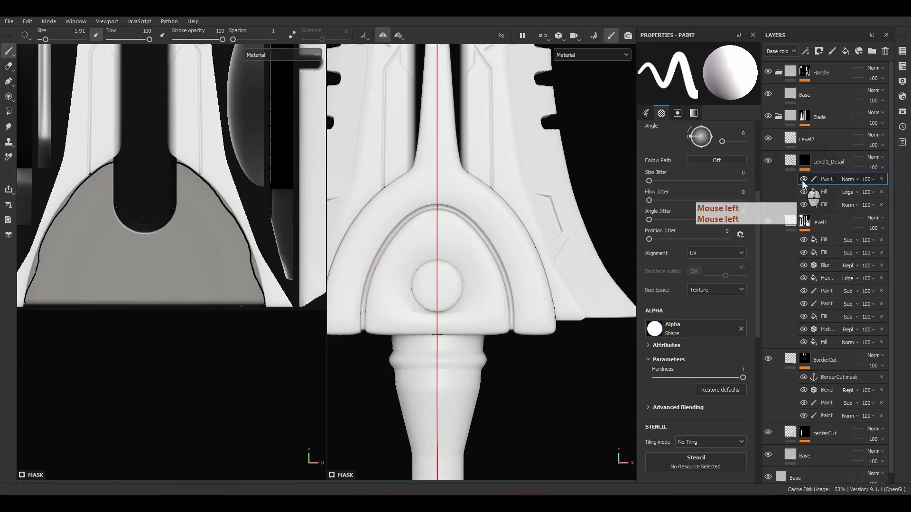
left_click(803, 181)
scroll(456, 250, "up", 6)
left_click_drag(480, 227, 469, 170, "alt")
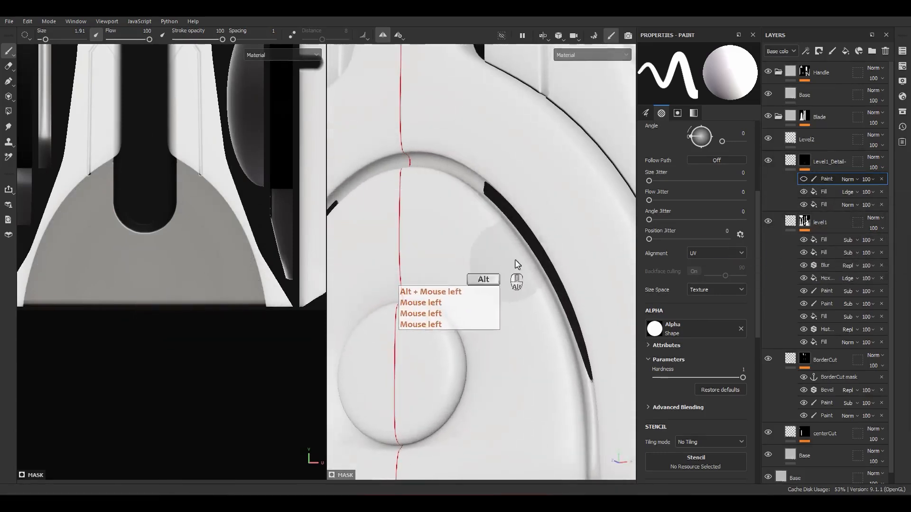
left_click_drag(517, 265, 570, 280, "alt")
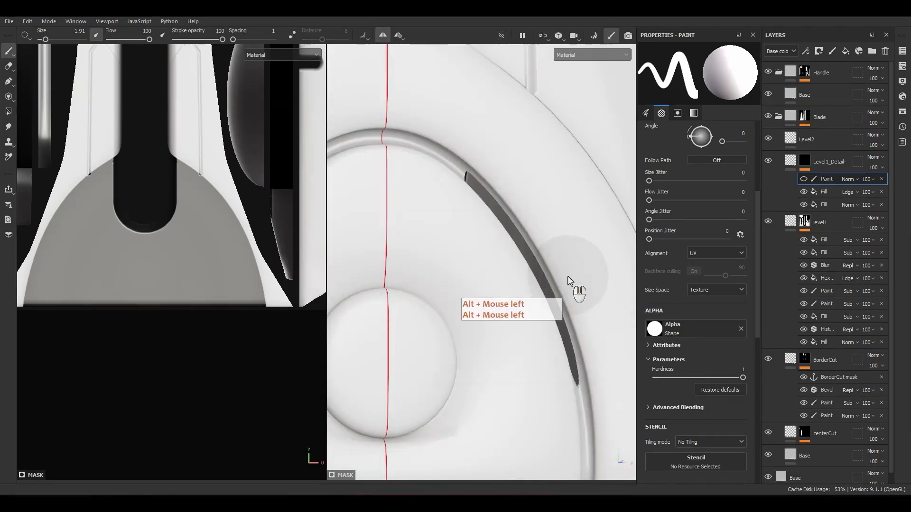
left_click(803, 179)
scroll(505, 275, "down", 5)
left_click_drag(479, 268, 472, 258, "alt")
mouse_move(472, 258)
middle_mouse_down("alt")
mouse_move(465, 361)
mouse_move(455, 370)
middle_mouse_up("alt")
left_click_drag(456, 370, 463, 326, "alt")
scroll(268, 259, "down", 3)
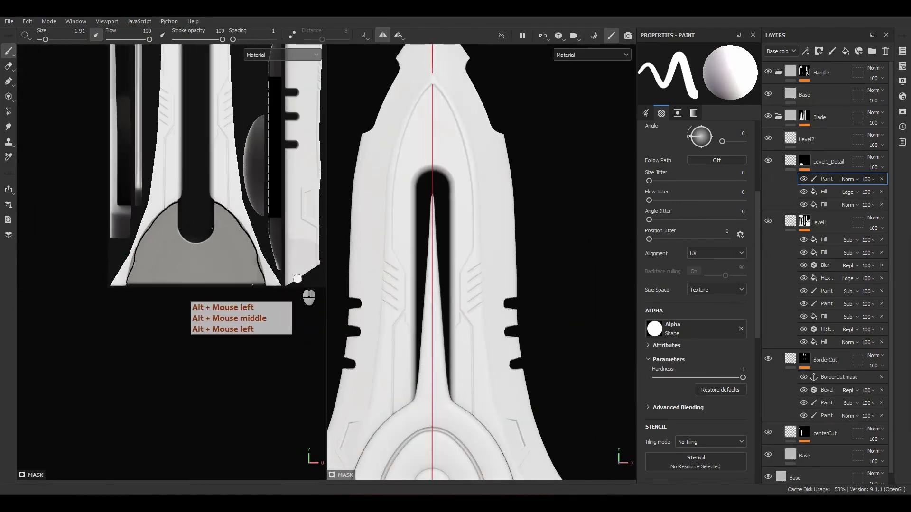
scroll(270, 276, "down", 2)
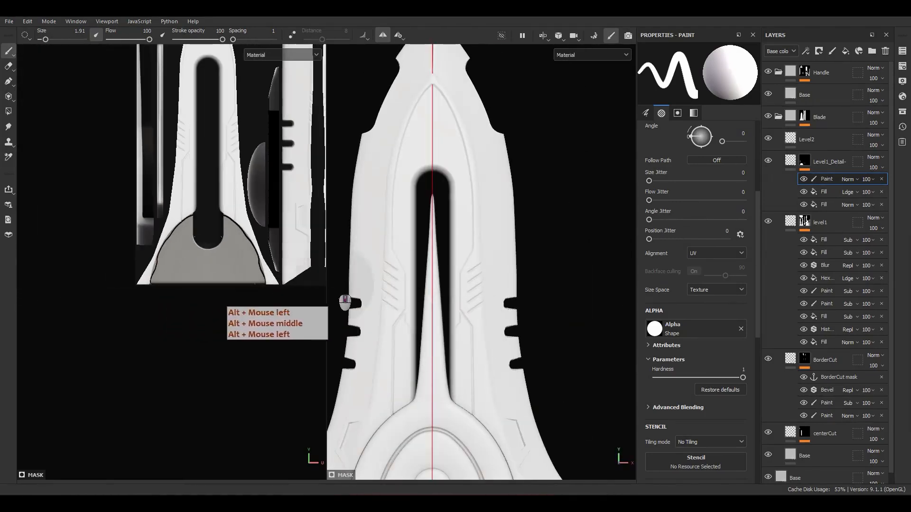
left_click(828, 194)
right_click(828, 194)
left_click(794, 358)
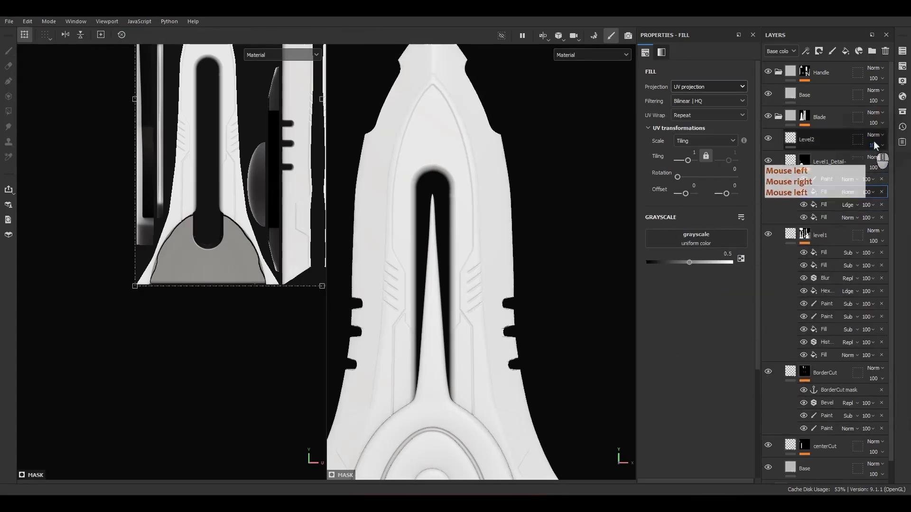
left_click(850, 192)
left_click(866, 283)
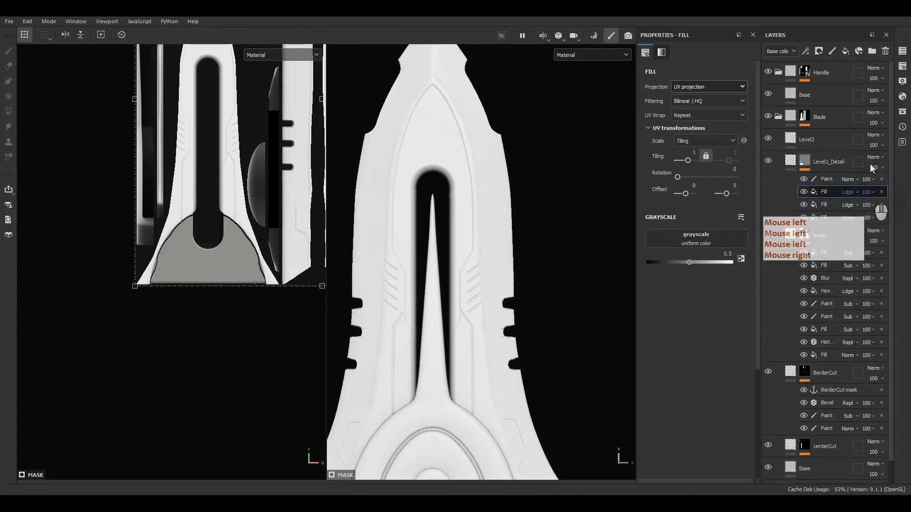
left_click(881, 193)
Duplicate the upper Alpha_03 fill in the Level1_Detail- mask and replace the copy's grayscale image with Alpha_09.
left_click(829, 195)
left_click(829, 194)
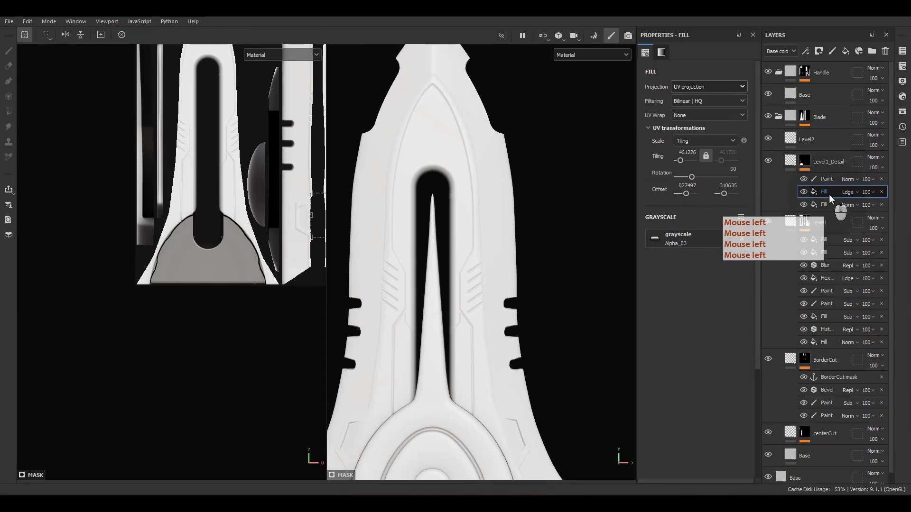
key("ctrl+d")
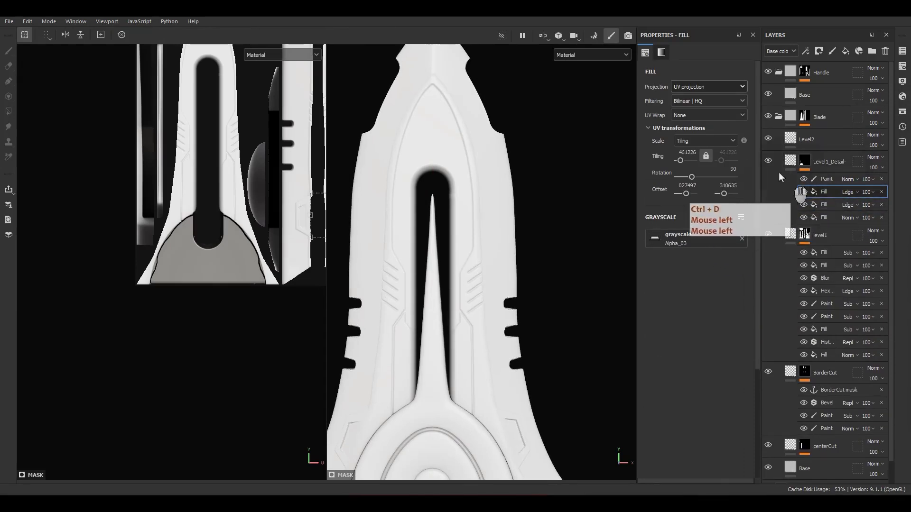
left_click(903, 111)
left_click_drag(802, 113, 557, 117)
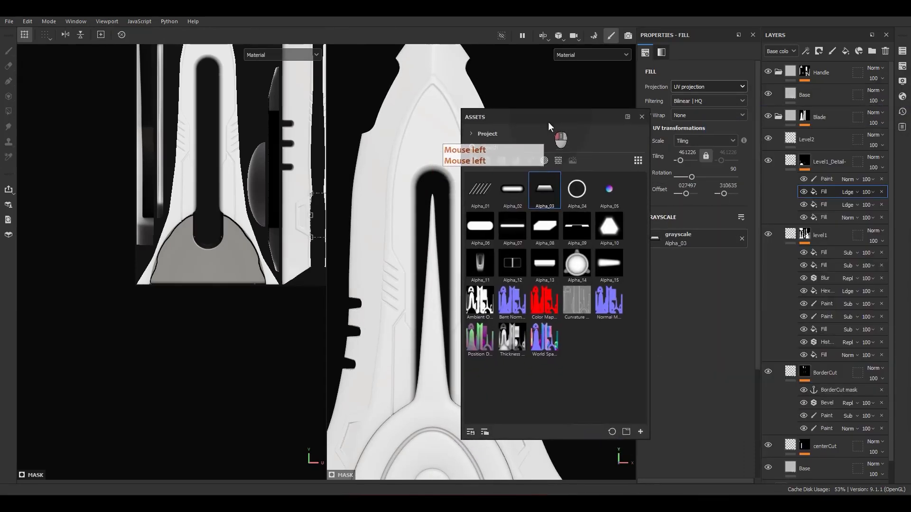
left_click(576, 227)
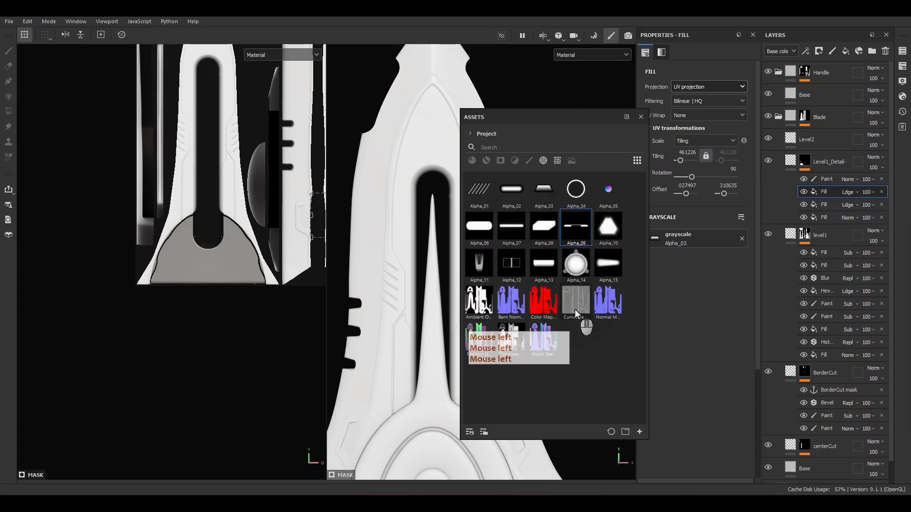
left_click_drag(576, 227, 688, 244)
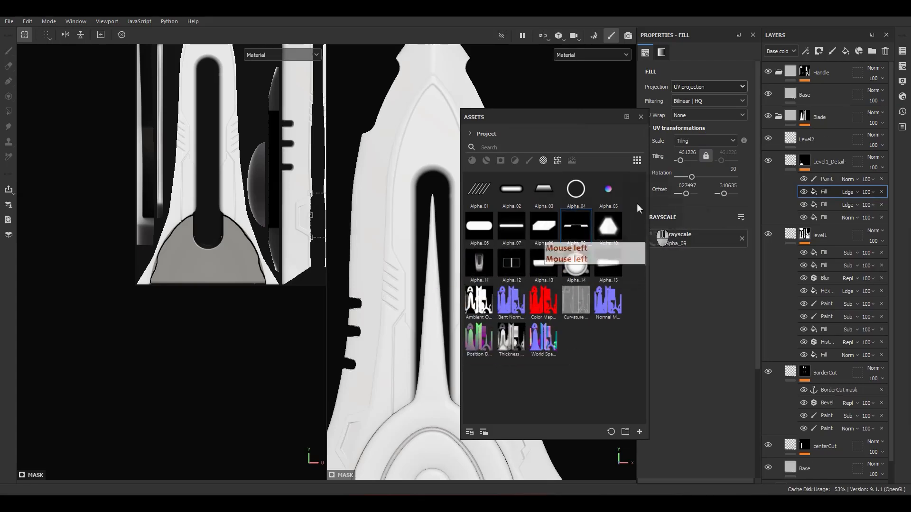
left_click(642, 118)
Move the Alpha_09 fill onto the lower right edge of the blade's central slot in the 2D view.
scroll(237, 253, "down", 3)
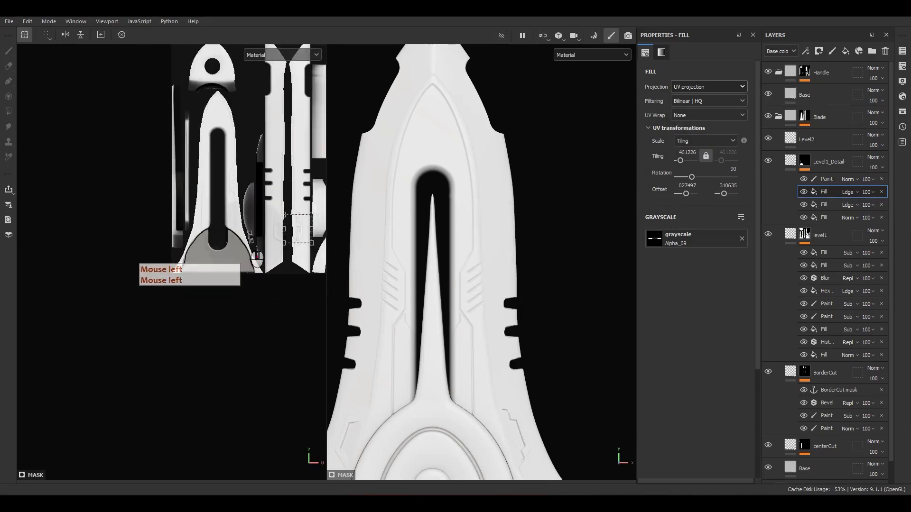
scroll(280, 241, "up", 6)
left_click_drag(276, 246, 115, 197)
key("ctrl+z")
middle_click_drag(115, 197, 187, 237, "alt")
scroll(187, 237, "up", 3)
left_click_drag(187, 236, 219, 248)
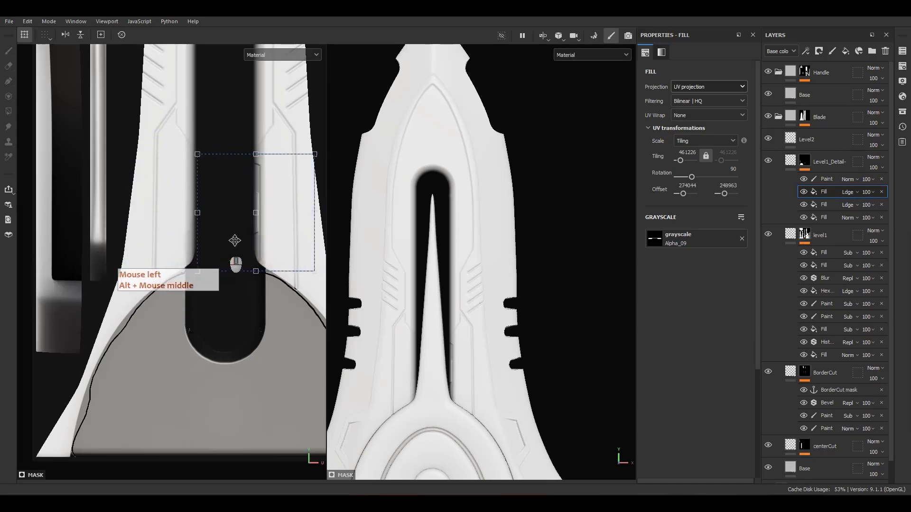
Enlarge the Alpha_09 fill, rotate it to 270 degrees and widen it along the slot's right edge, just above the guard arch.
middle_click_drag(234, 240, 226, 294, "alt")
scroll(424, 367, "up", 5)
scroll(225, 294, "up", 1)
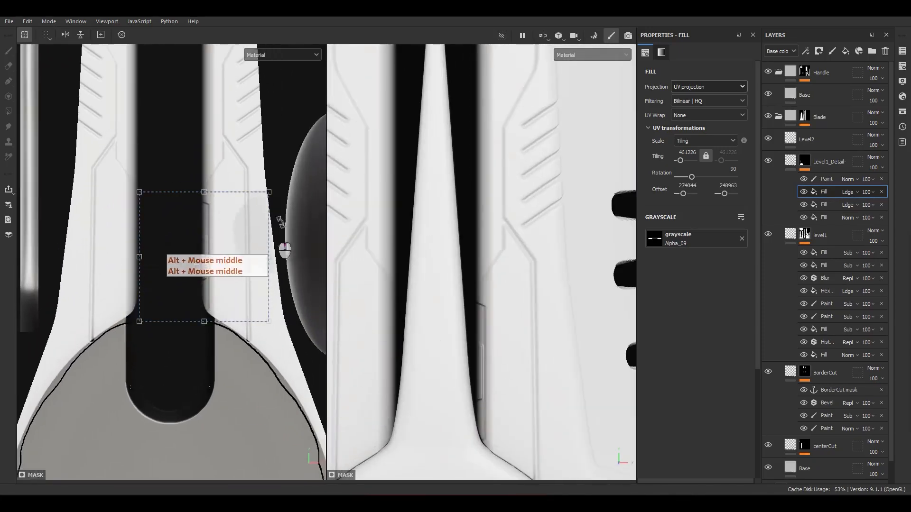
left_click_drag(268, 192, 305, 156, "ctrl+shift")
left_click_drag(228, 243, 236, 286)
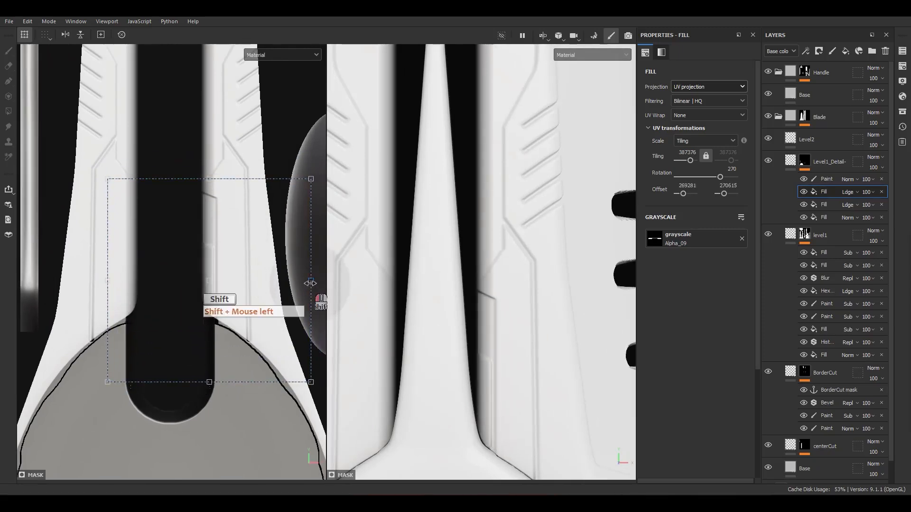
key("ctrl+z")
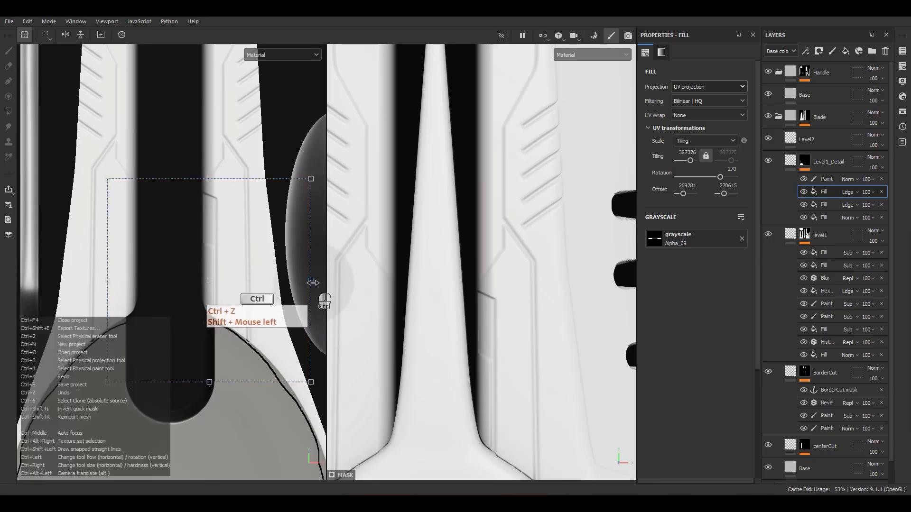
mouse_move(313, 283)
left_mouse_down("ctrl")
mouse_move(342, 281)
mouse_move(326, 285)
left_mouse_up("ctrl")
left_click_drag(253, 308, 254, 316)
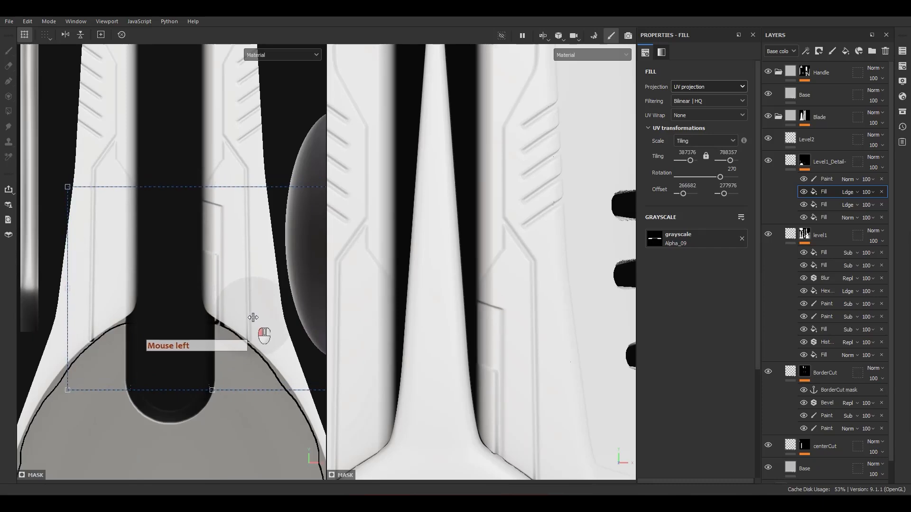
Narrow the Alpha_09 fill and shift it slightly outward from the central slot's right edge.
scroll(546, 376, "down", 5)
left_click_drag(491, 374, 508, 366, "alt+shift")
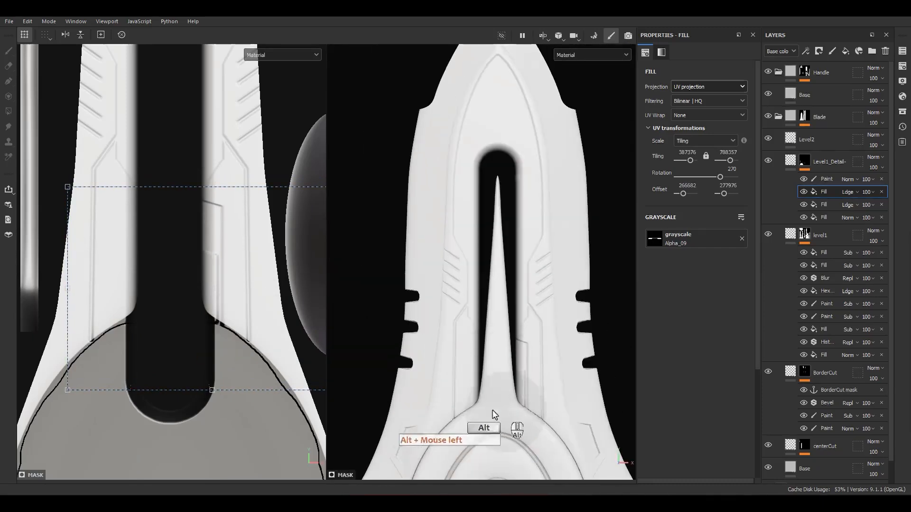
scroll(236, 304, "down", 3)
left_click_drag(304, 299, 283, 300, "ctrl")
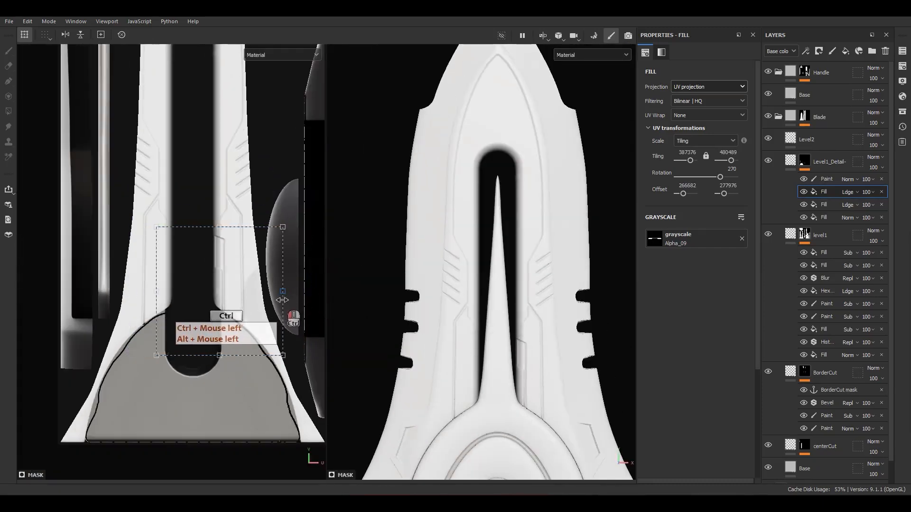
scroll(219, 288, "up", 3)
left_click_drag(223, 291, 226, 293, "shift")
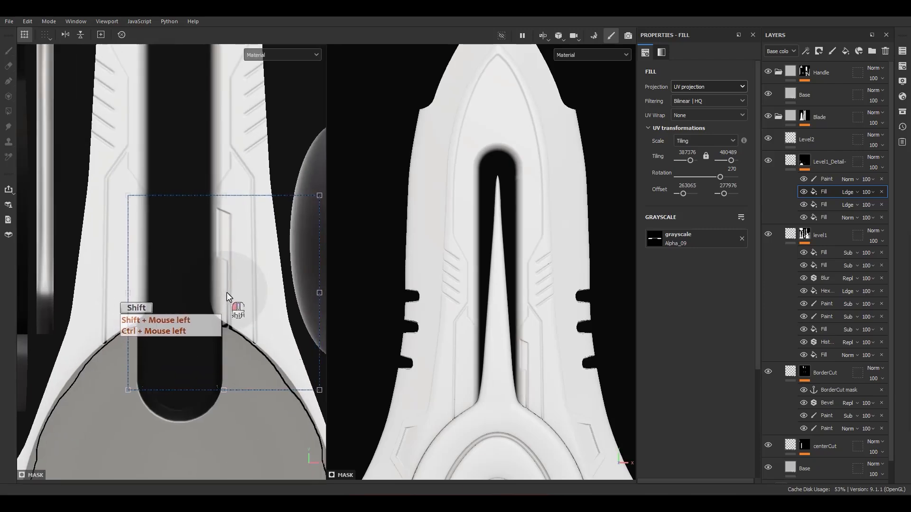
Duplicate the Alpha_09 fill, move the copy to the slot's left edge and rotate it to 90 degrees to mirror the original.
left_click(807, 194)
key("ctrl+d")
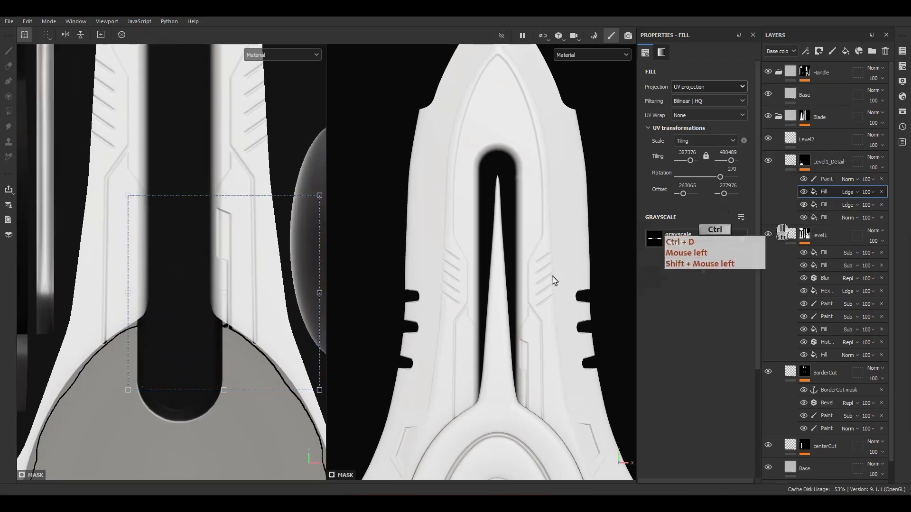
left_click_drag(262, 288, 173, 285, "shift")
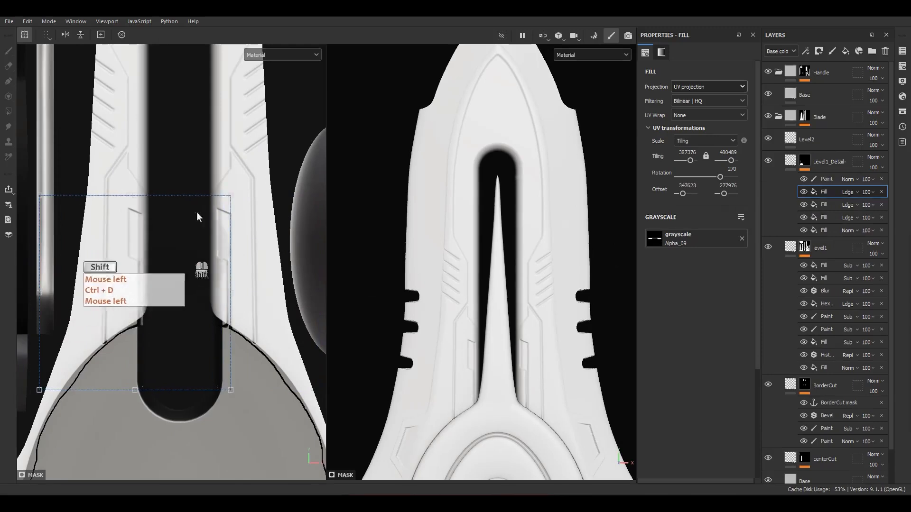
left_click_drag(188, 168, 138, 372)
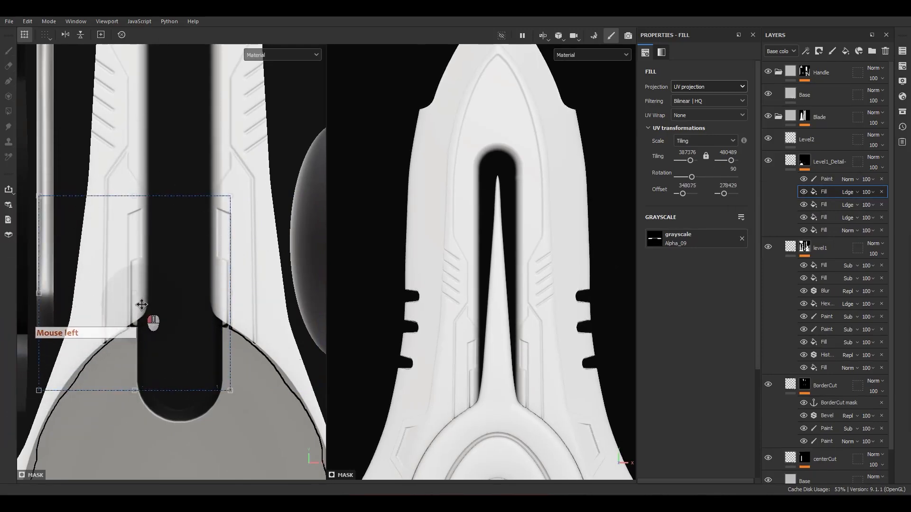
Review the whole sword and check the fill properties of the Level1_Detail- and level1 layers.
scroll(486, 312, "down", 5)
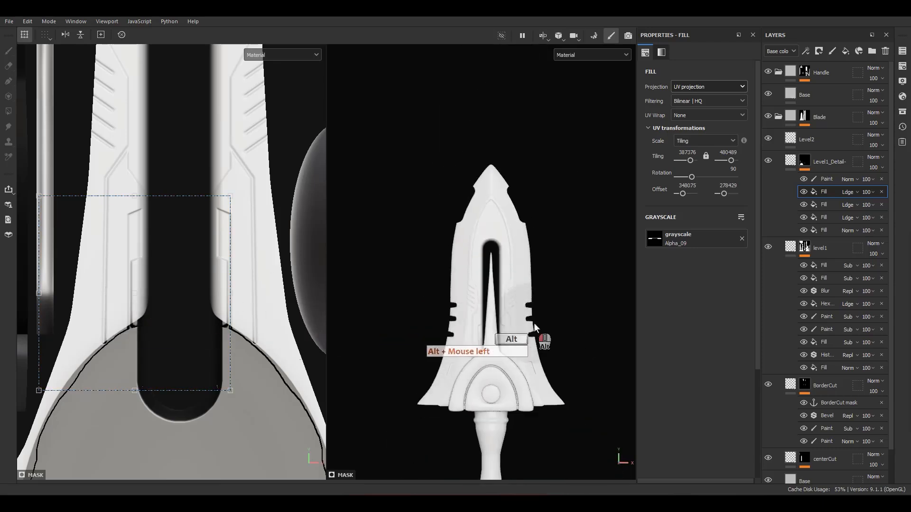
left_click_drag(548, 311, 397, 378, "alt")
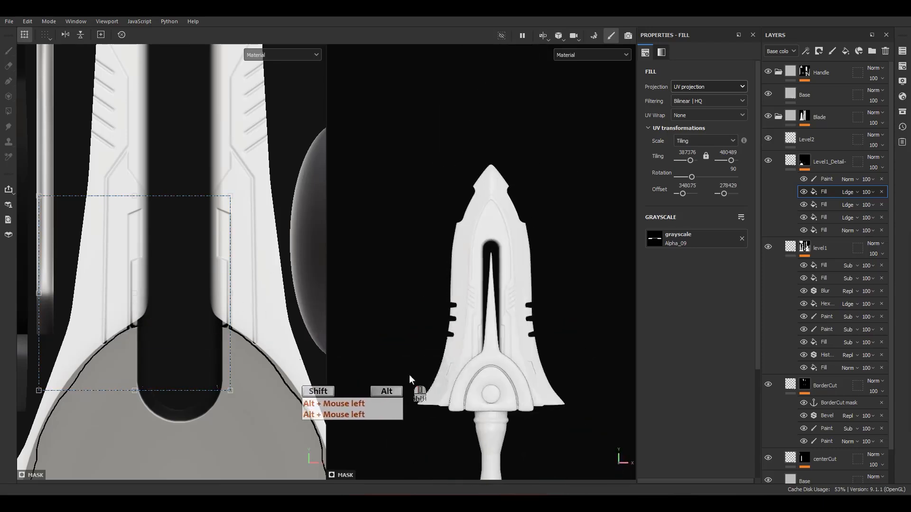
middle_click_drag(398, 377, 478, 263, "alt")
left_click_drag(478, 264, 512, 268, "alt")
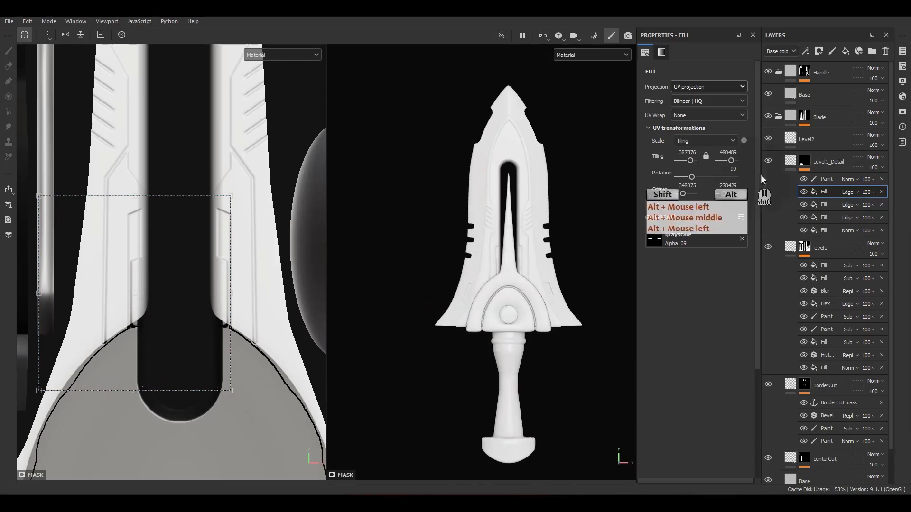
left_click(791, 163)
left_click(793, 181)
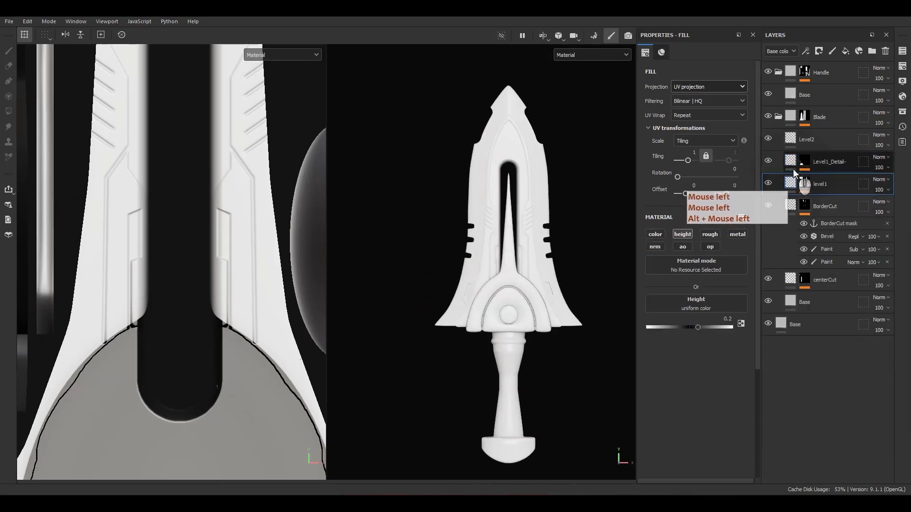